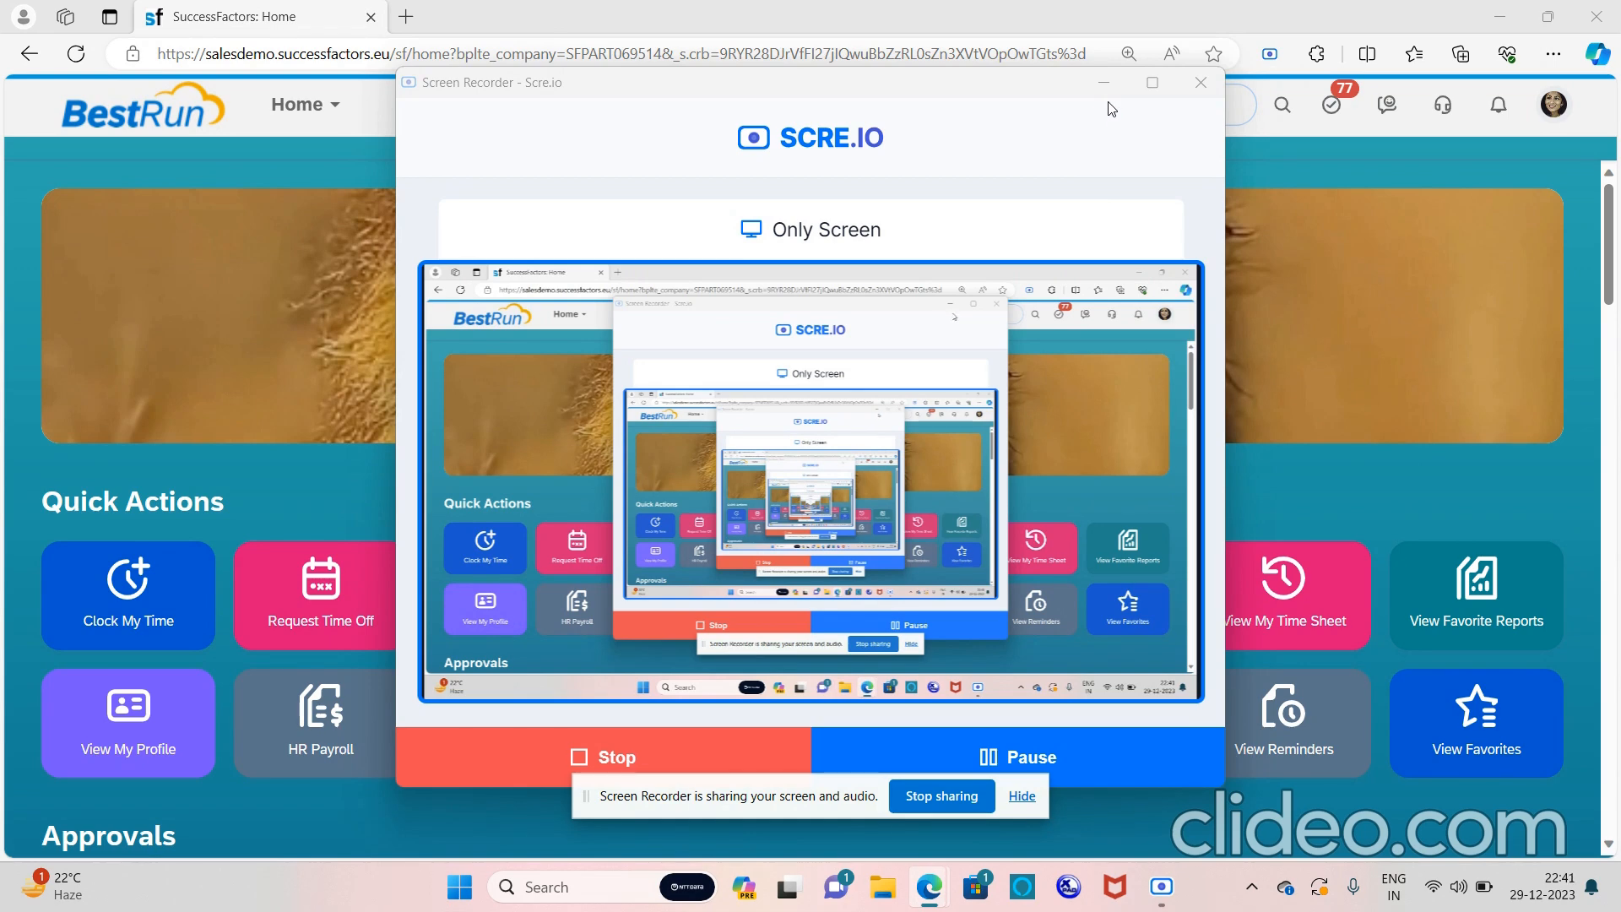
Minimize the Scre.io recorder window to reveal the SuccessFactors home page
left_click(1105, 84)
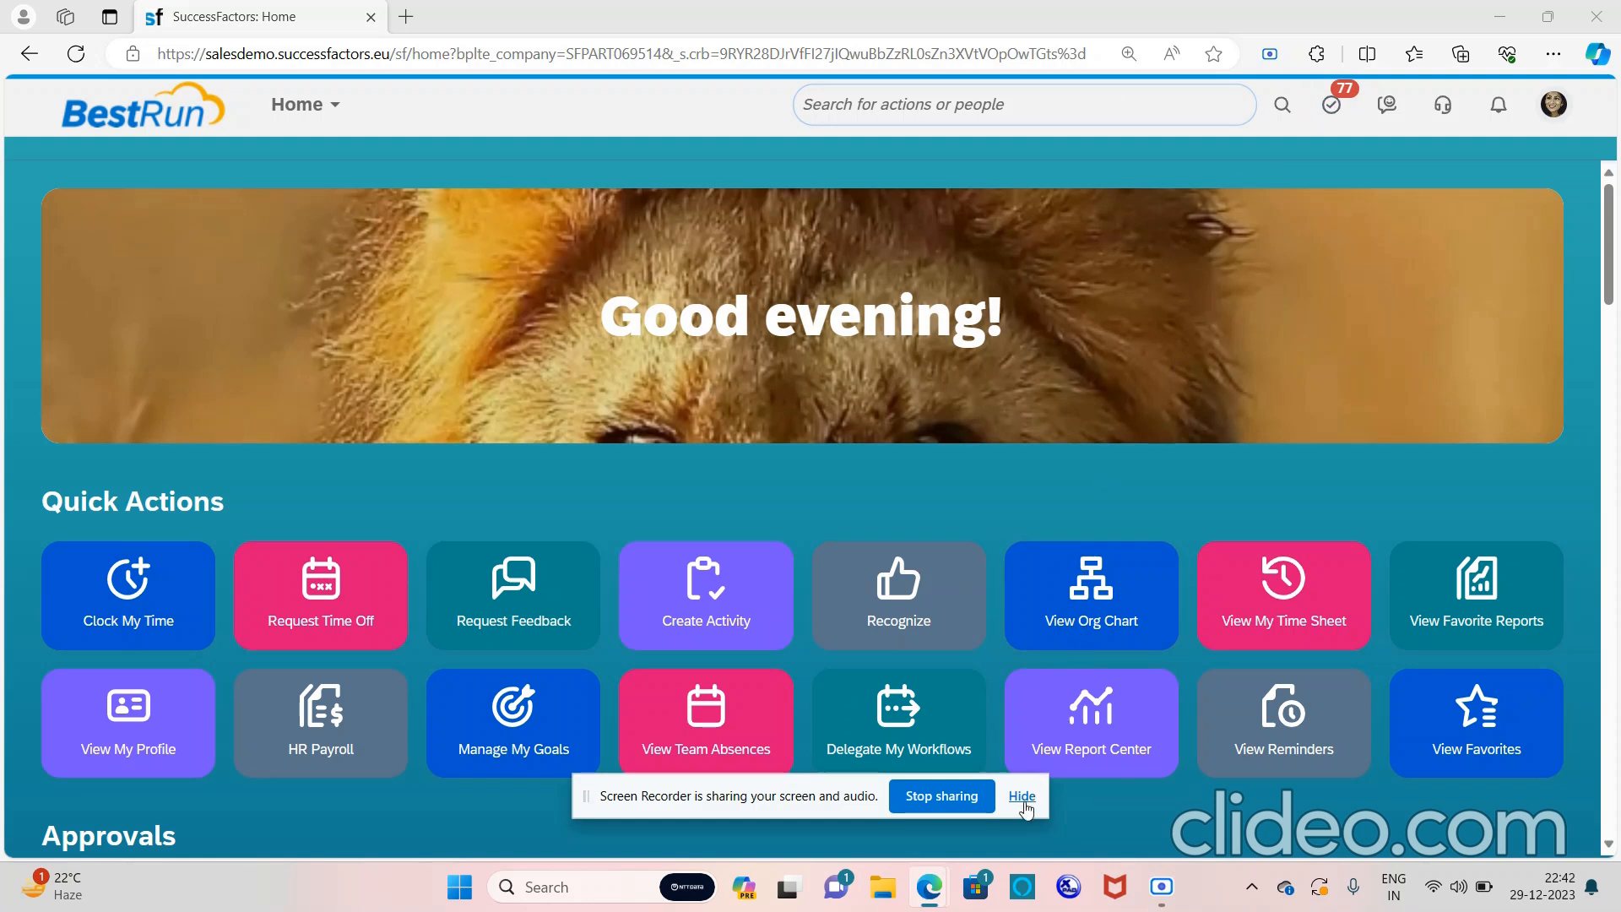
Hide the screen-sharing notice, then search the employee by name and open their profile
left_click(1026, 801)
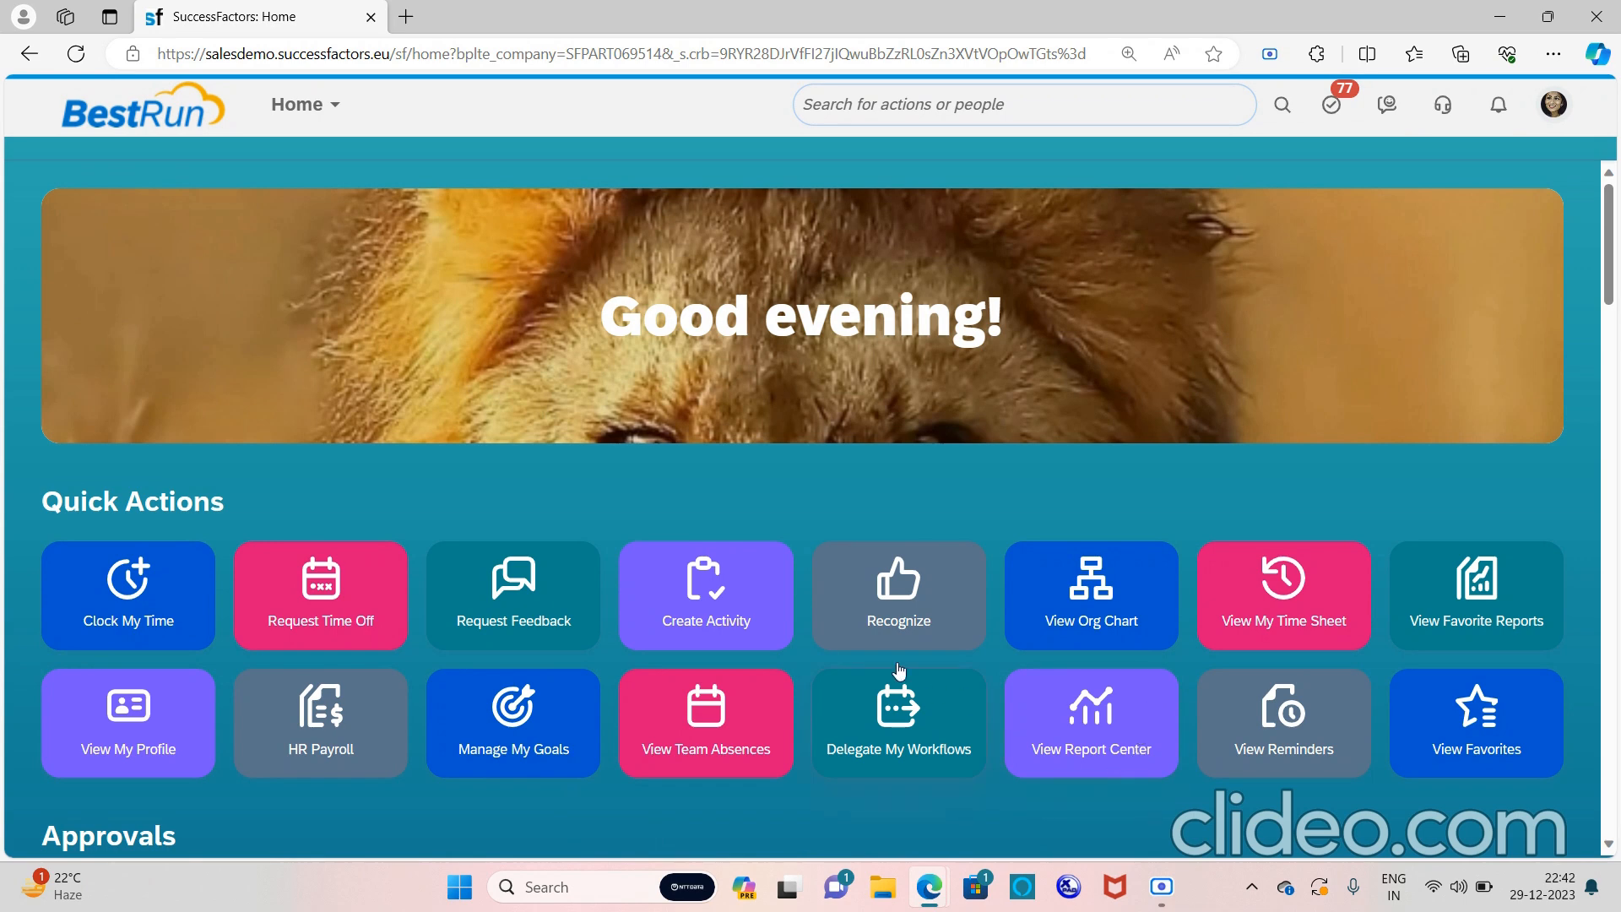
left_click(978, 95)
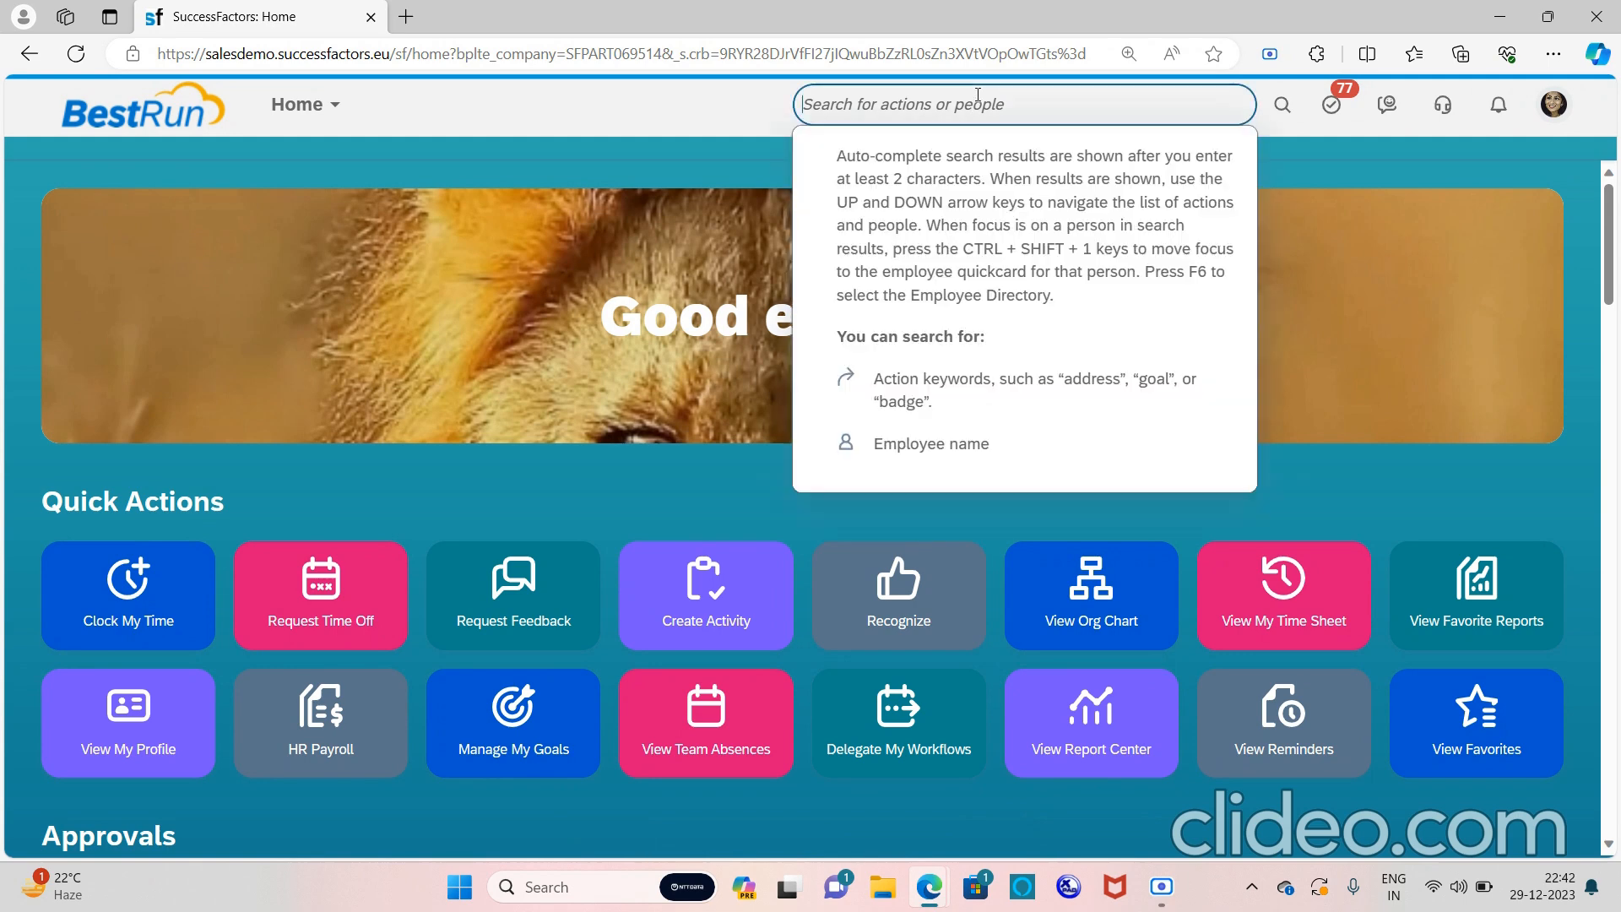
type("sara")
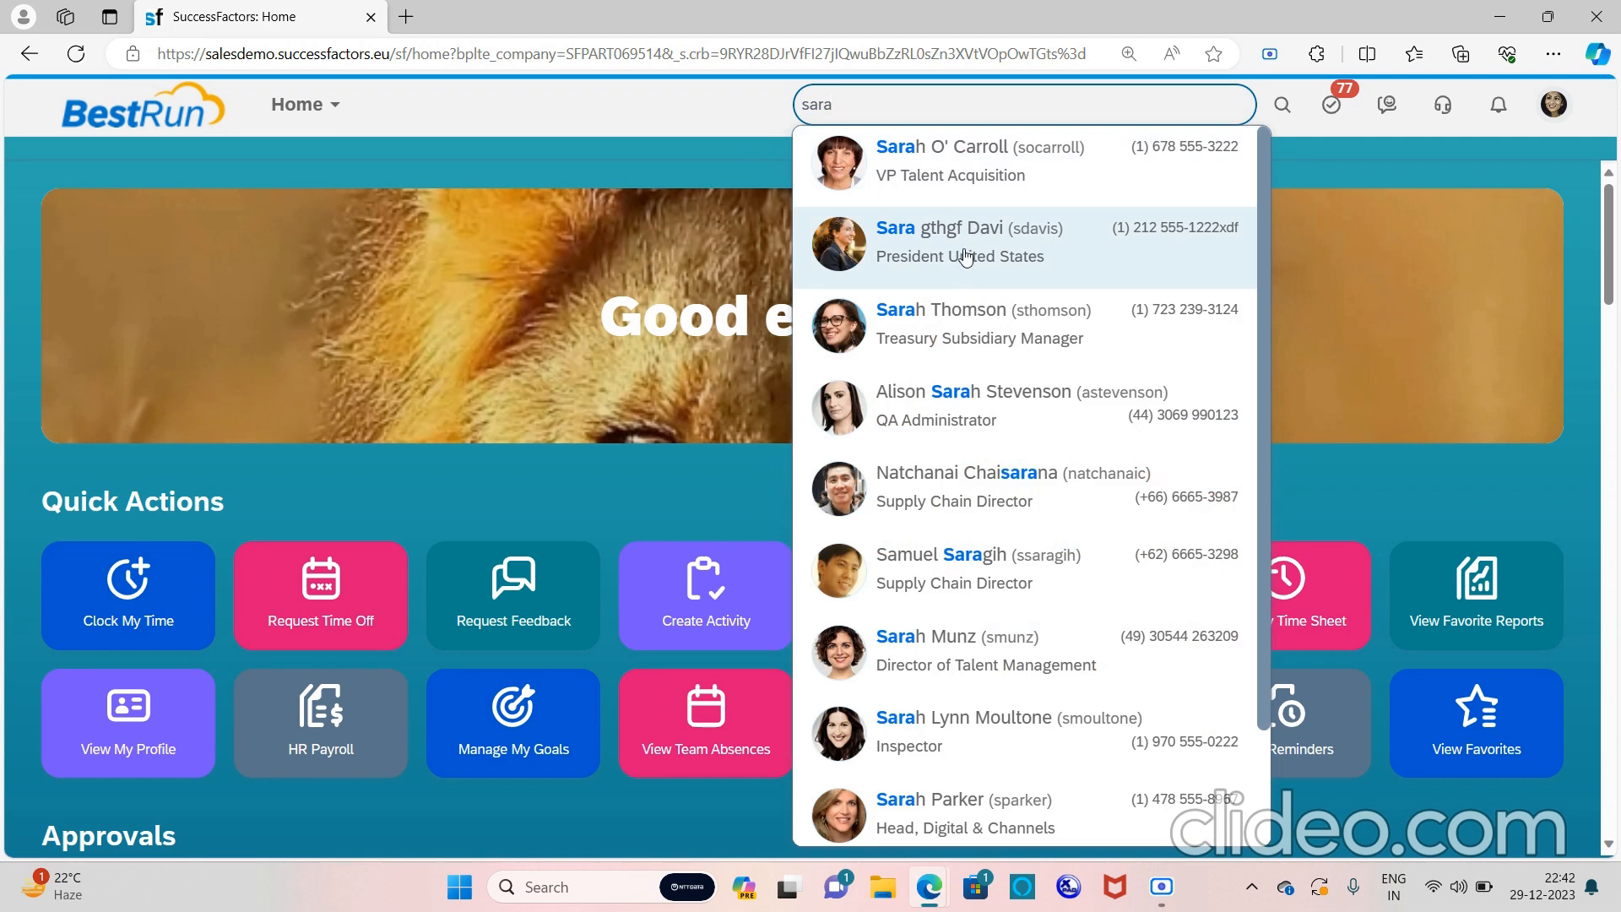
left_click(966, 256)
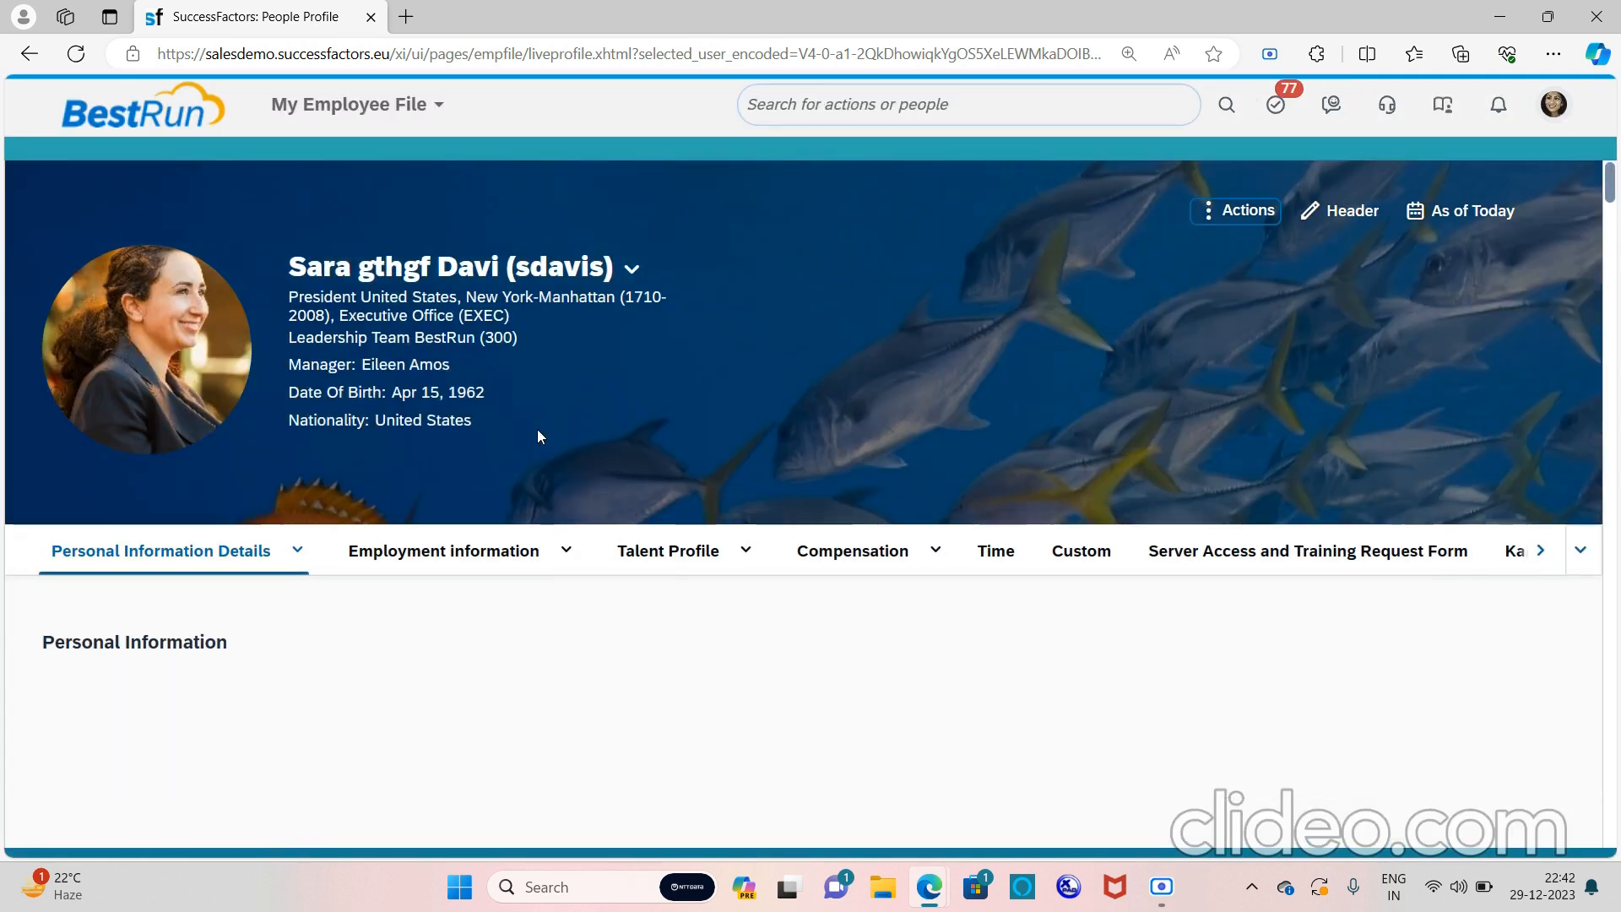
scroll(700, 533, "down", 2)
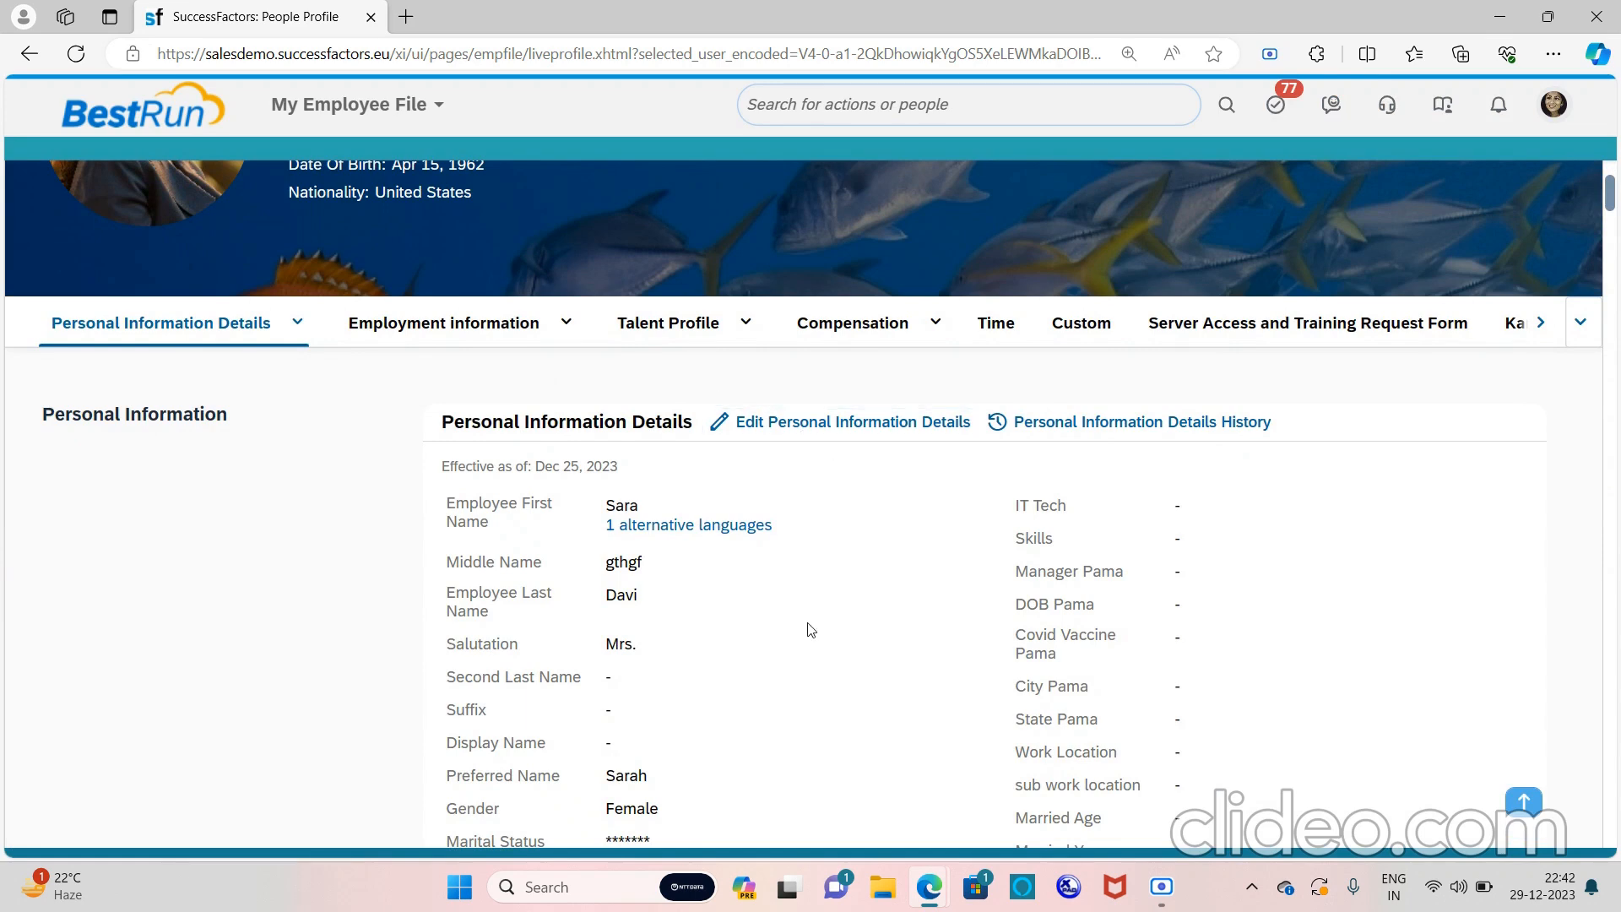
scroll(701, 629, "down", 2)
scroll(705, 629, "down", 5)
scroll(705, 629, "up", 1)
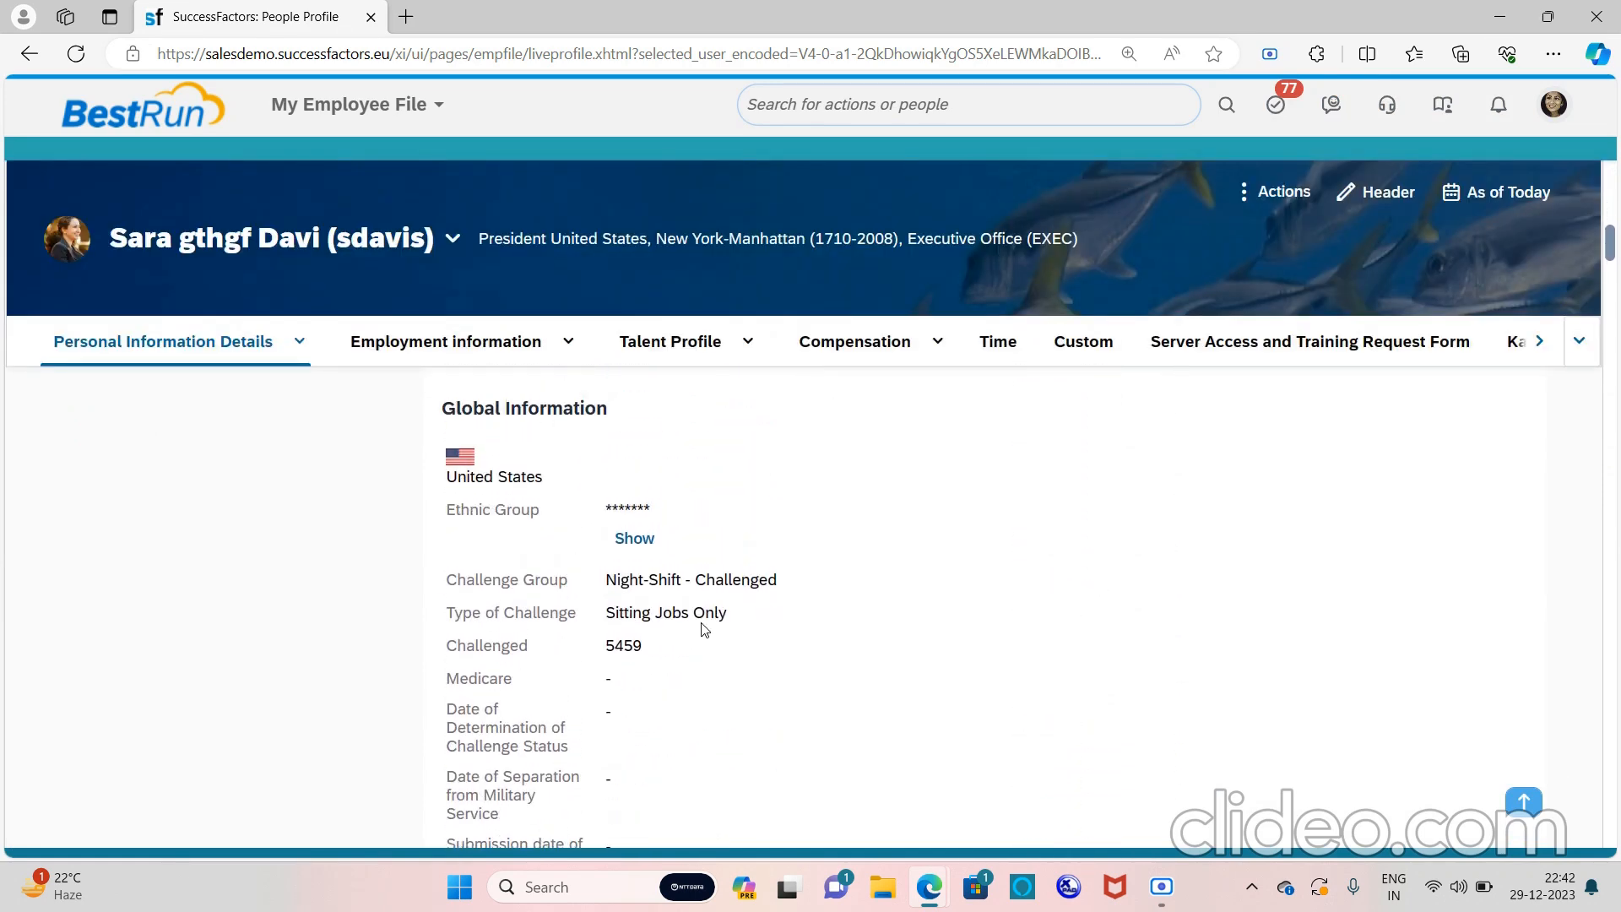
scroll(832, 643, "down", 2)
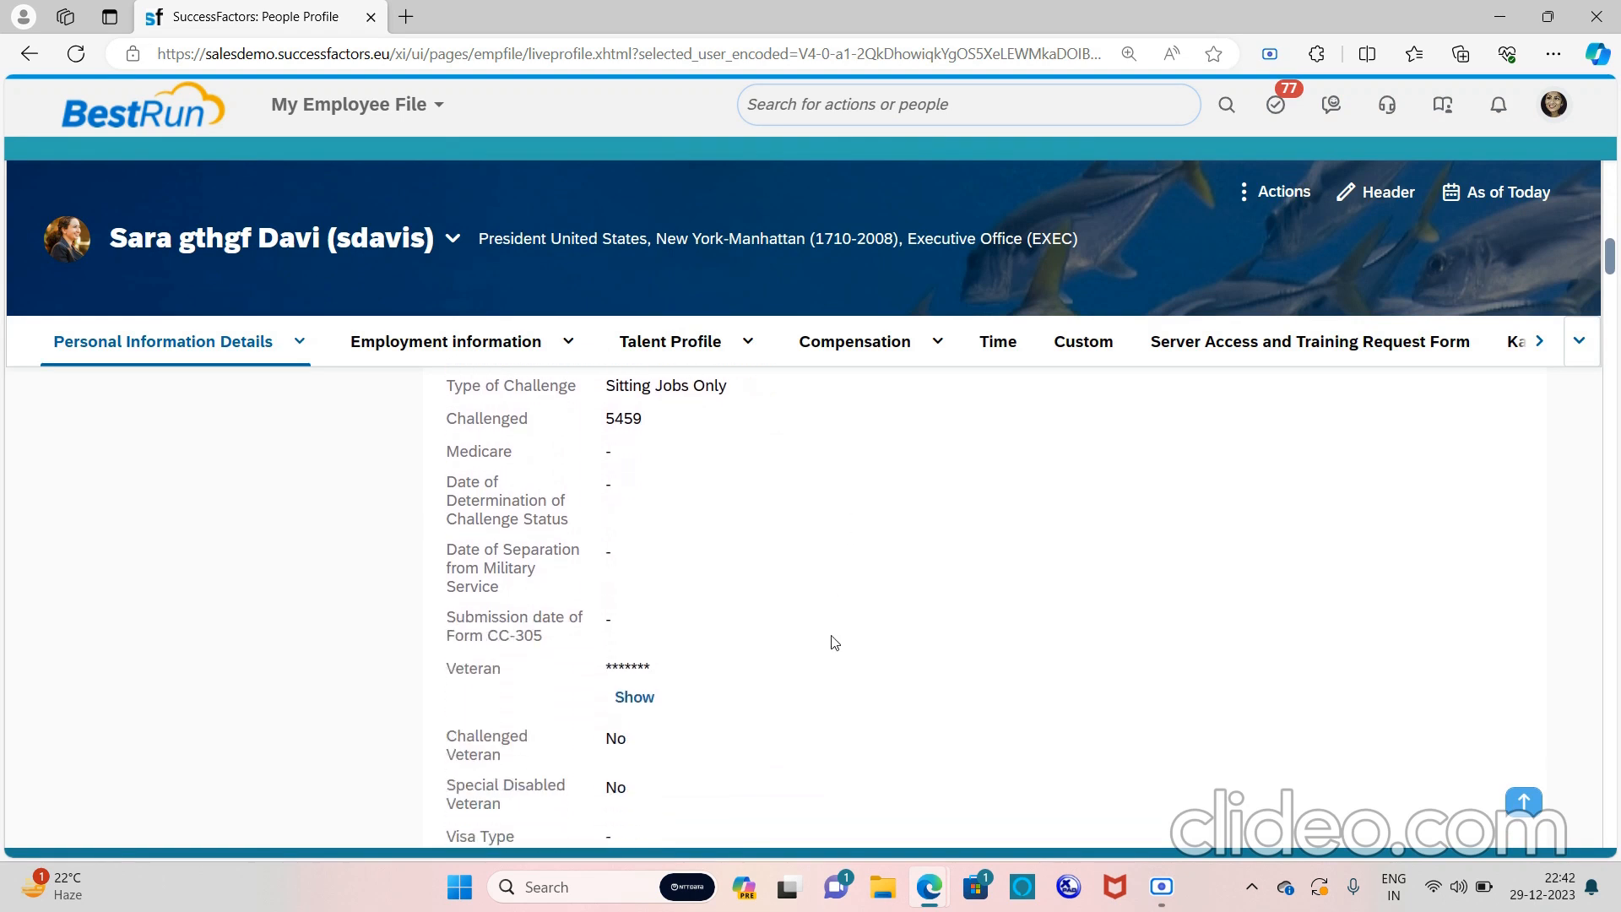
scroll(831, 640, "down", 4)
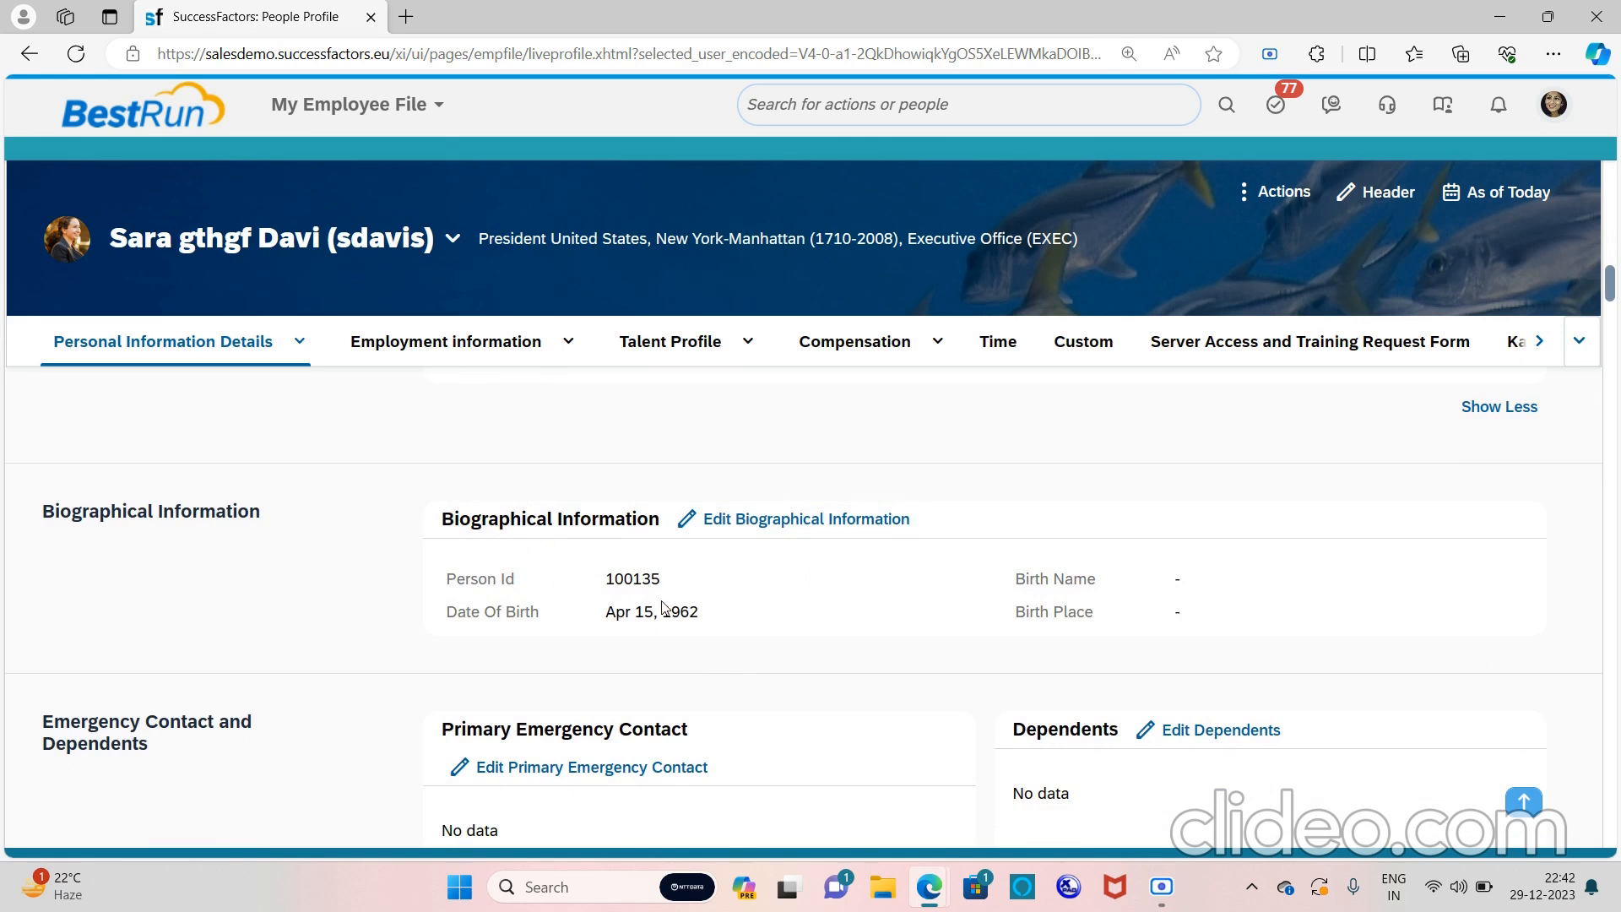
scroll(663, 608, "down", 5)
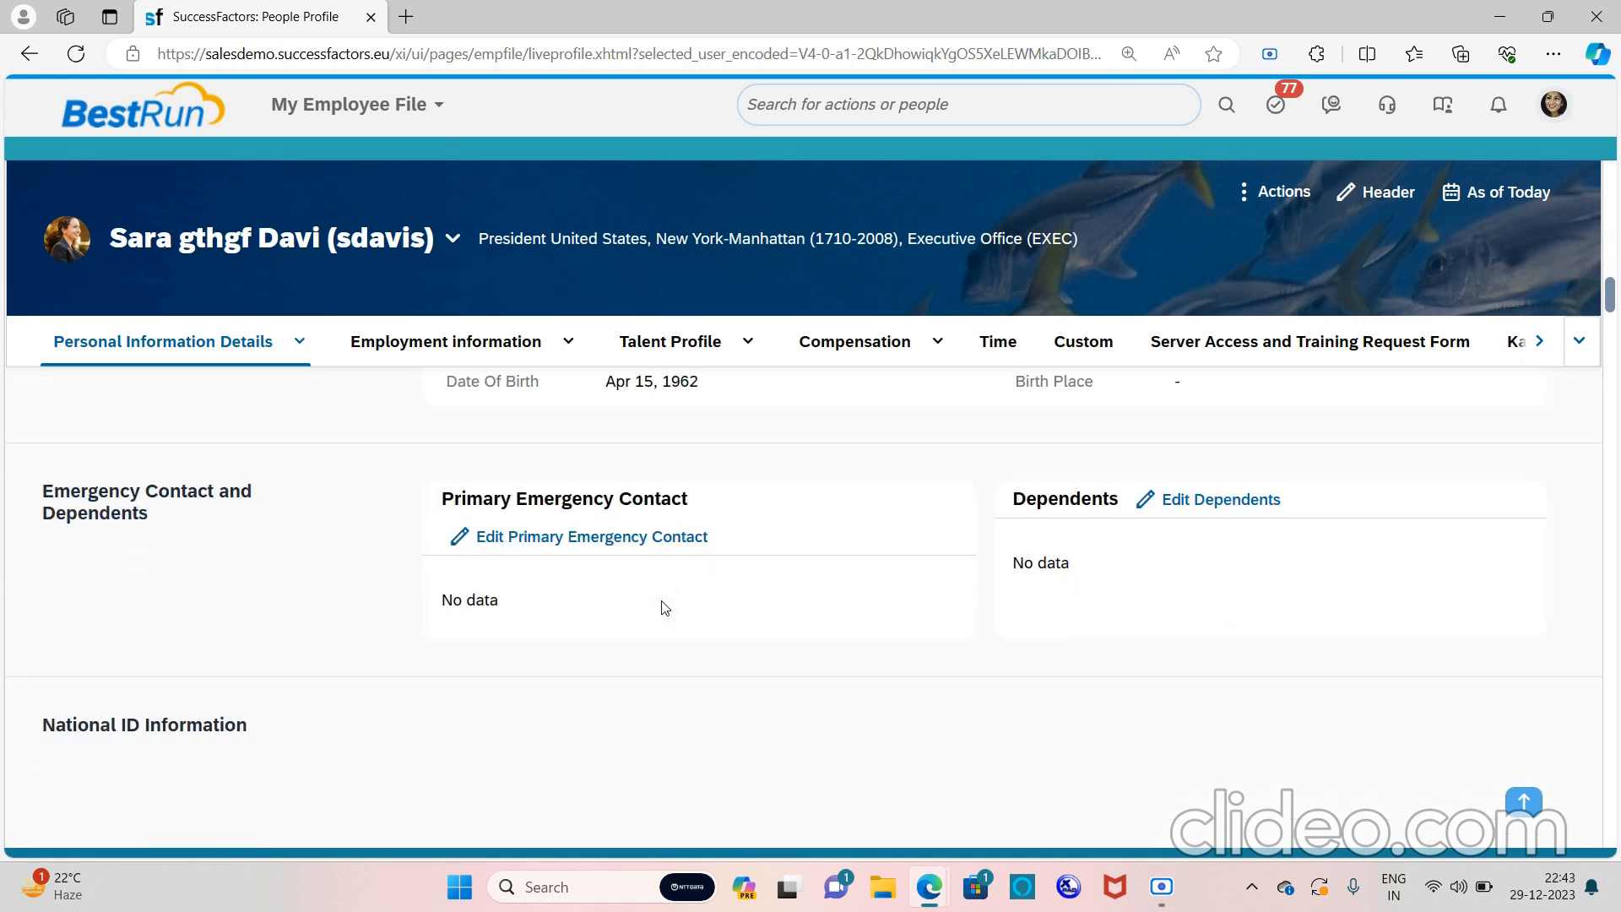
scroll(665, 608, "down", 2)
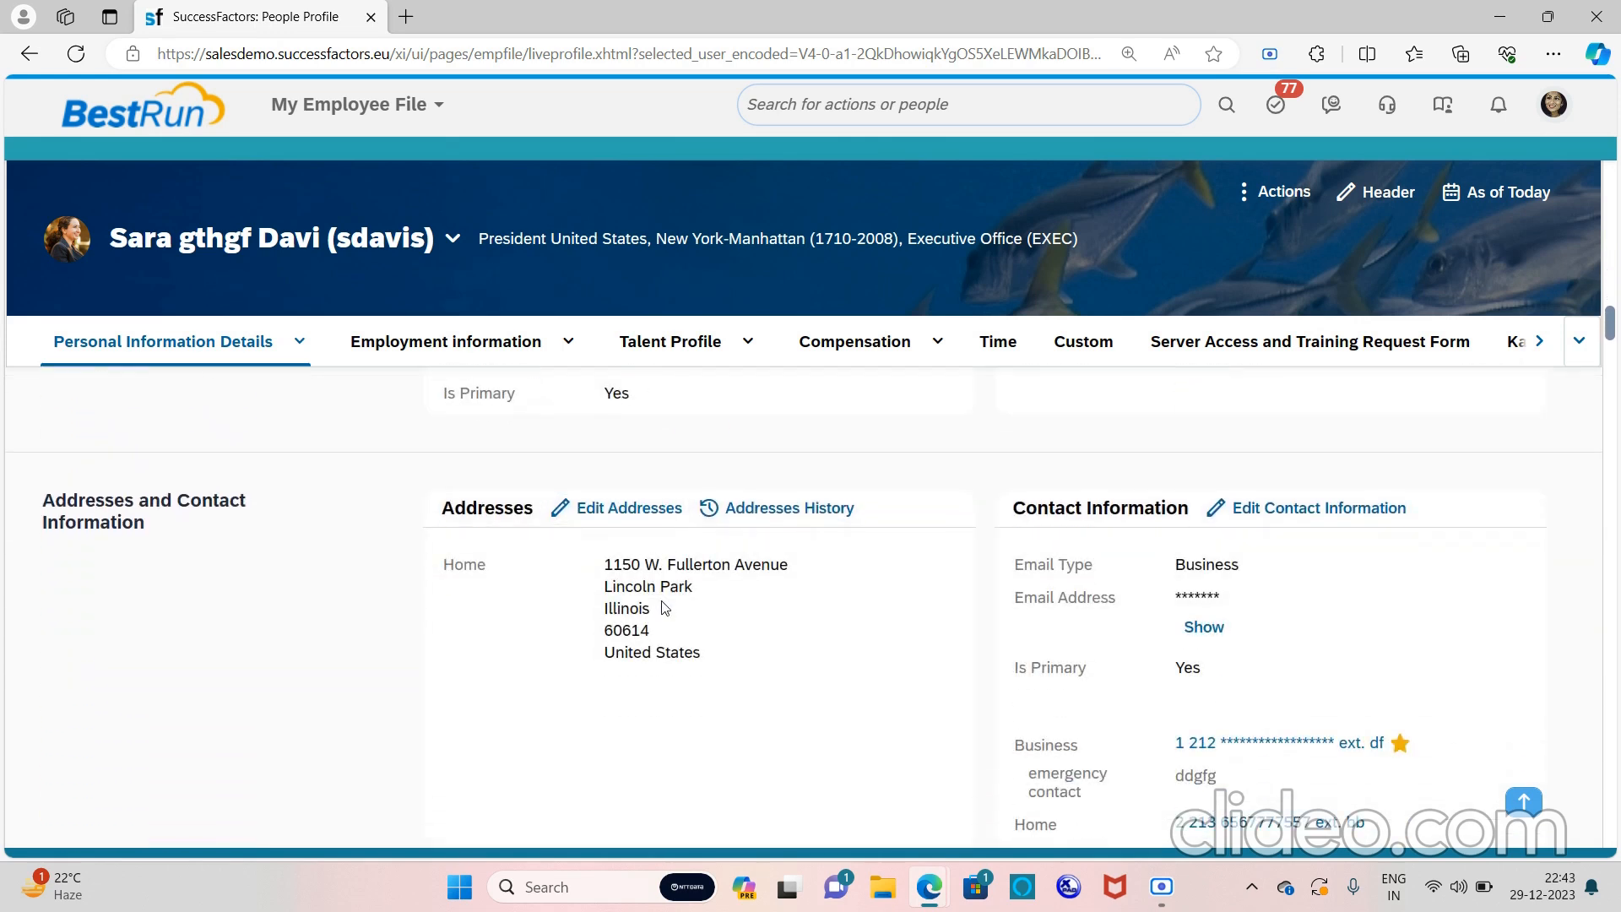
scroll(537, 533, "down", 5)
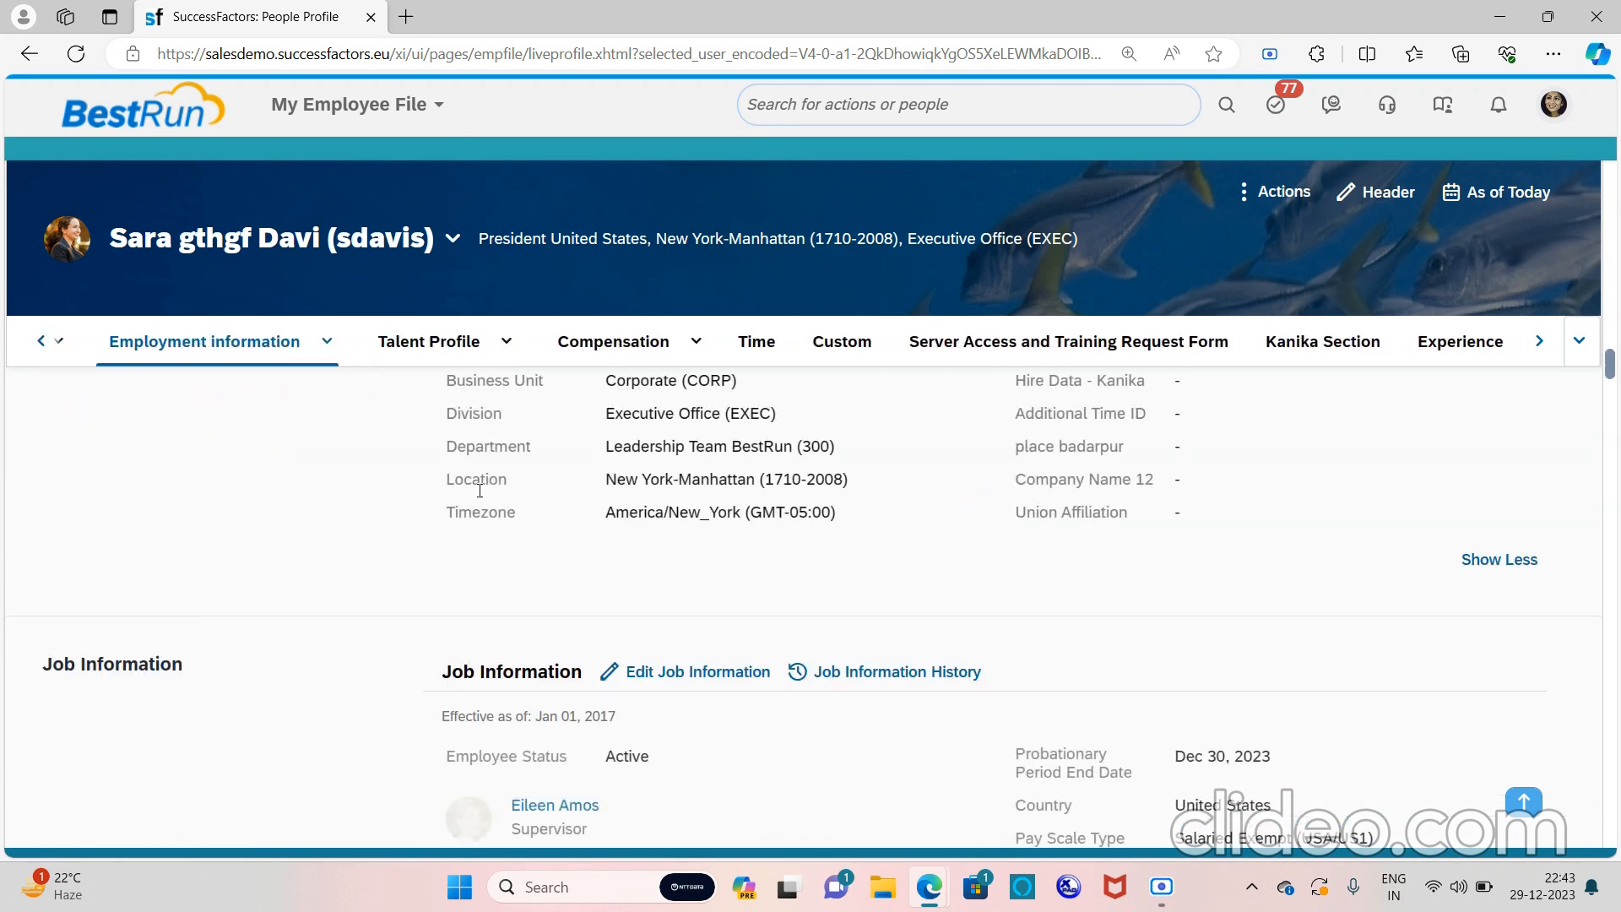
scroll(653, 550, "down", 2)
scroll(653, 551, "down", 2)
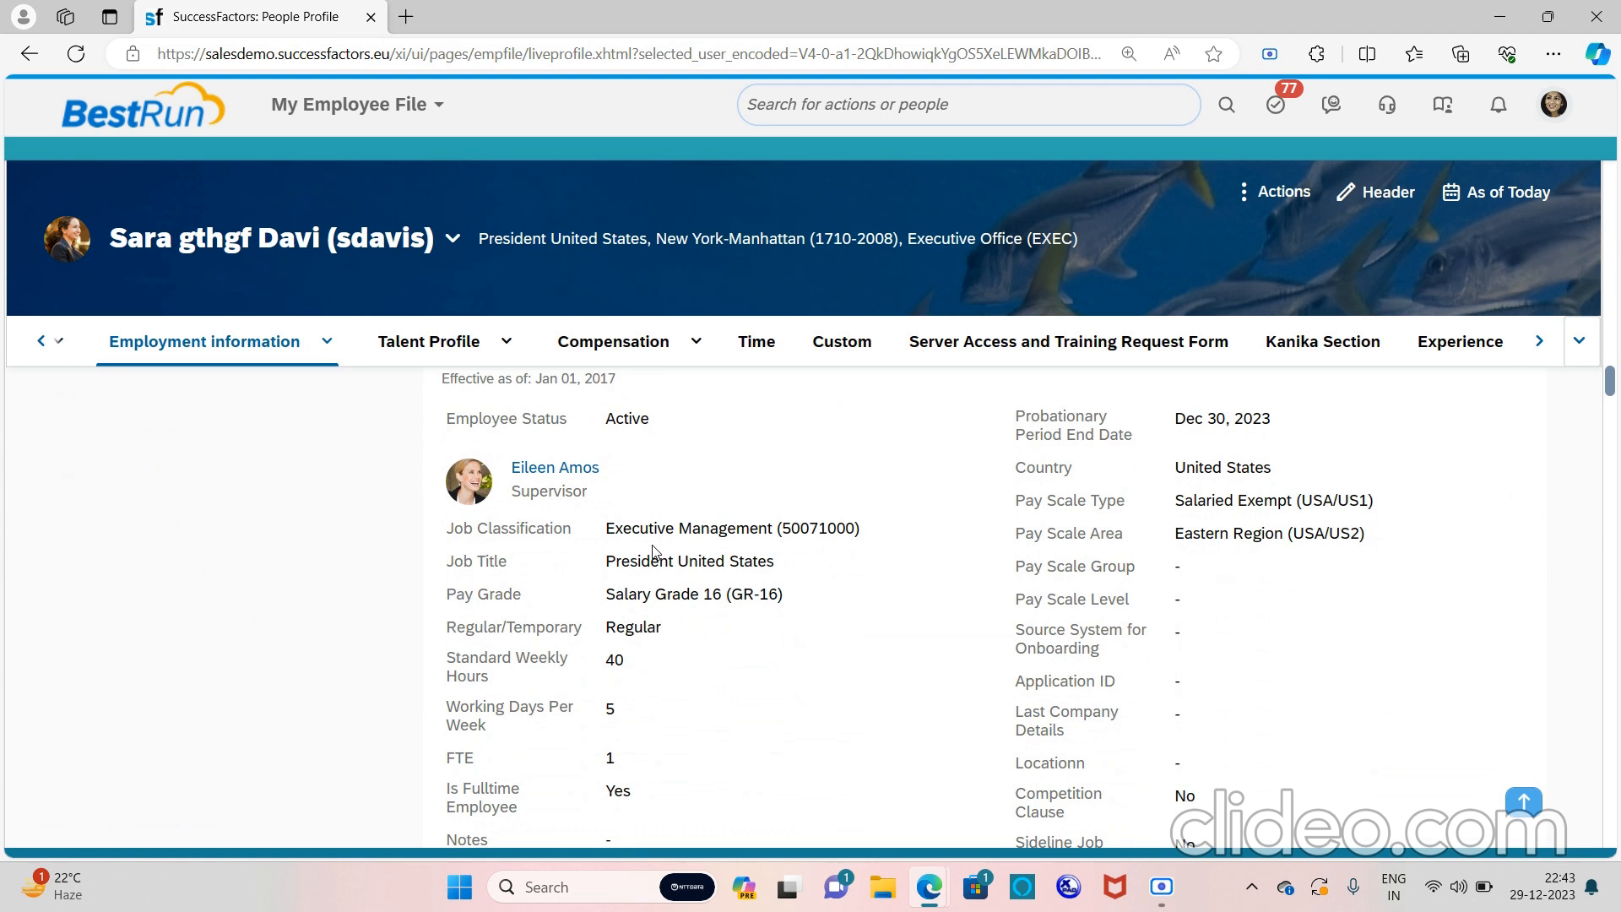
scroll(646, 557, "up", 1)
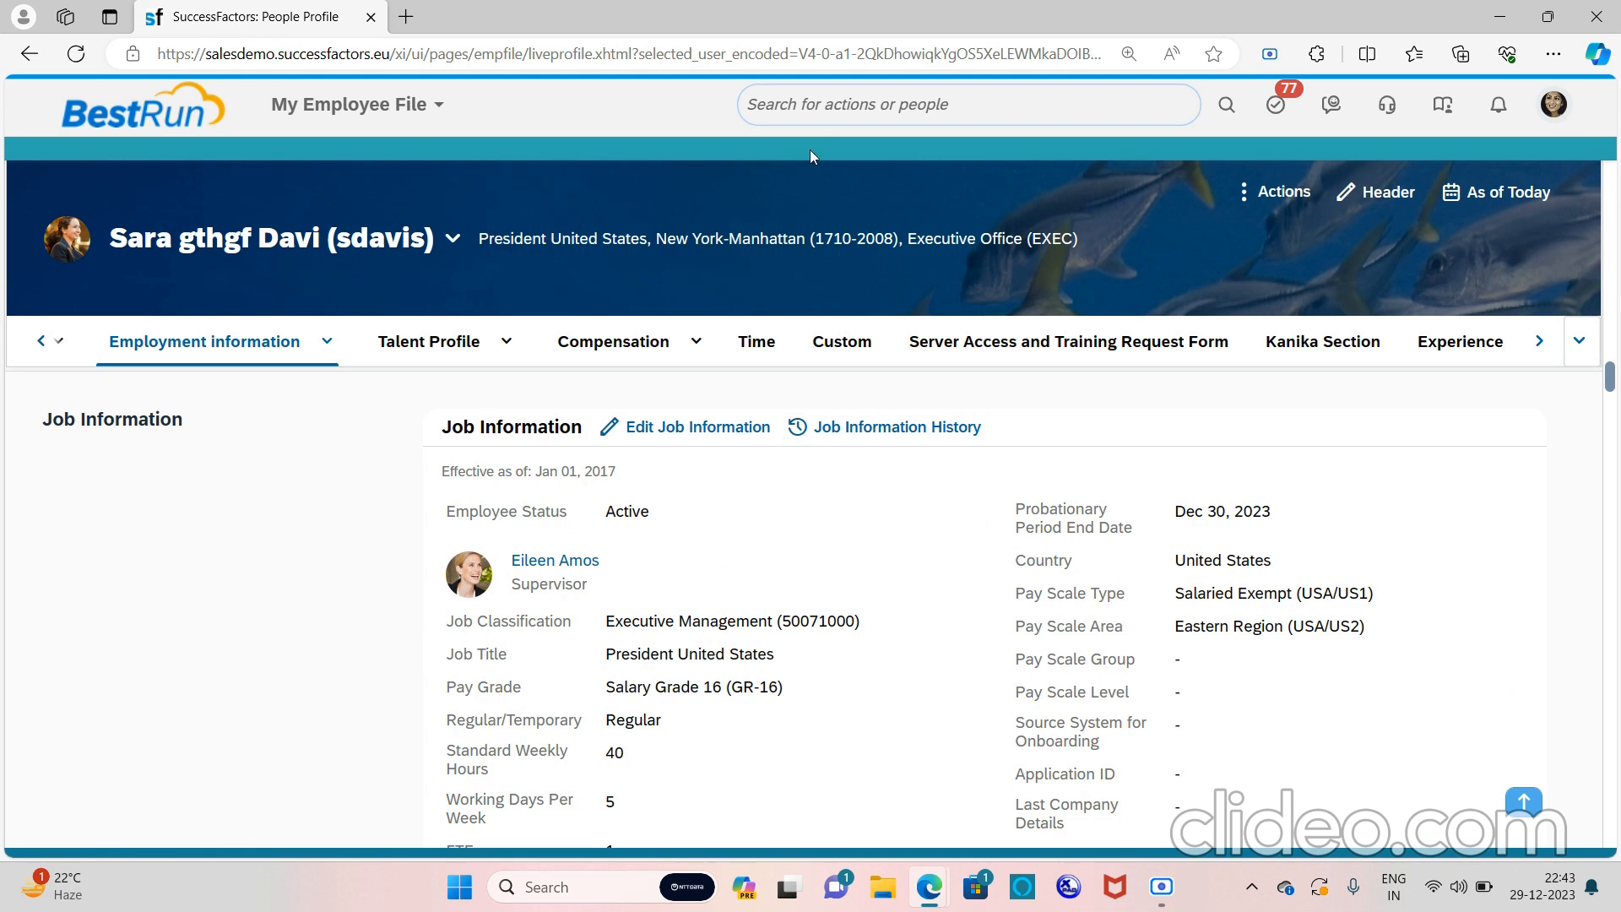
Find Configure Object Definitions via 'con obj' and start a new Object Definition
left_click(864, 110)
type("c")
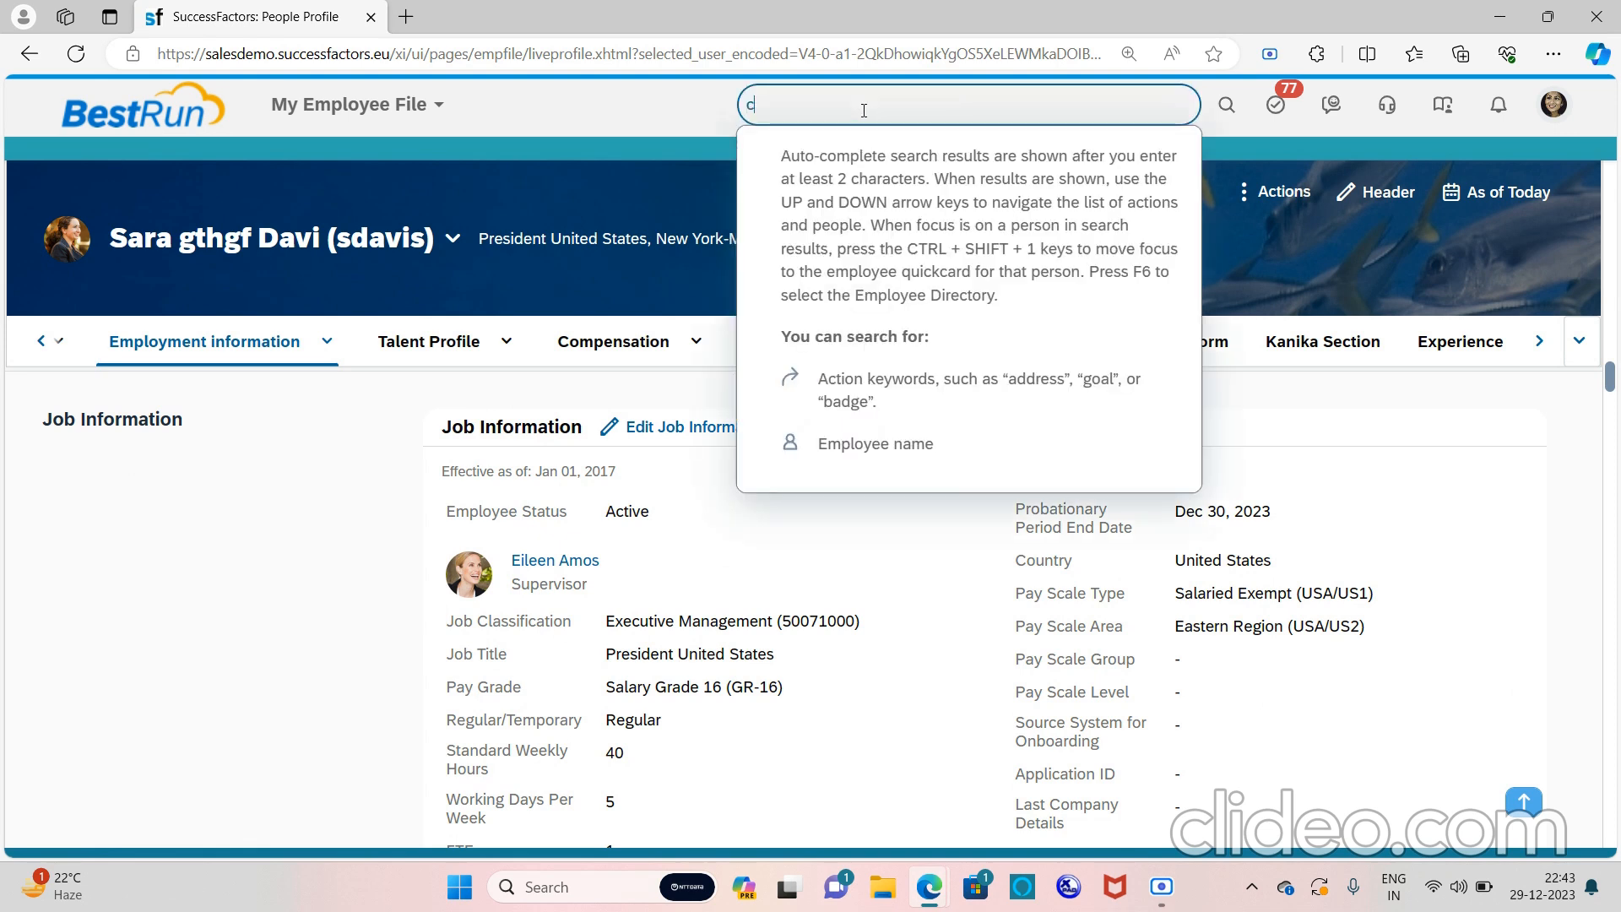
type("on obj")
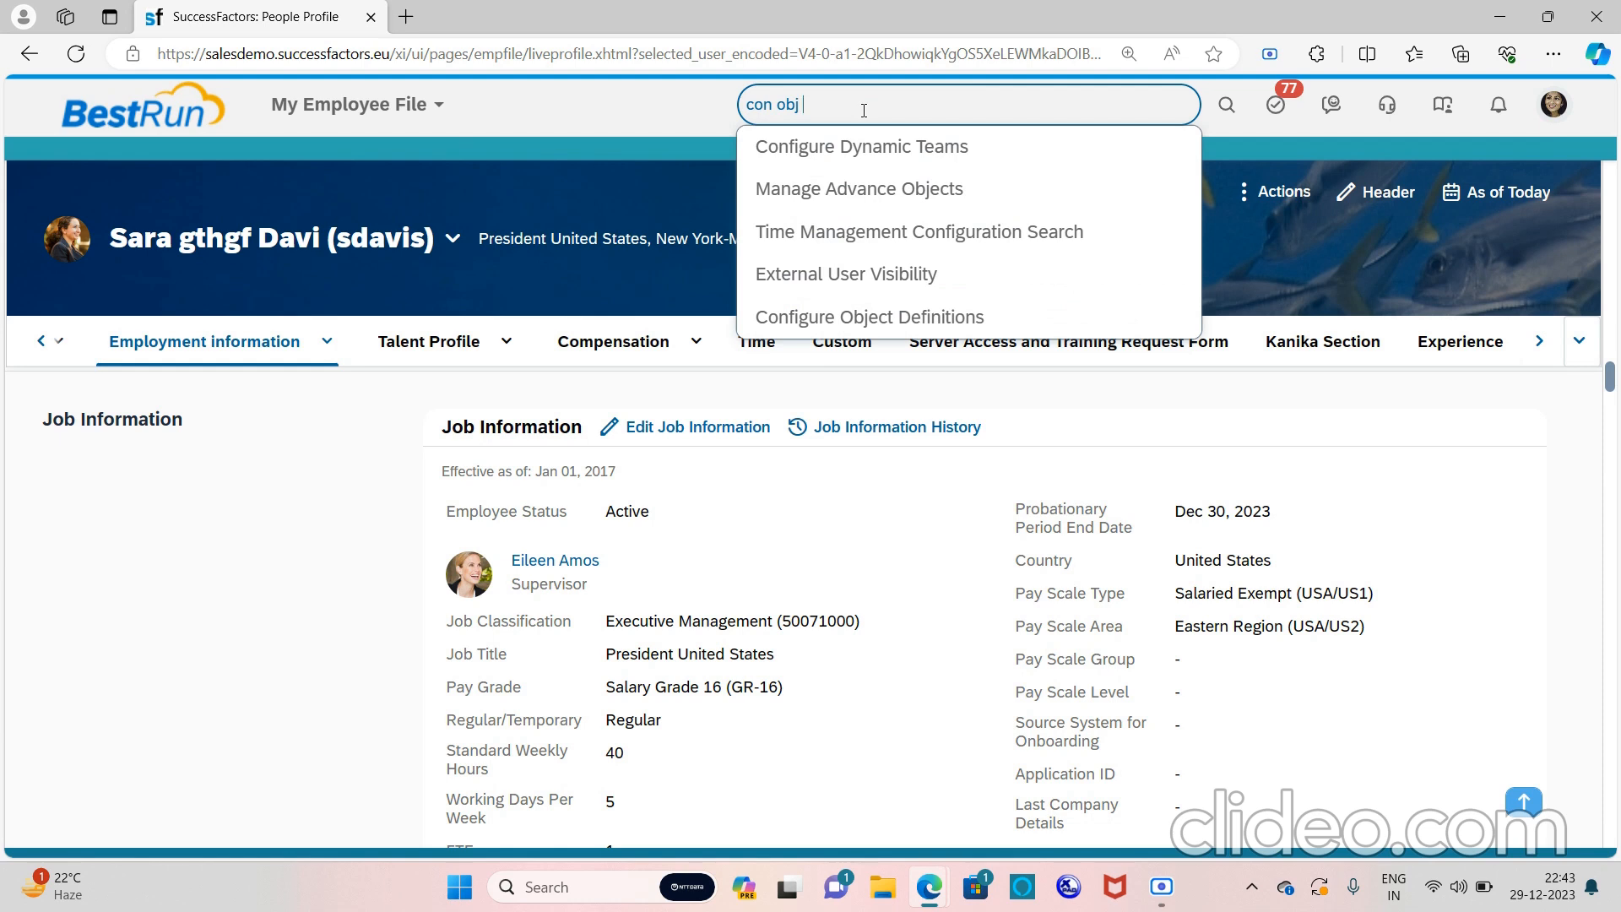
left_click(877, 316)
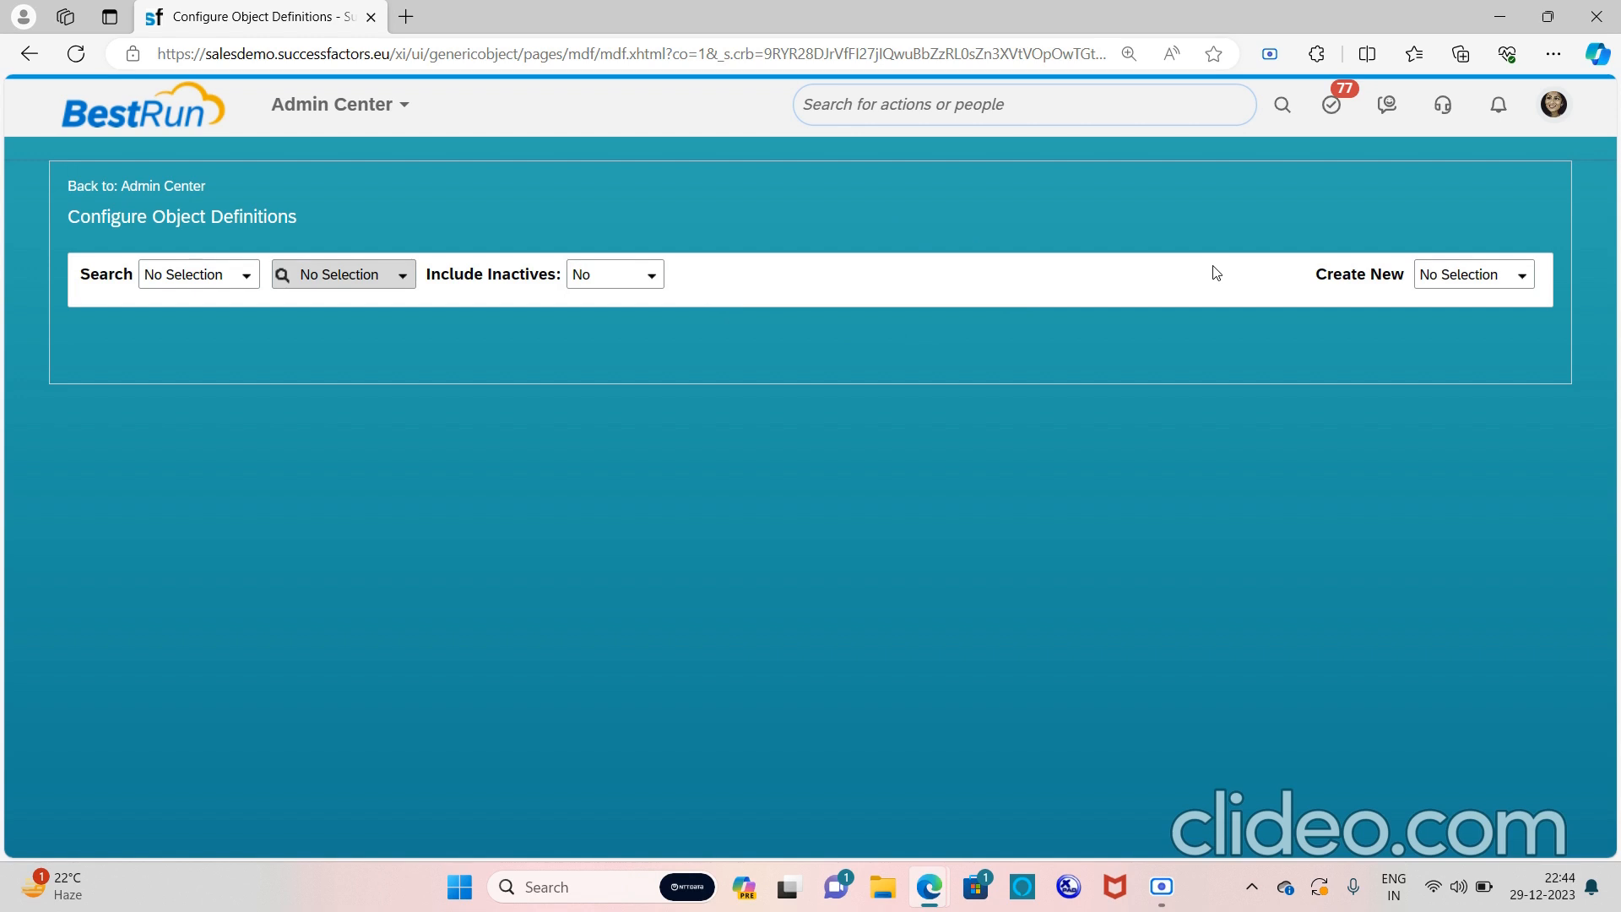
left_click(1520, 276)
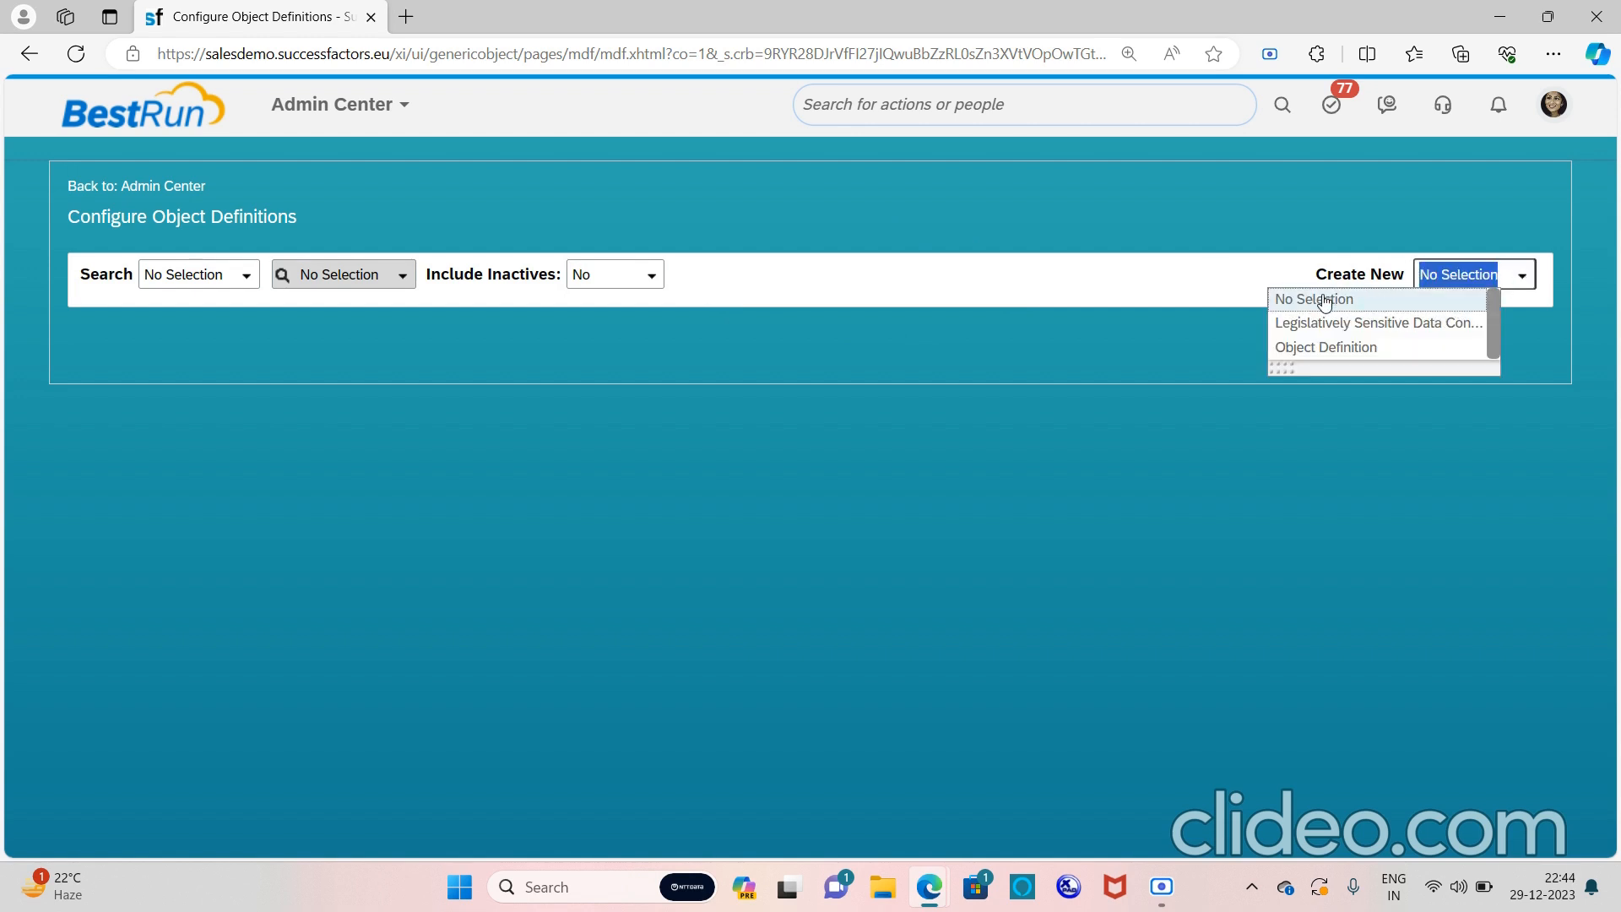
left_click(1361, 350)
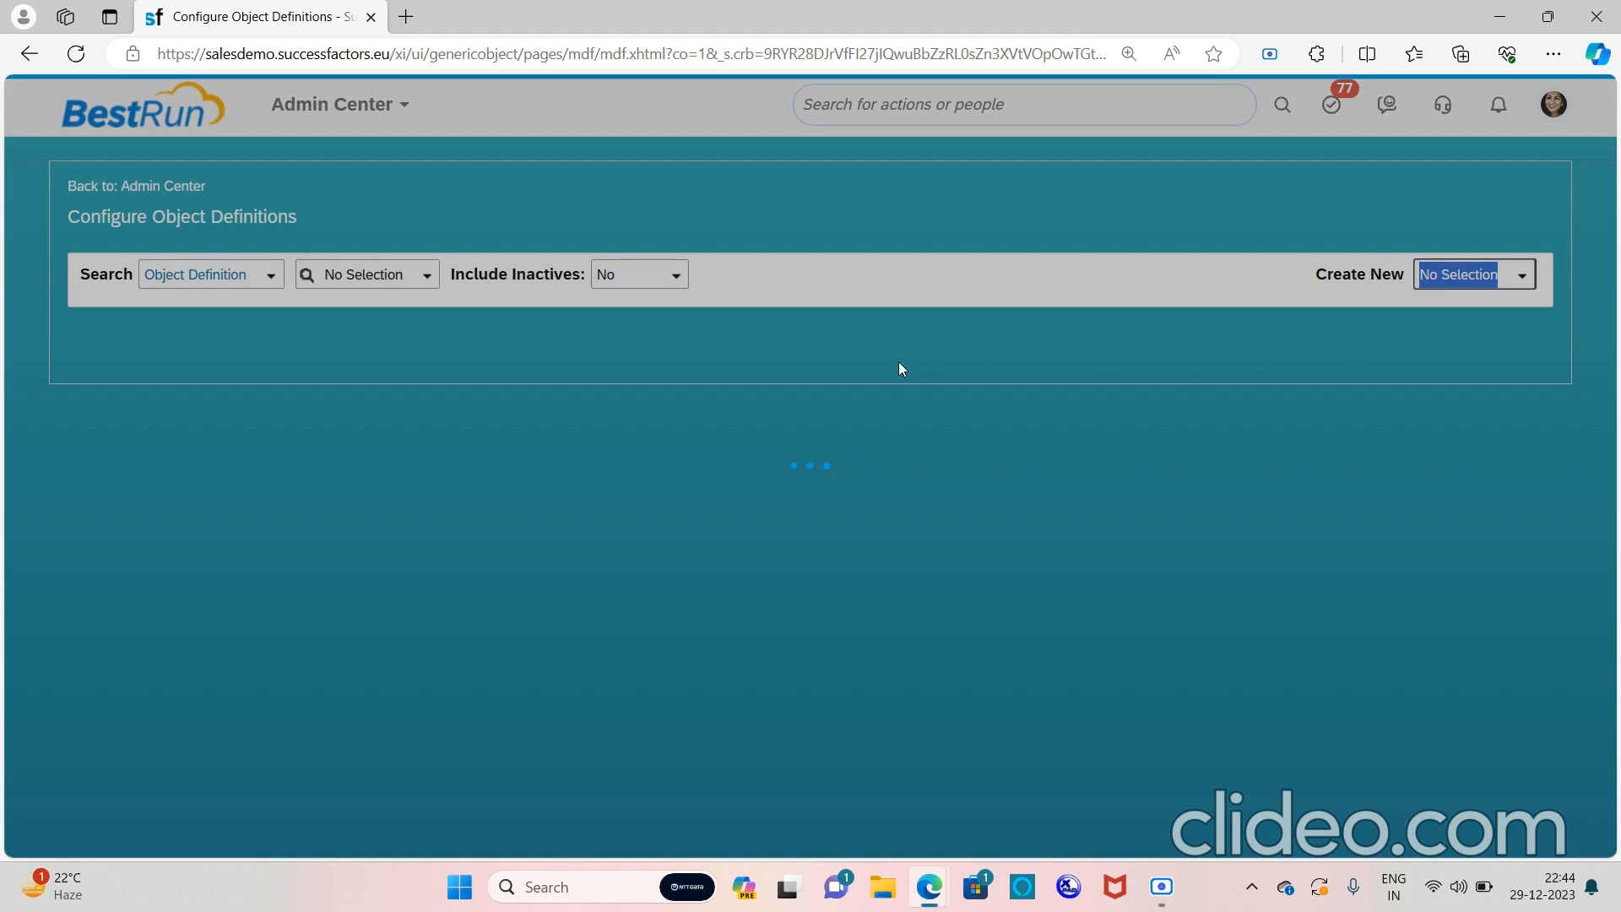
Enter FAMILYDETAILS as the new object's code, making it cust_FAMILYDETAILS
scroll(898, 366, "down", 1)
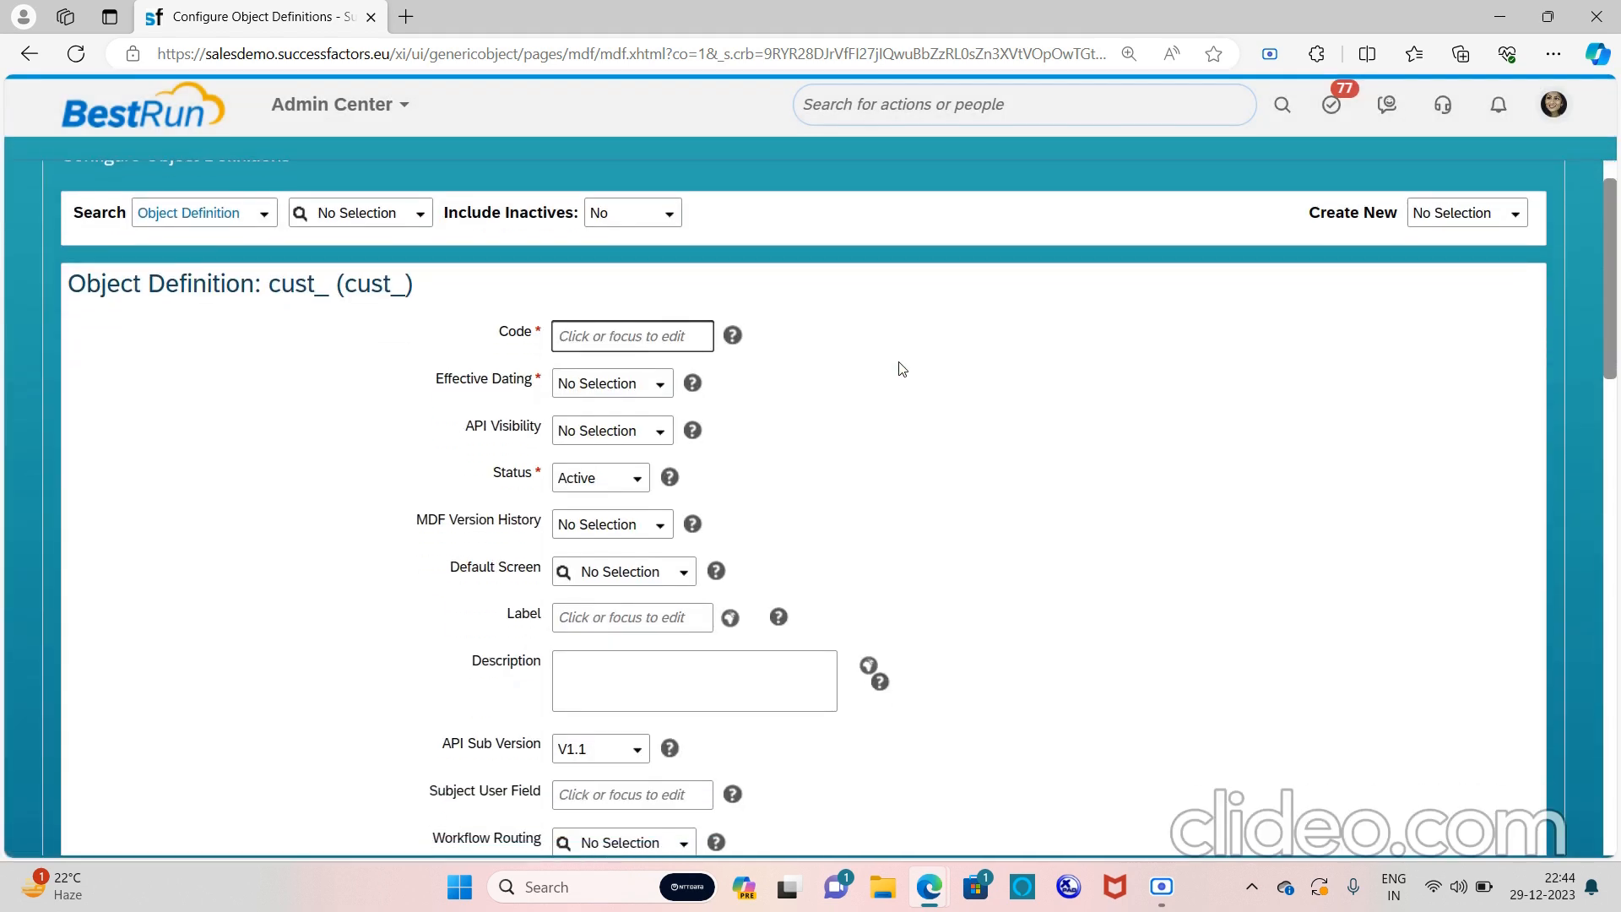
left_click(642, 331)
type("FAMILYDETAI")
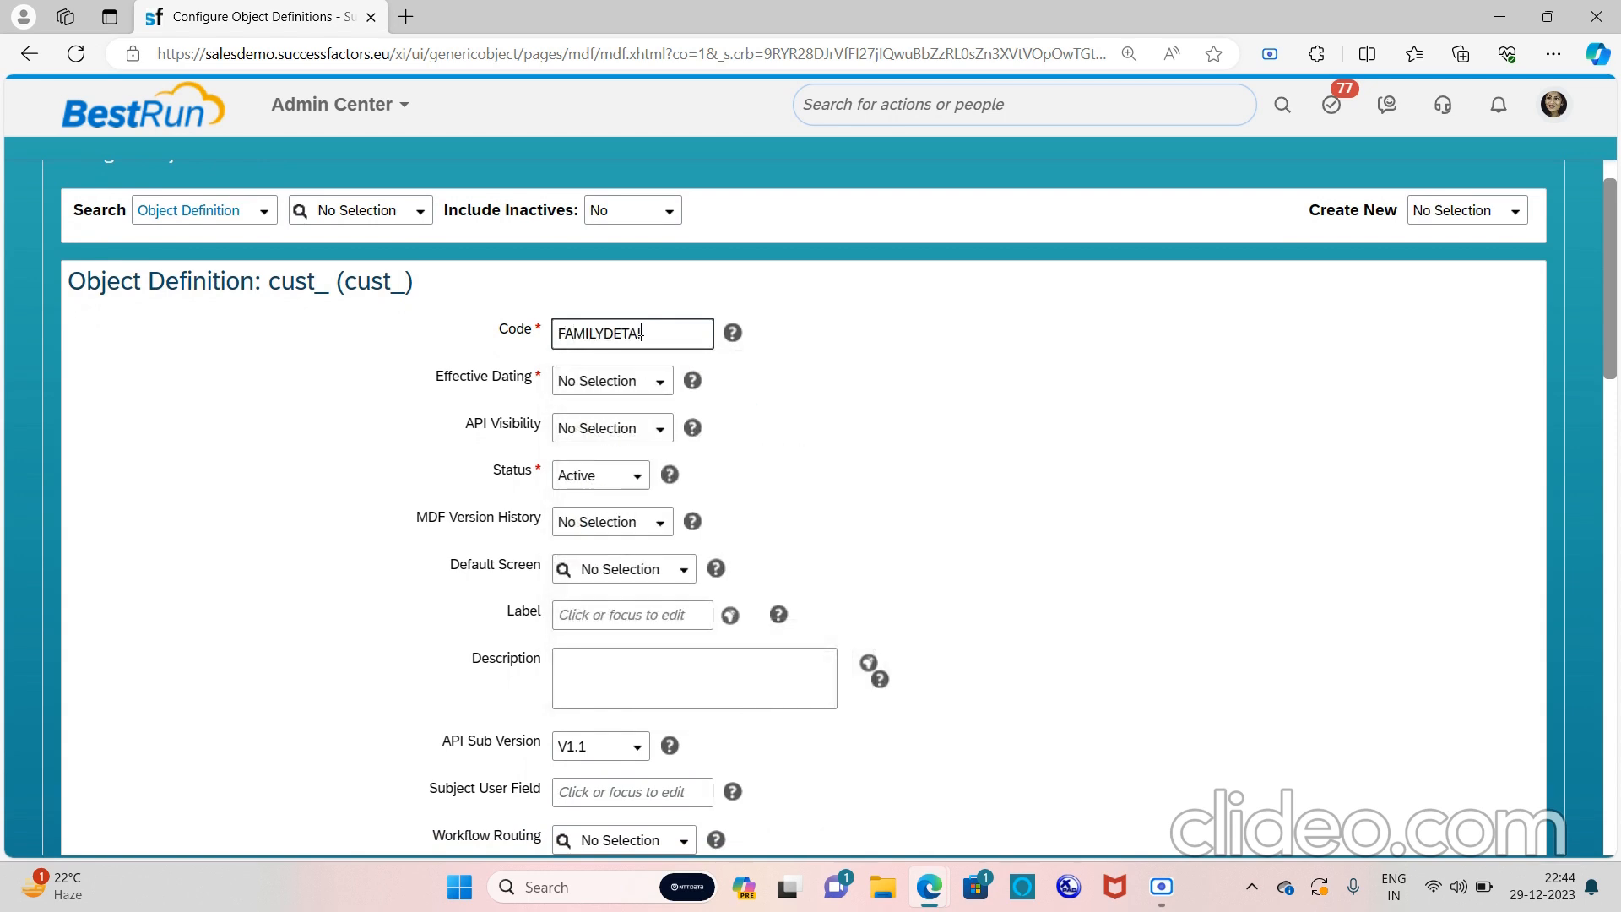
type("LS")
left_click(662, 385)
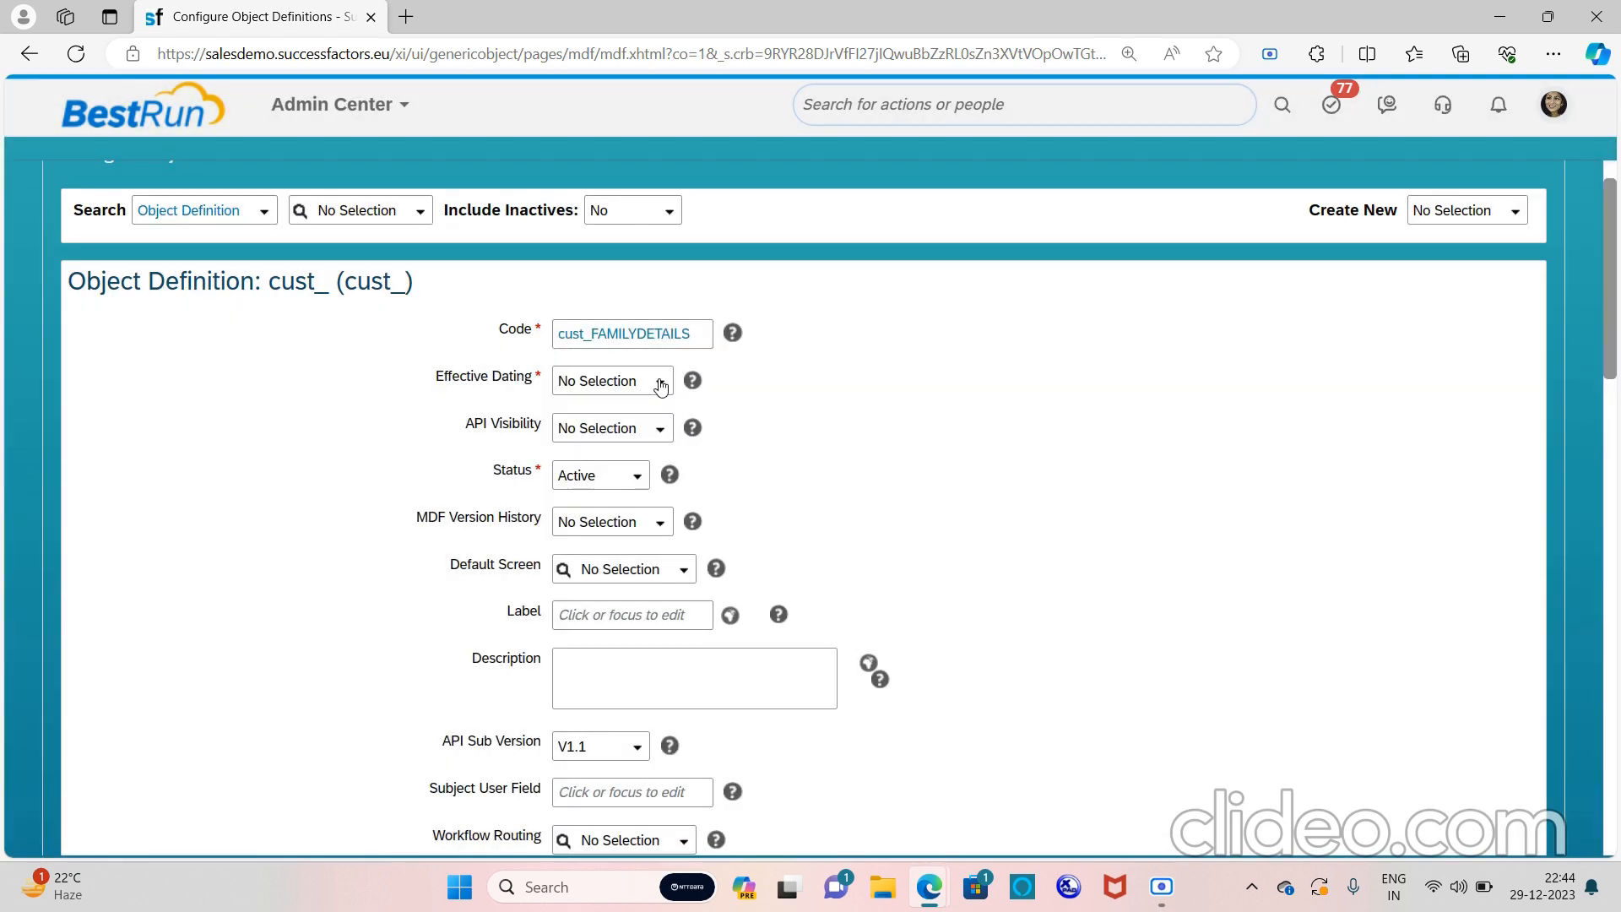
left_click(662, 385)
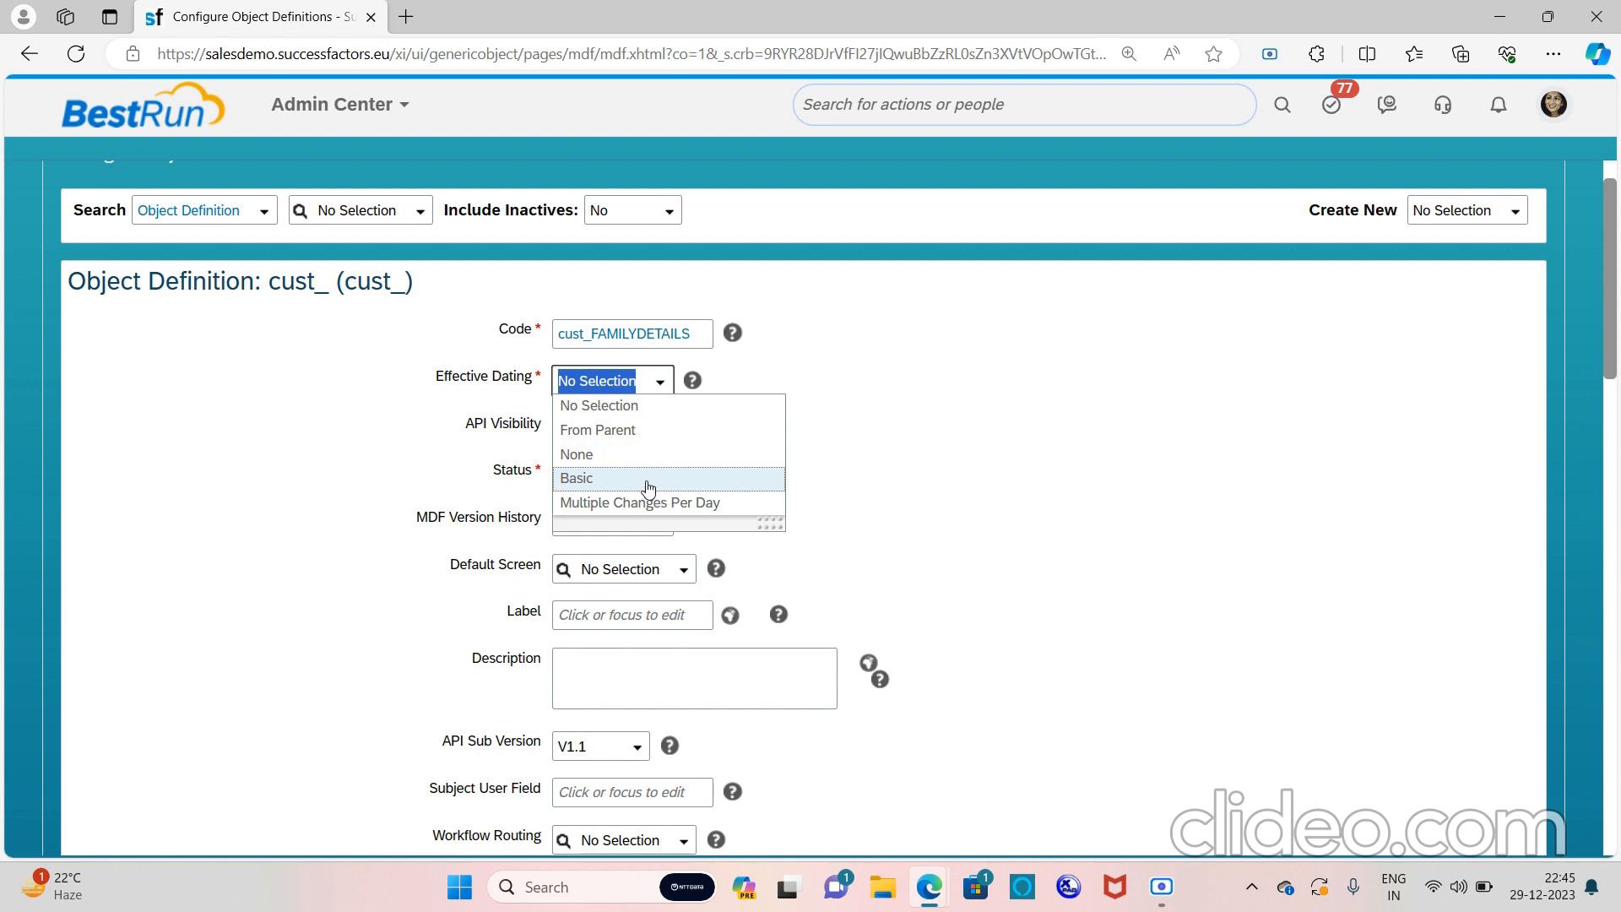
Set effective dating to Basic and API visibility to Editable
left_click(647, 482)
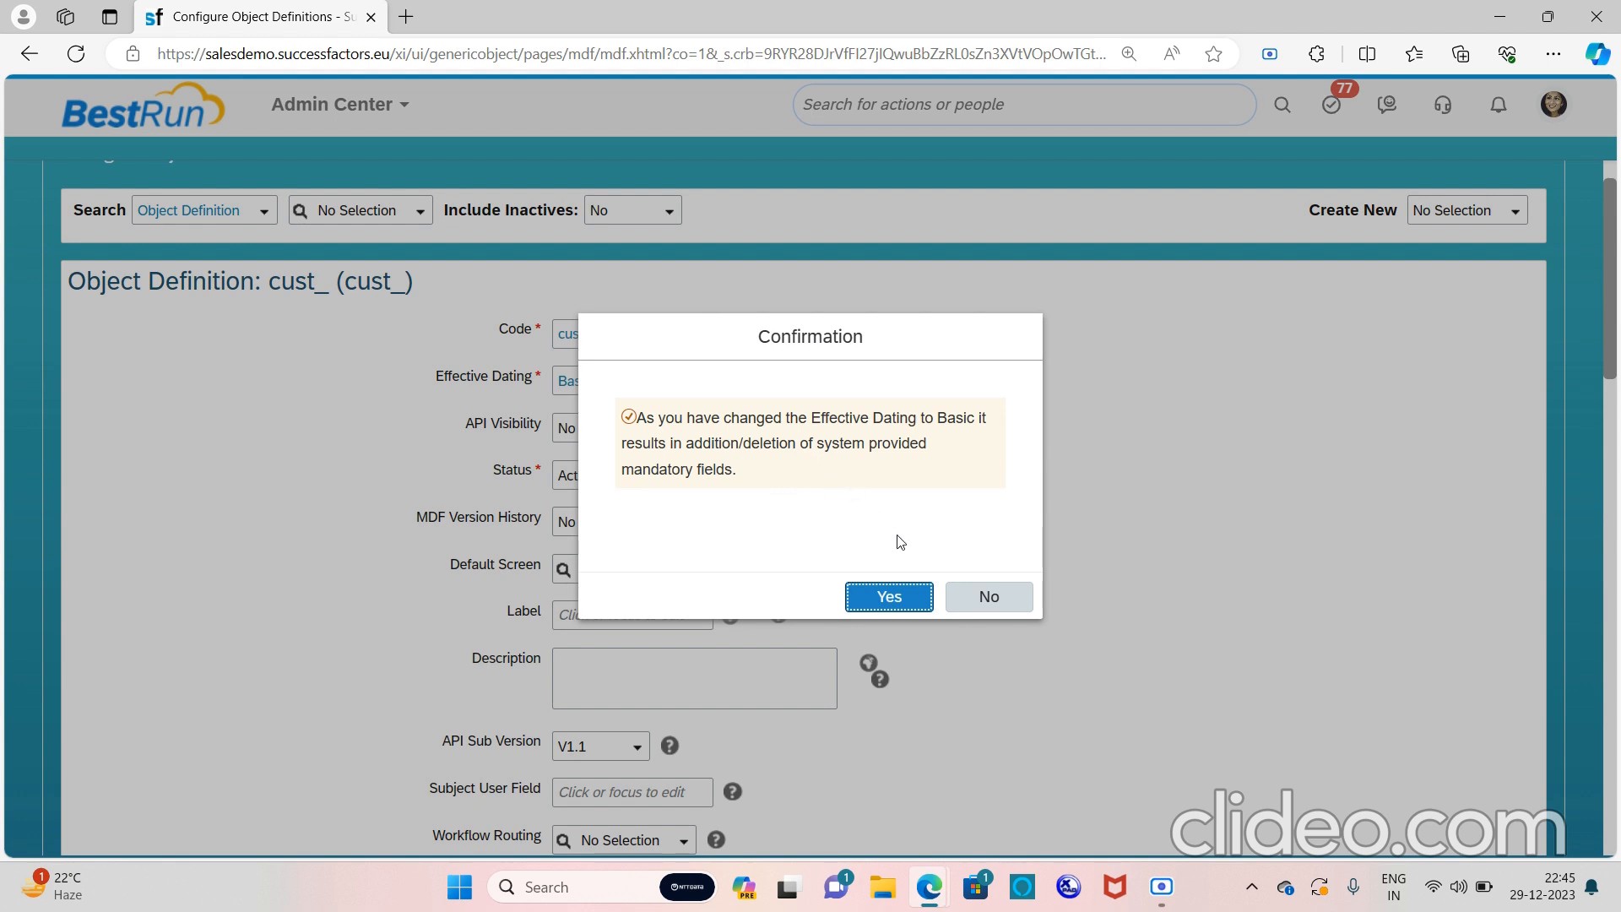
left_click(893, 609)
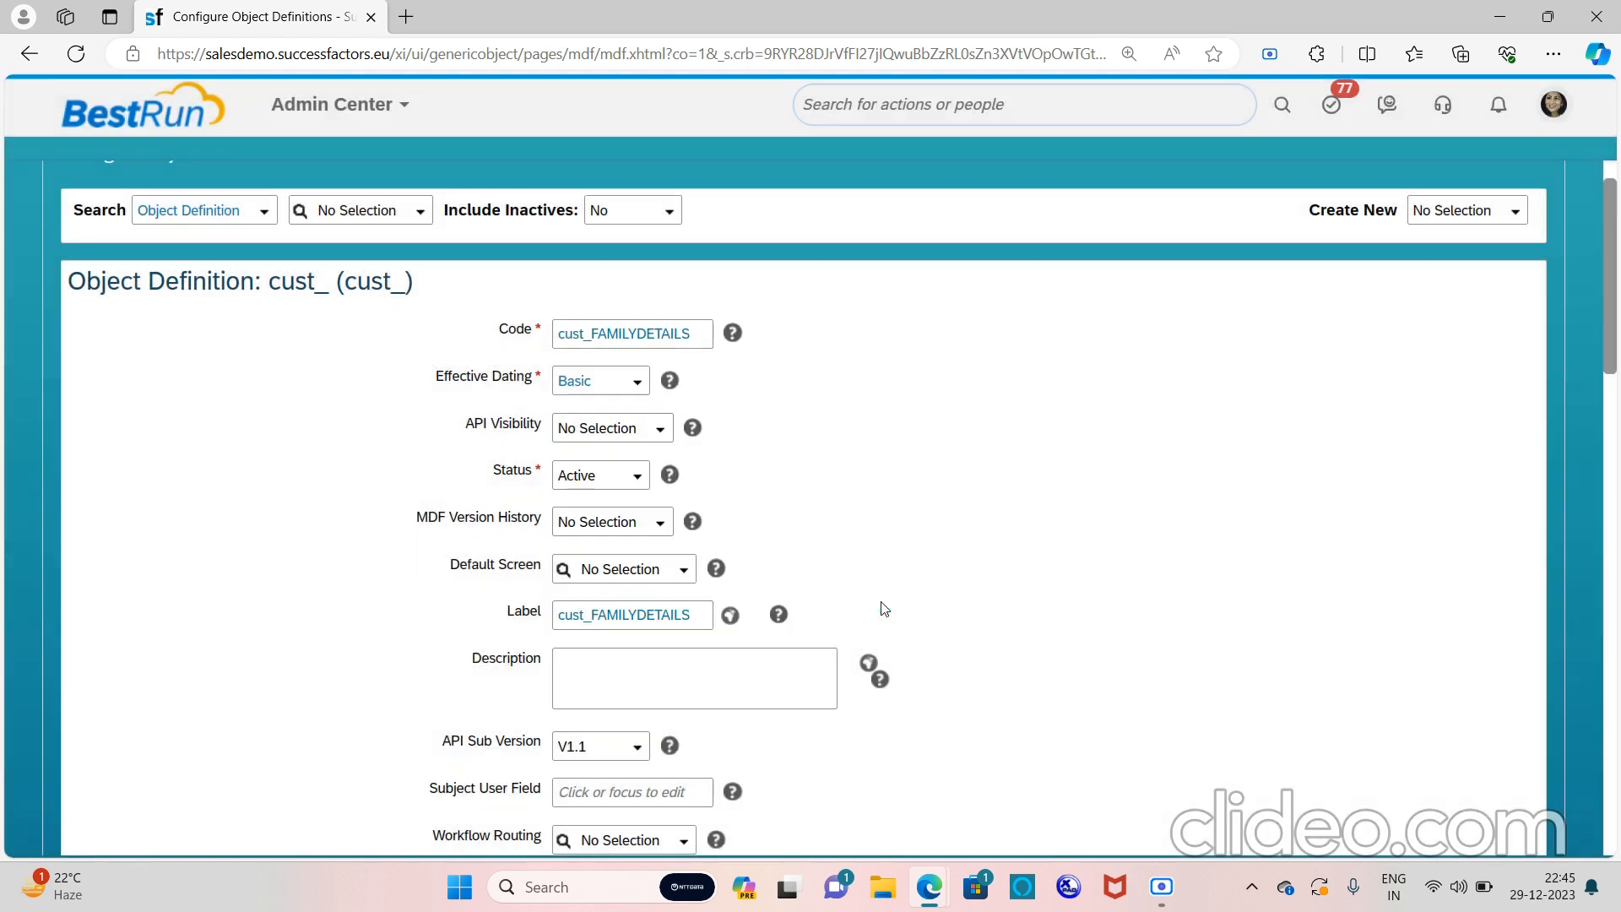
left_click(656, 432)
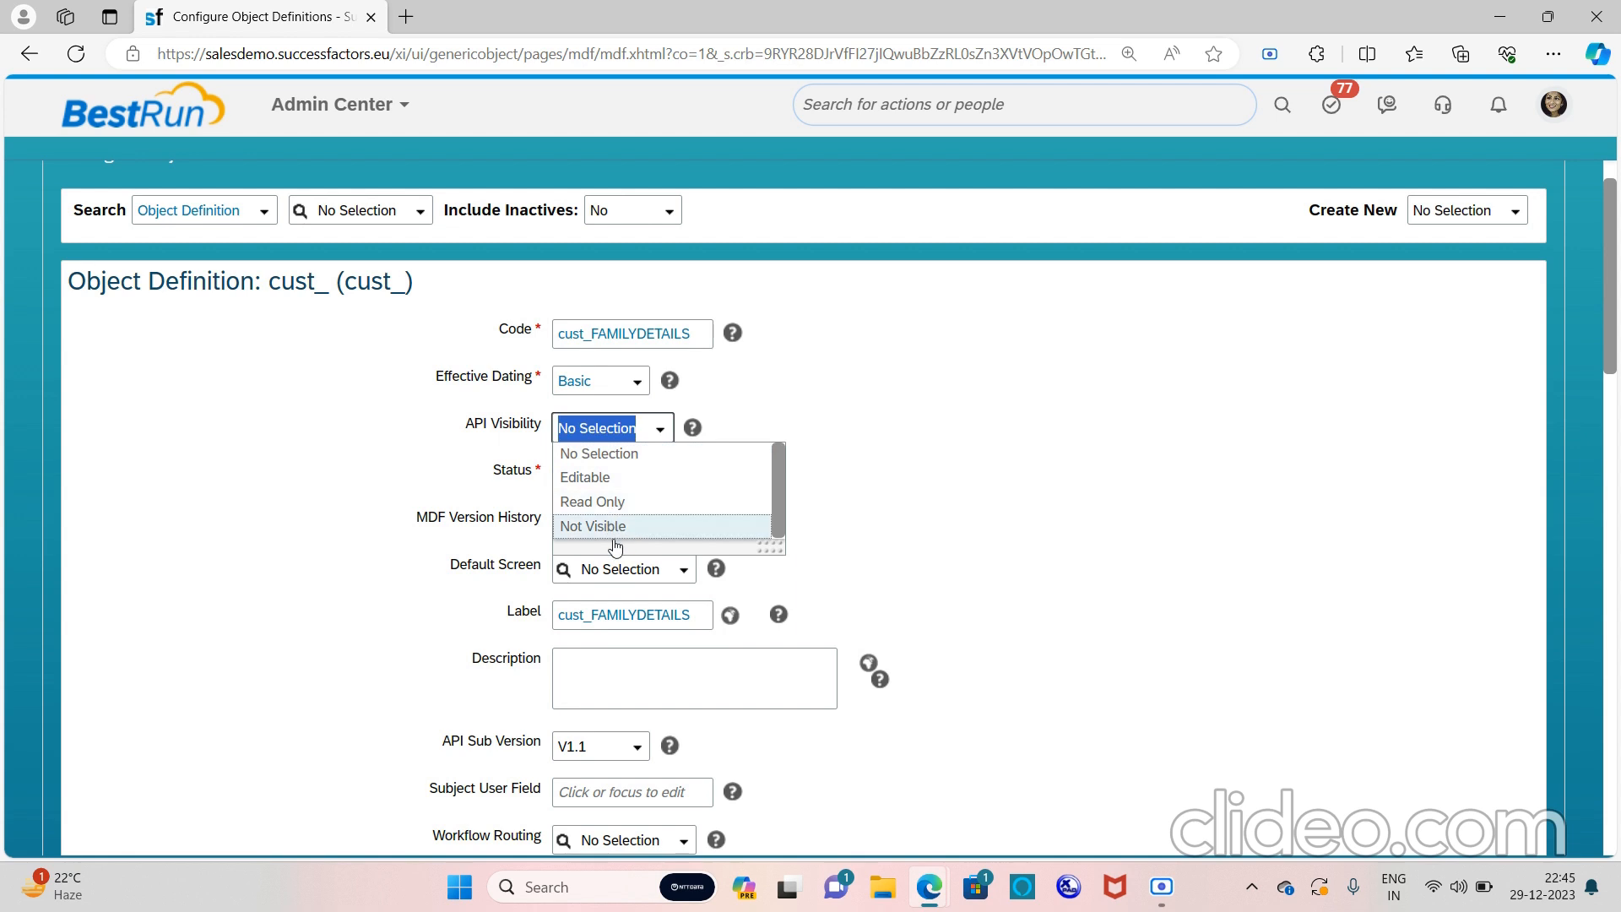
left_click(631, 477)
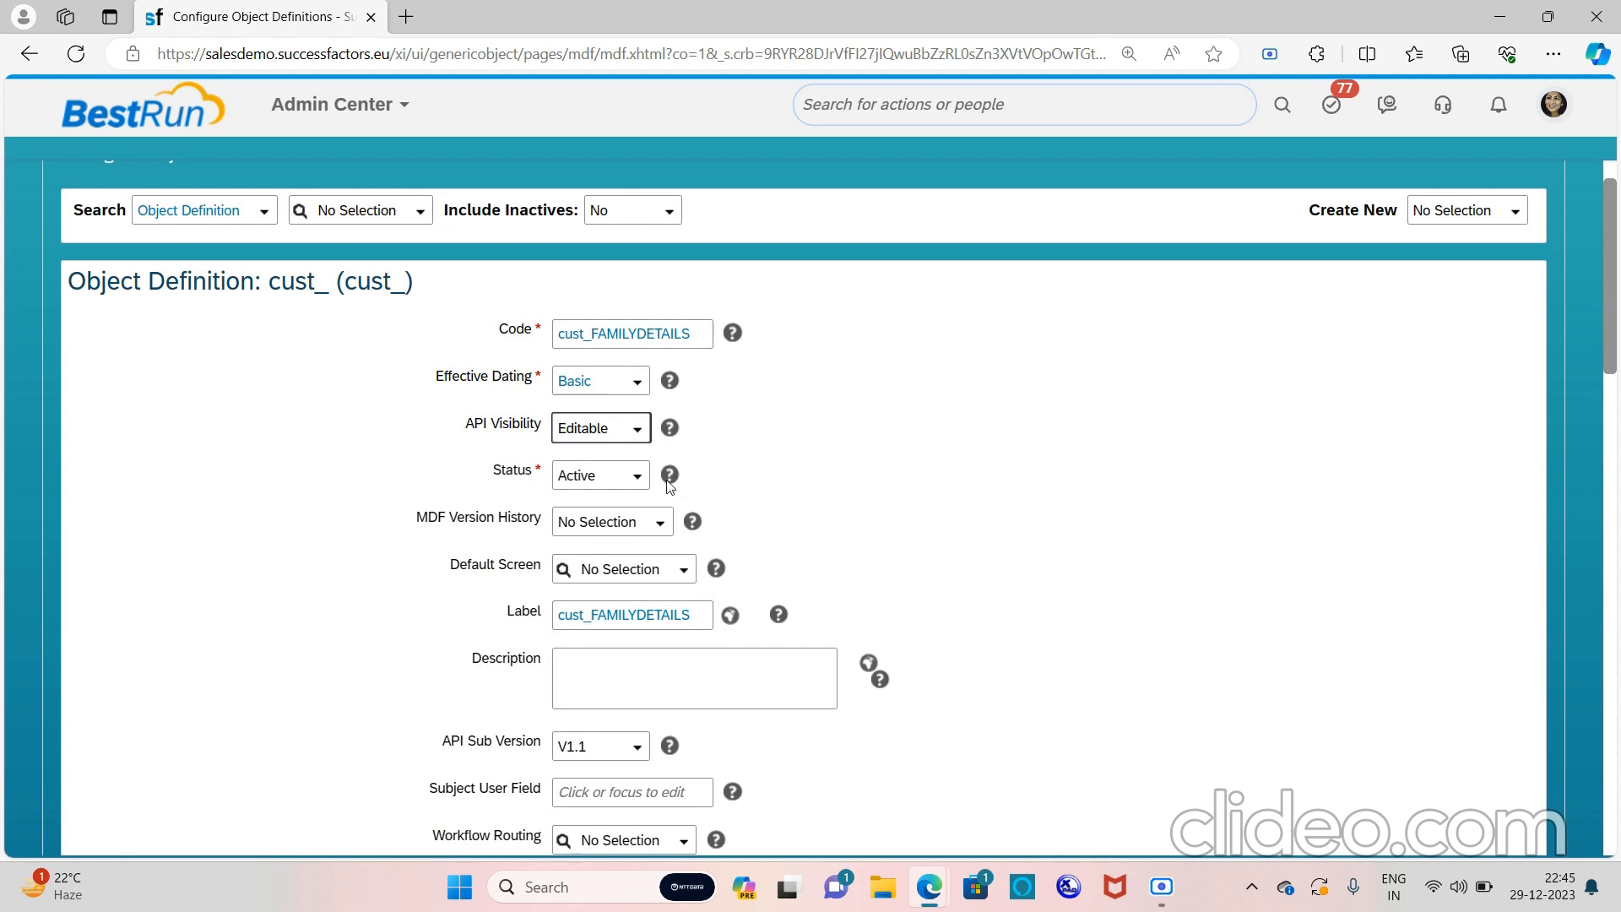
Choose Complete History for MDF version history and accept the auditing confirmation
left_click(668, 529)
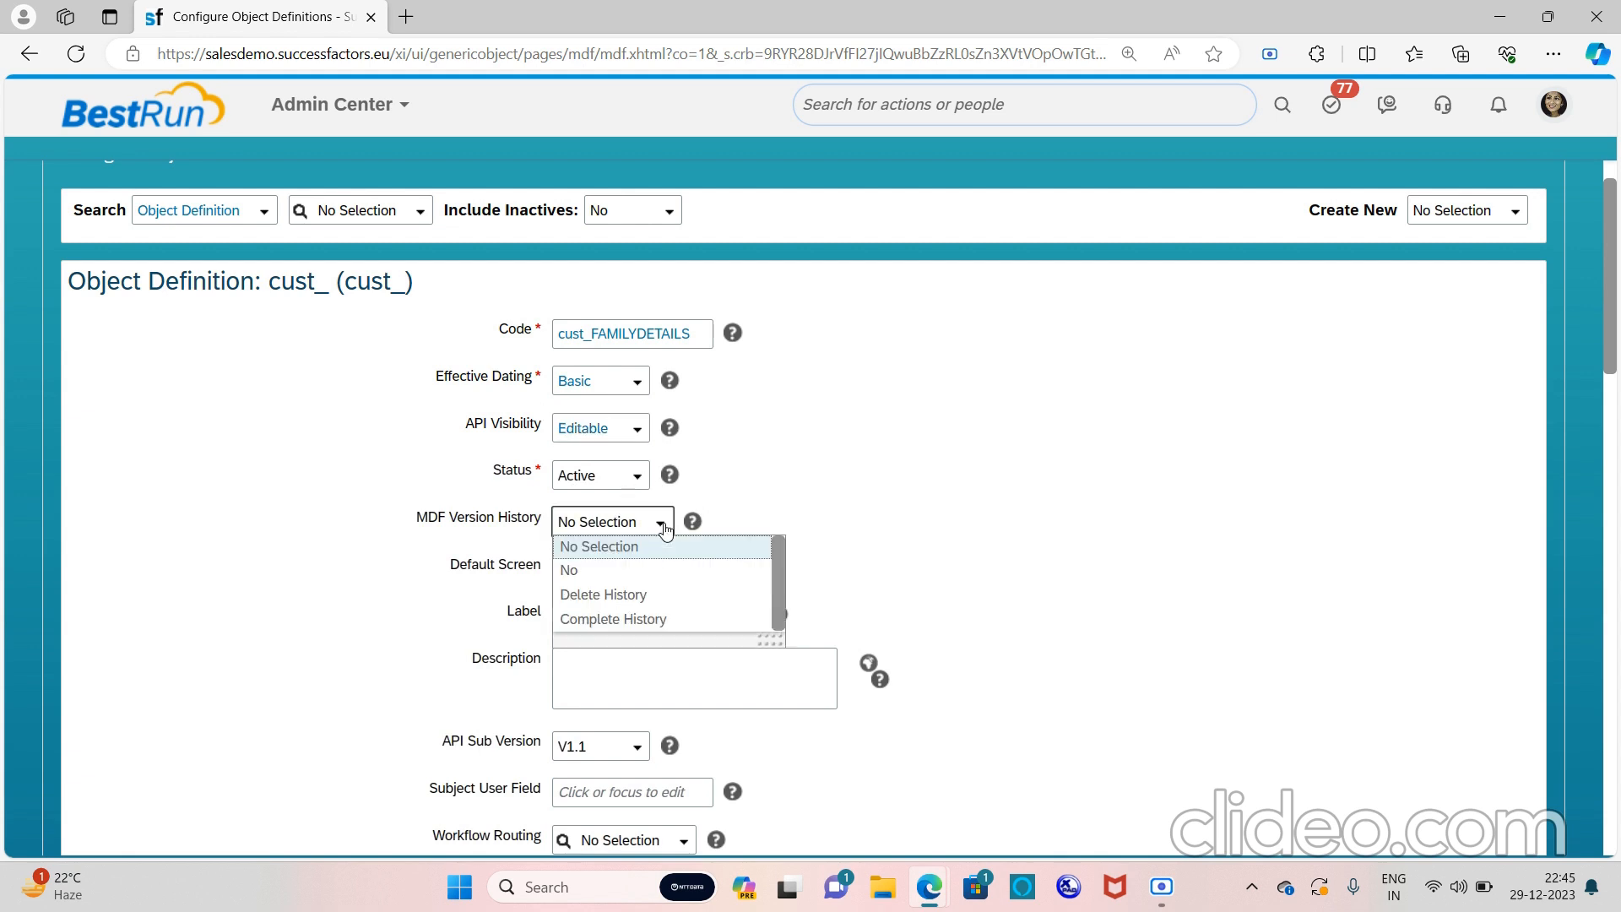
left_click(634, 620)
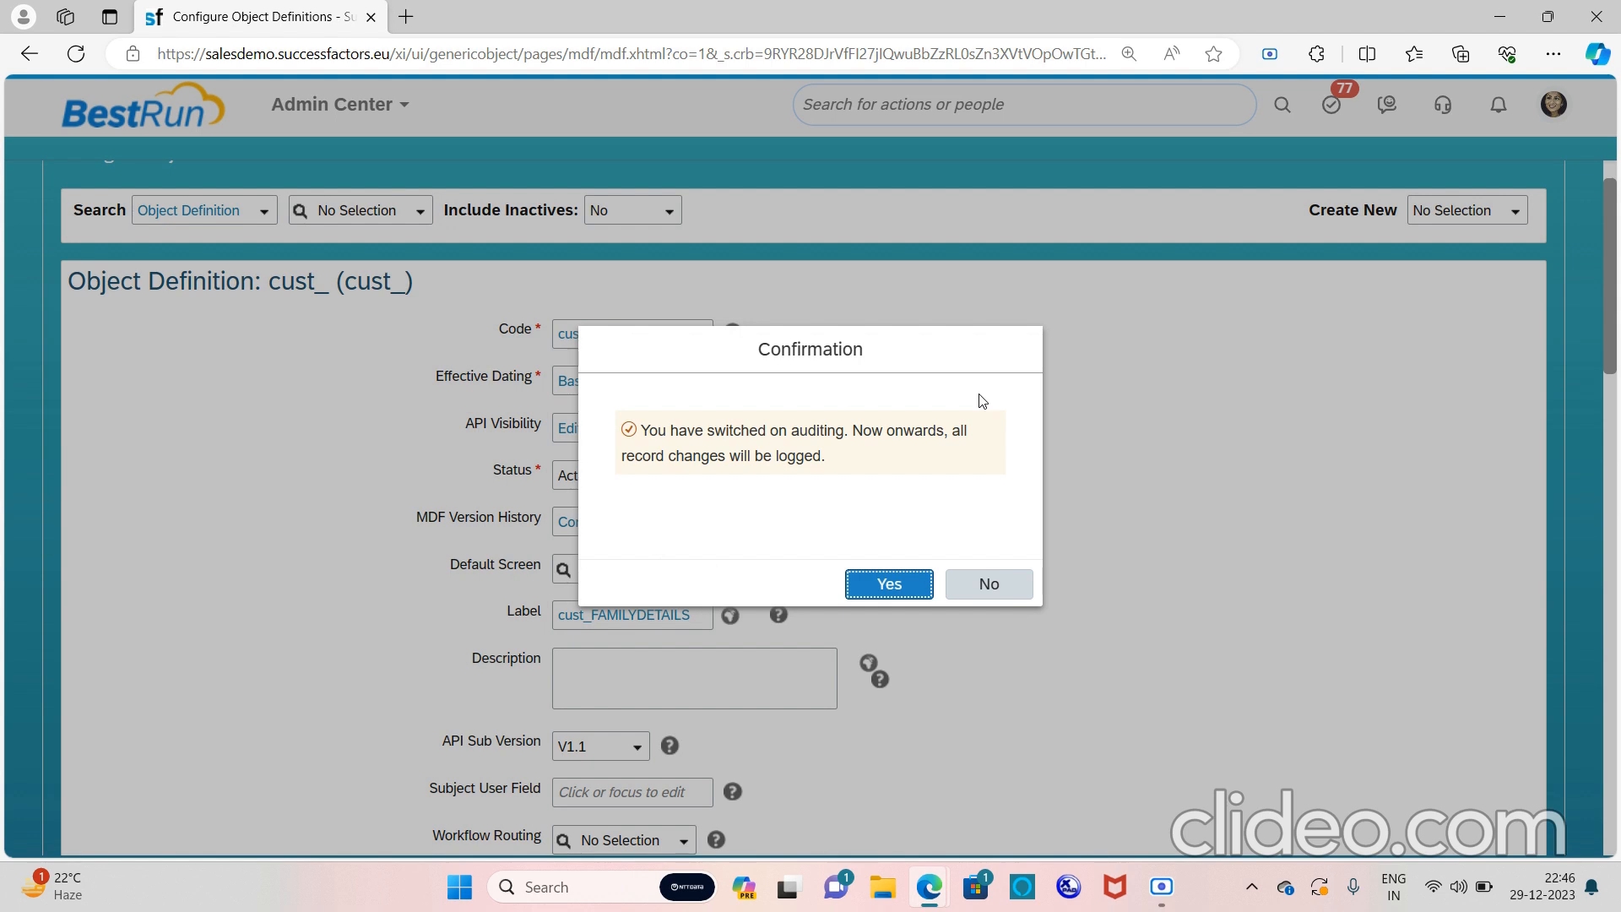
left_click(913, 585)
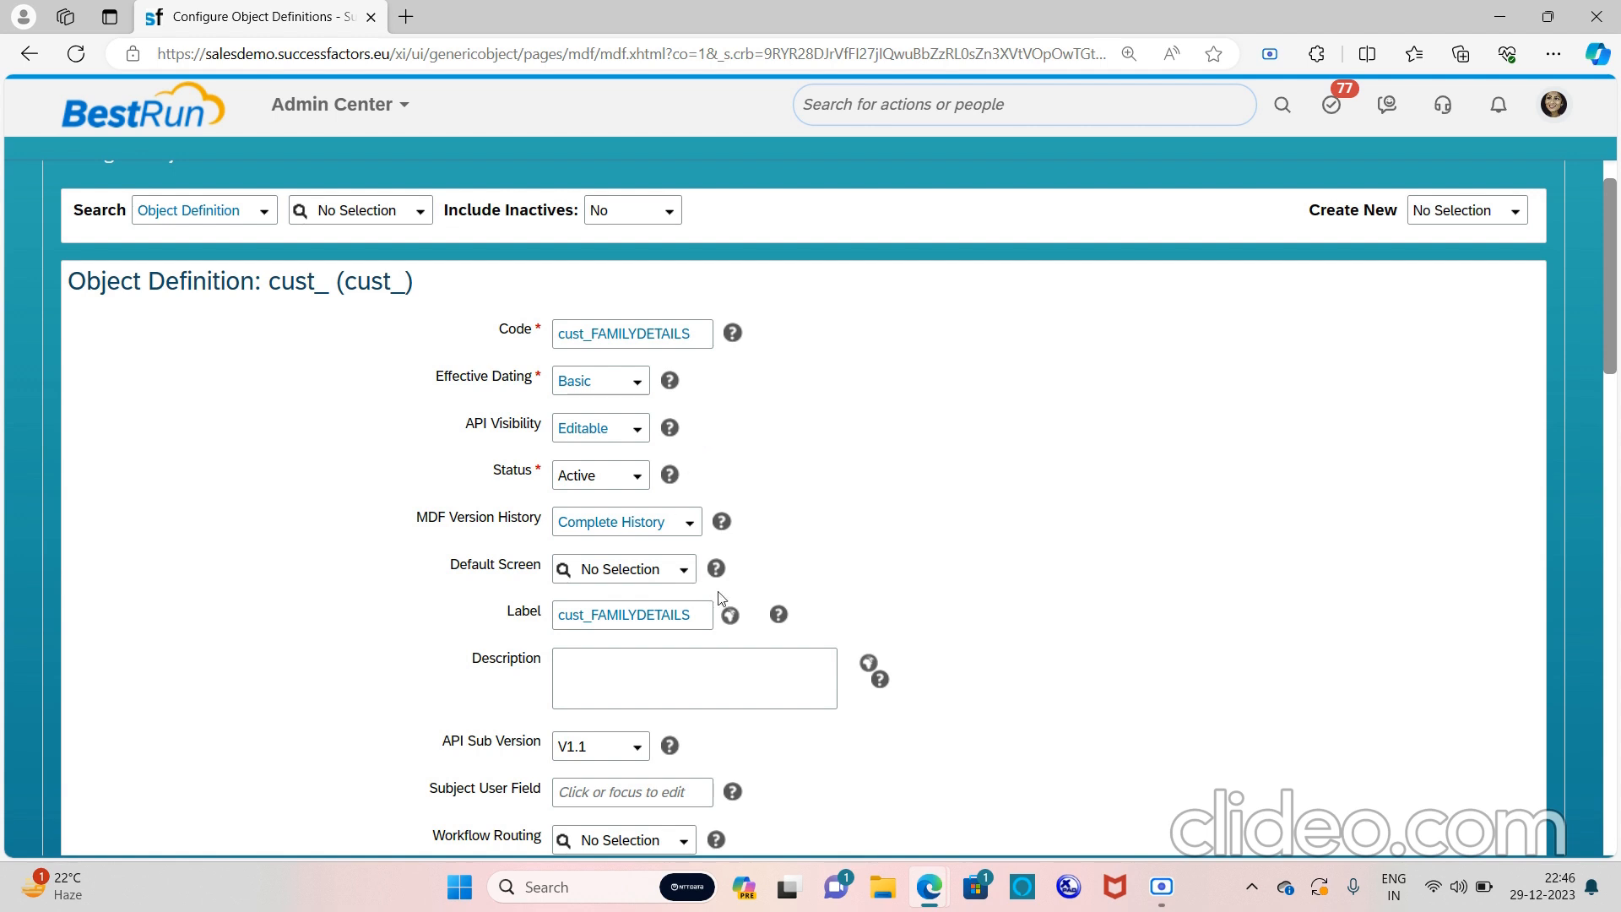
Replace the cust_FAMILYDETAILS label with Family Details, copy it, and open its translations
scroll(832, 599, "down", 1)
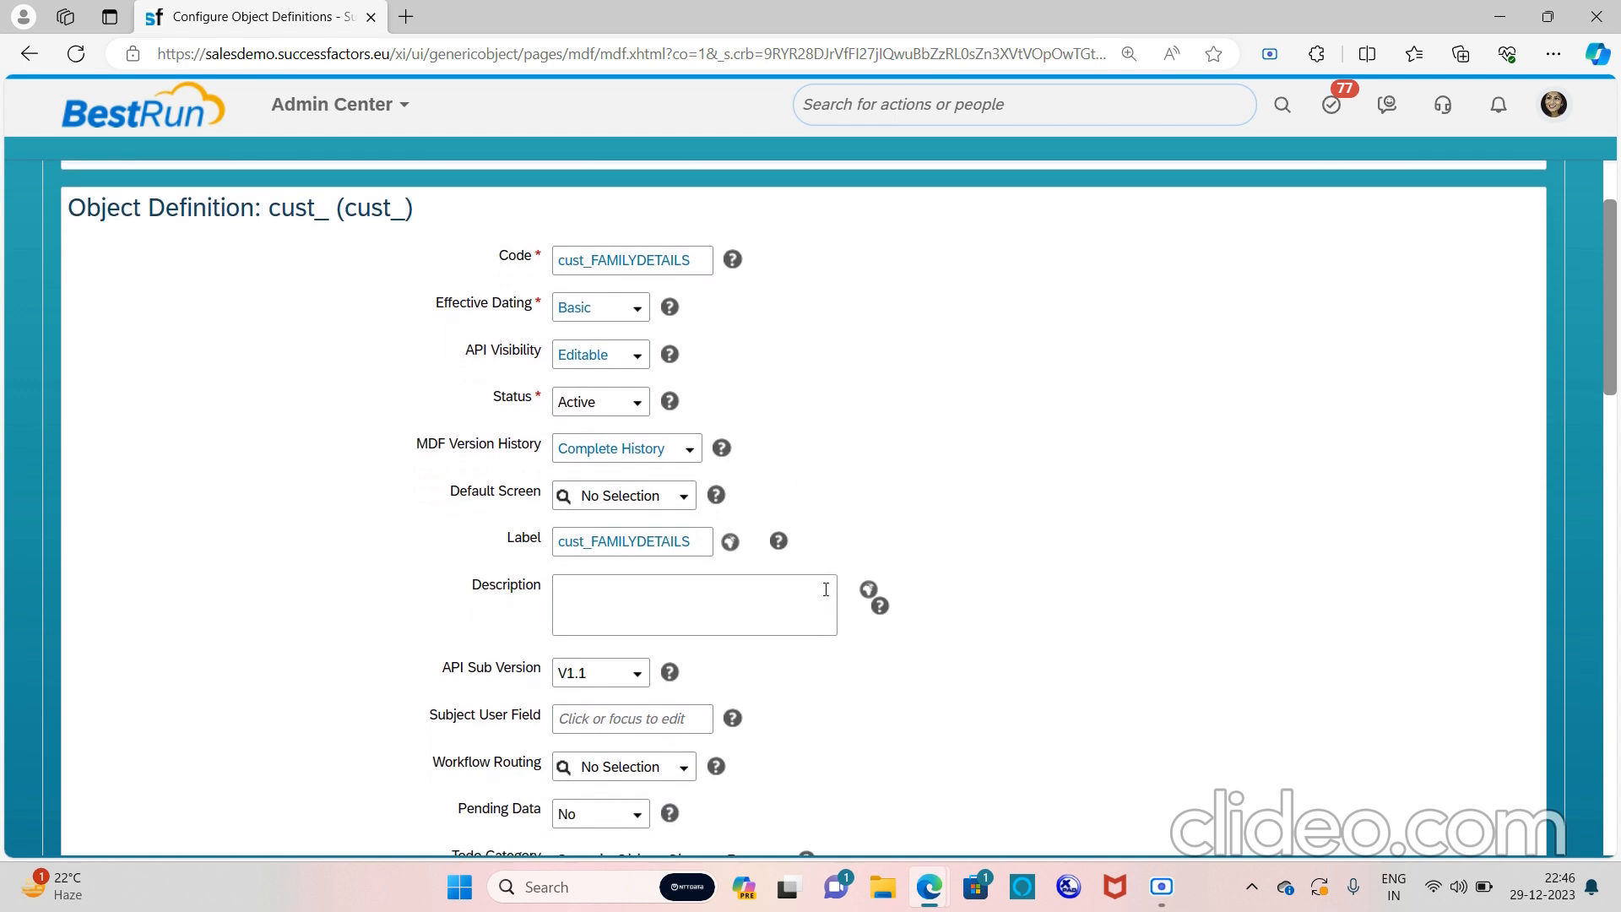
left_click(695, 538)
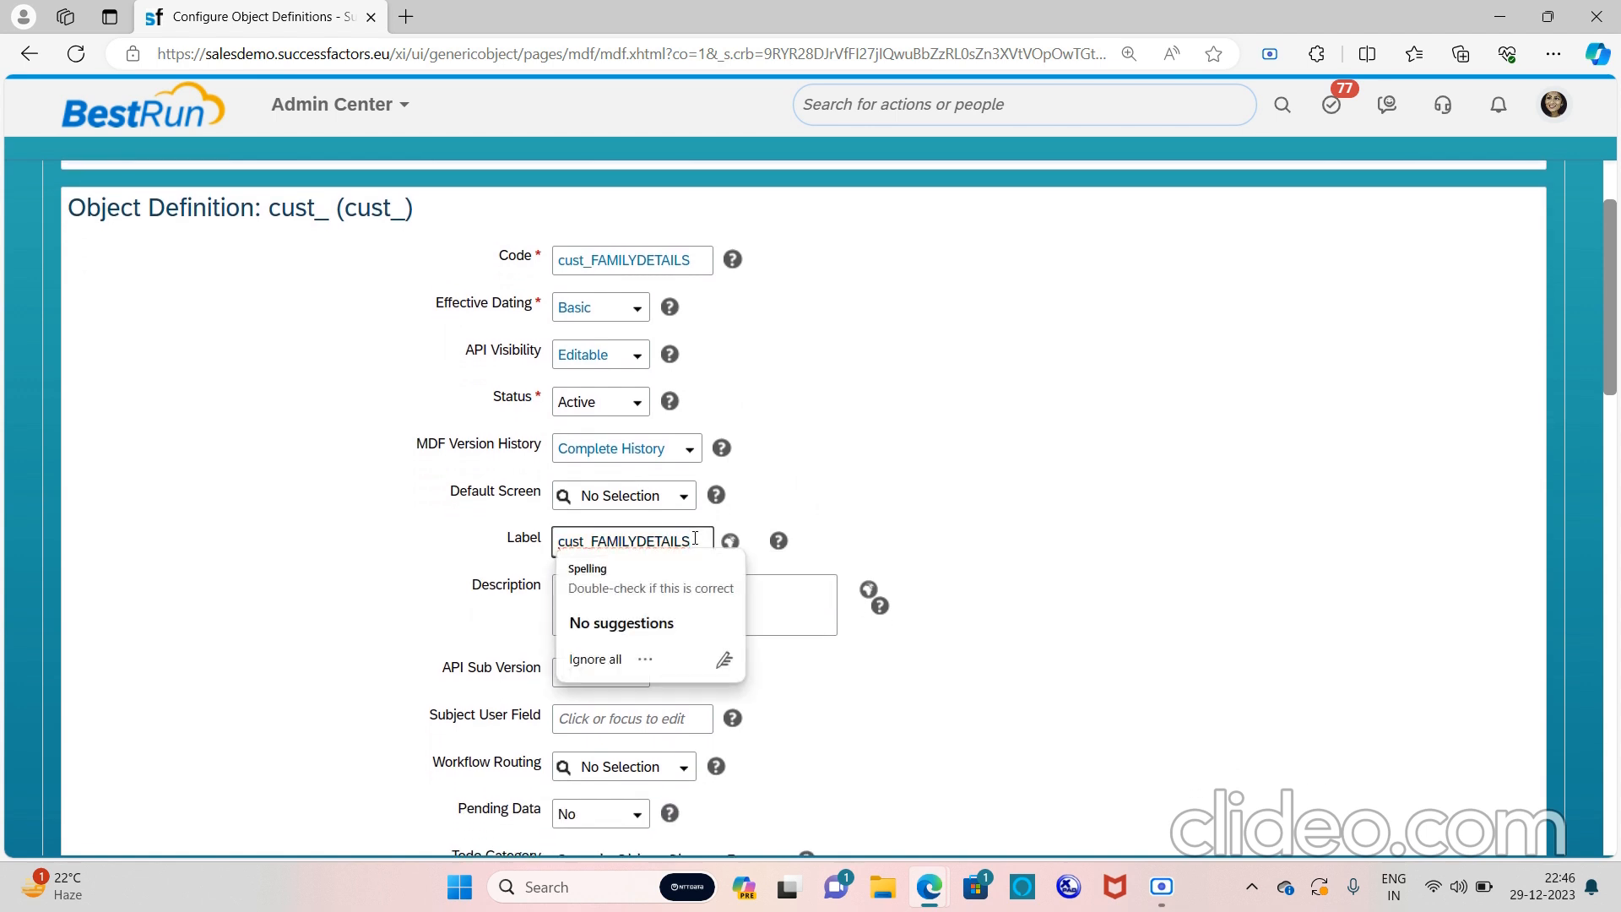
key("BackSpace")
key("BackSpace")
key("BackSpace")
key("BackSpace")
key("BackSpace")
key("BackSpace")
key("BackSpace")
key("BackSpace")
key("BackSpace")
key("BackSpace")
key("BackSpace")
key("BackSpace")
key("BackSpace")
key("BackSpace")
key("BackSpace")
key("BackSpace")
key("BackSpace")
key("BackSpace")
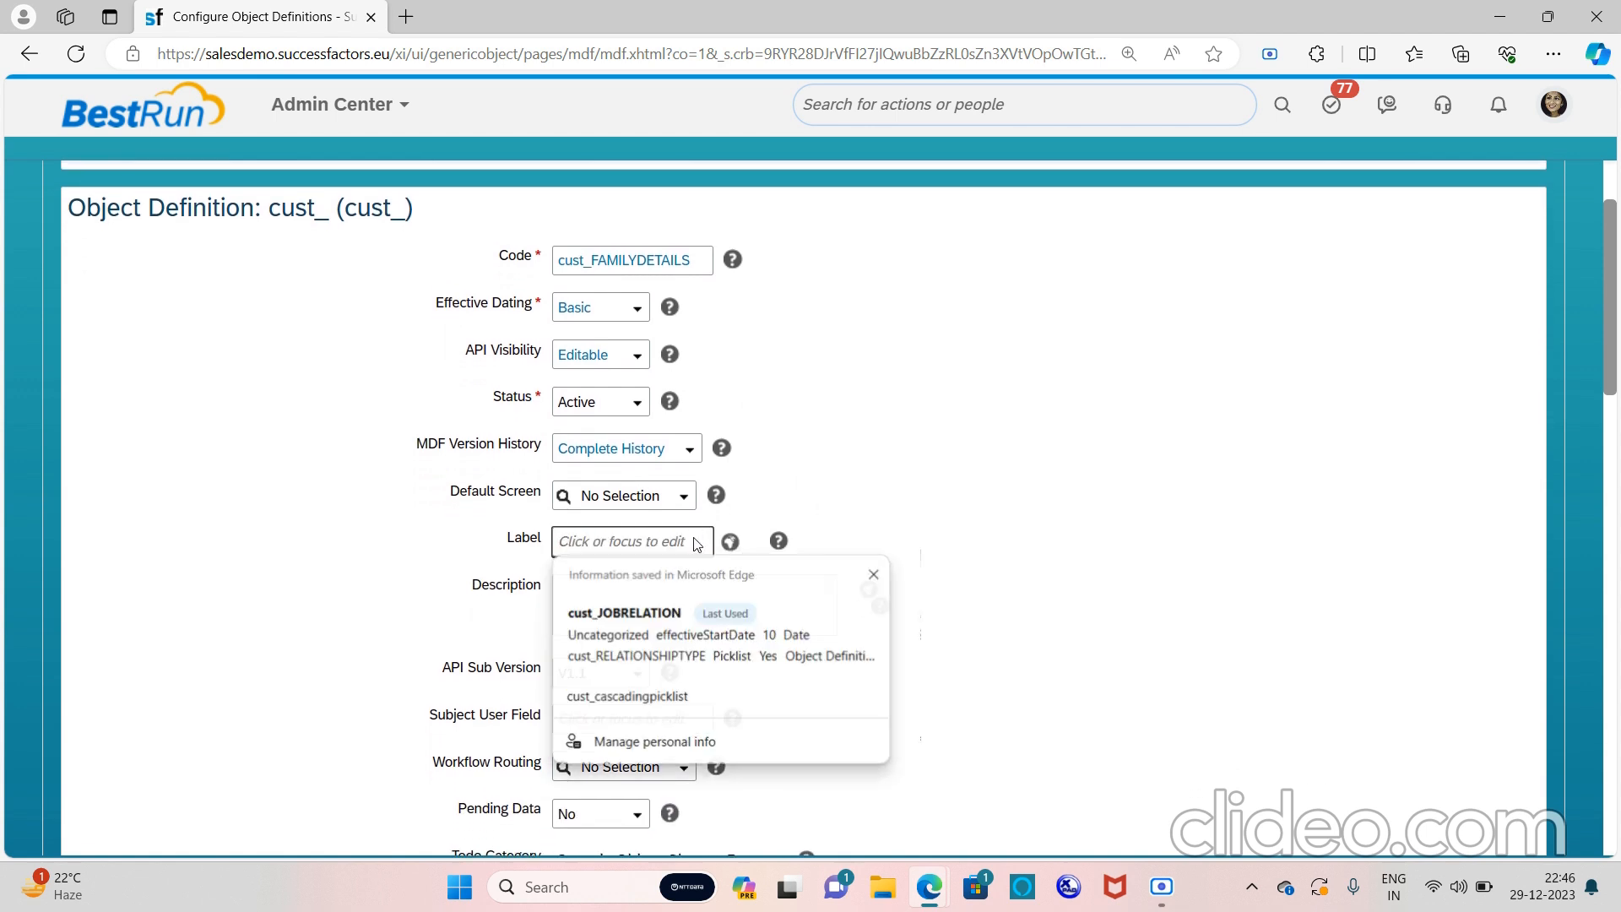
type("Family Details")
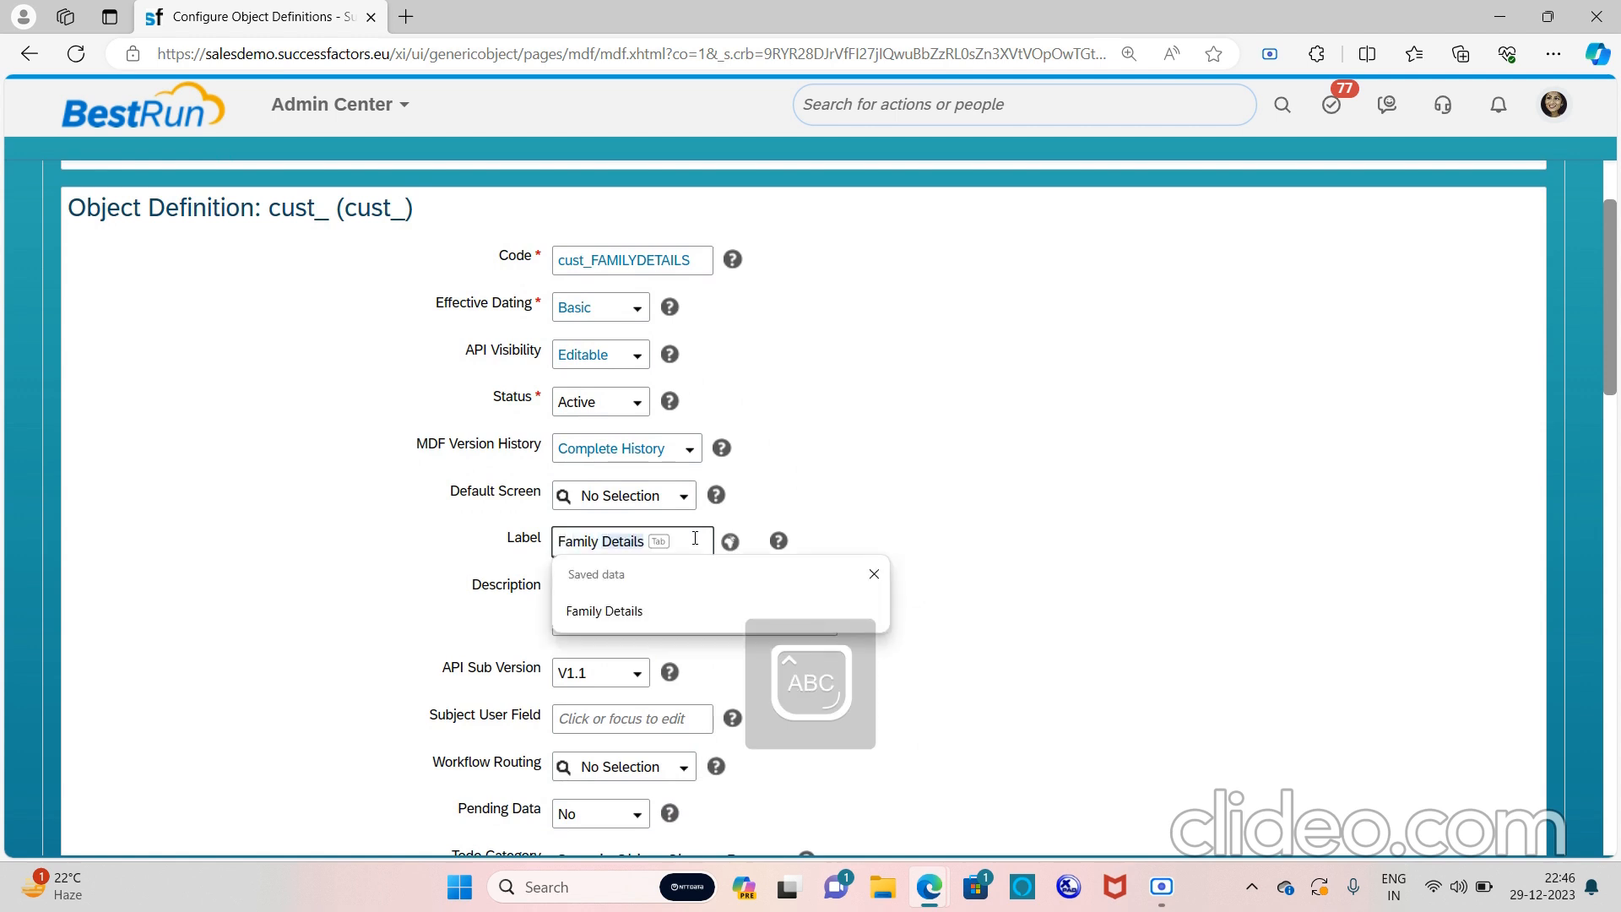
key("Tab")
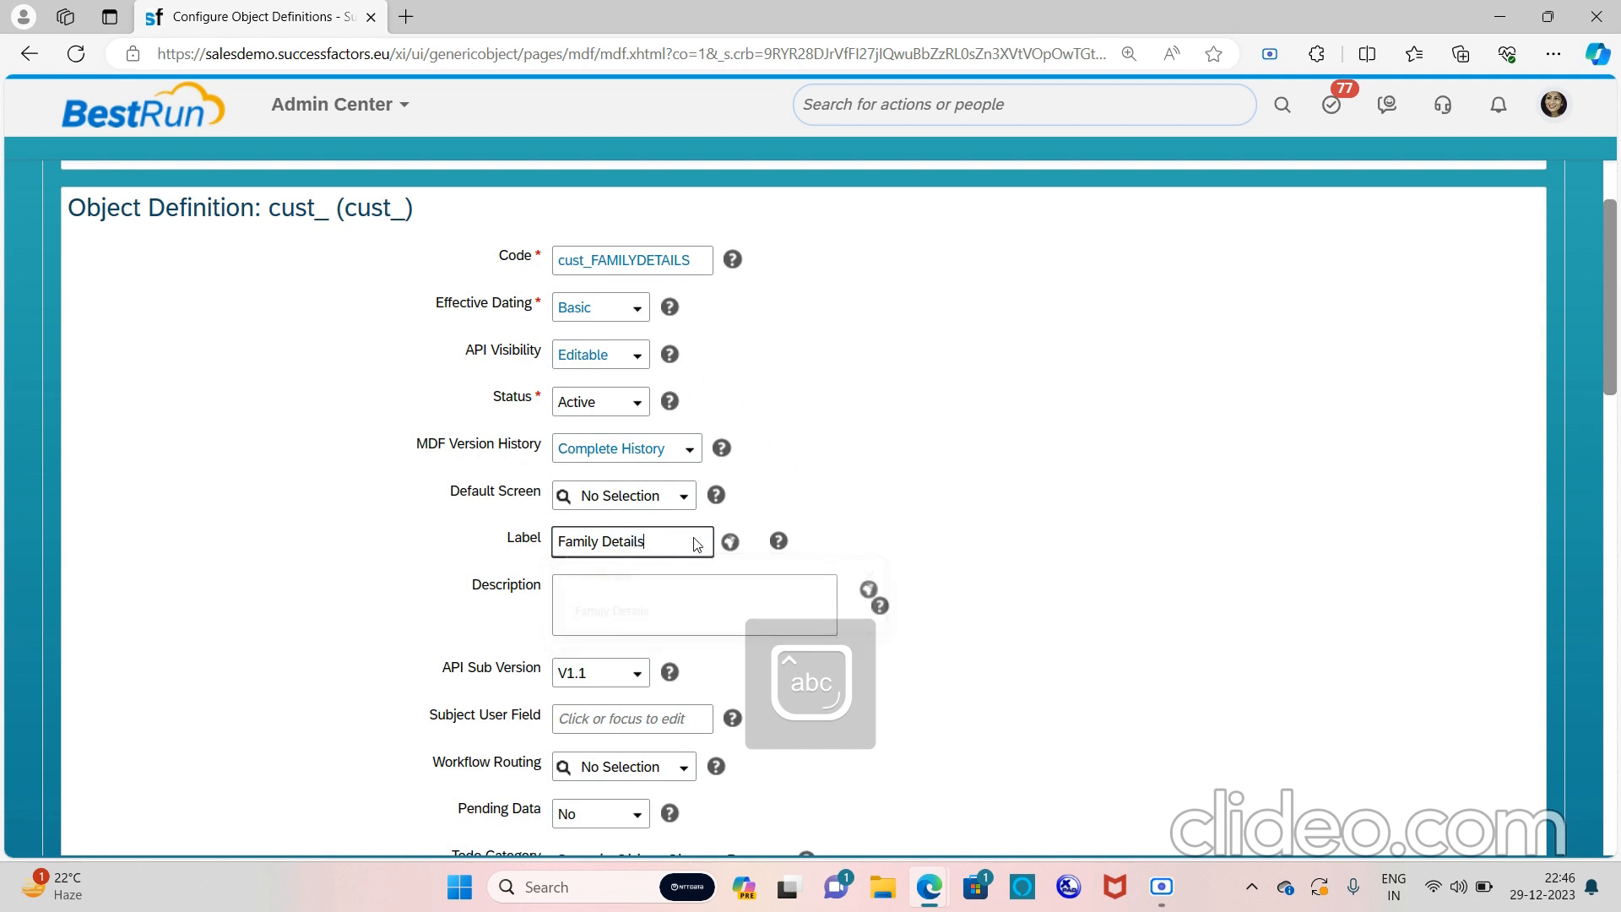
left_click_drag(679, 539, 551, 547)
key("ctrl+c")
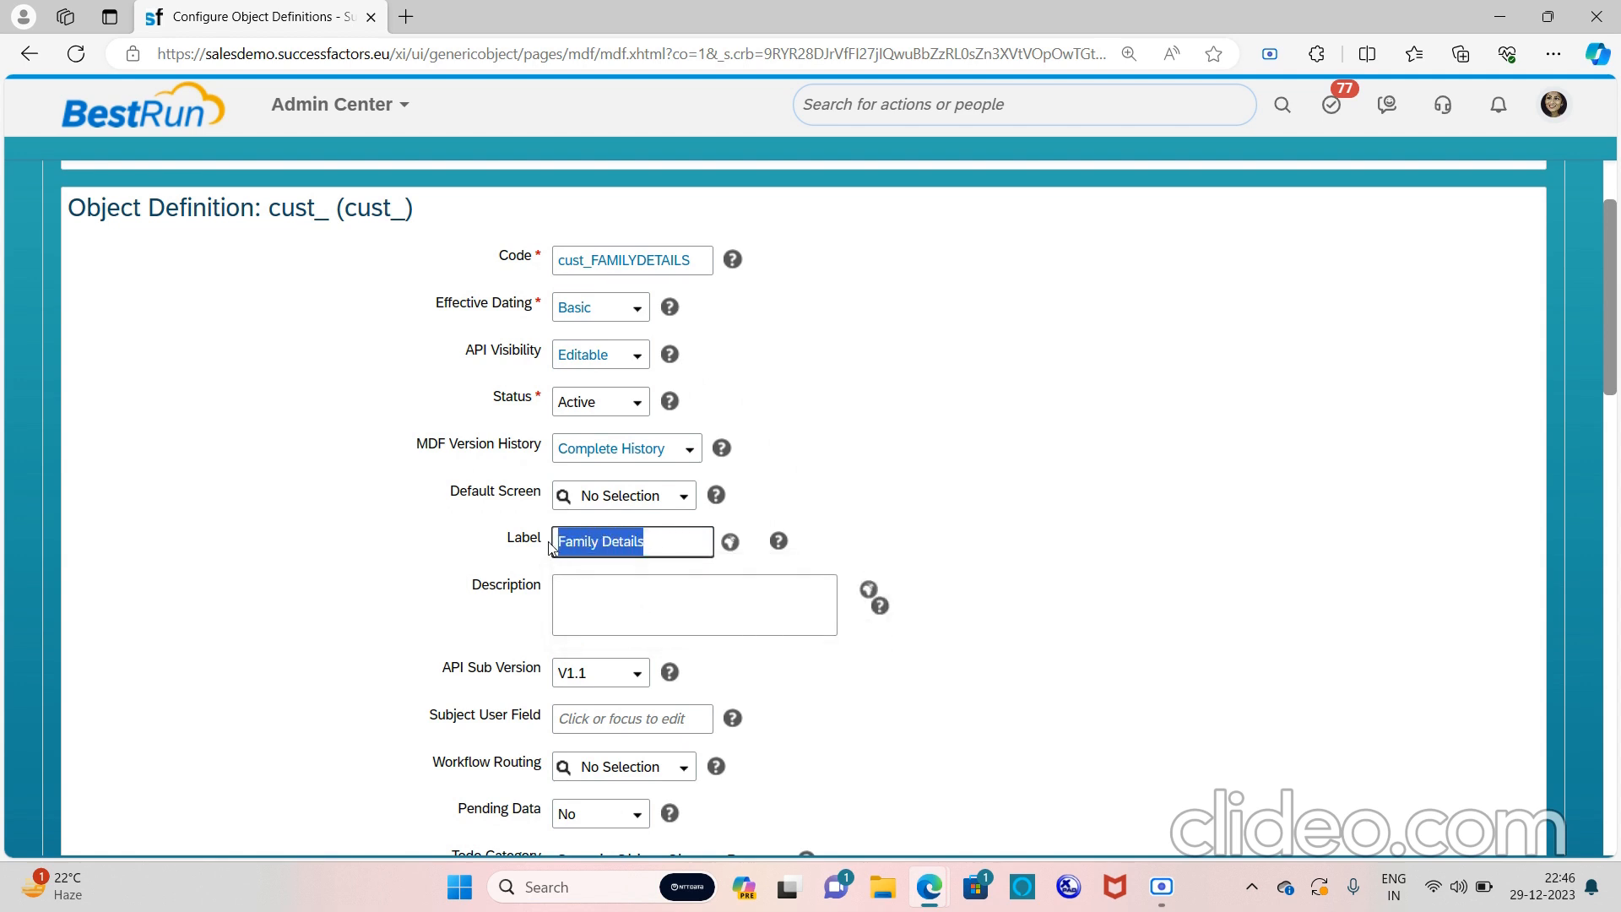
left_click(730, 542)
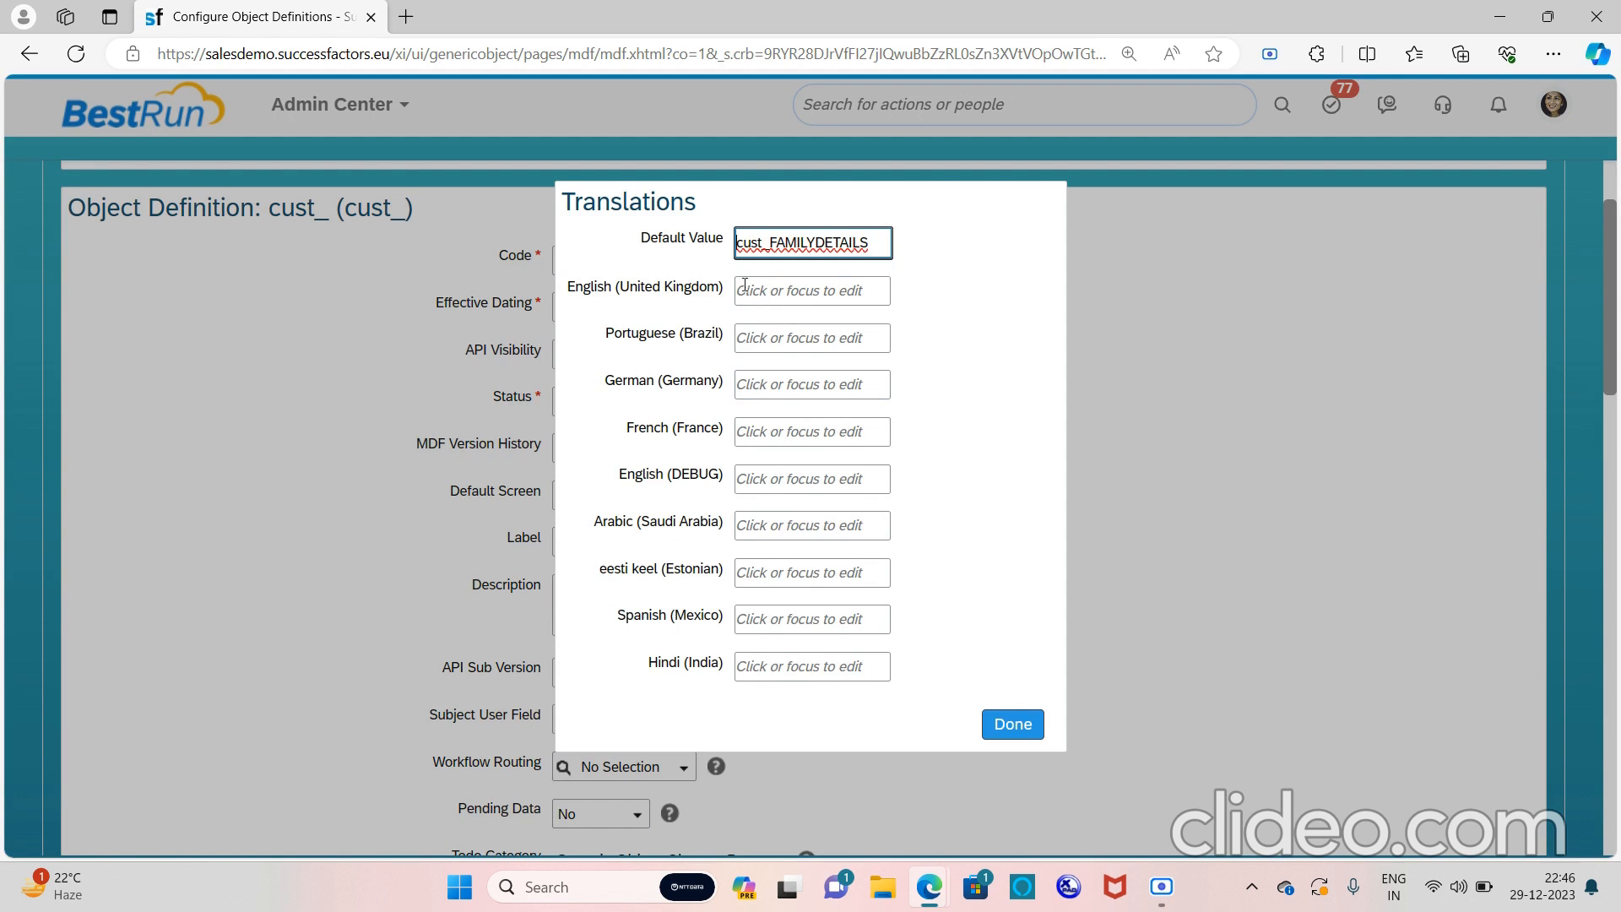
Paste Family Details into the UK English, Default Value and English (DEBUG) entries and save
left_click(772, 288)
key("ctrl+v")
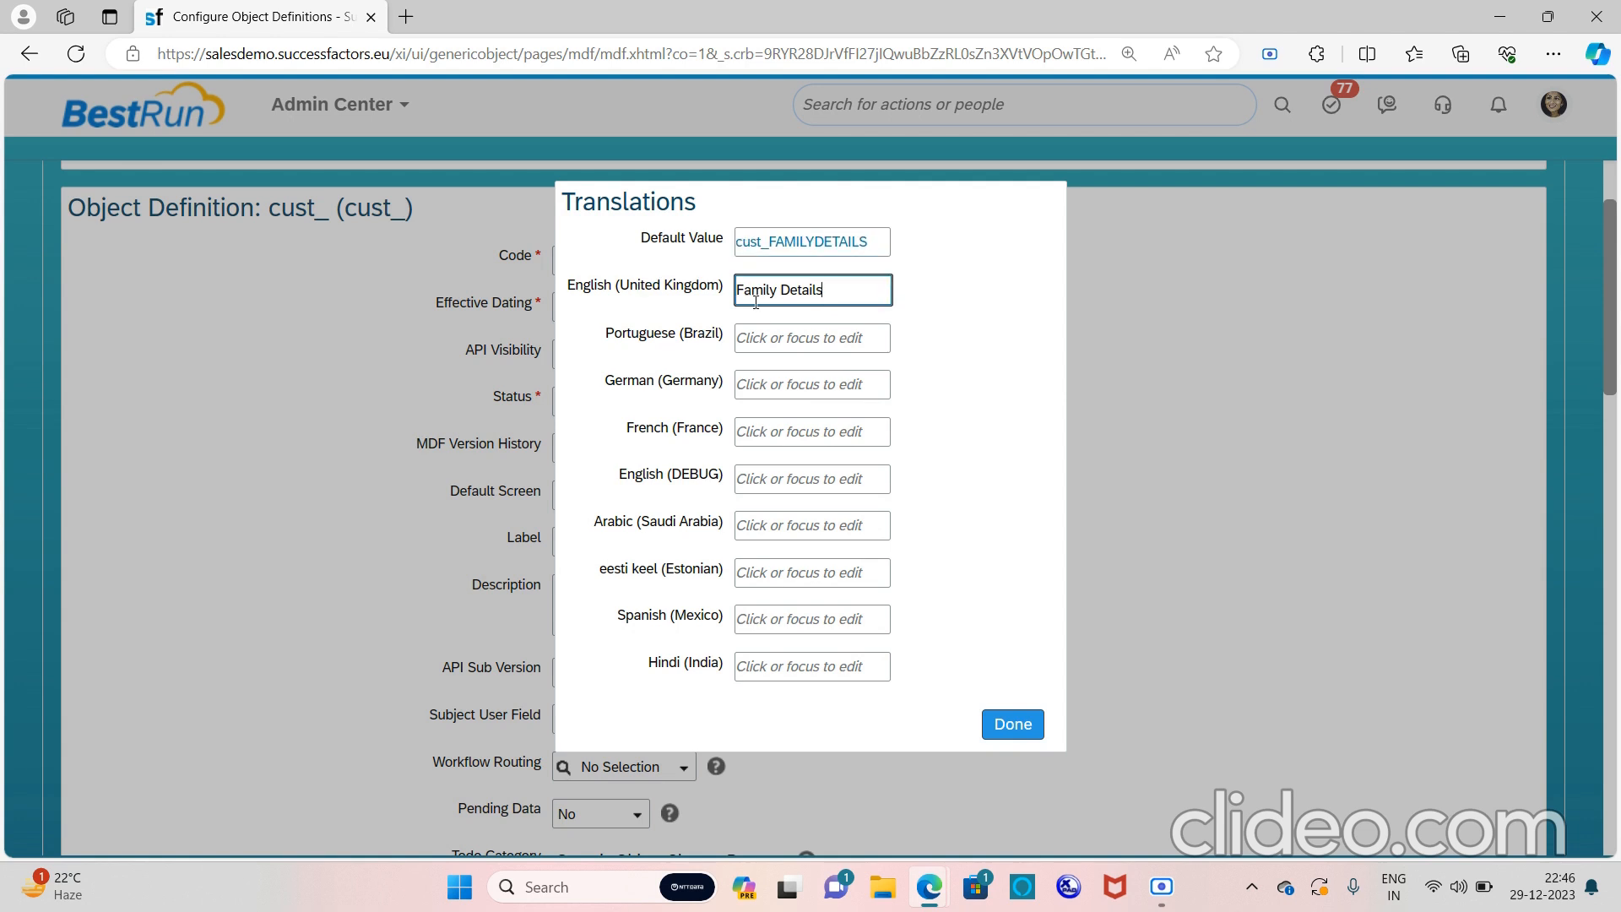
left_click(871, 245)
left_click_drag(871, 245, 736, 275)
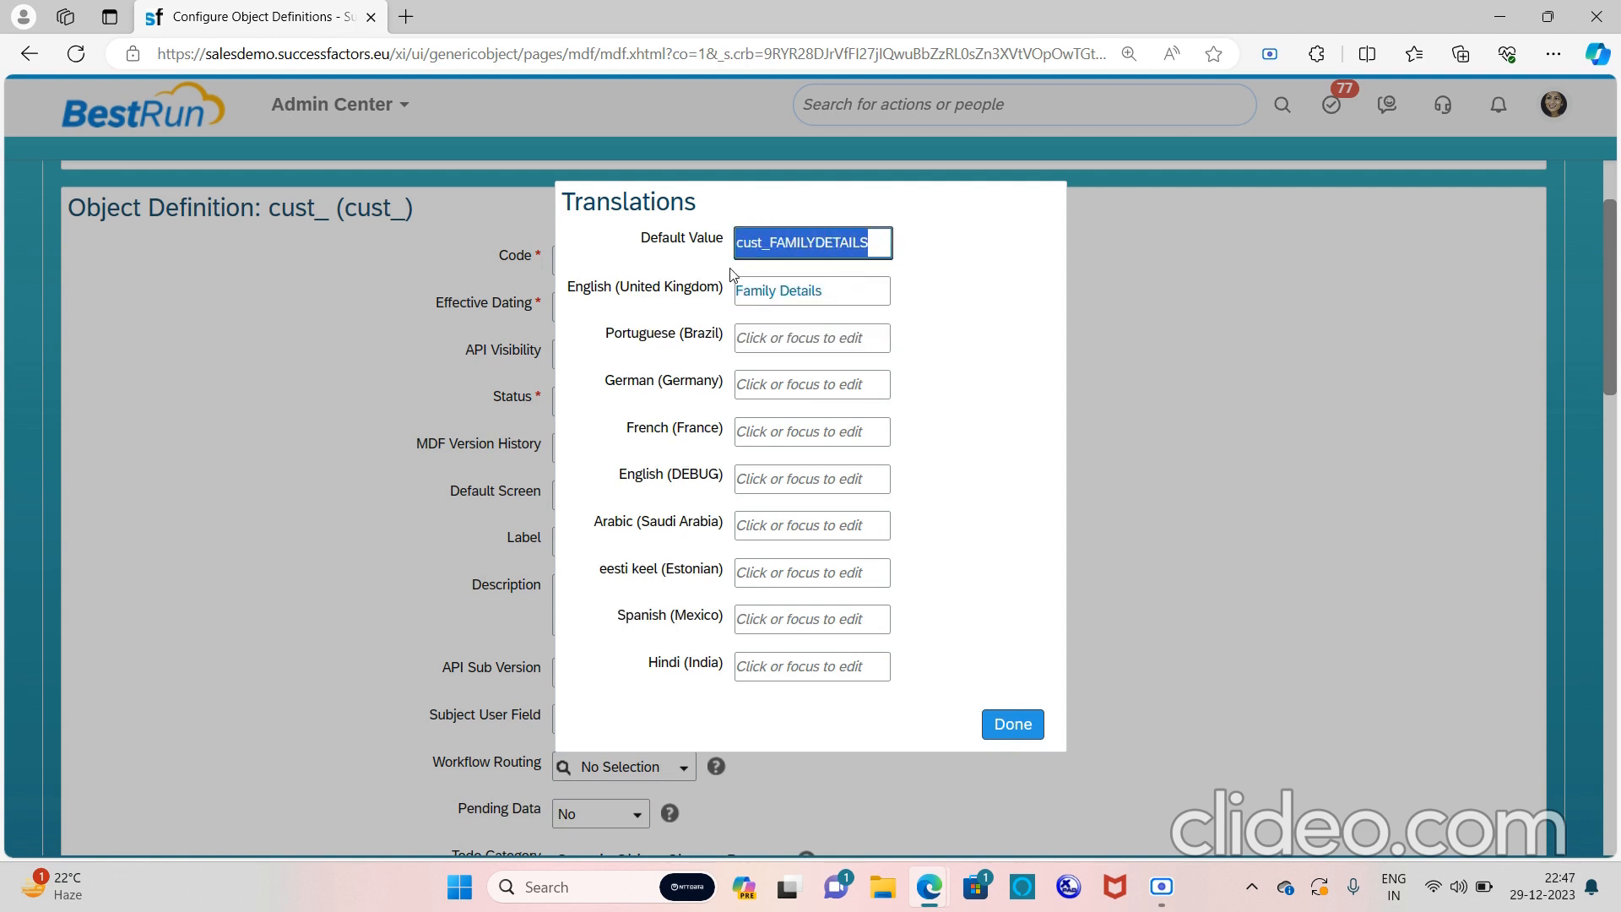
key("ctrl+v")
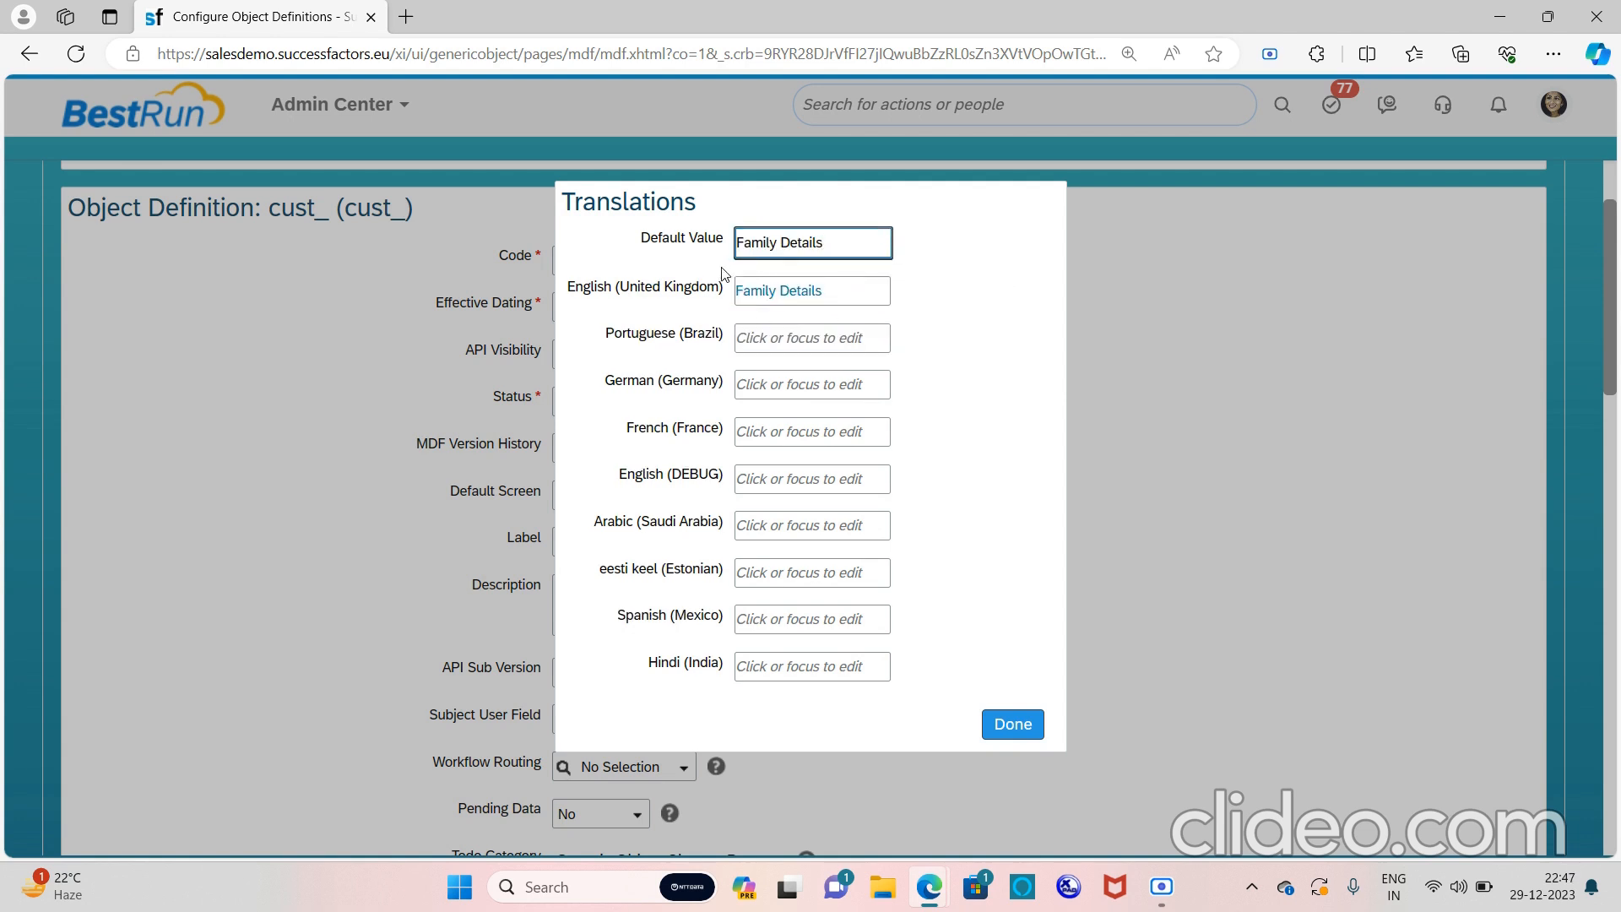
left_click(779, 472)
key("ctrl+v")
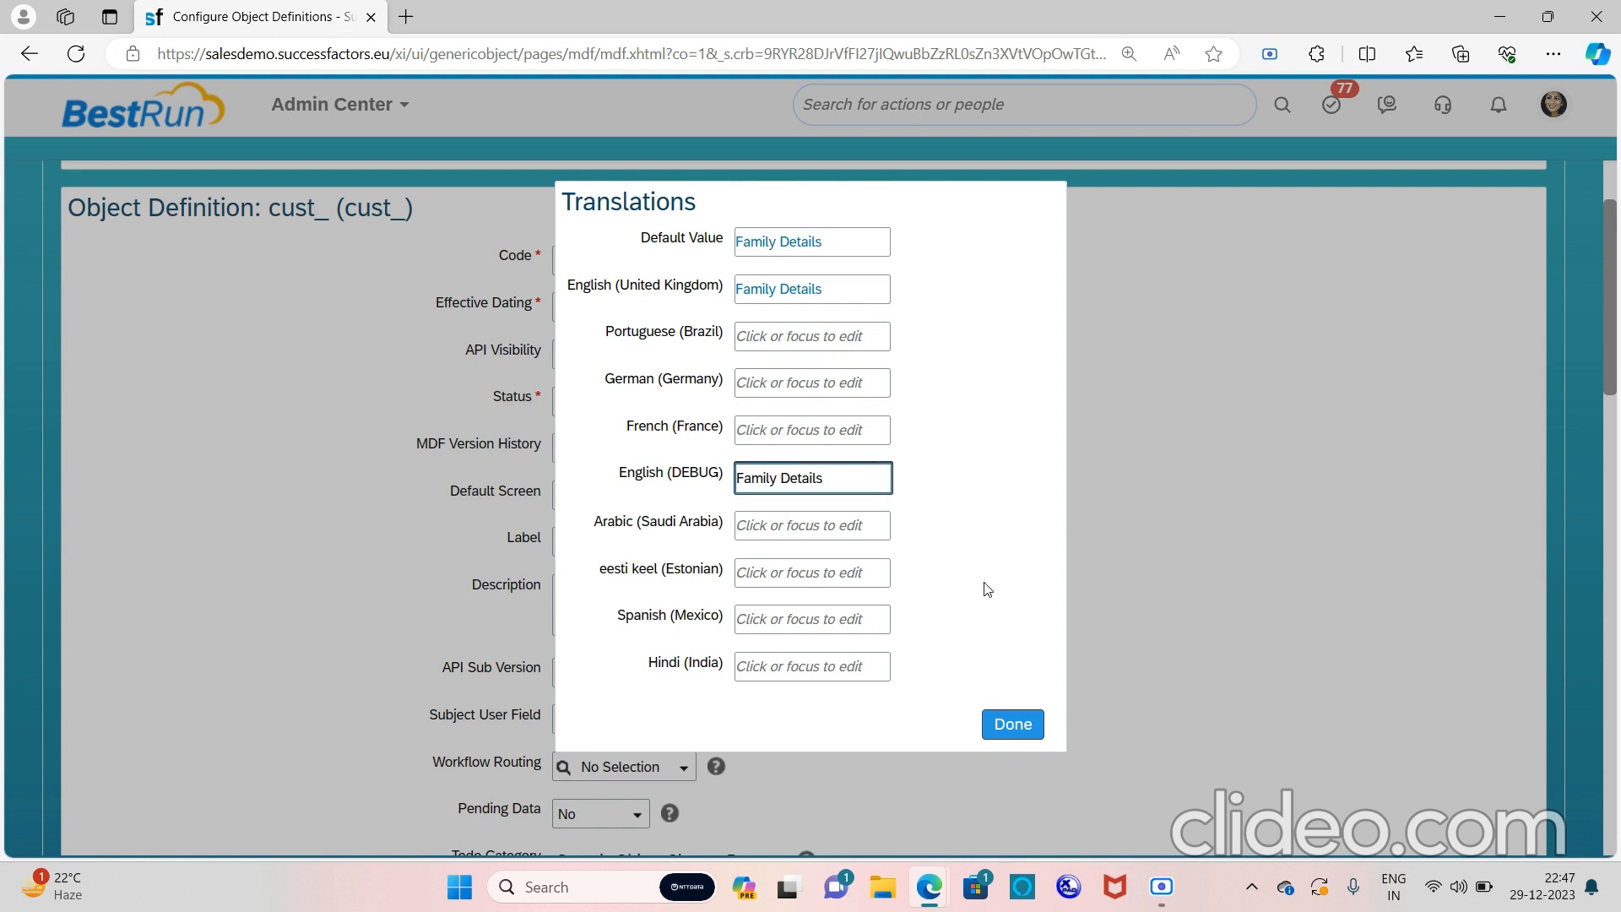
left_click(1012, 725)
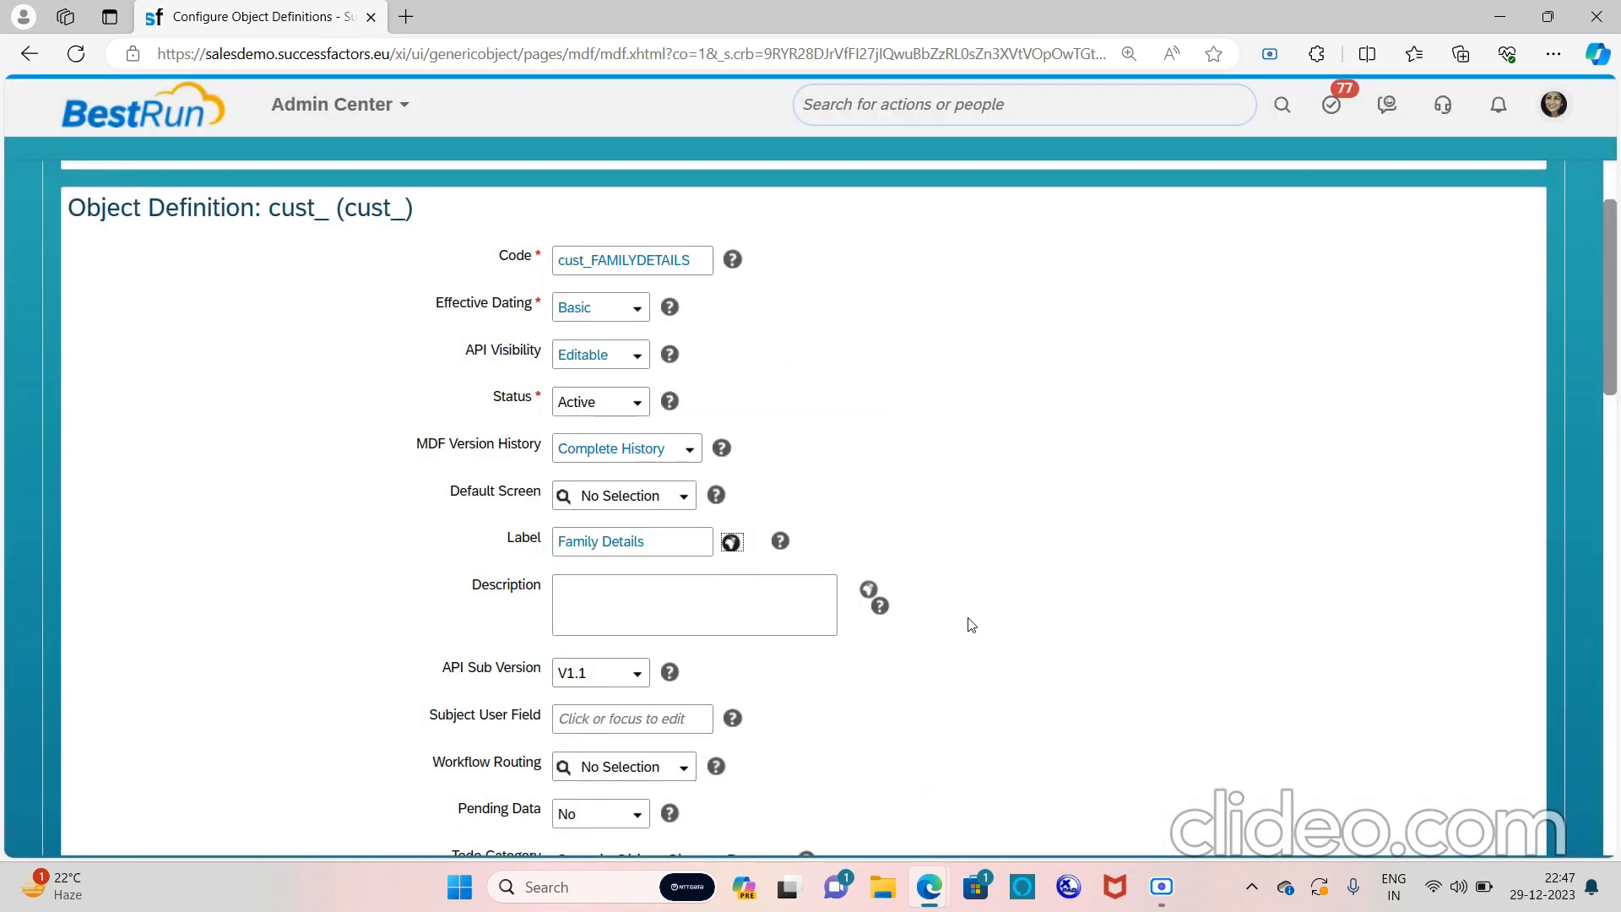
scroll(964, 619, "down", 2)
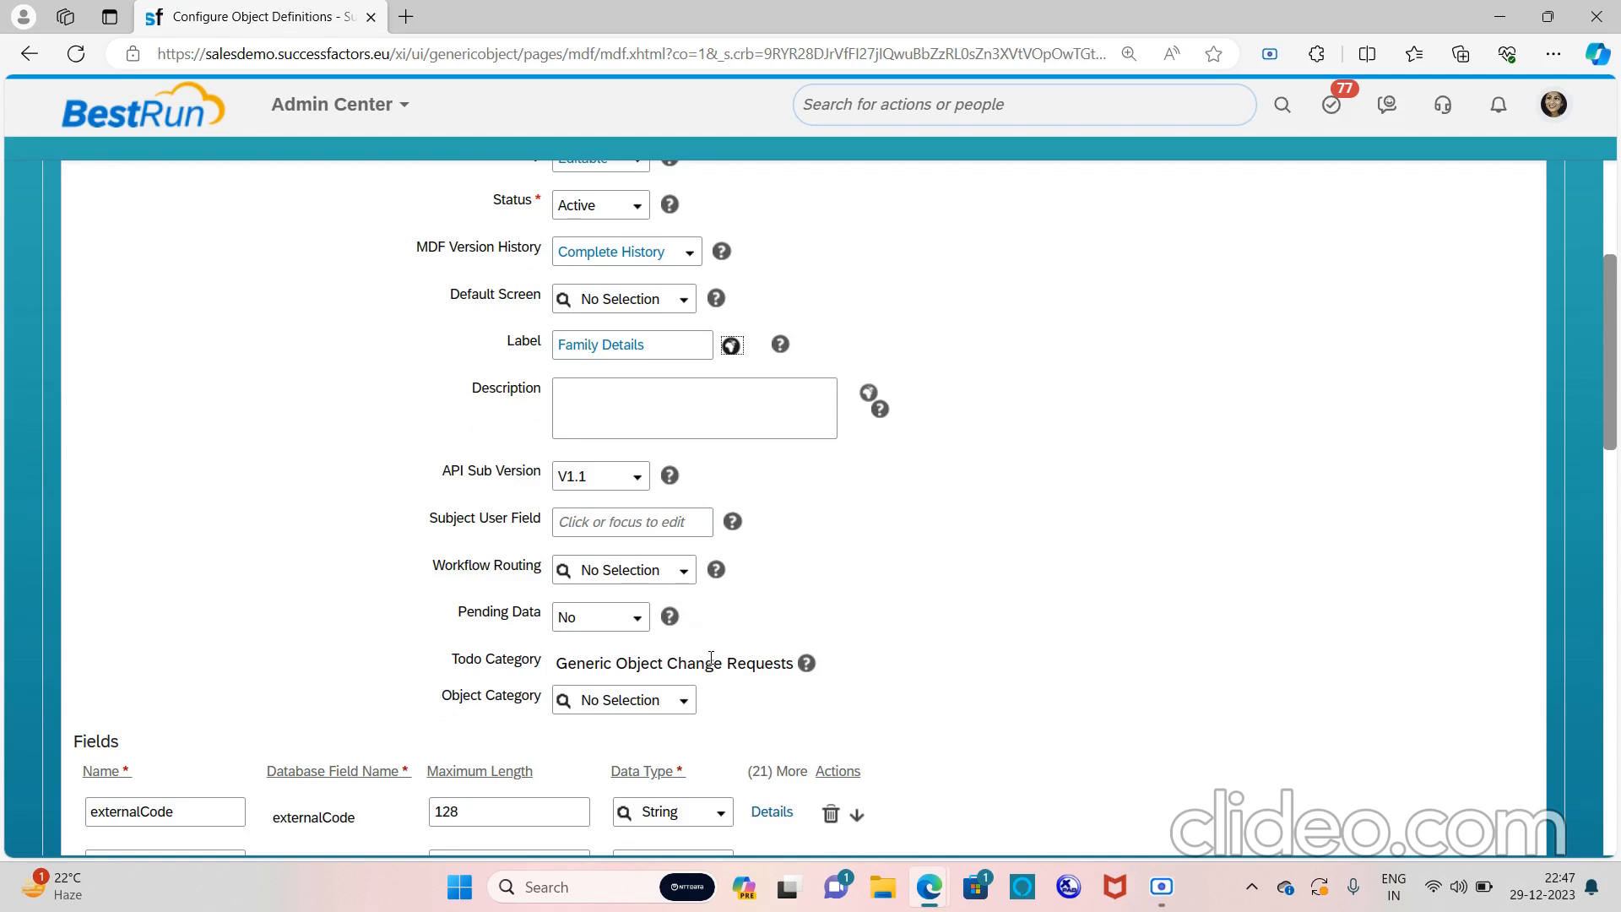
Pick Uncategorized as the cust_FAMILYDETAILS Object Category
scroll(709, 657, "down", 1)
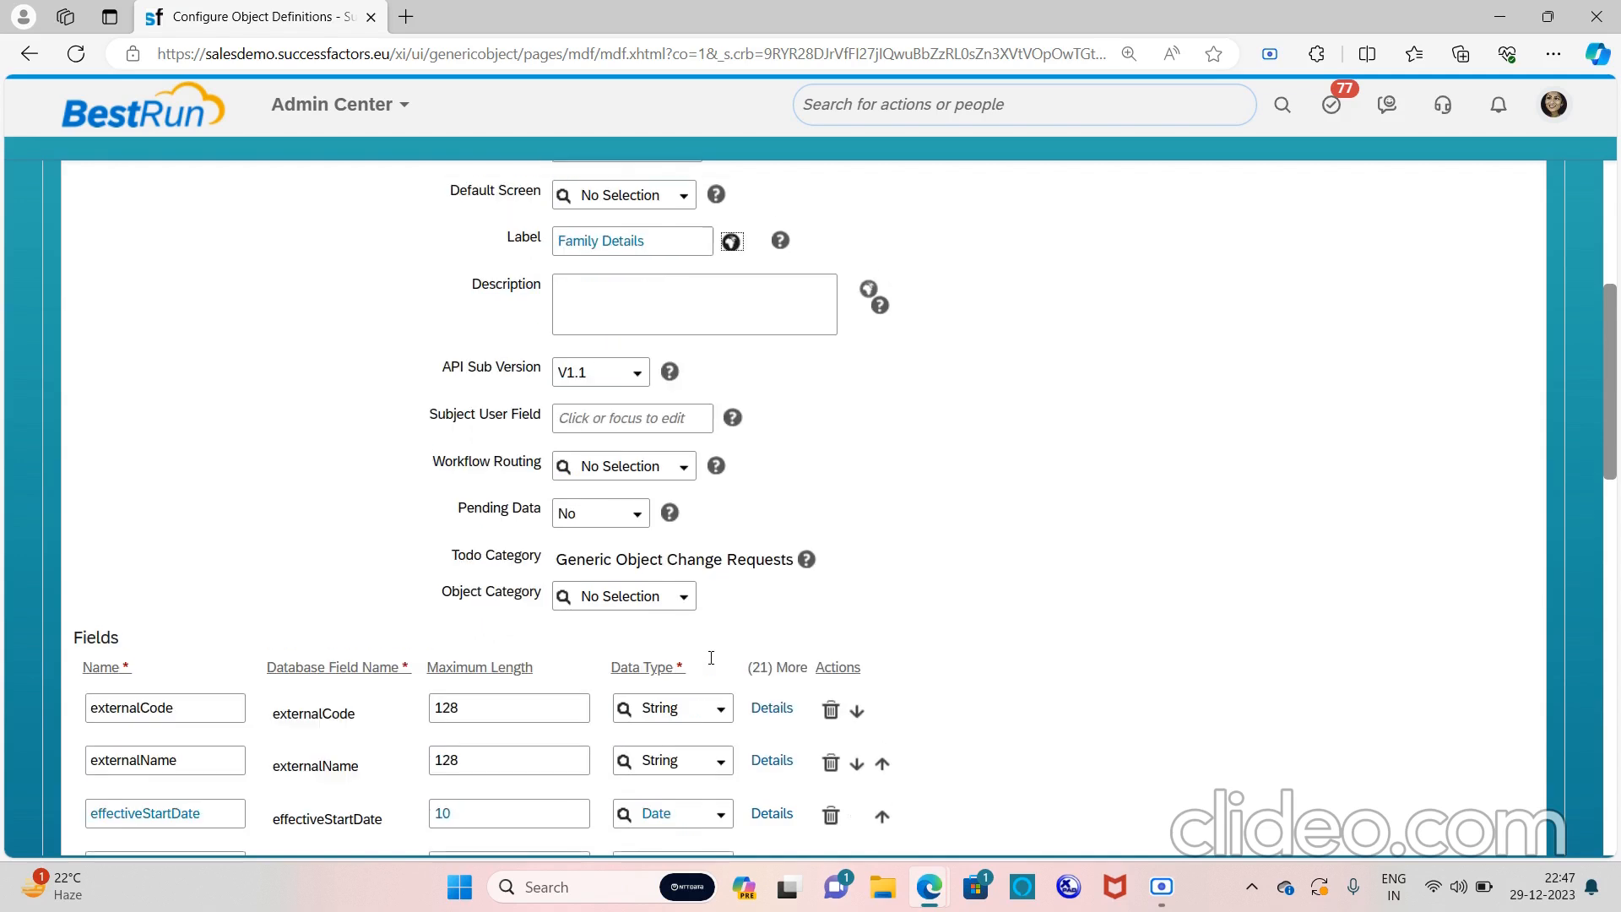
left_click(684, 584)
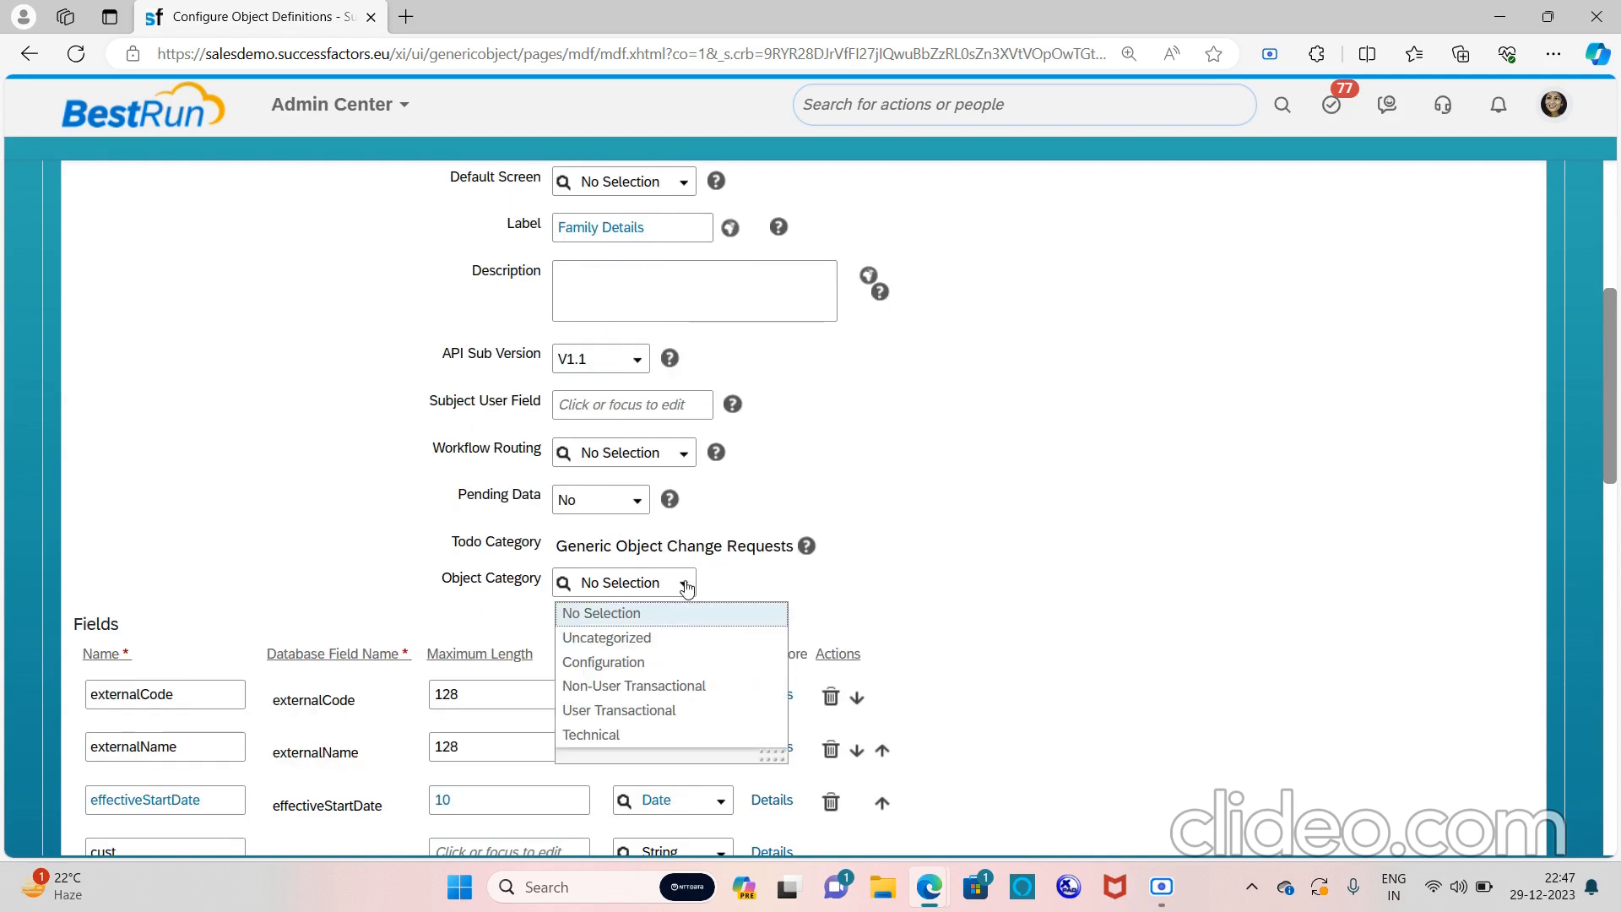
left_click(648, 640)
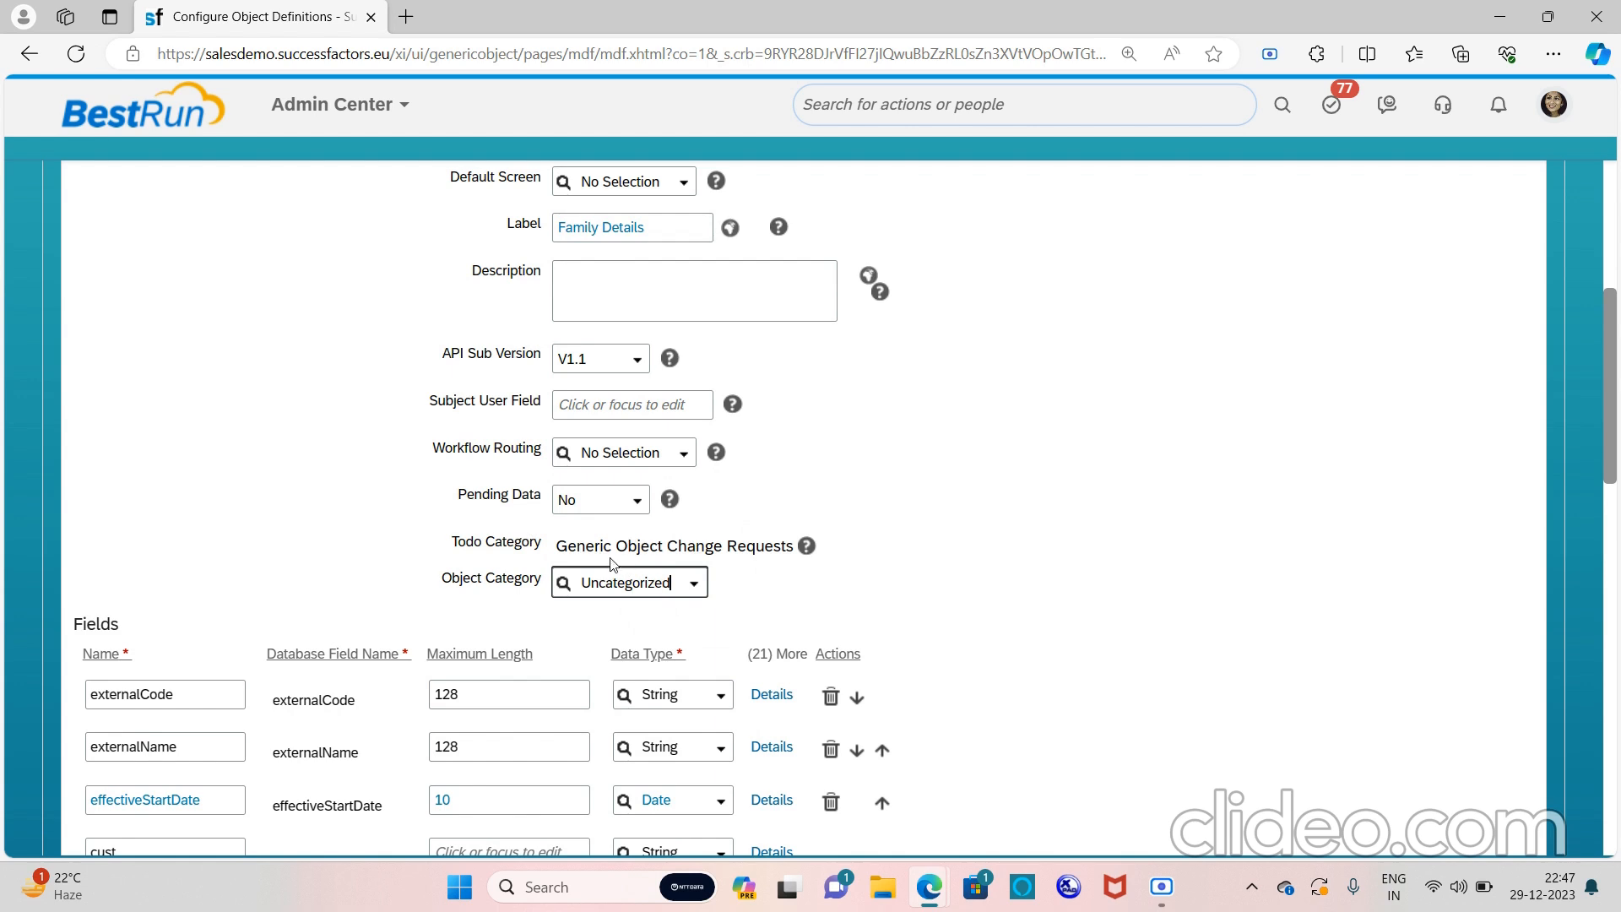
scroll(614, 563, "down", 3)
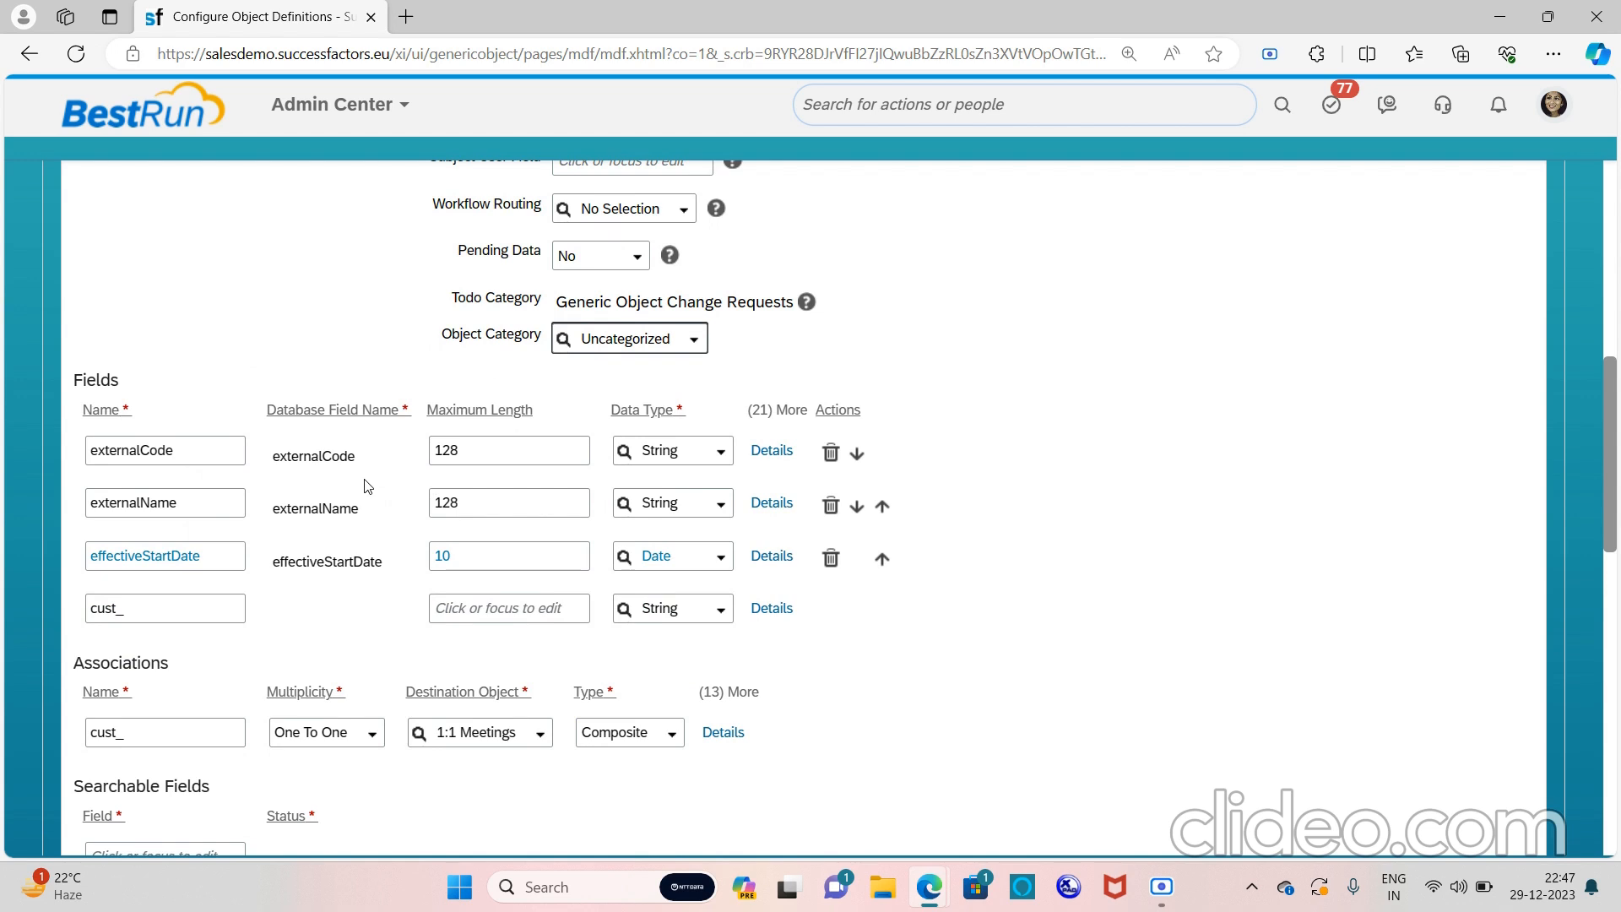
Set externalCode's Data Type to User and open the externalName field's Details
left_click(721, 452)
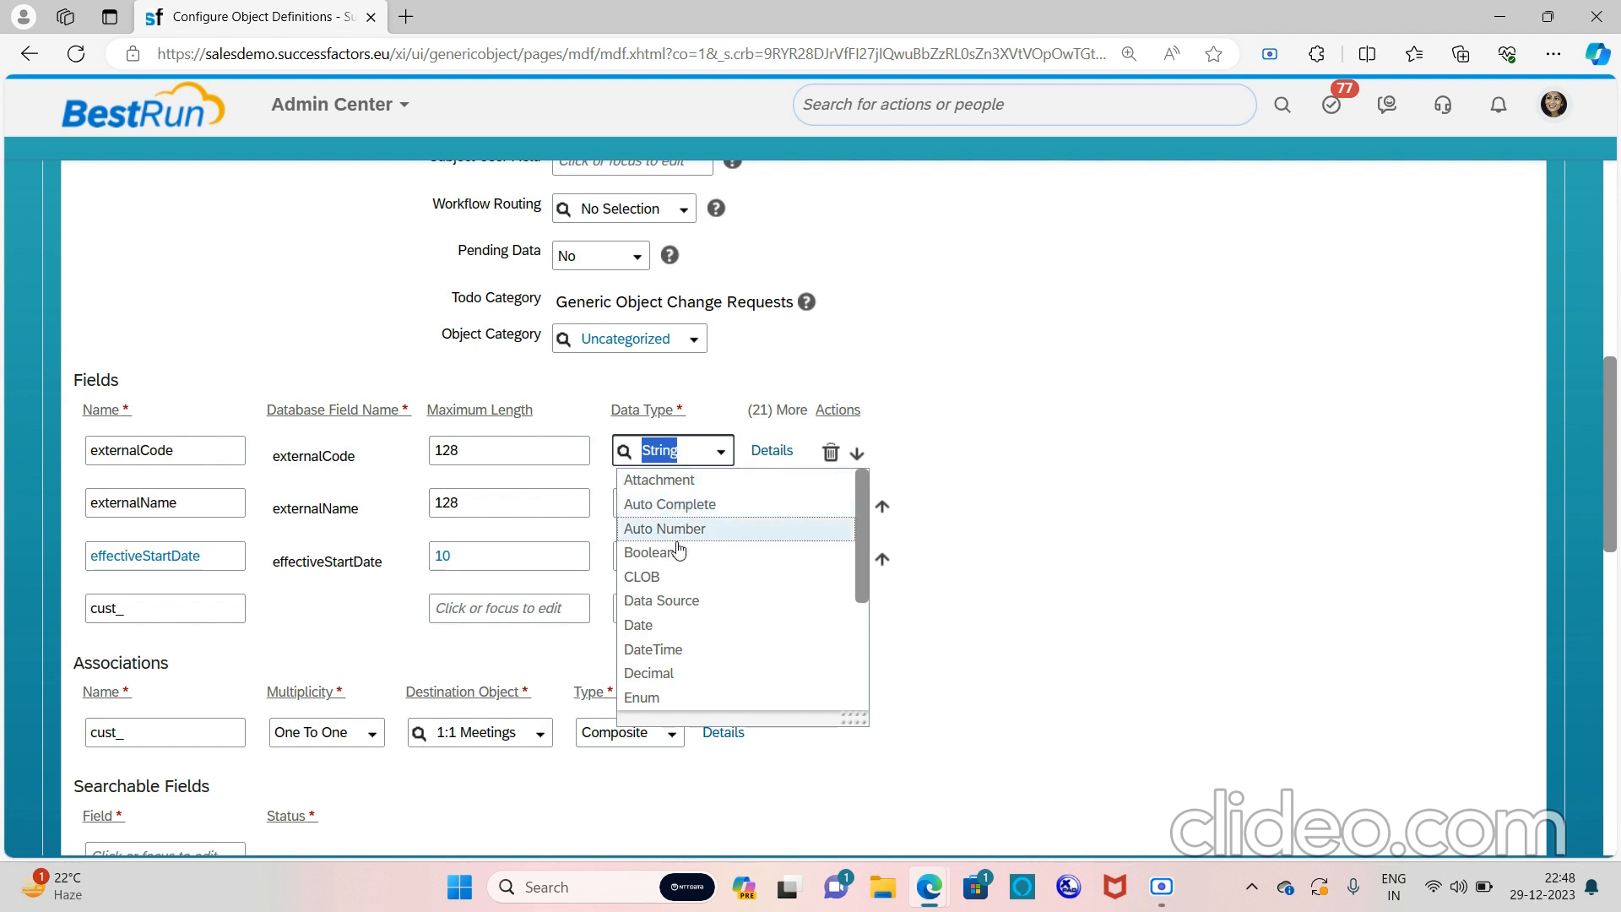
scroll(689, 602, "down", 3)
scroll(689, 610, "down", 1)
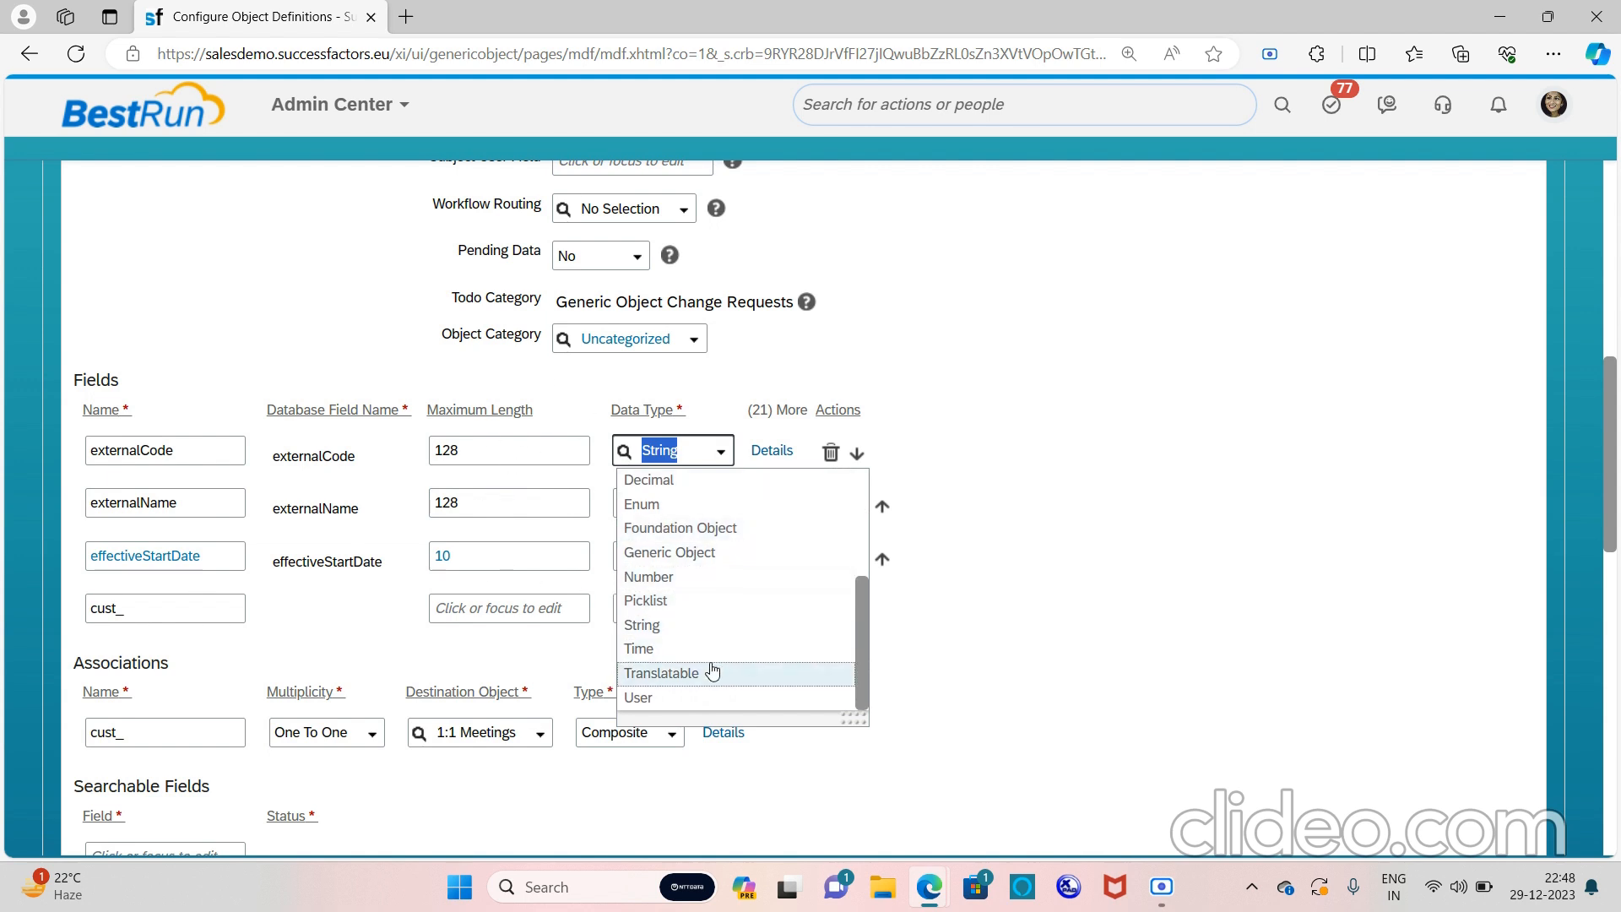
left_click(671, 699)
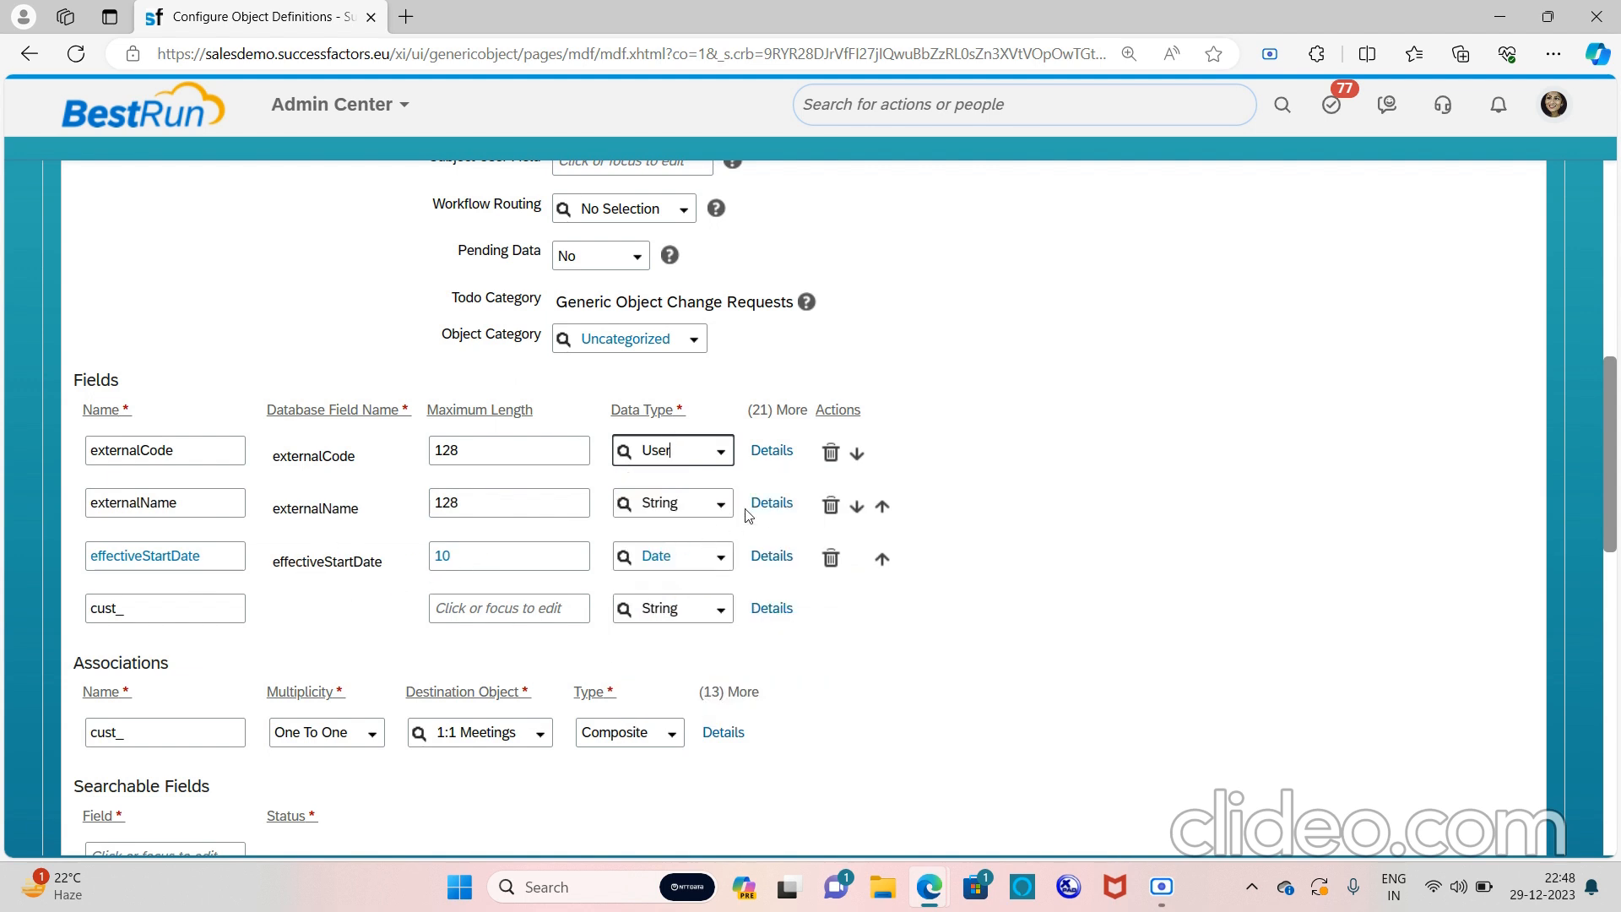
left_click(775, 504)
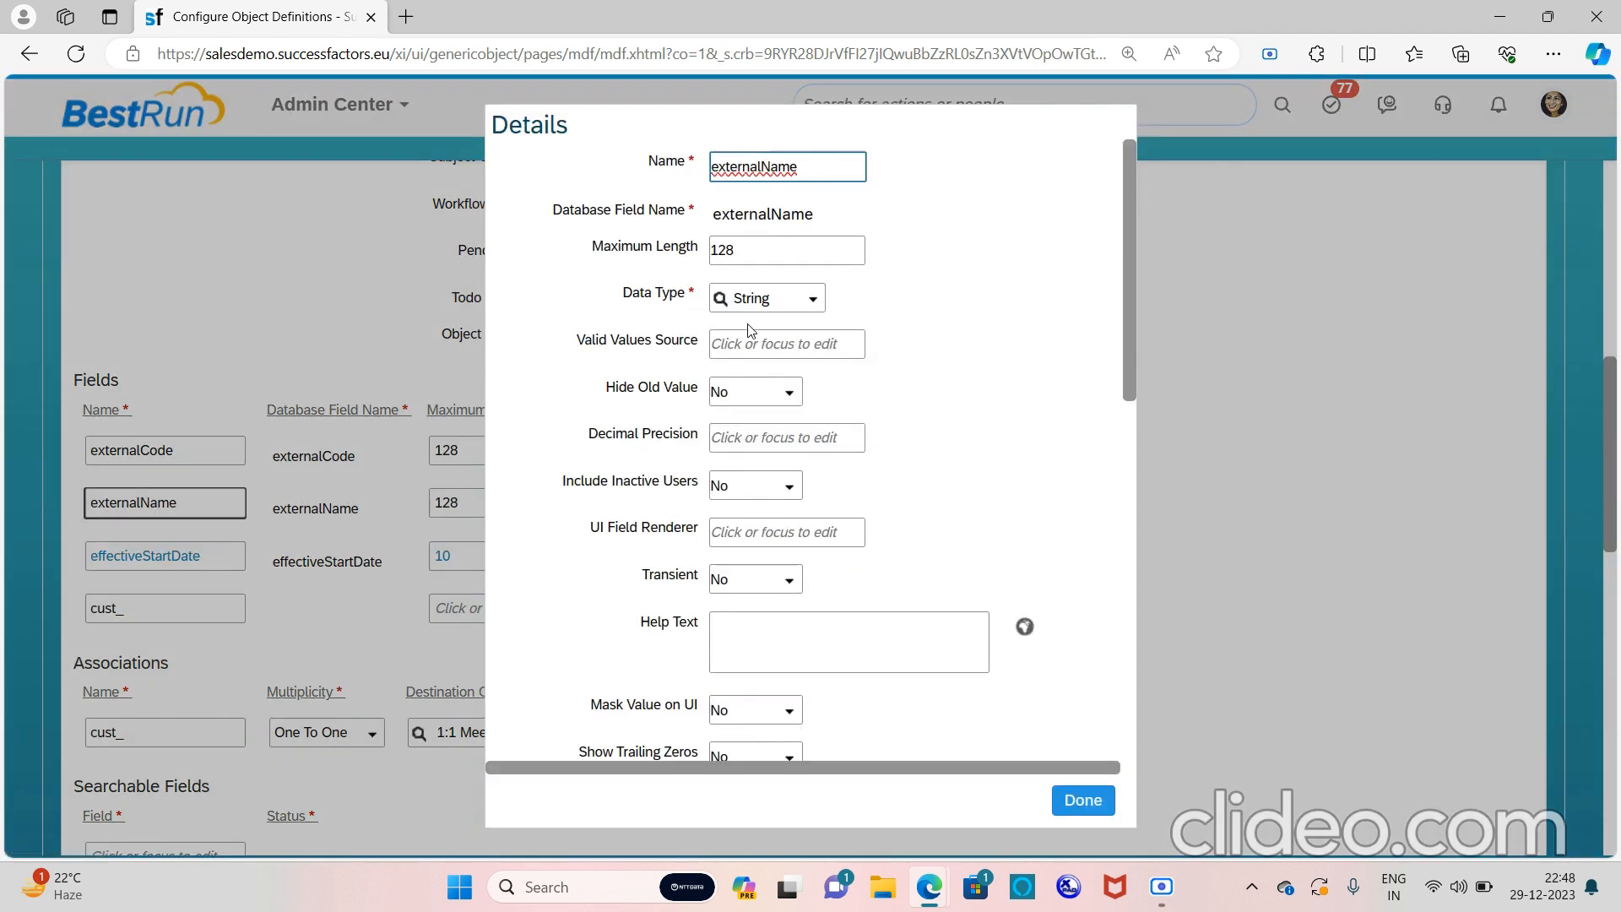
Close externalName Details unchanged, then set effectiveStartDate's Required option to No
scroll(749, 325, "down", 3)
scroll(749, 325, "down", 3)
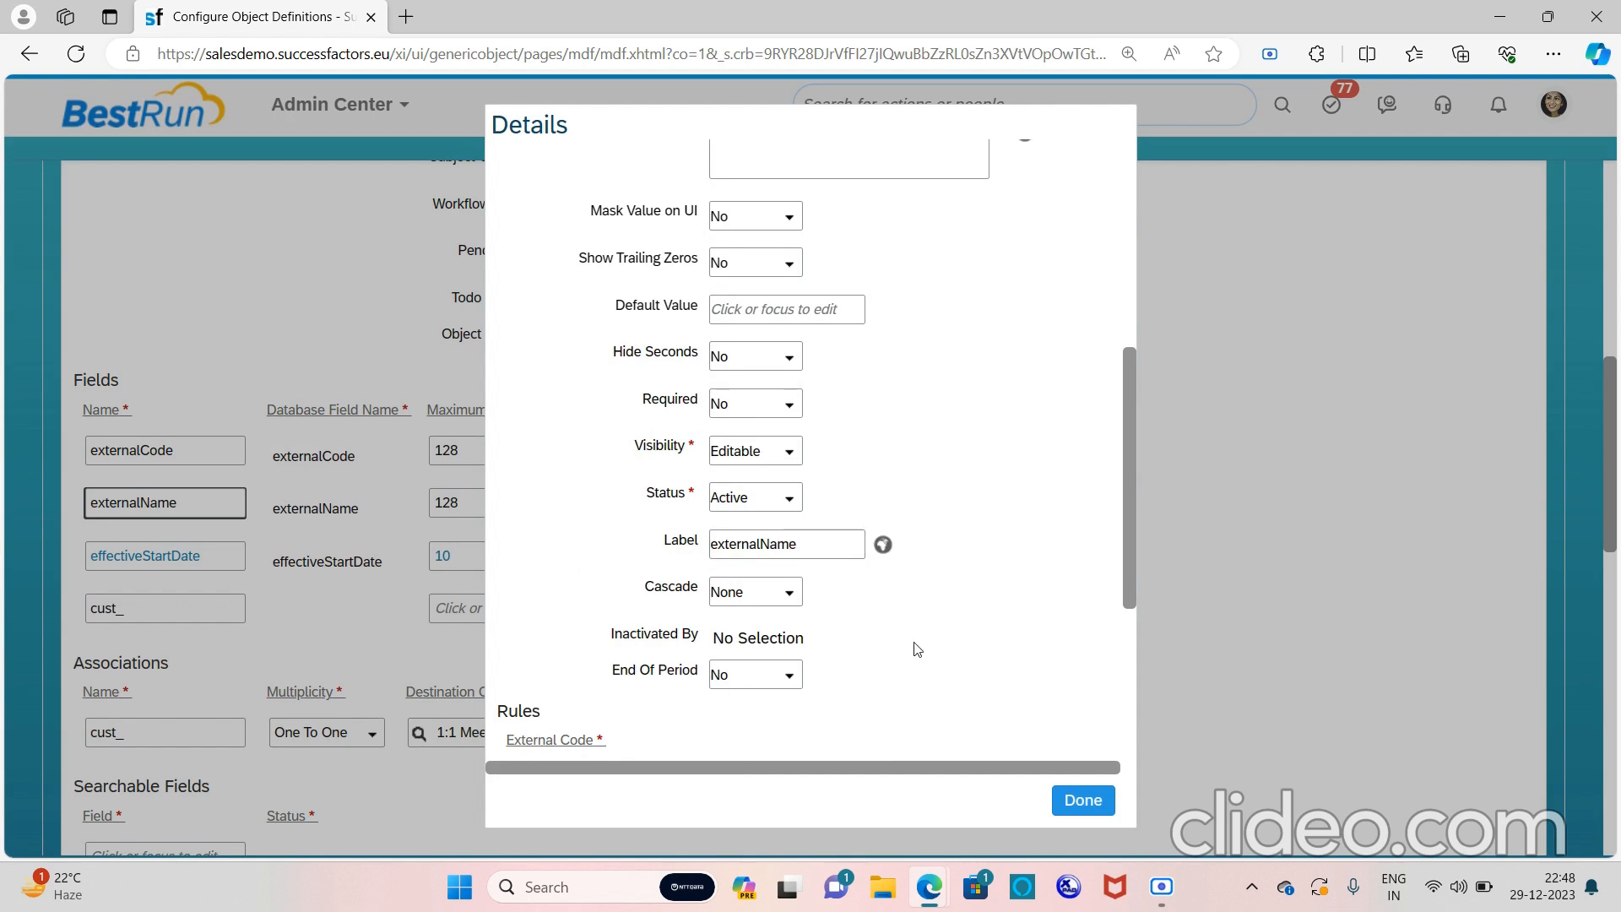
left_click(1083, 801)
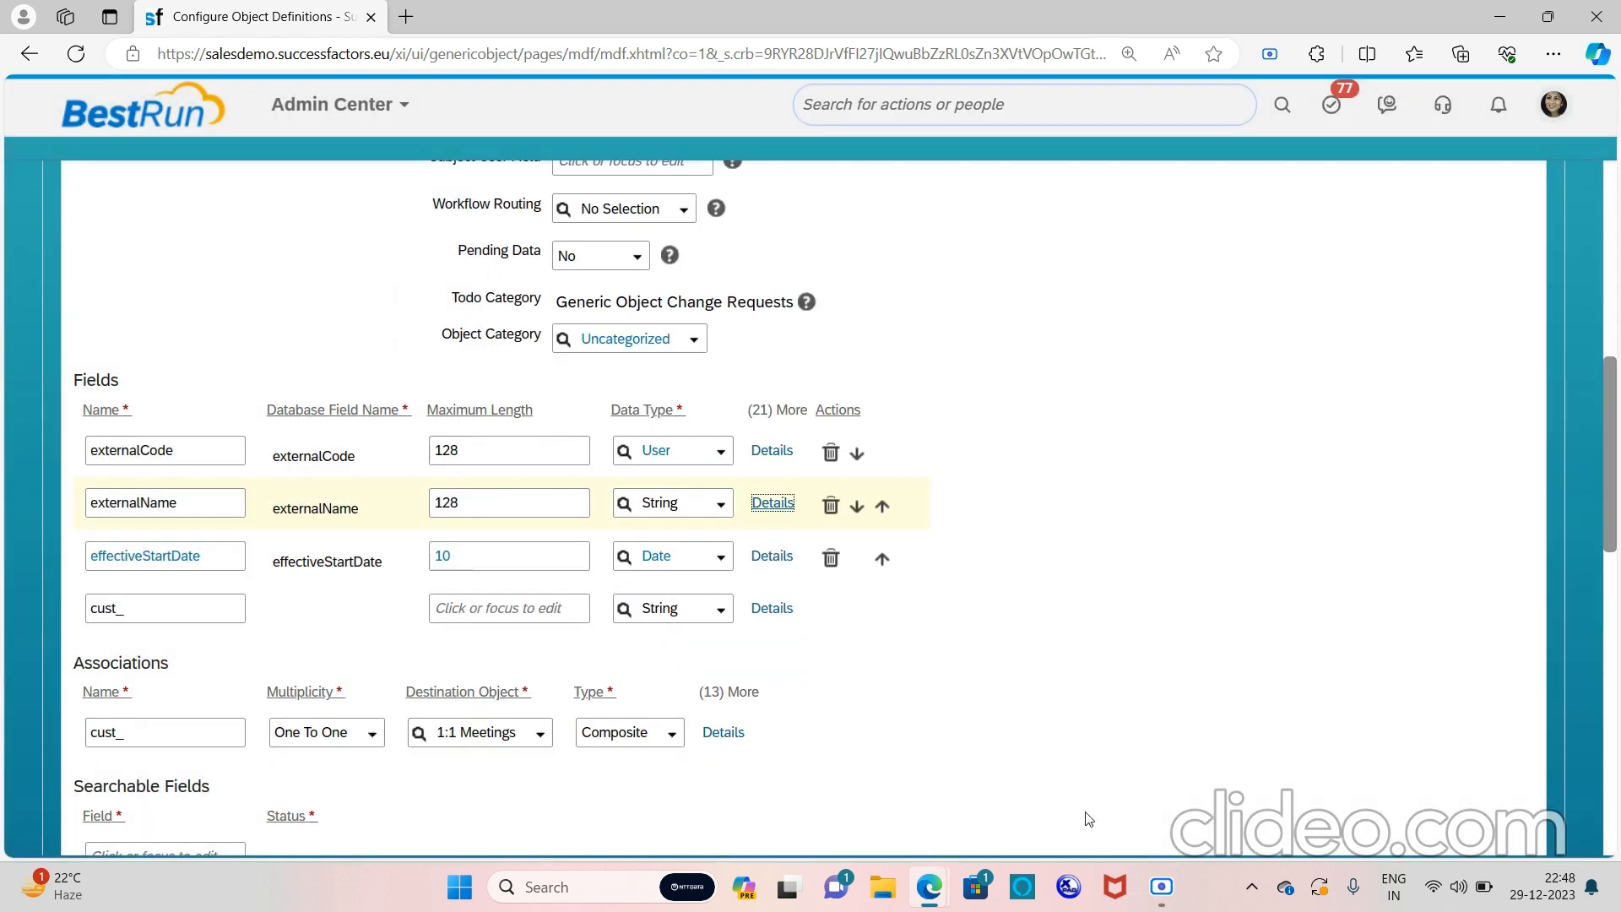
left_click(768, 558)
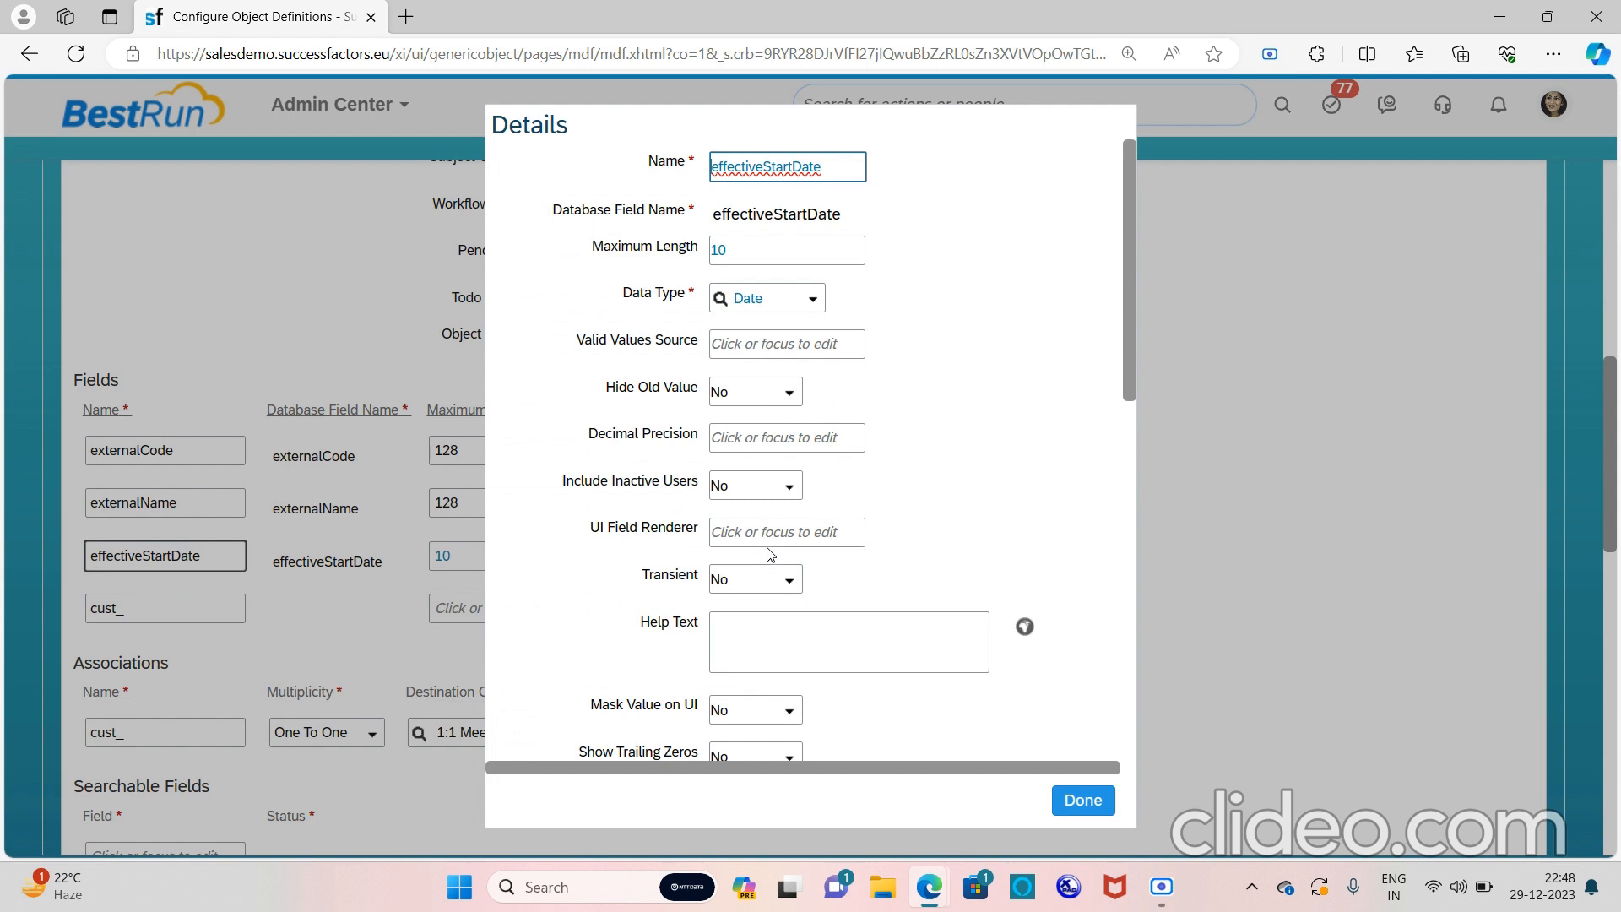
scroll(843, 499, "down", 3)
scroll(843, 499, "down", 1)
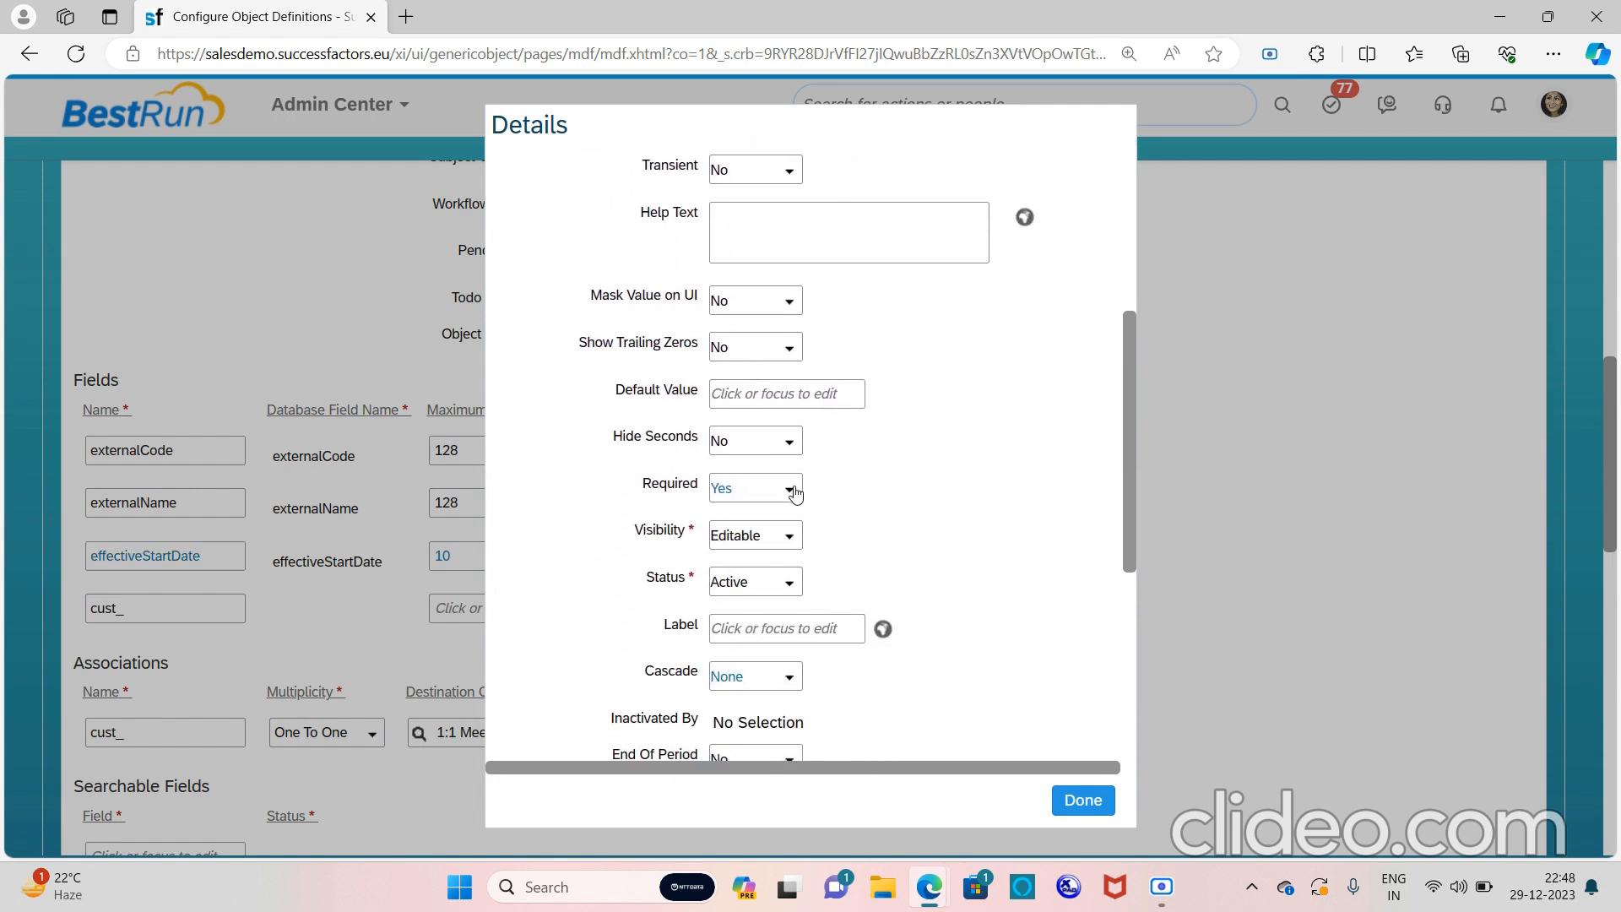
left_click(791, 488)
left_click(764, 528)
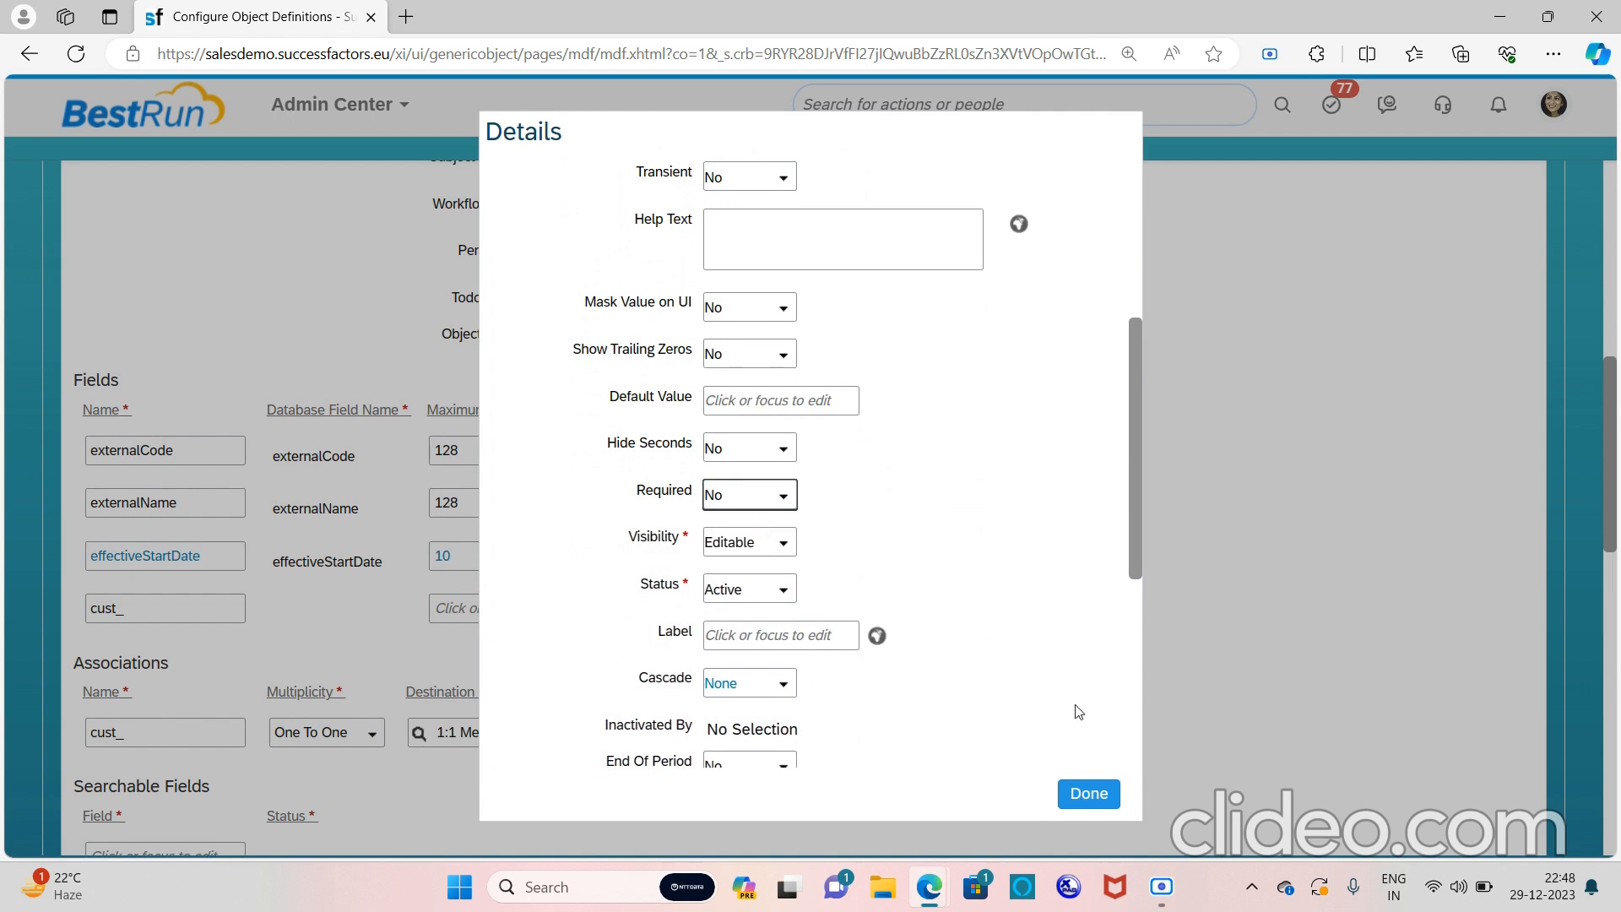
left_click(1090, 794)
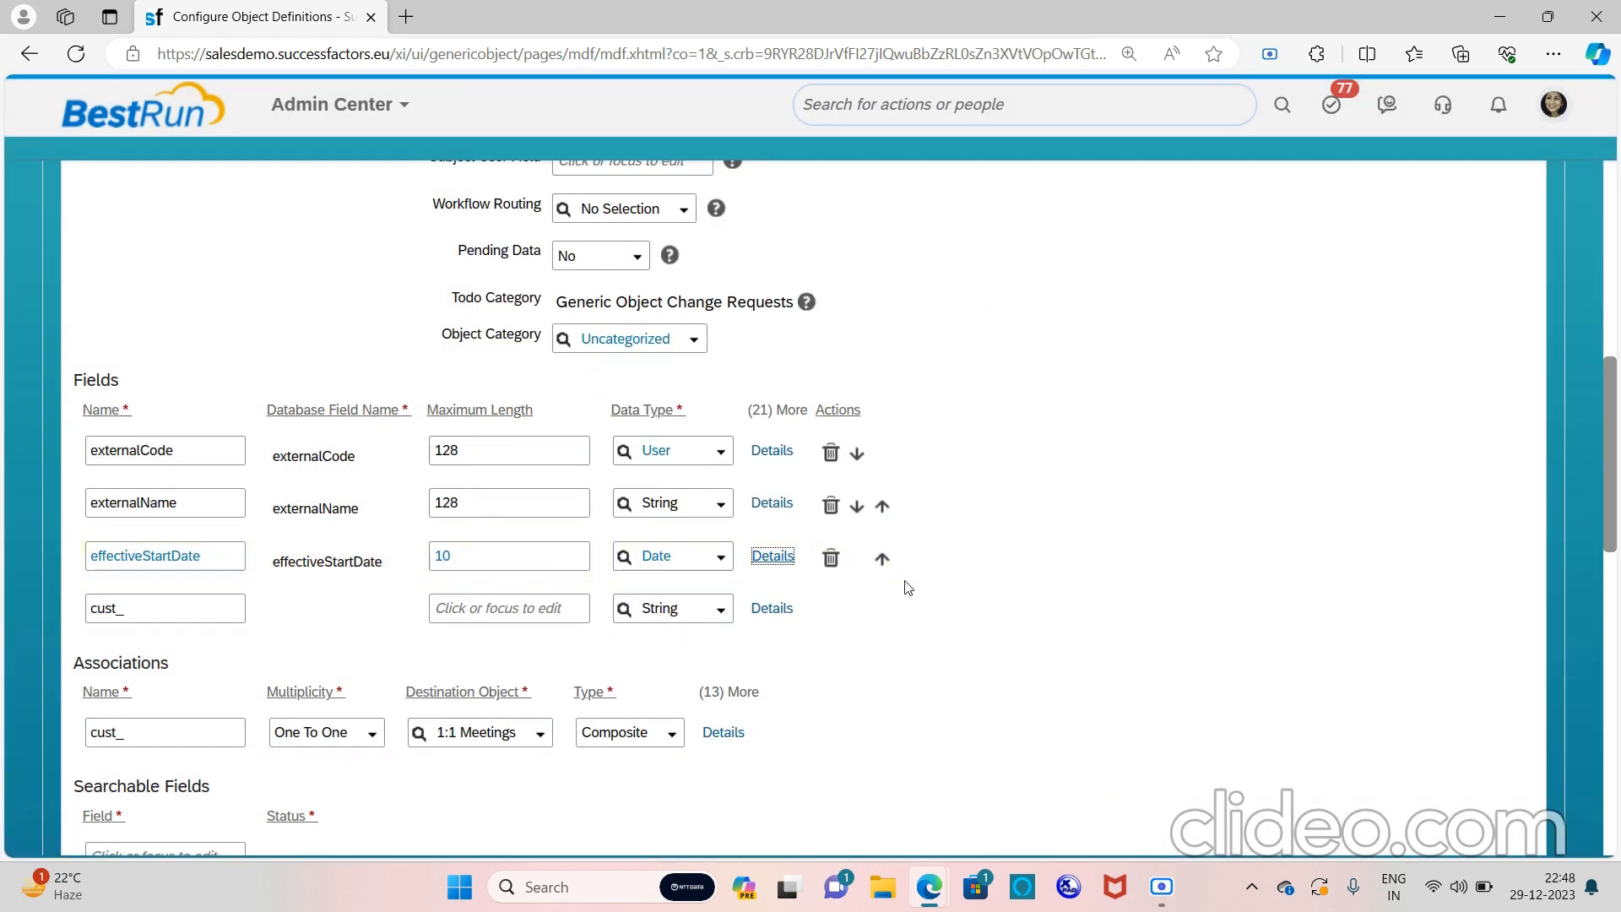
scroll(905, 586, "down", 4)
scroll(644, 517, "up", 1)
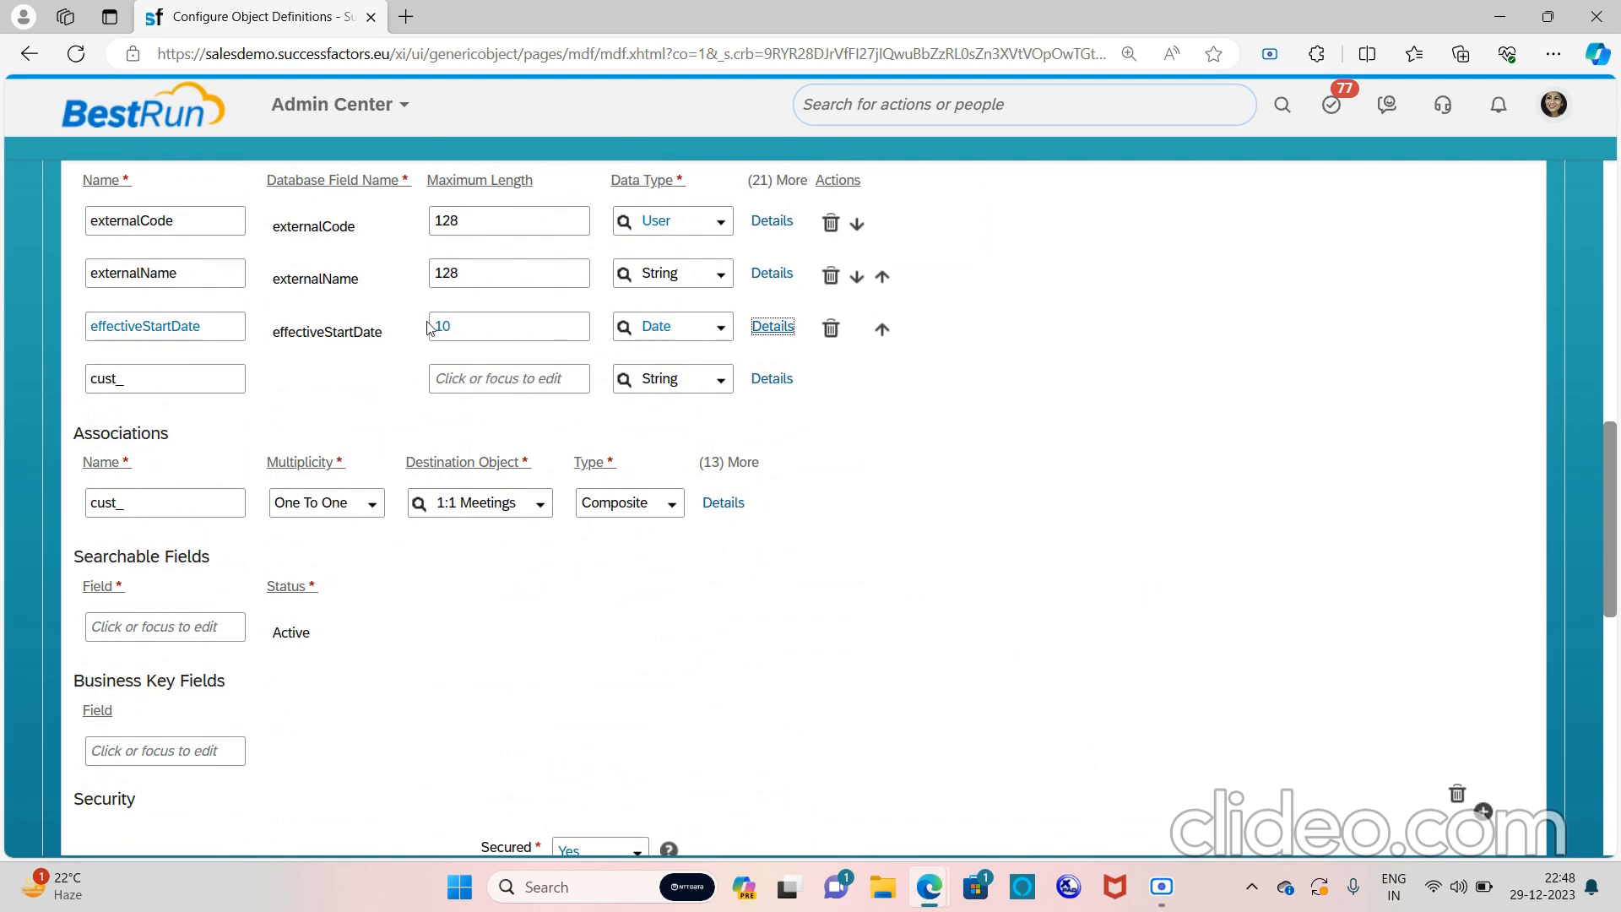
Create the String field cust_FATHERNAME and remove the stray space from externalCode
left_click(189, 372)
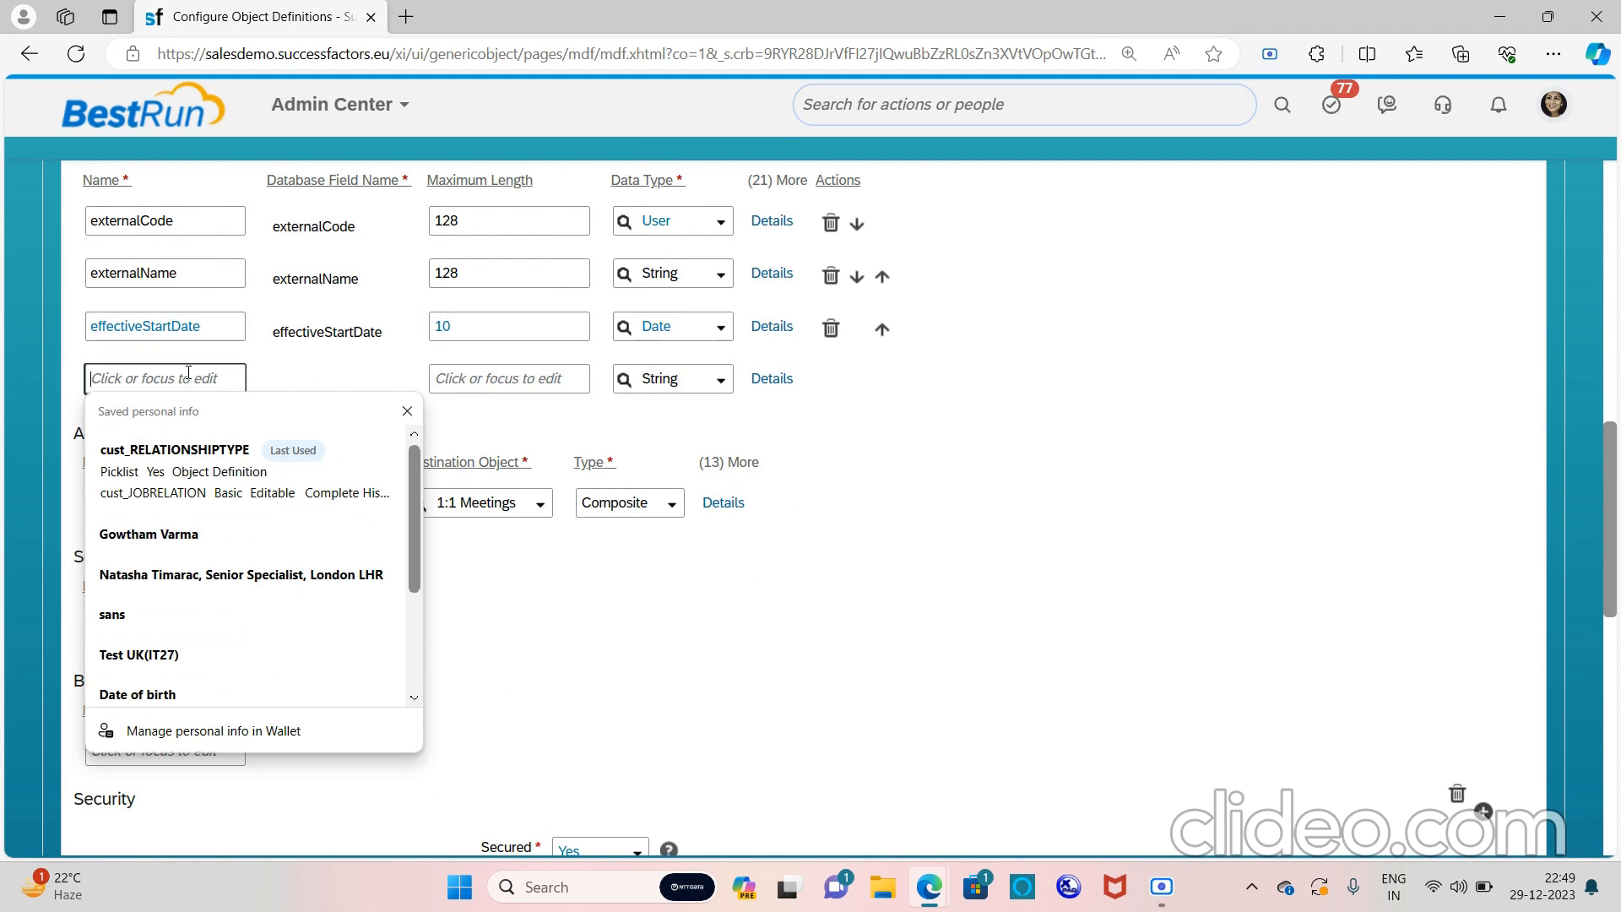
key("Caps_Lock")
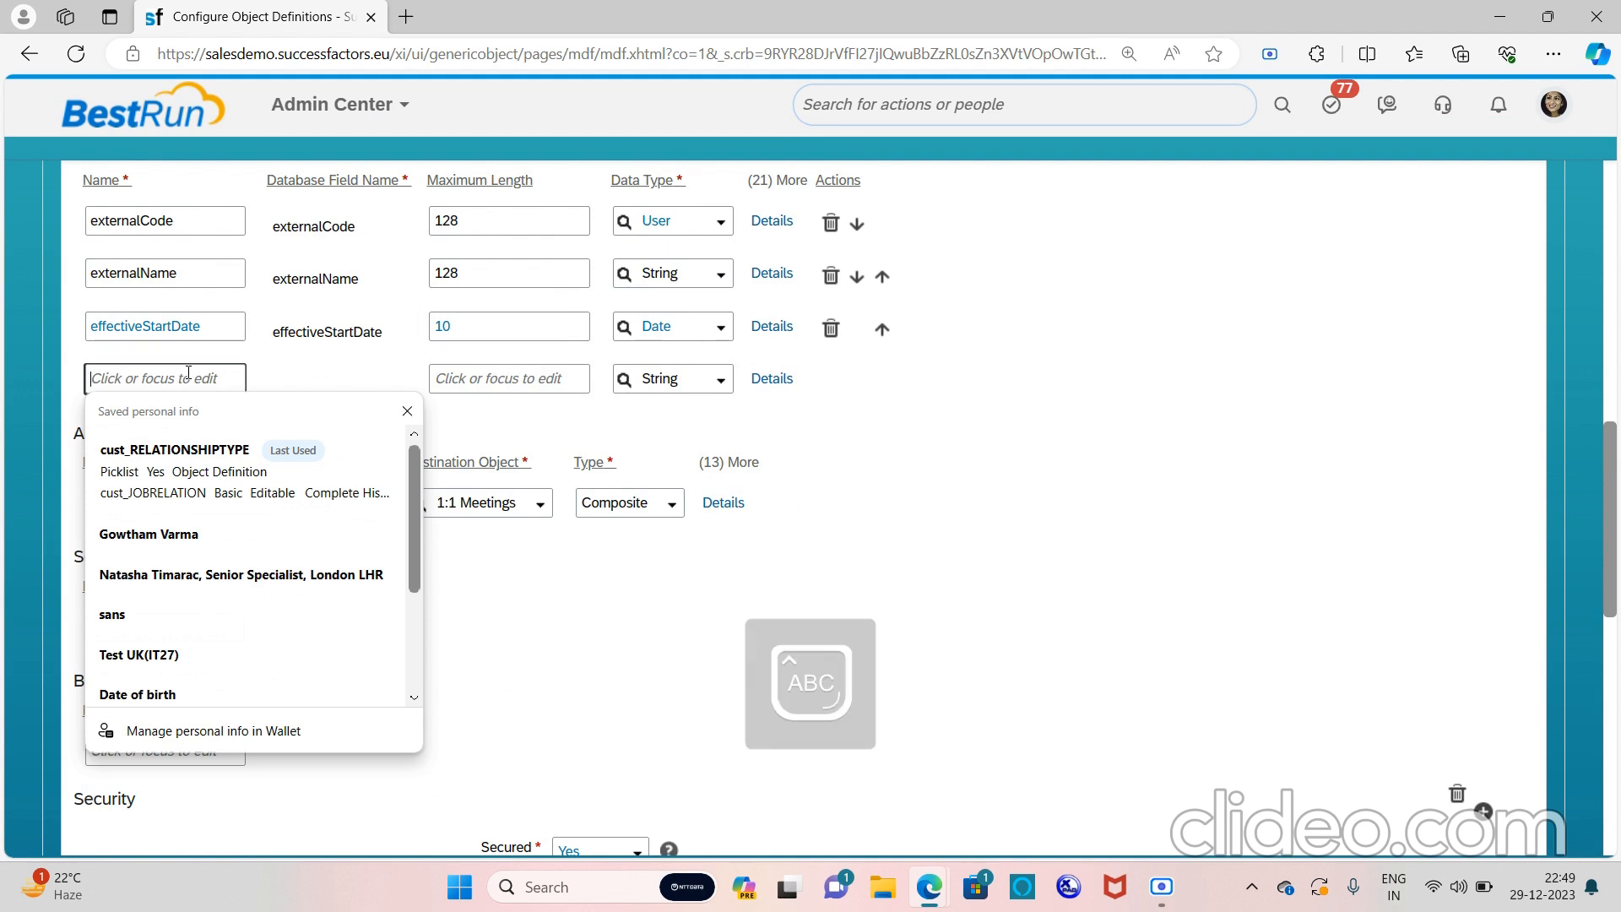
type("FATHERNAME")
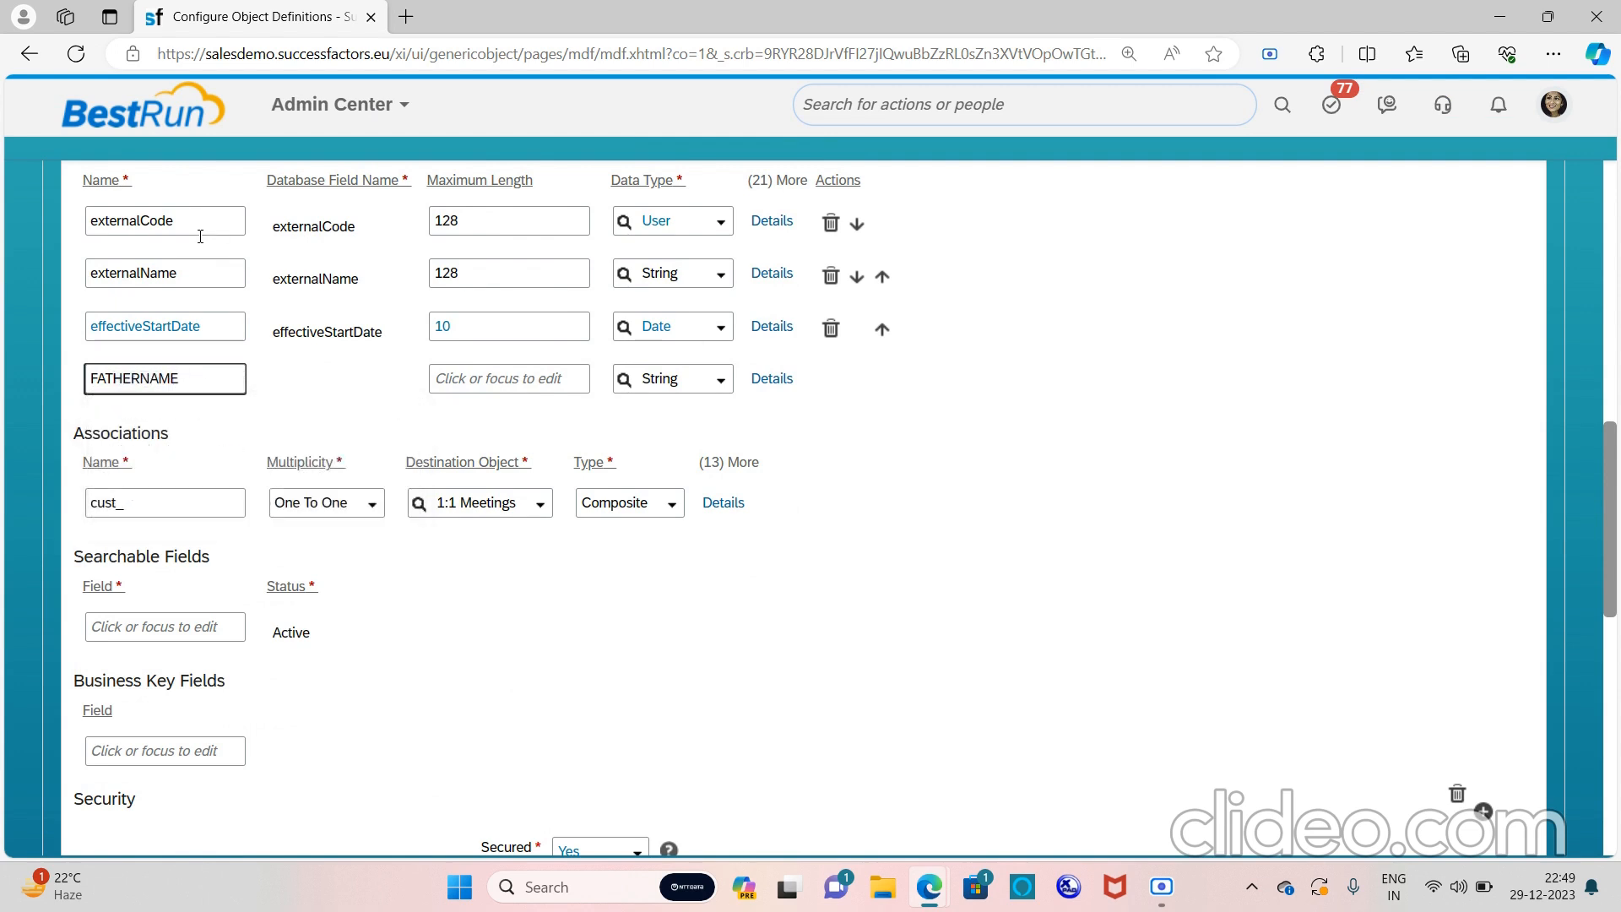
scroll(309, 368, "up", 1)
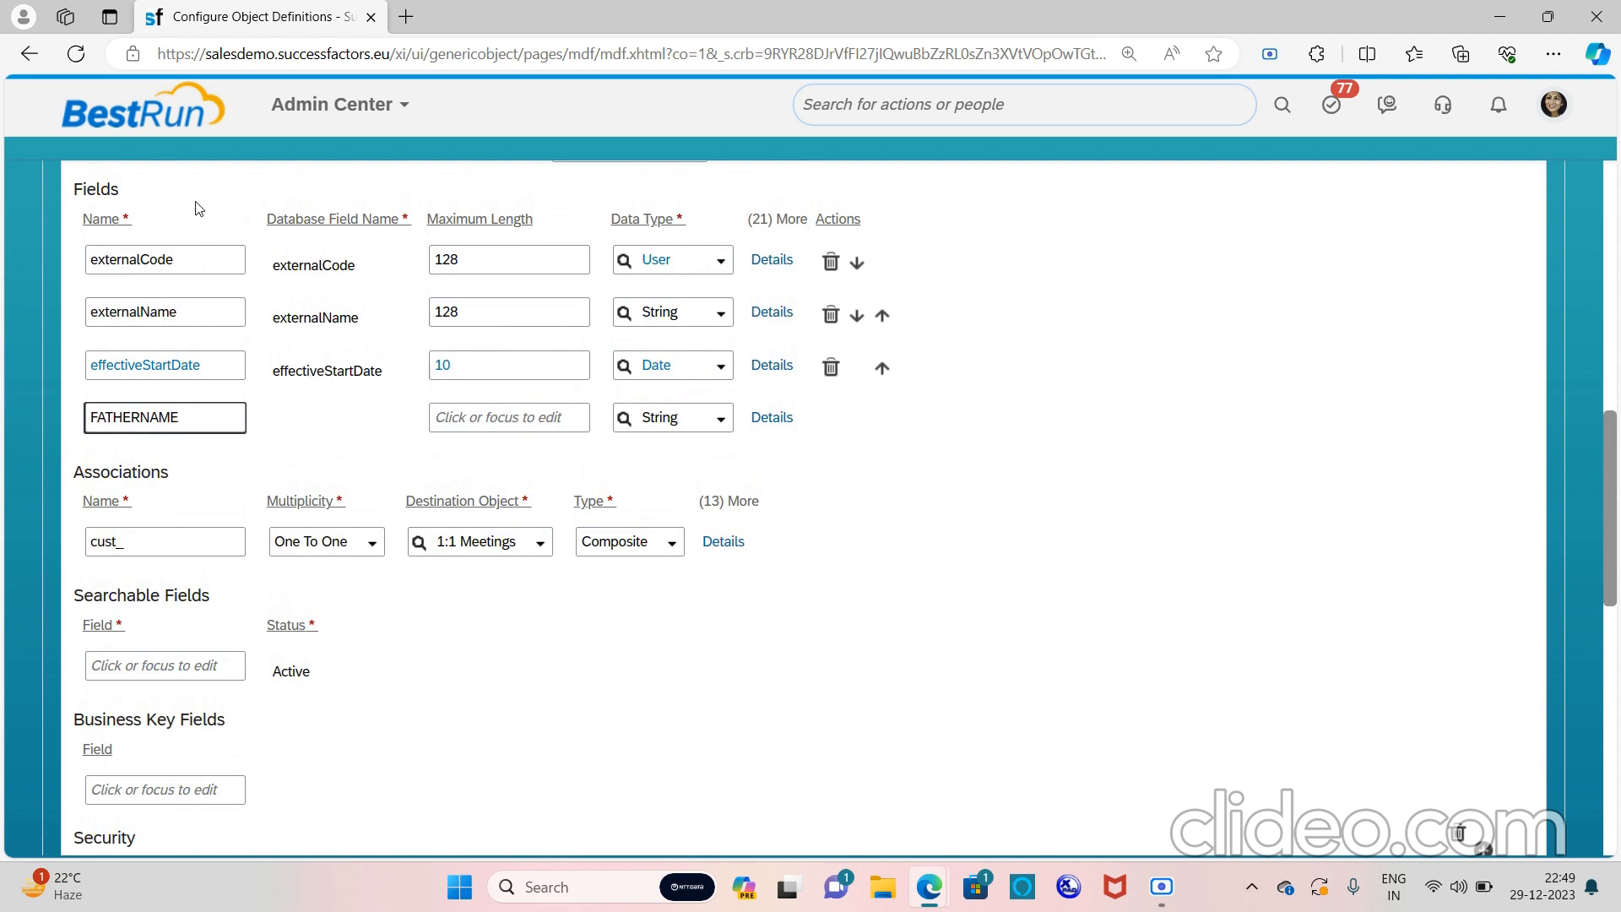
left_click(142, 261)
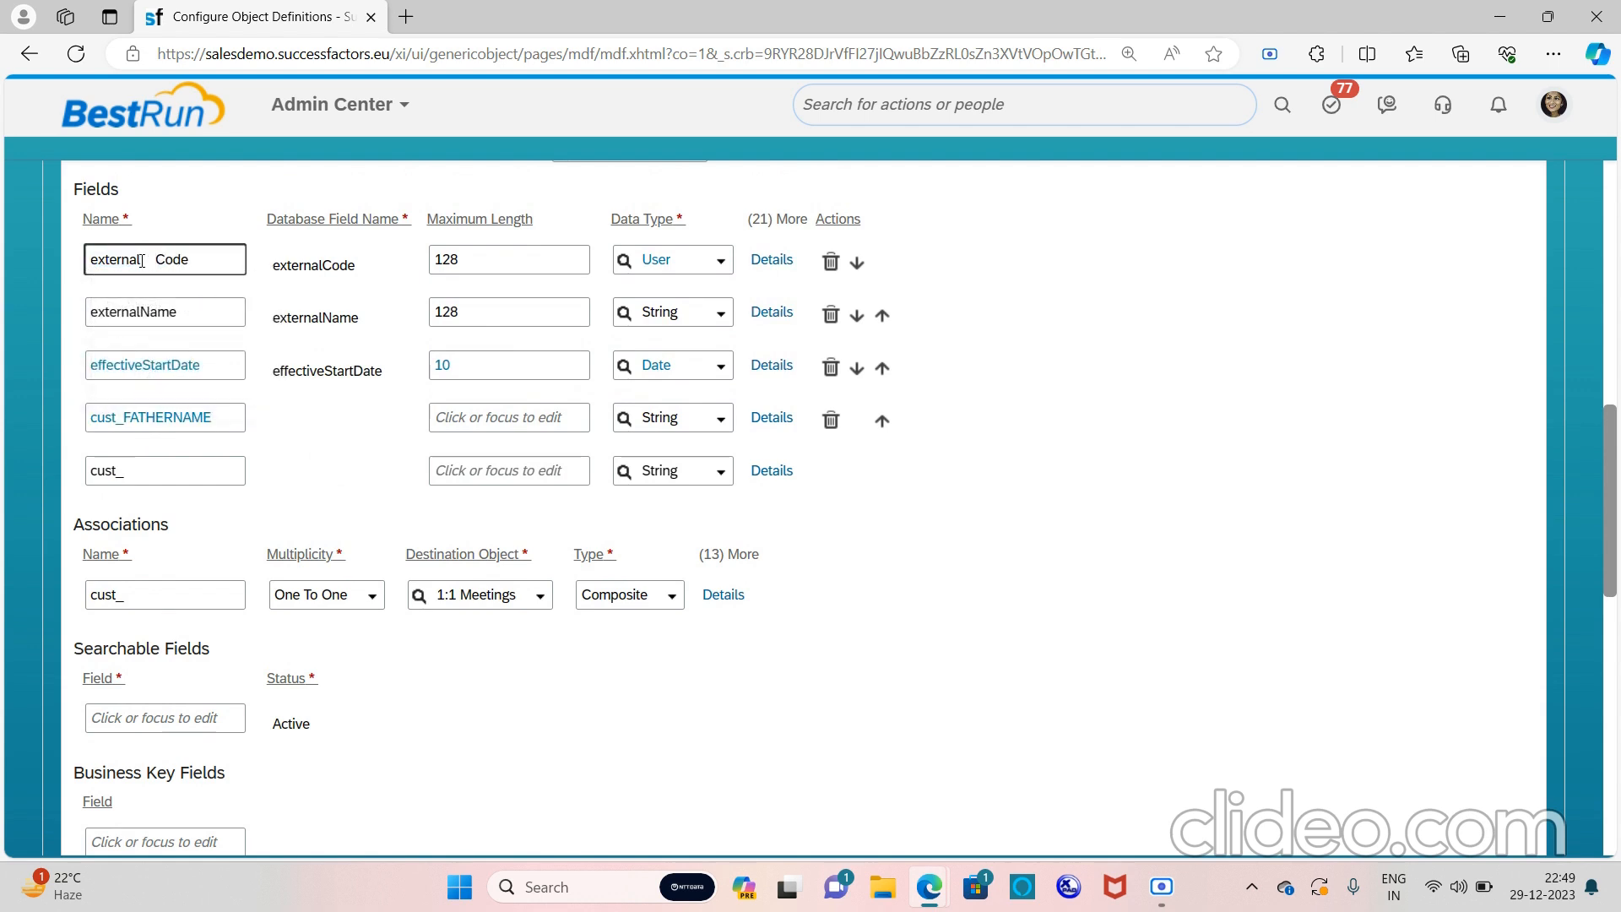
key("BackSpace")
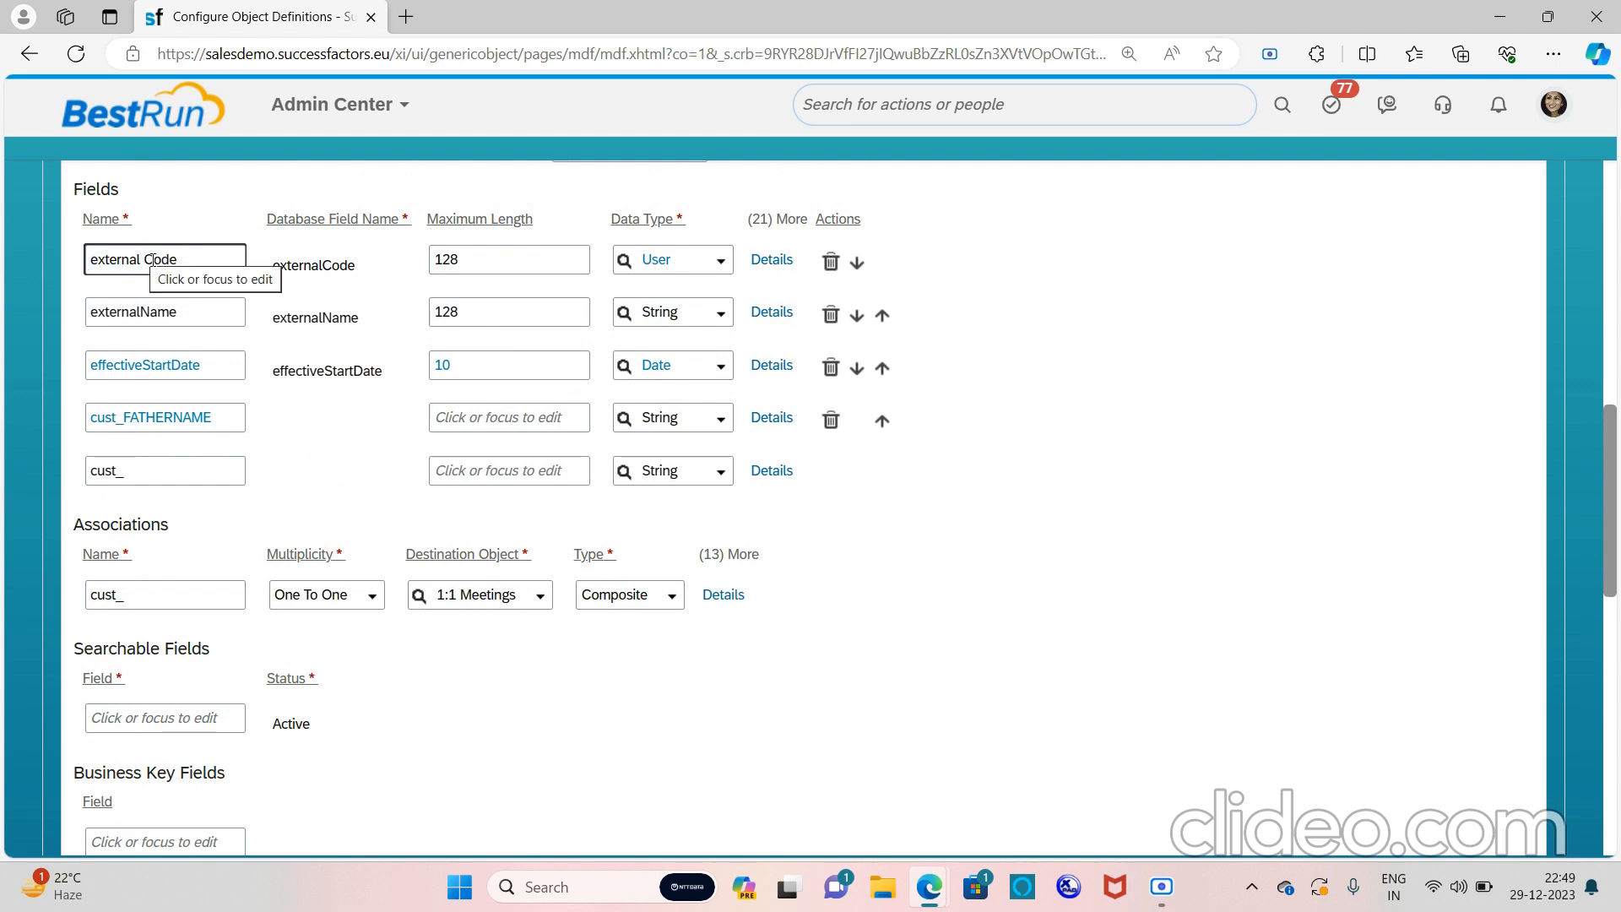
key("BackSpace")
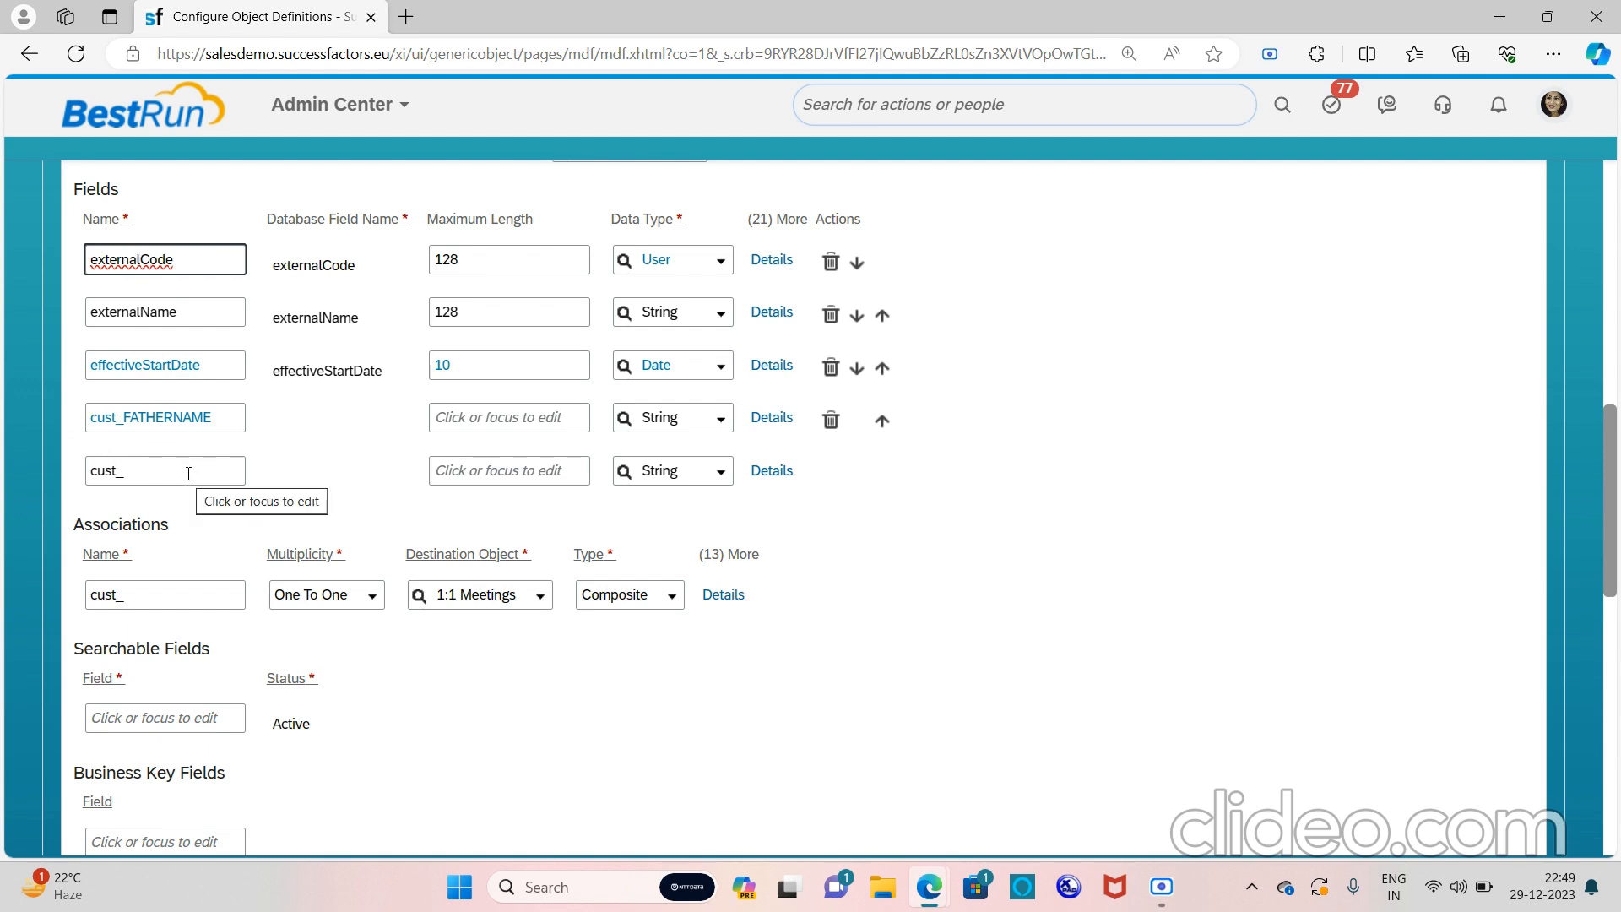
Enter 'Father name' as the label in the cust_FATHERNAME field details
left_click(772, 417)
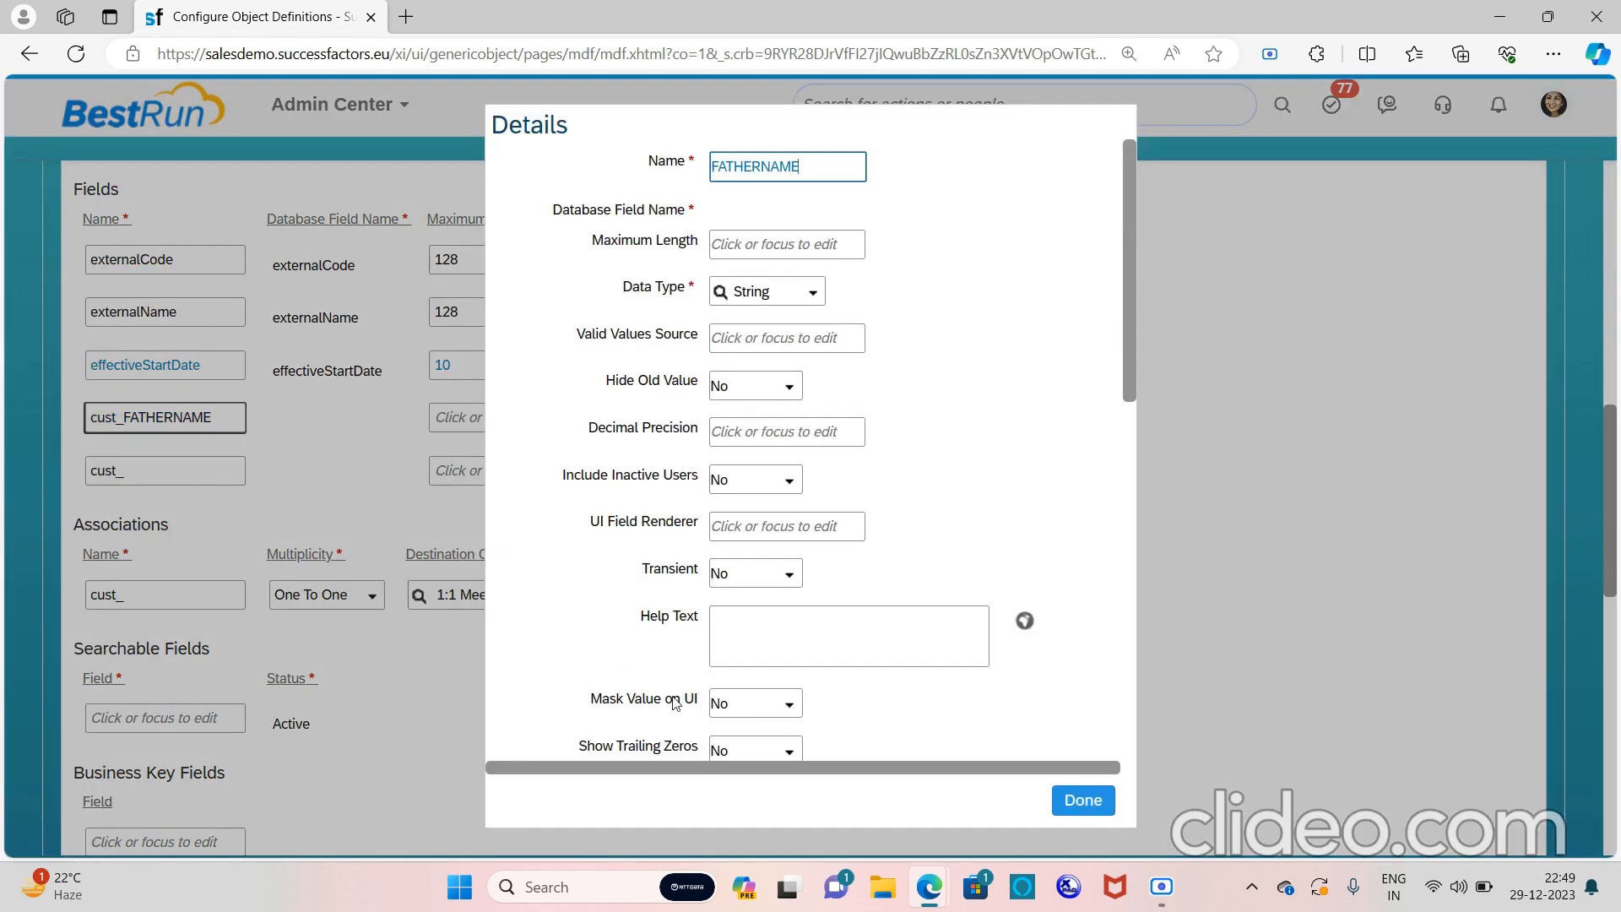
scroll(818, 572, "down", 3)
scroll(822, 578, "up", 3)
scroll(773, 591, "down", 4)
scroll(776, 590, "down", 2)
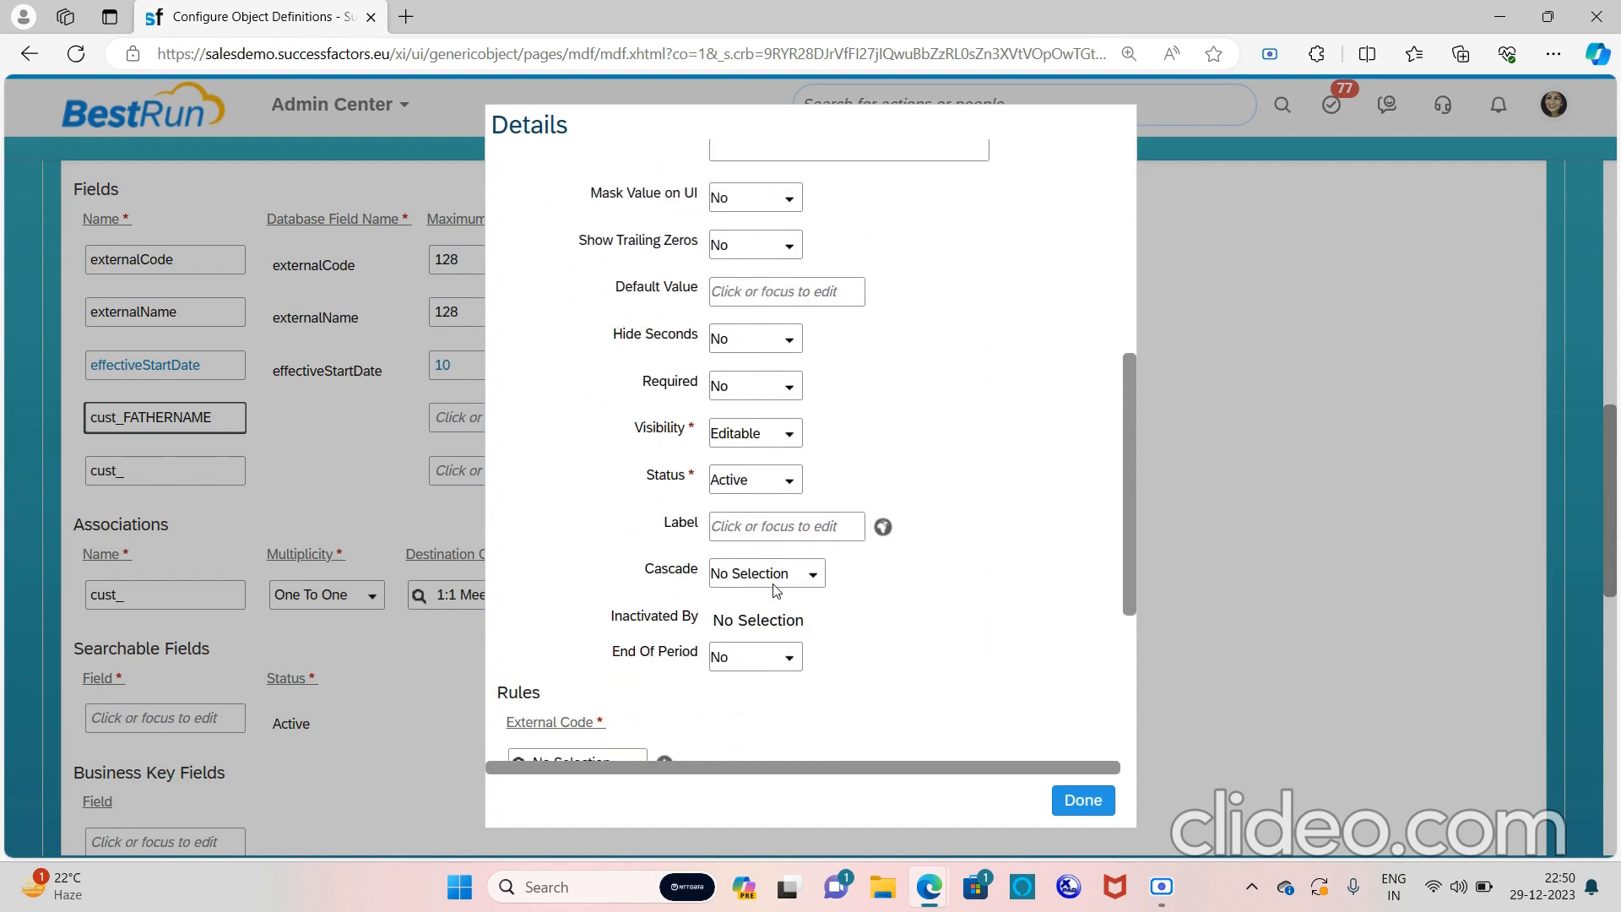
left_click(762, 533)
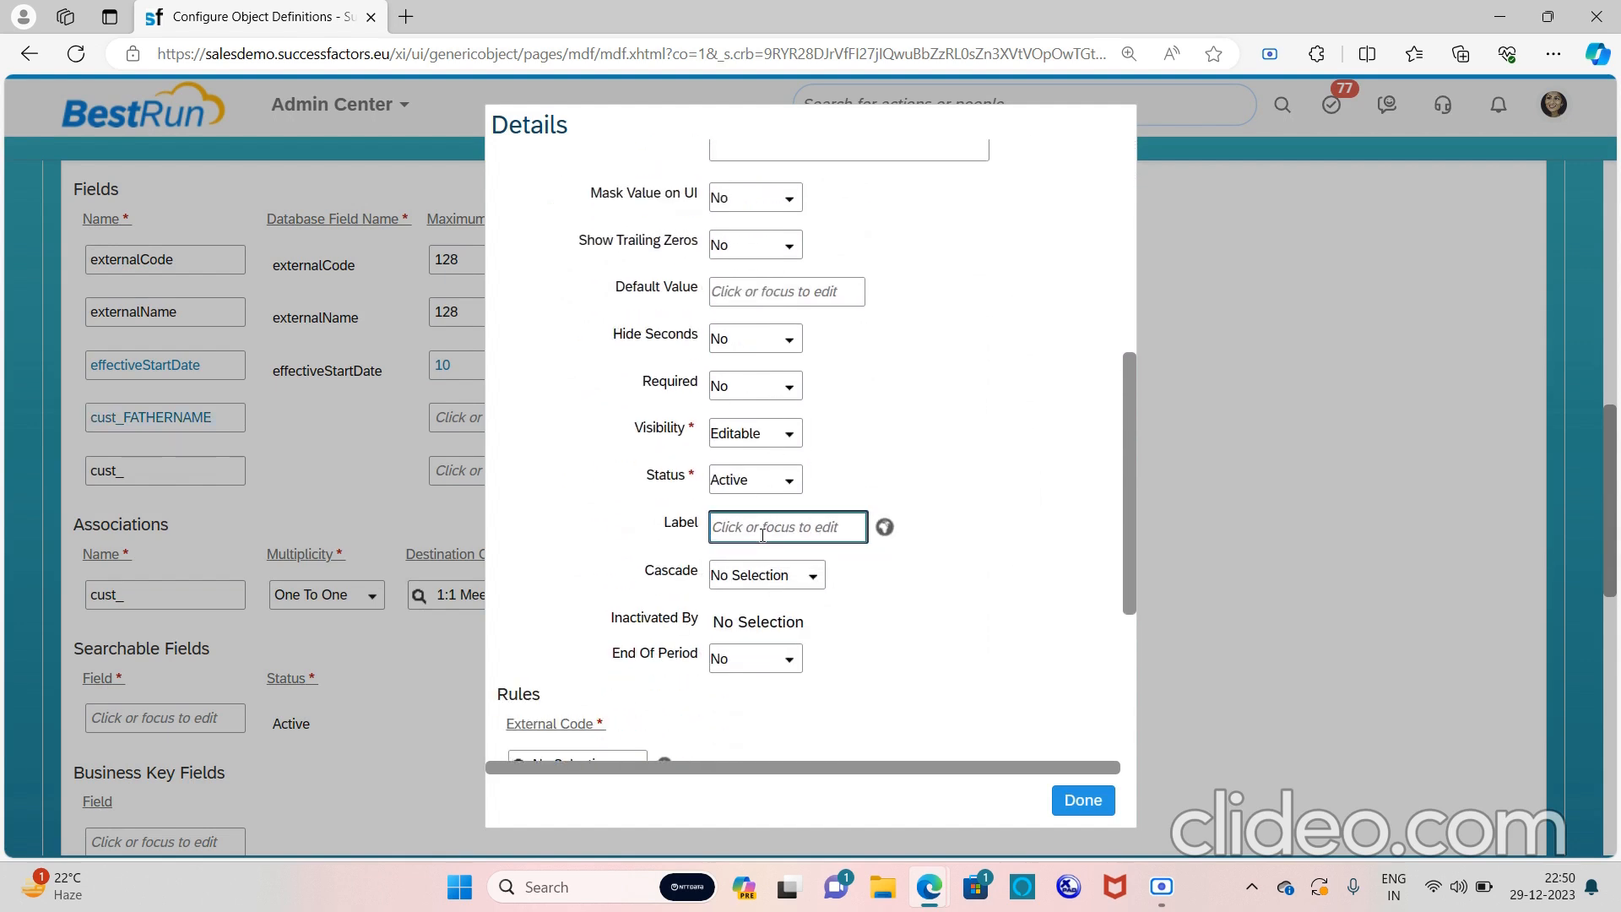
type("Fath")
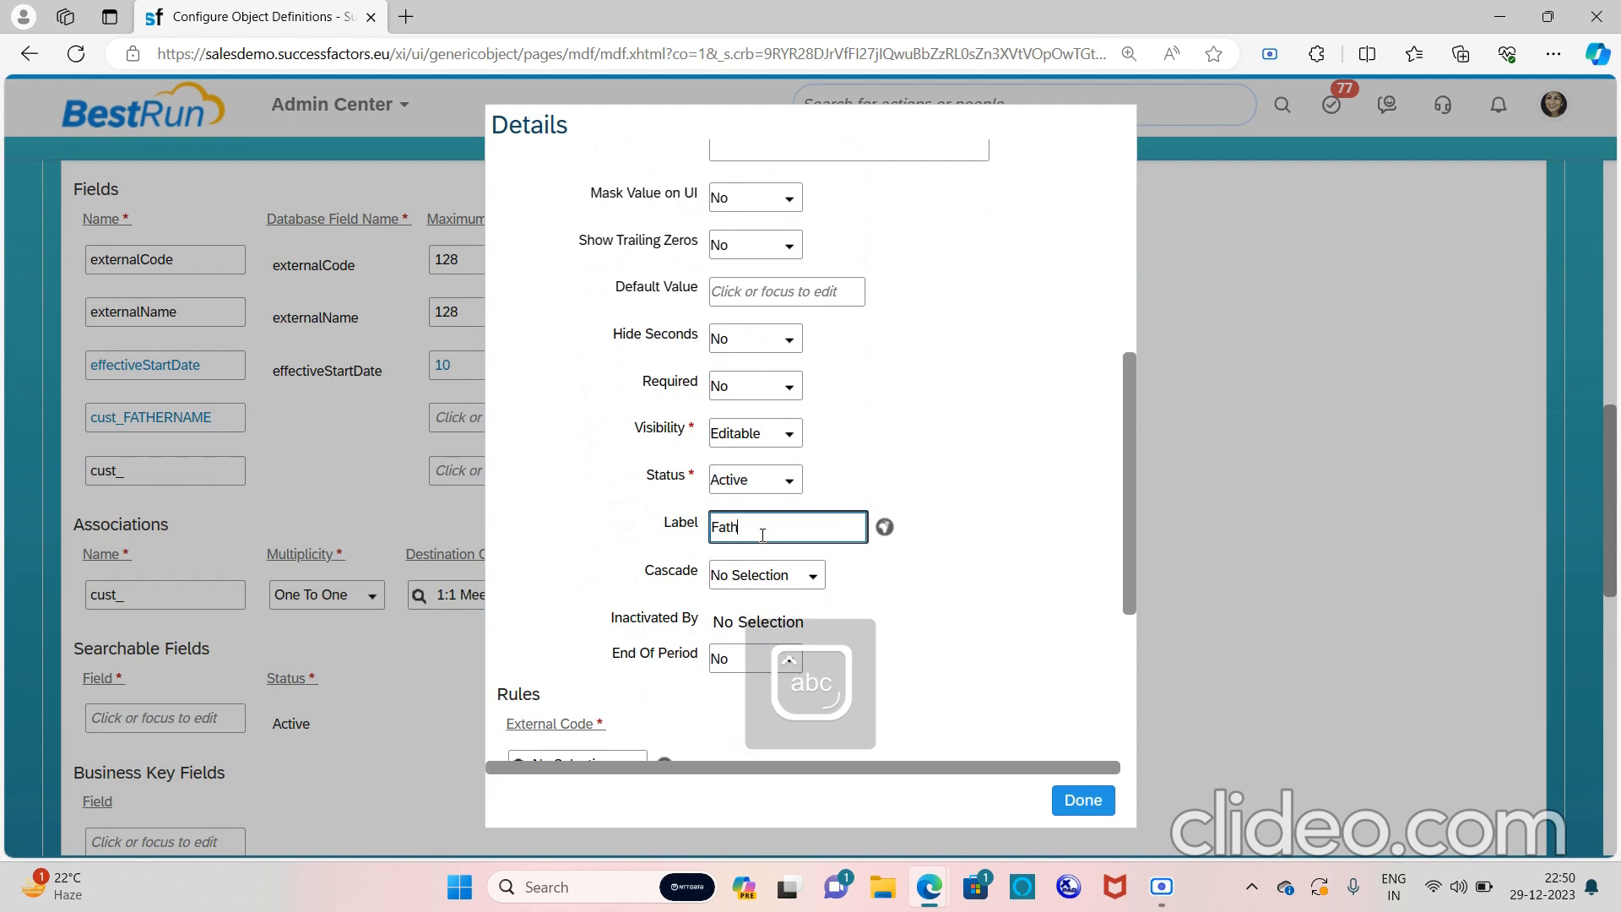
type("er name")
left_click_drag(806, 530, 691, 535)
key("ctrl+c")
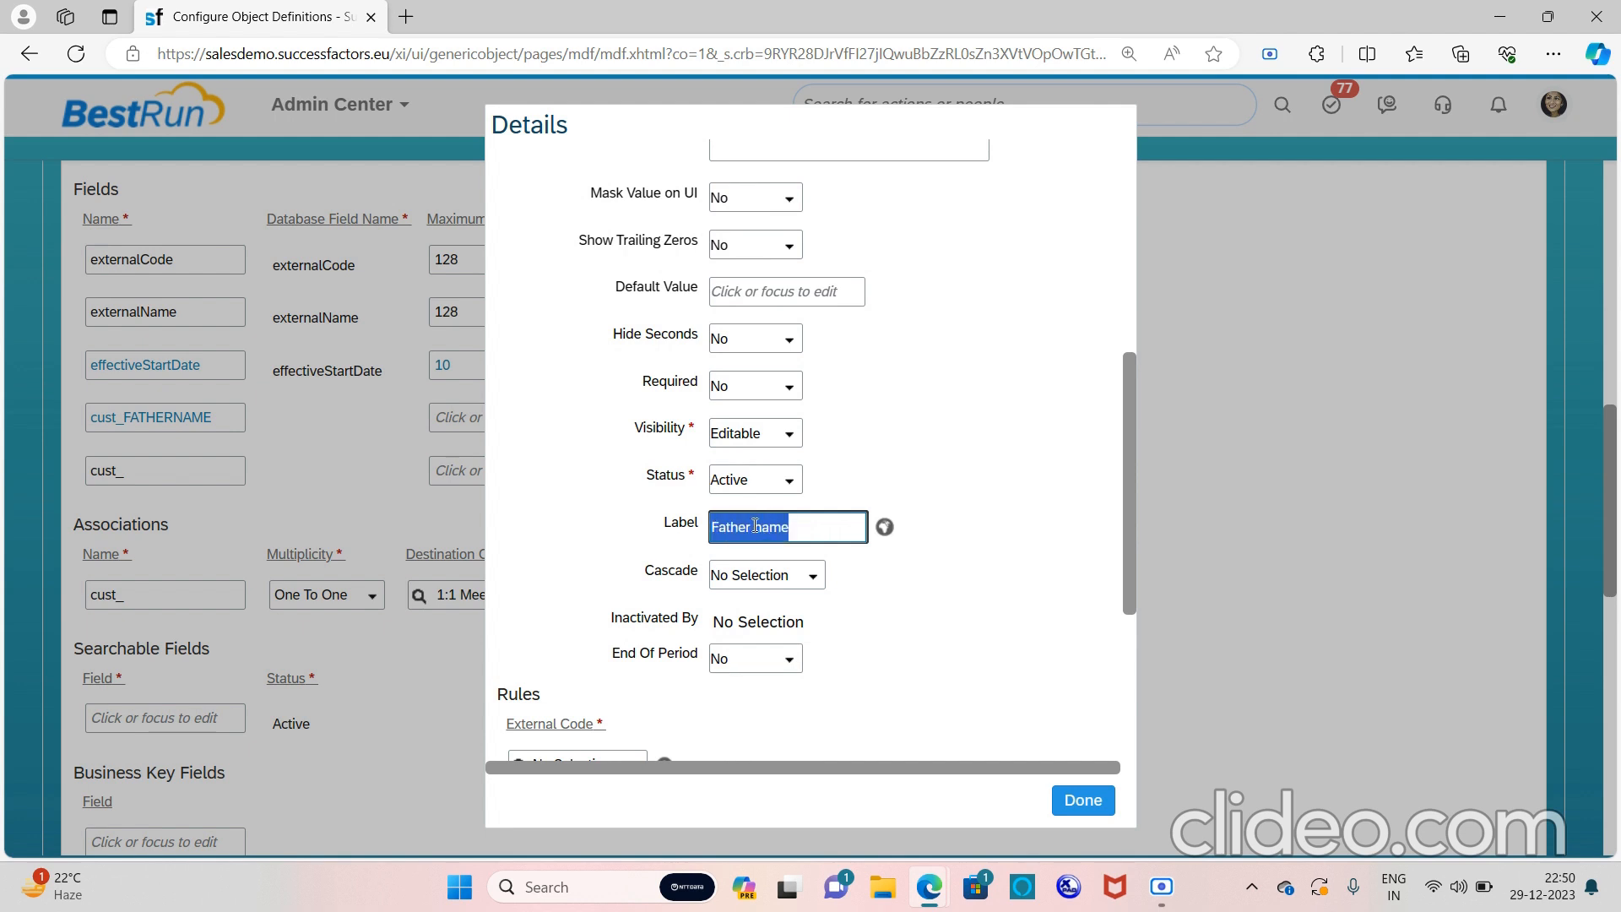
left_click(884, 527)
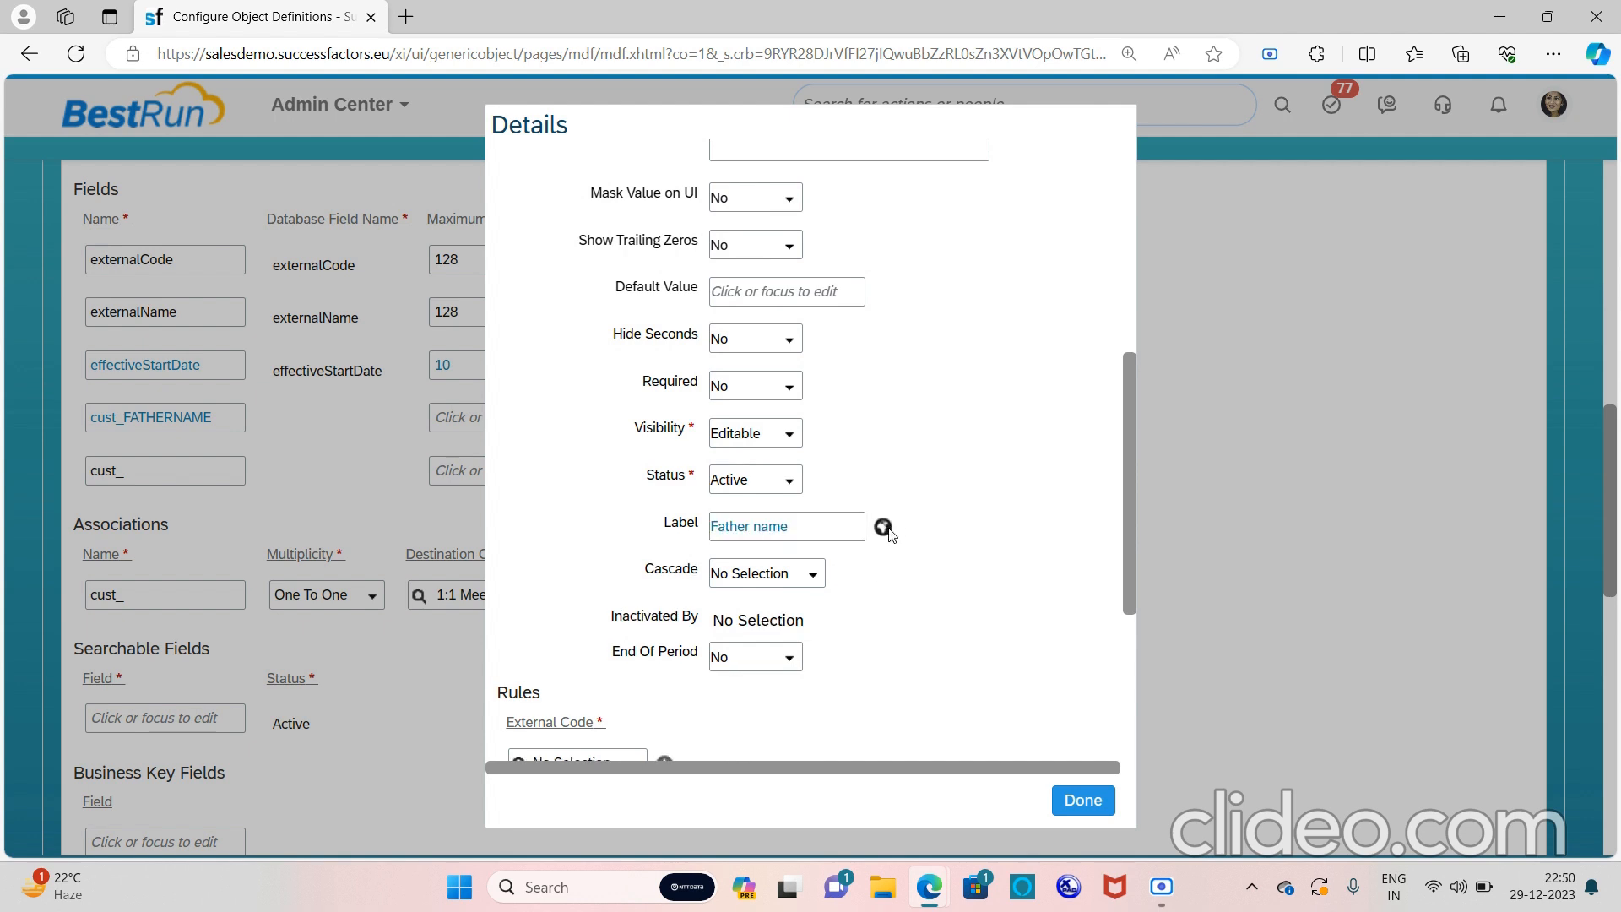
Set the Default, UK English and DEBUG label translations to Father name and close the details
left_click(884, 528)
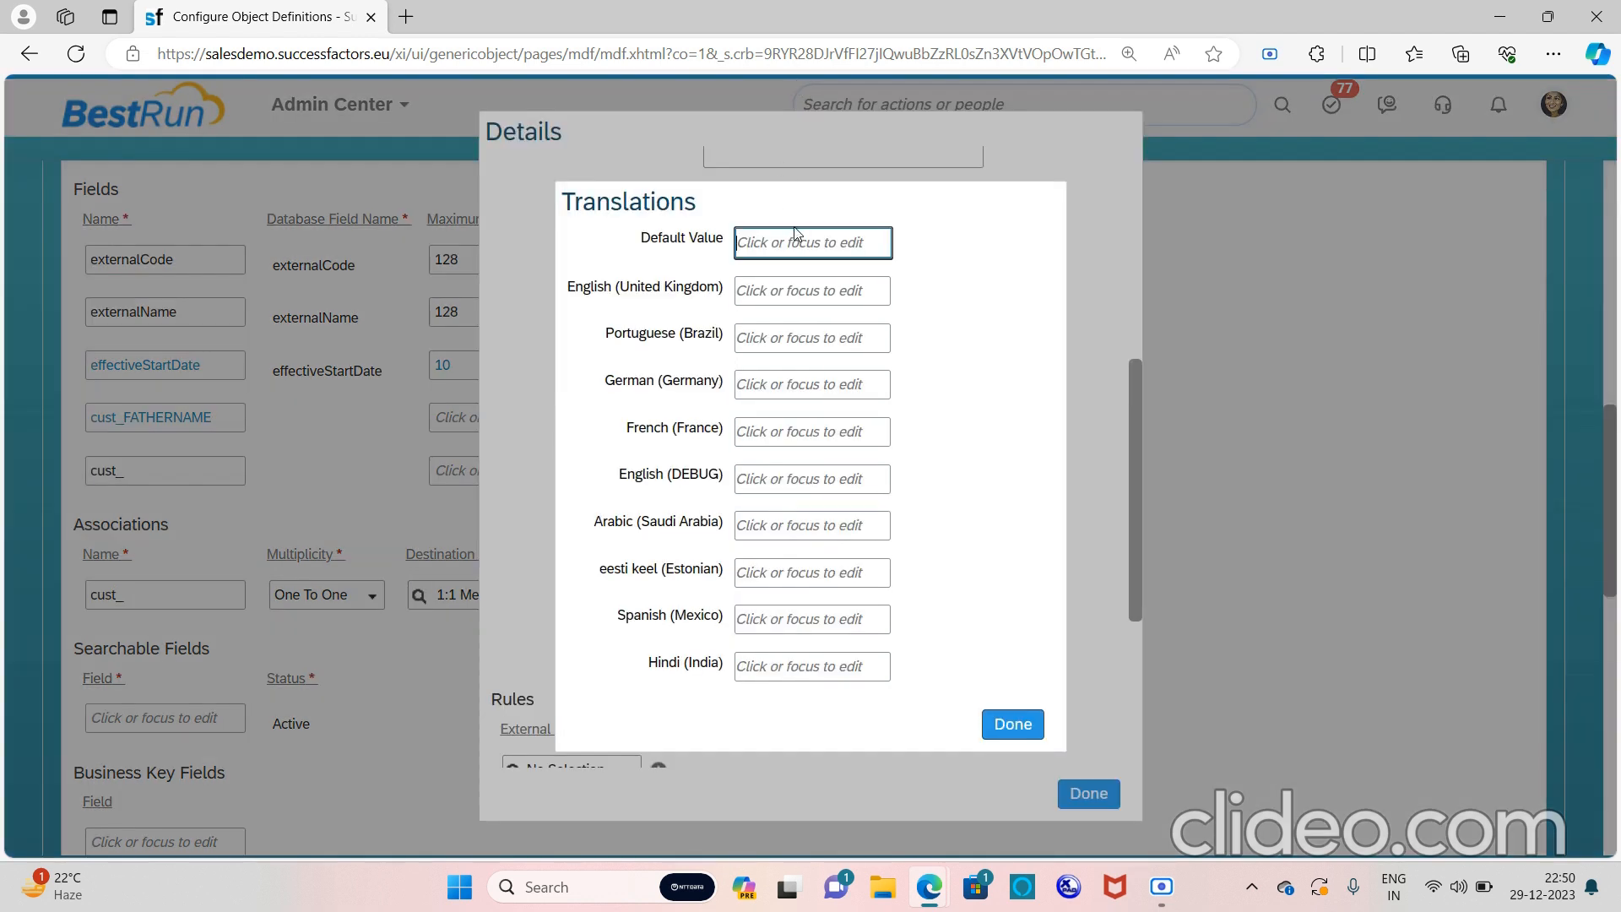
key("ctrl+v")
left_click(792, 291)
key("ctrl+v")
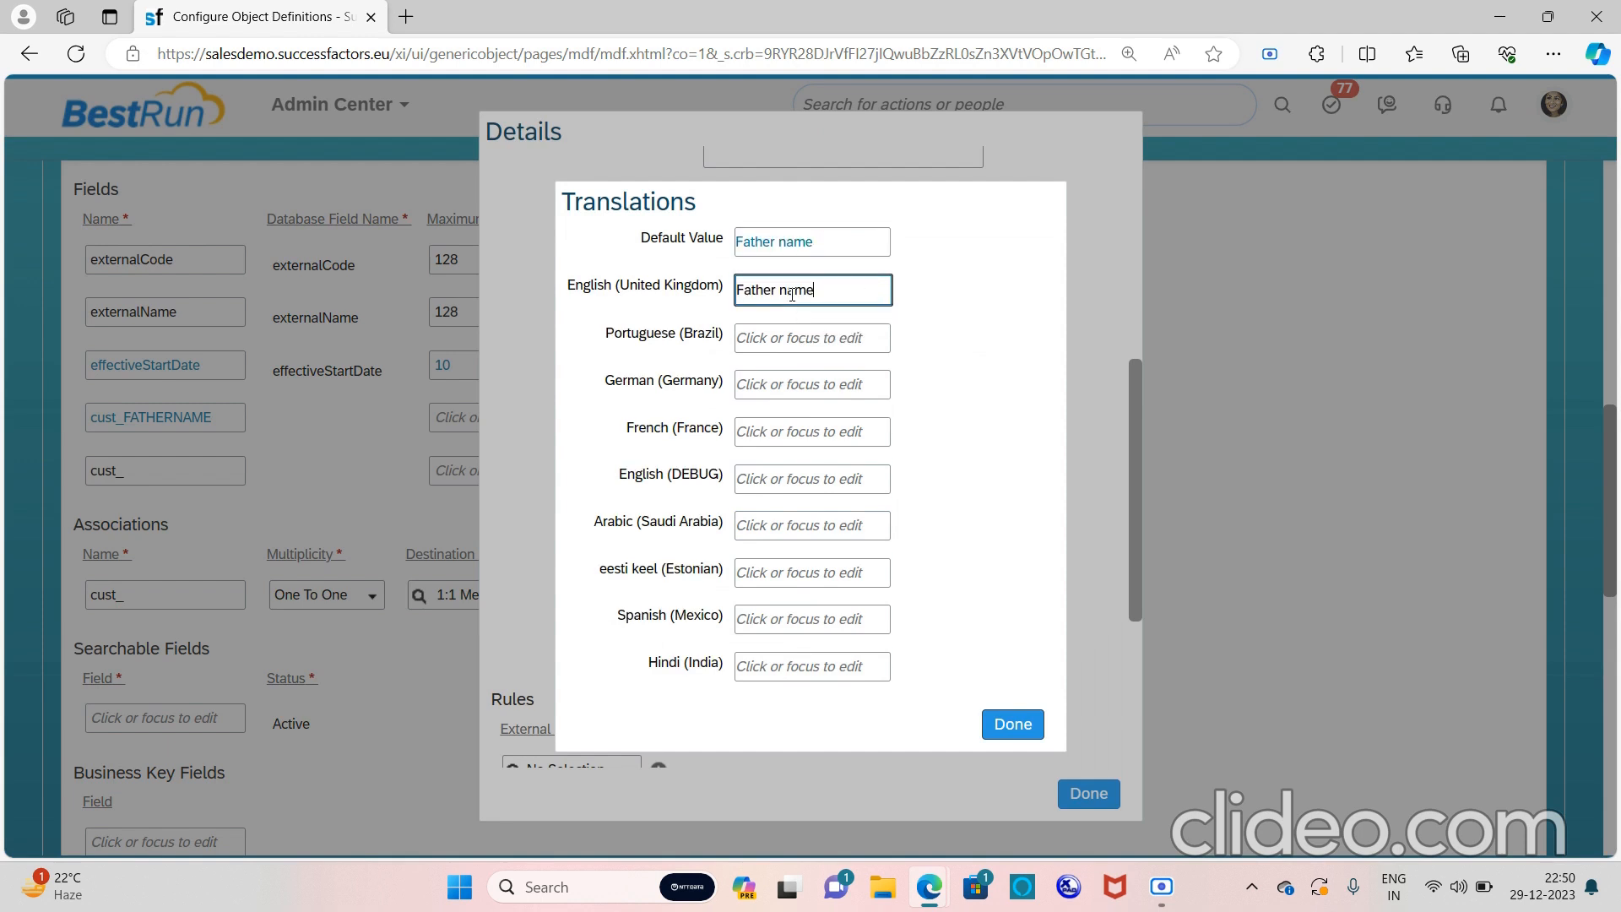
left_click(808, 473)
key("ctrl+v")
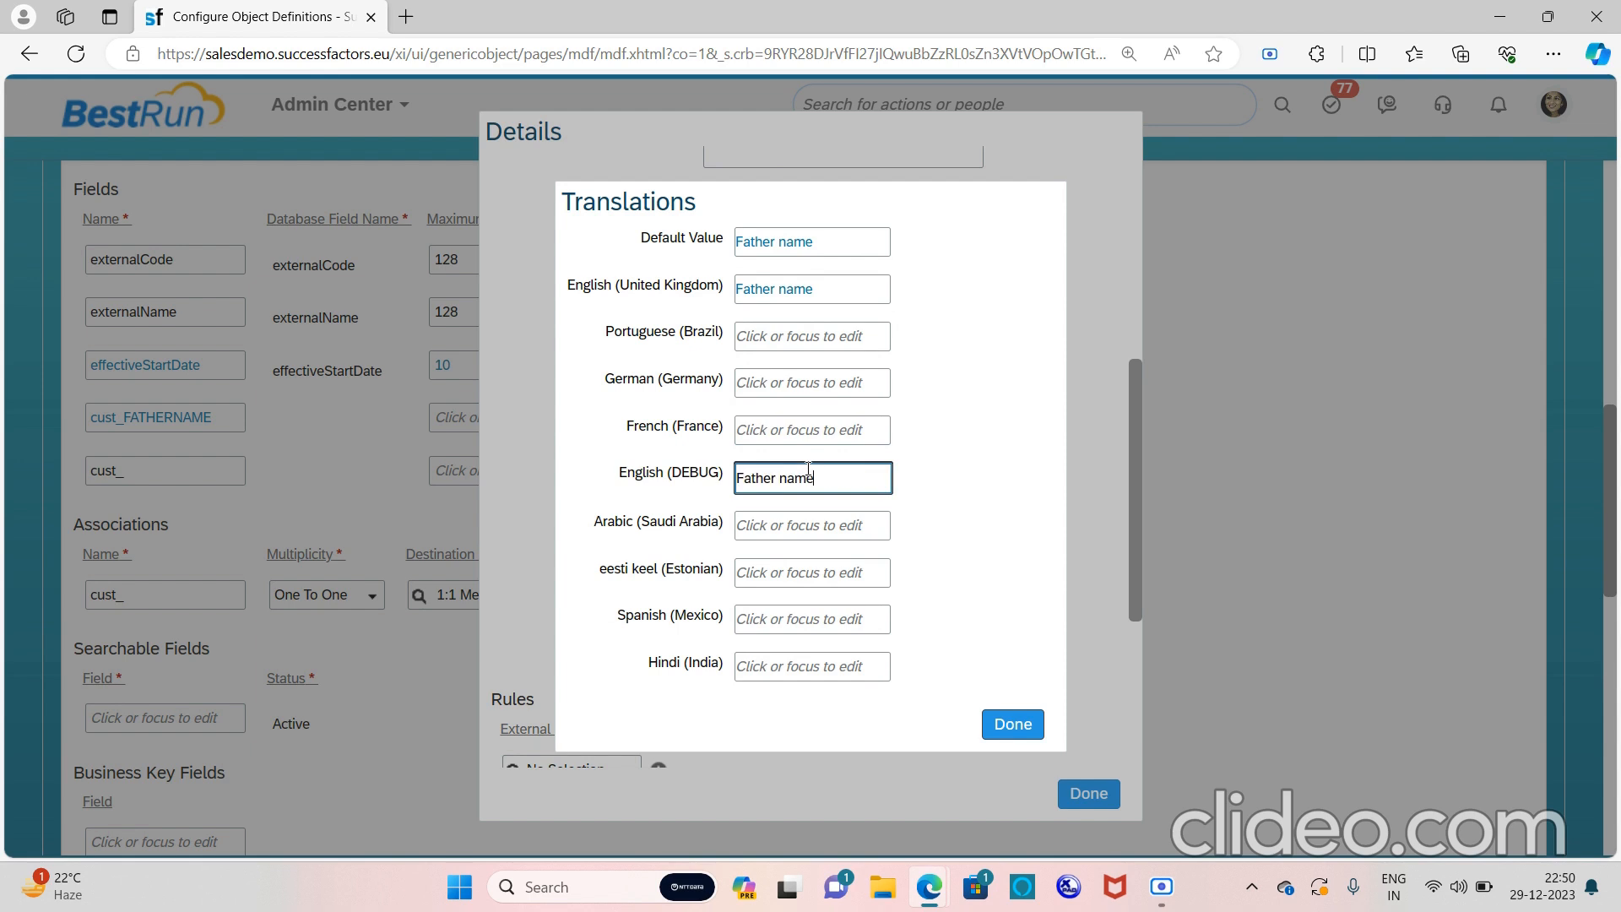
left_click(1013, 726)
left_click(1069, 801)
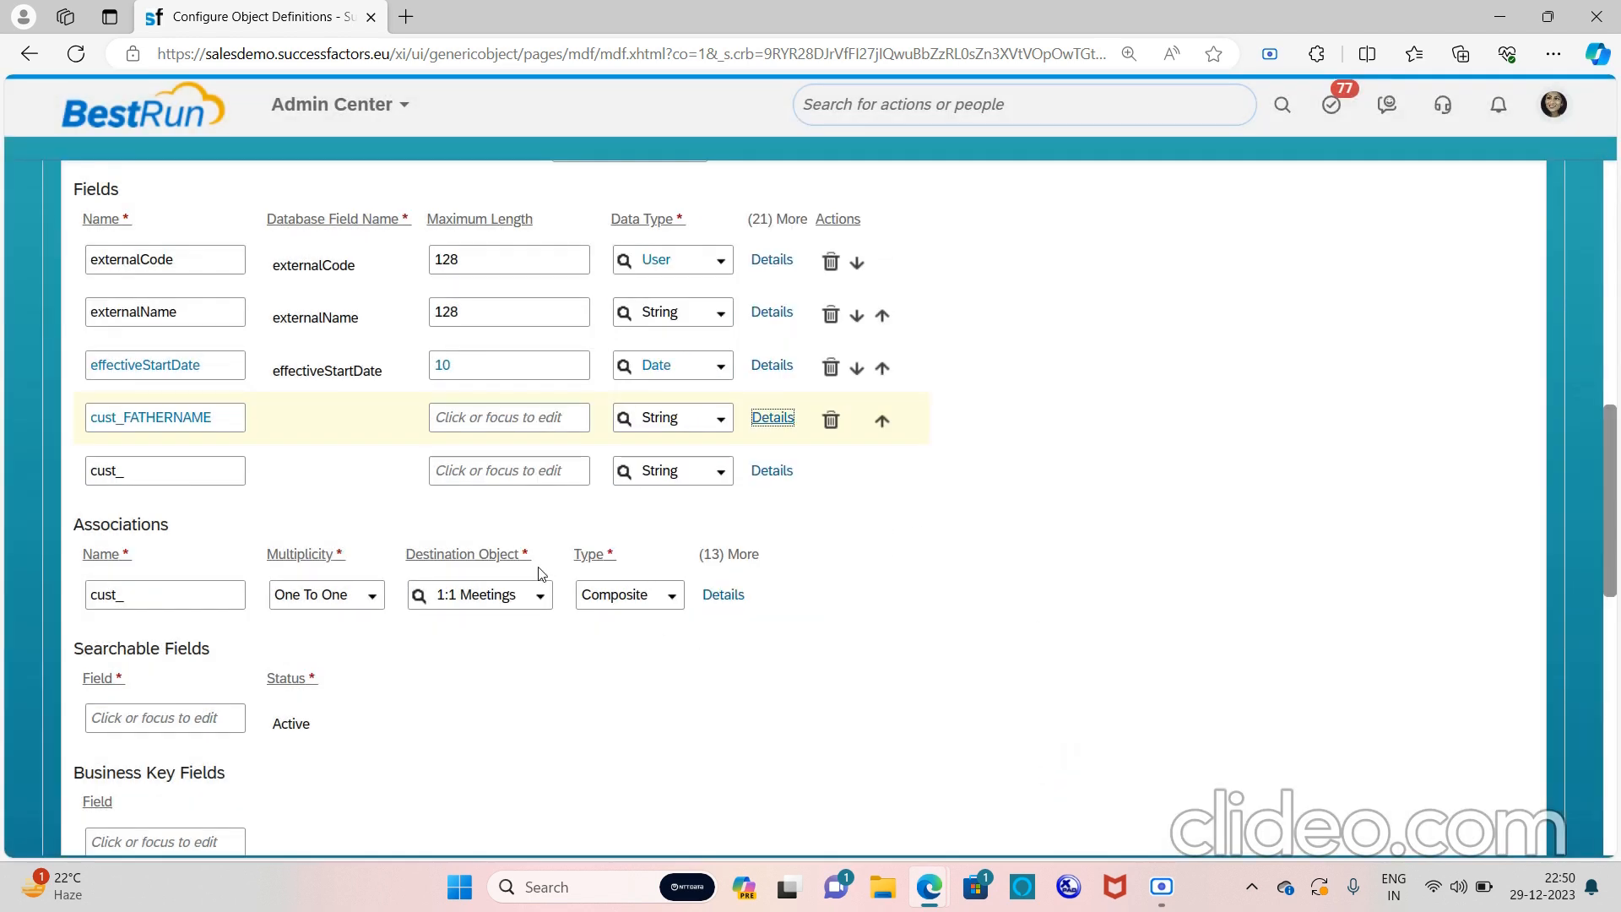
Add a field named Mothername, keeping it editable and not required
left_click(204, 468)
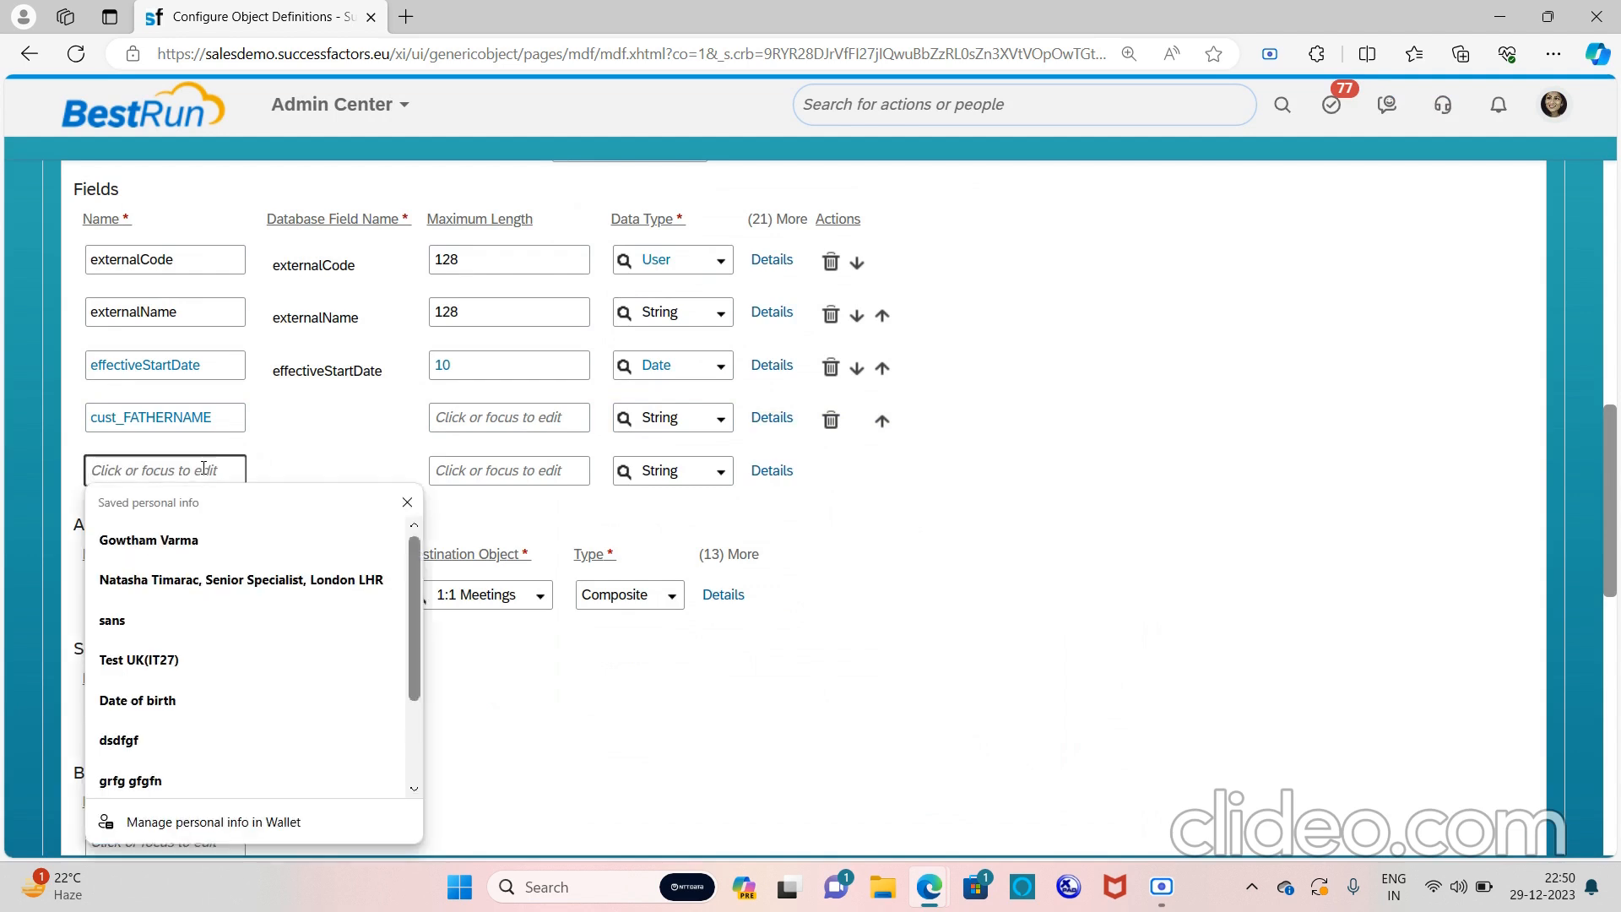
type("Mother")
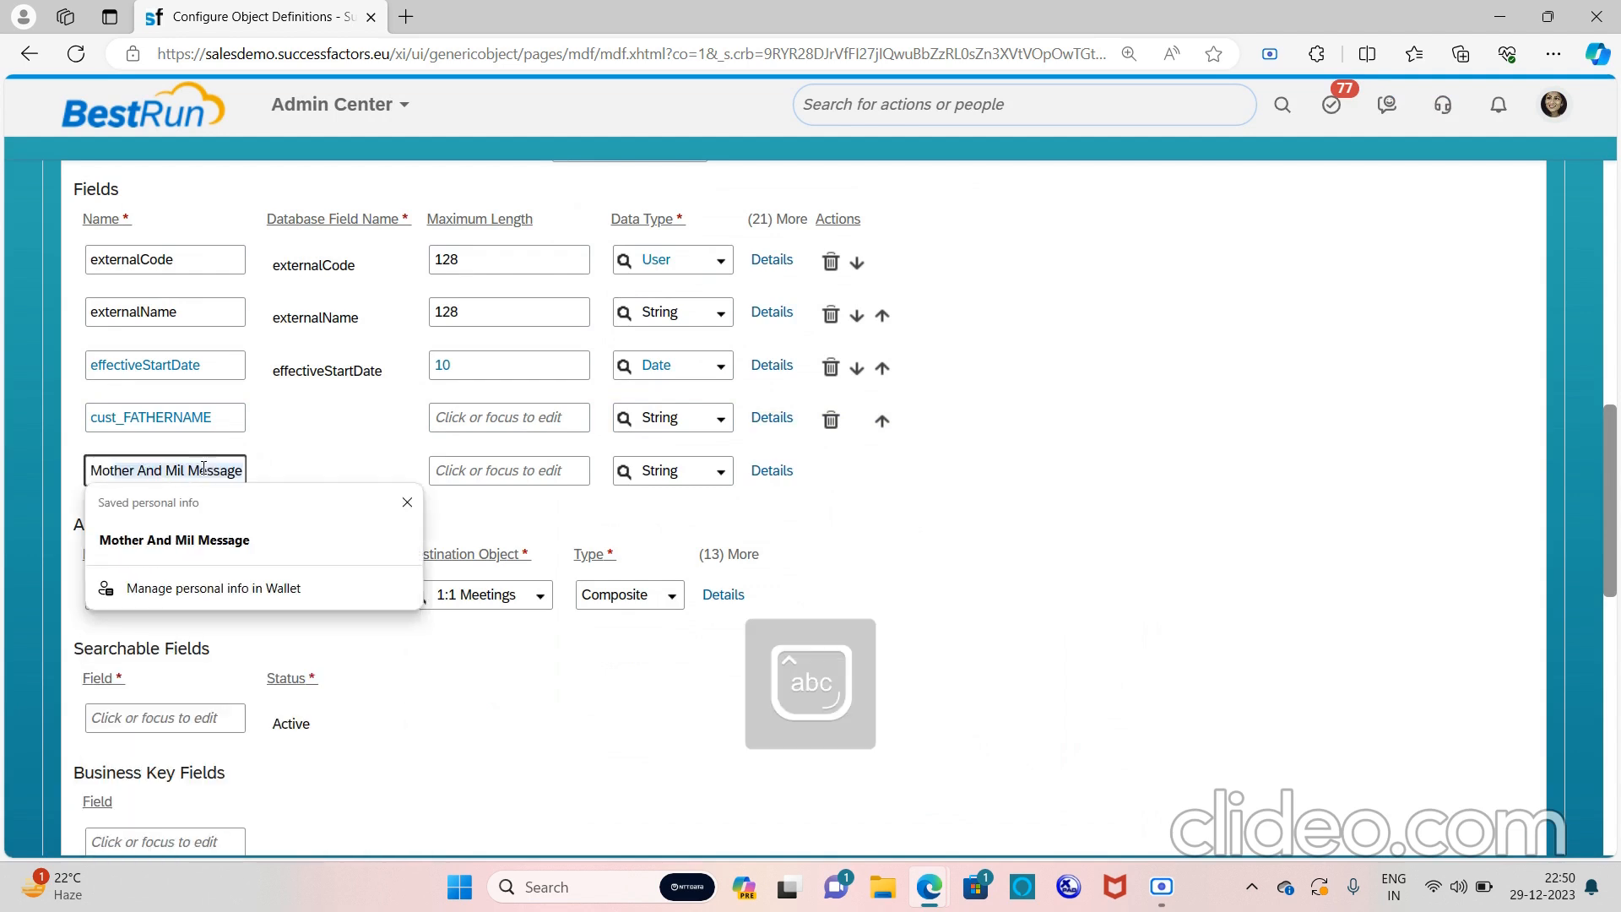
type("name")
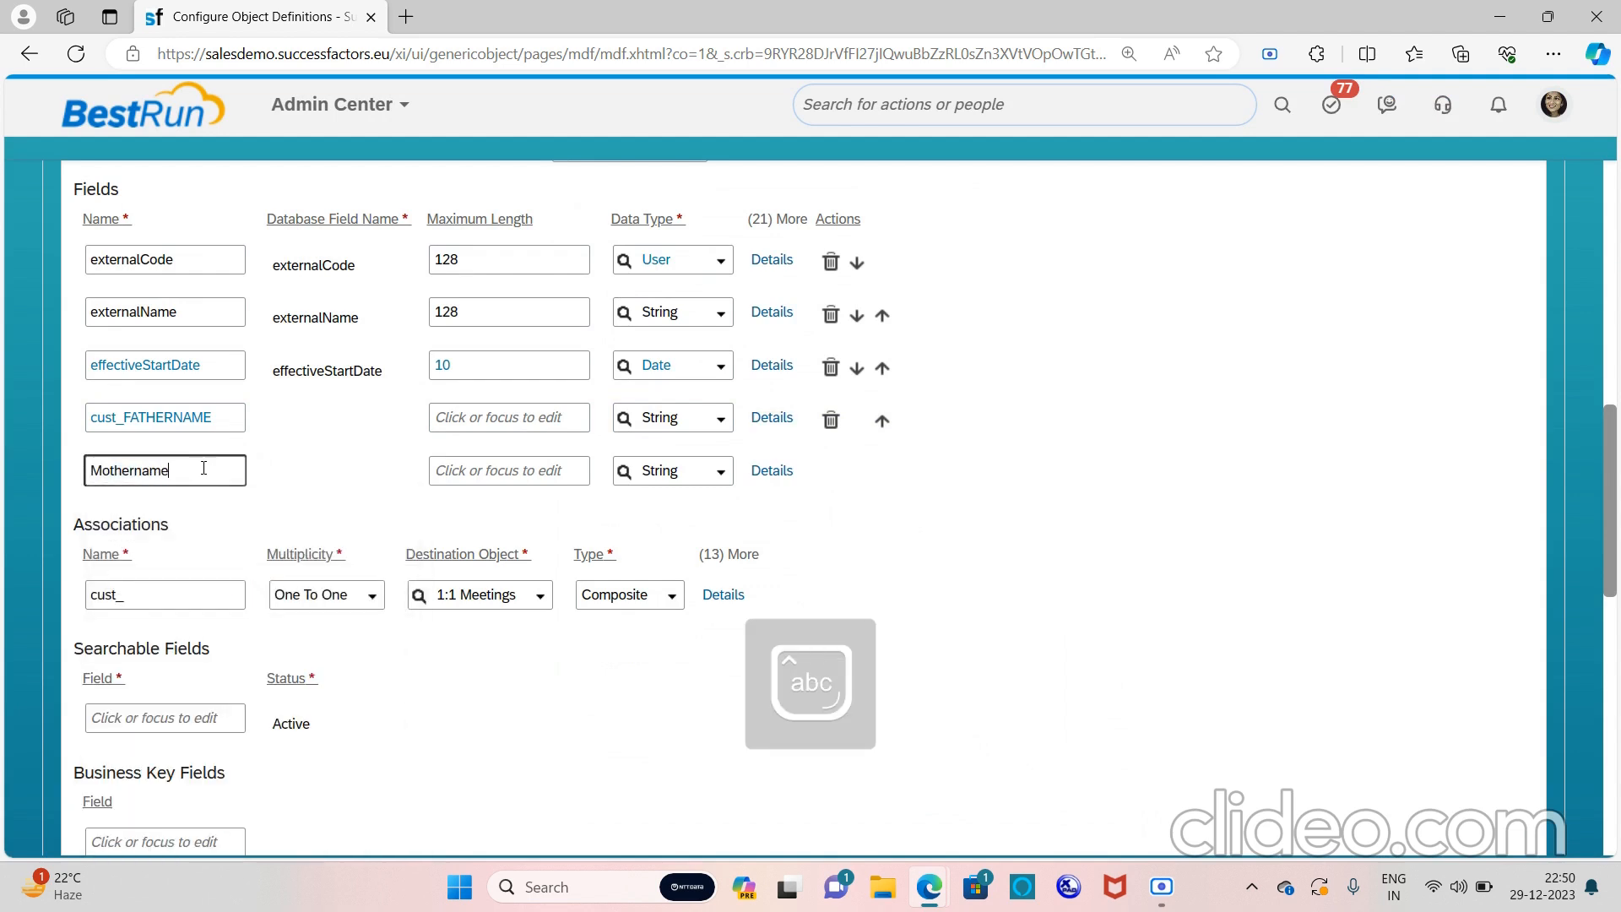
left_click(769, 472)
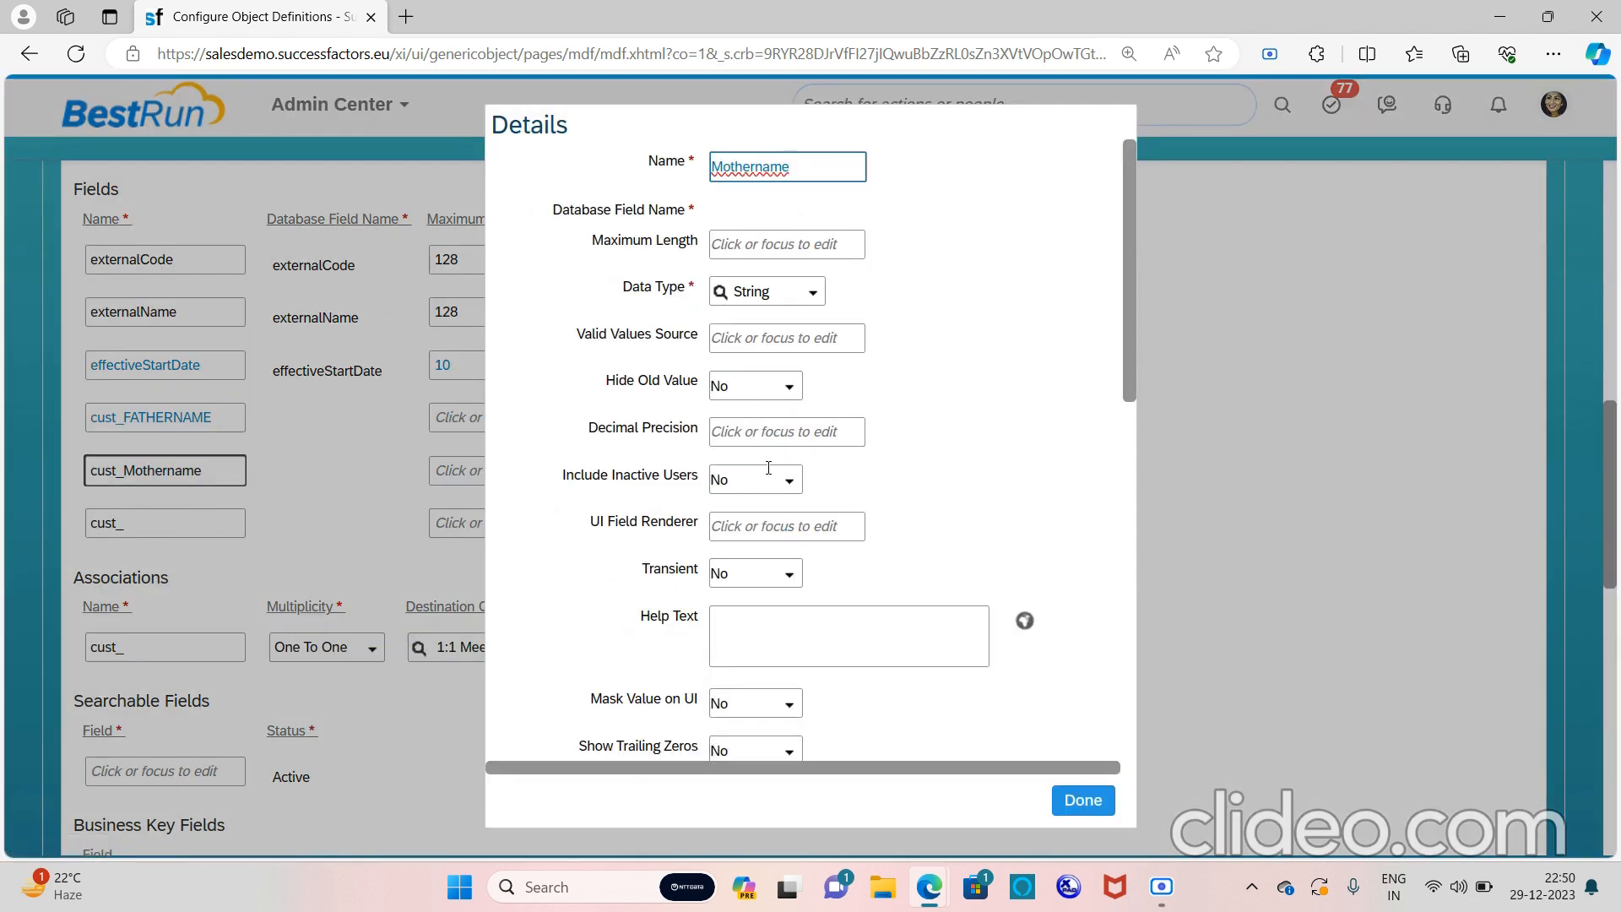
scroll(861, 411, "down", 9)
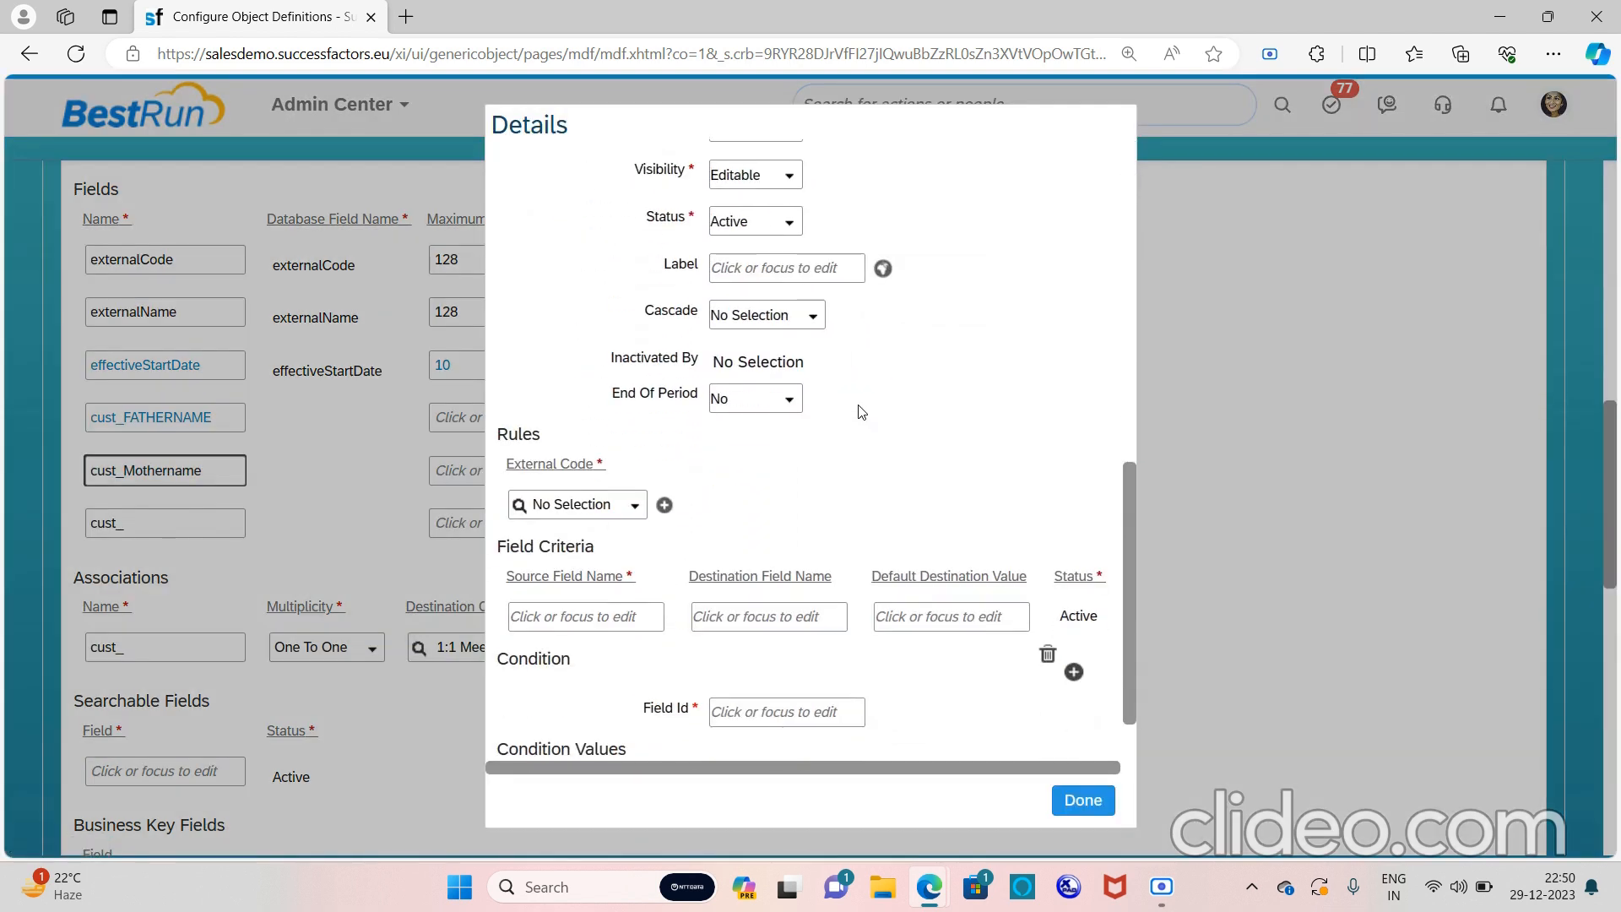
scroll(768, 318, "up", 1)
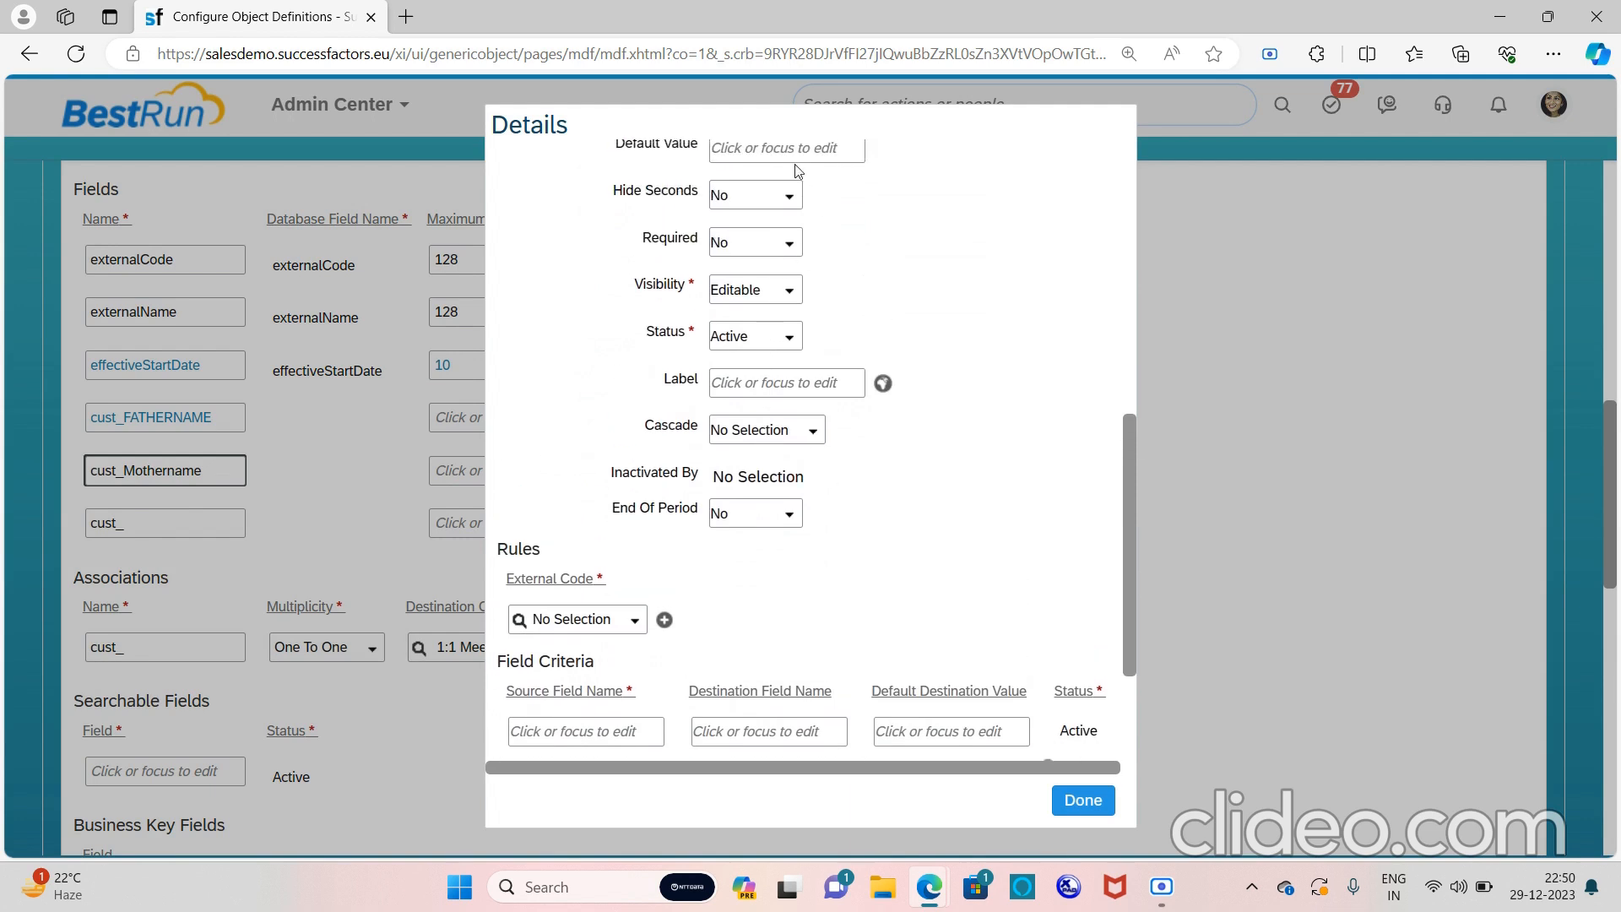
left_click(789, 290)
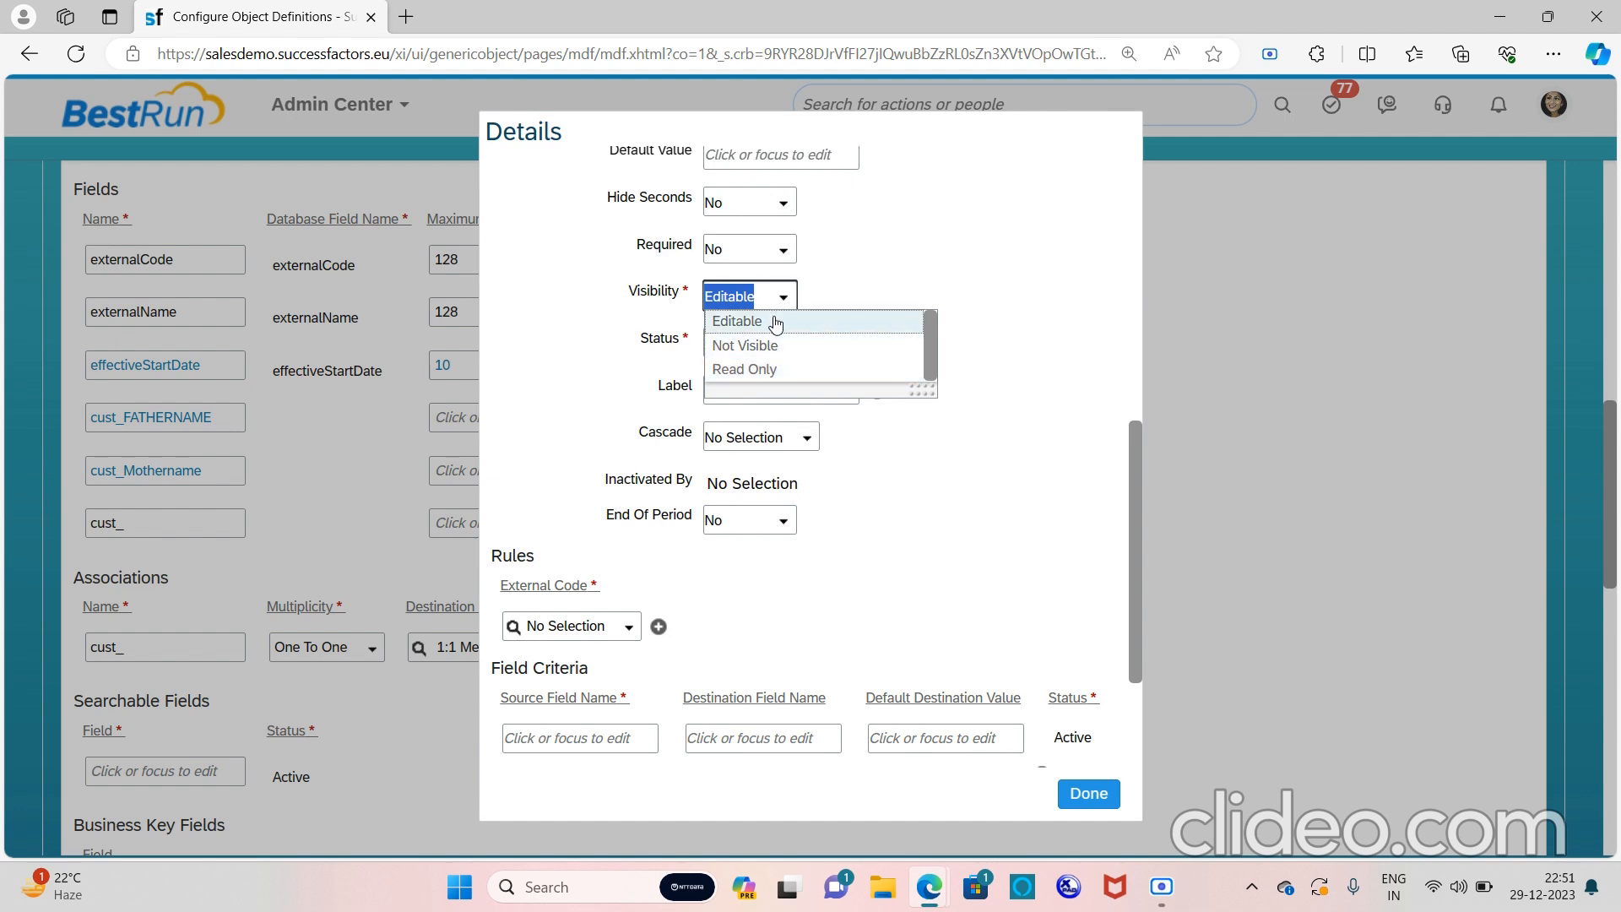
left_click(887, 220)
left_click(782, 253)
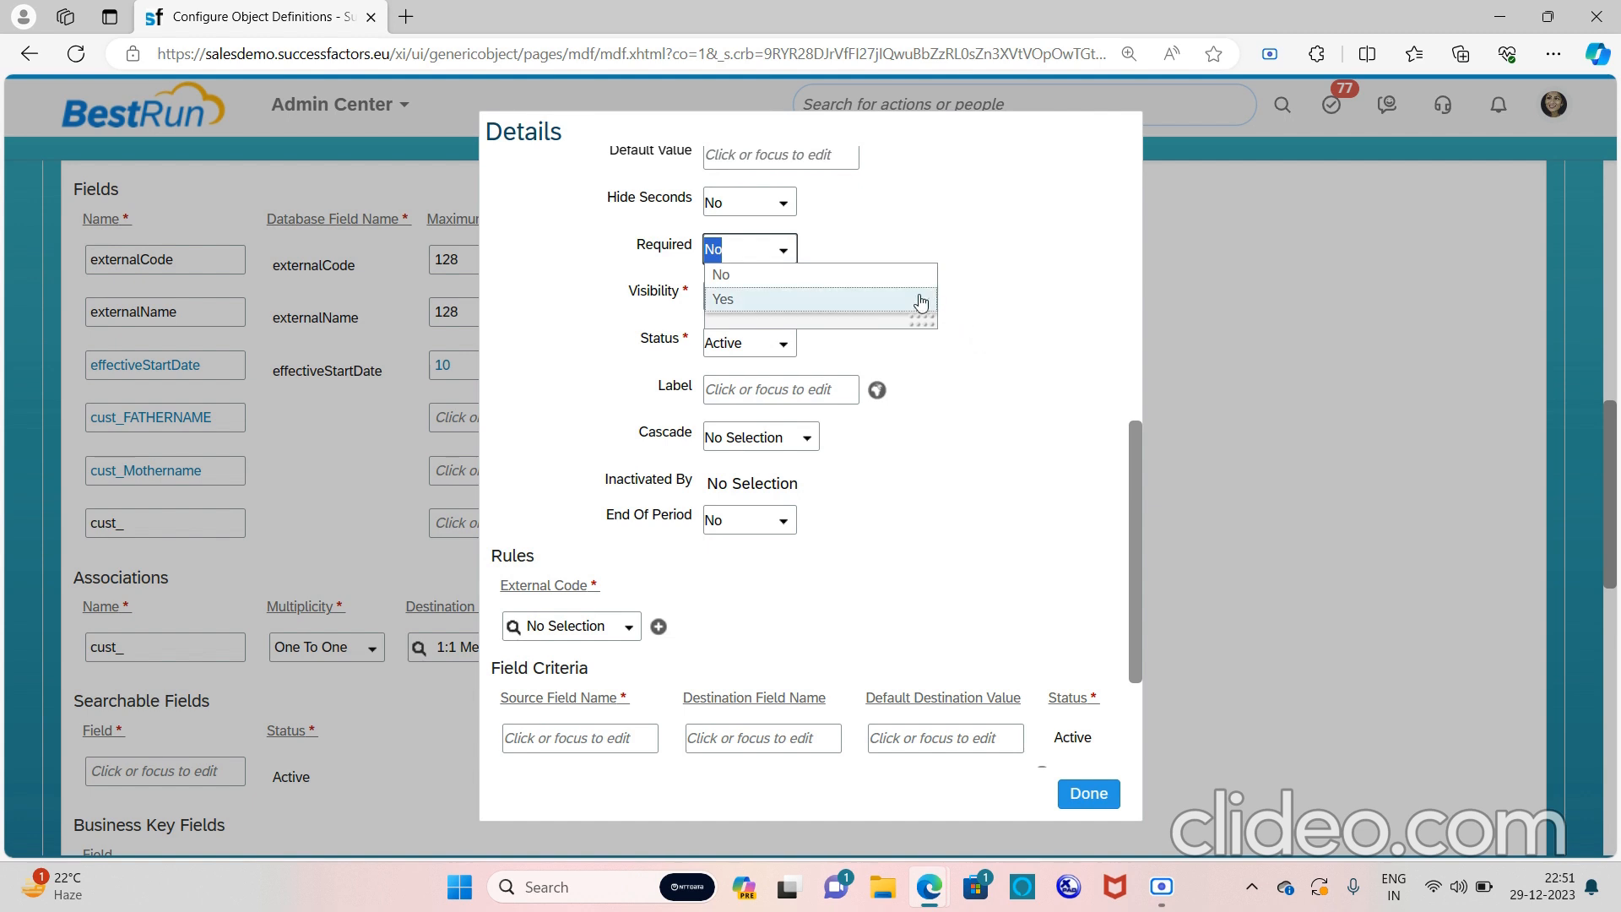
left_click(875, 281)
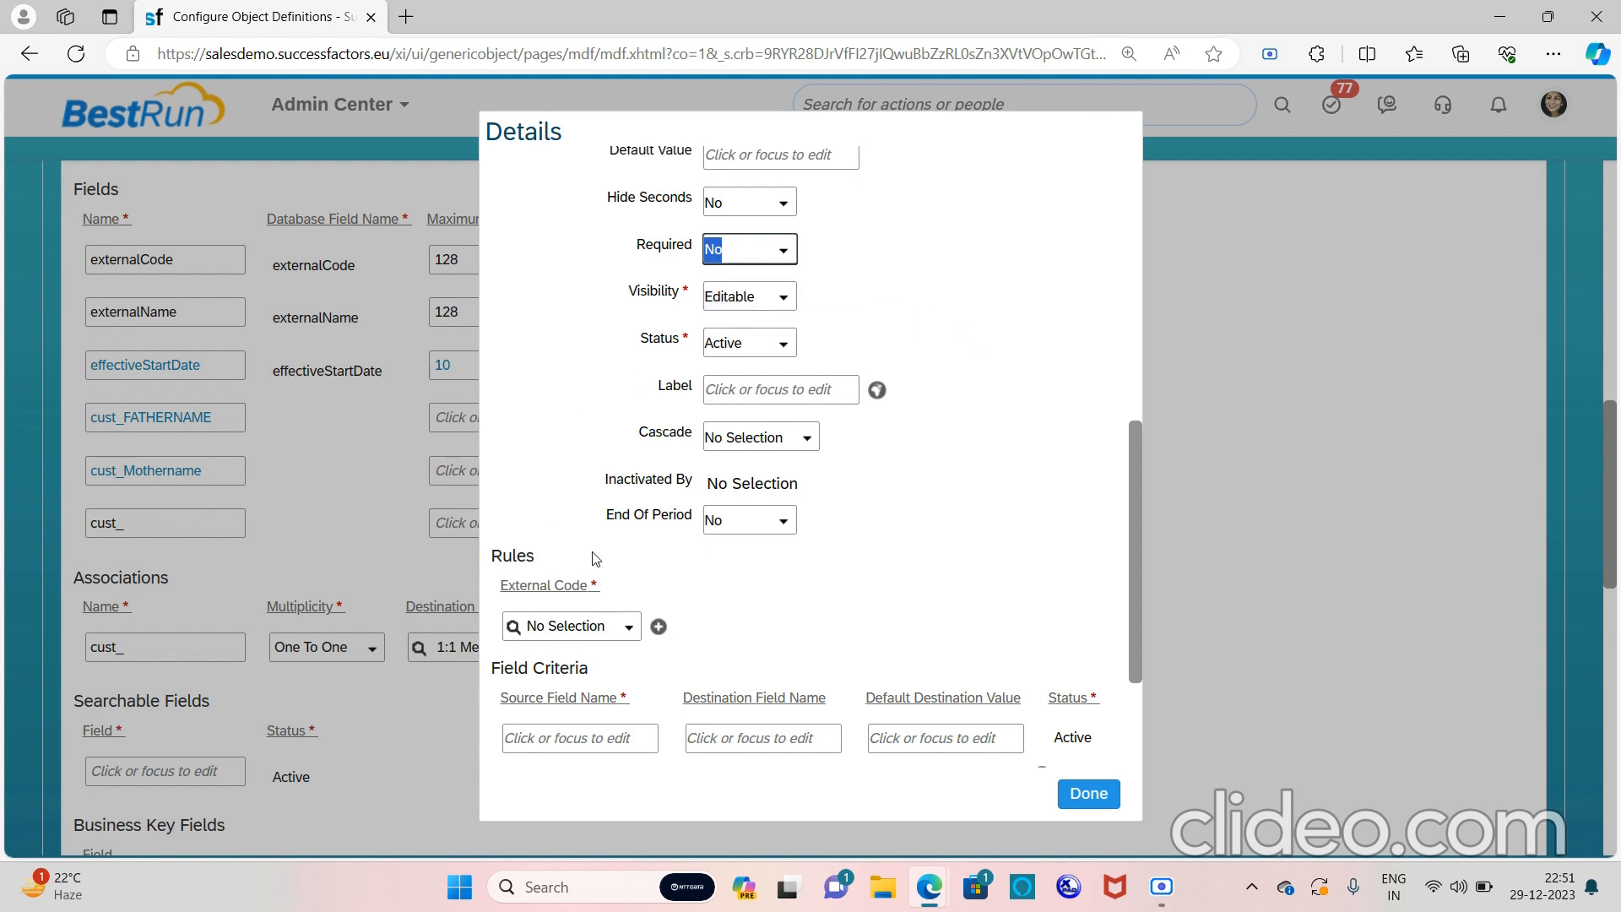
Label the Mothername field 'Mother Name' and close its details
scroll(756, 506, "down", 1)
scroll(757, 473, "up", 1)
left_click(762, 377)
key("Caps_Lock")
type("M")
key("Caps_Lock")
type("other")
key("Caps_Lock")
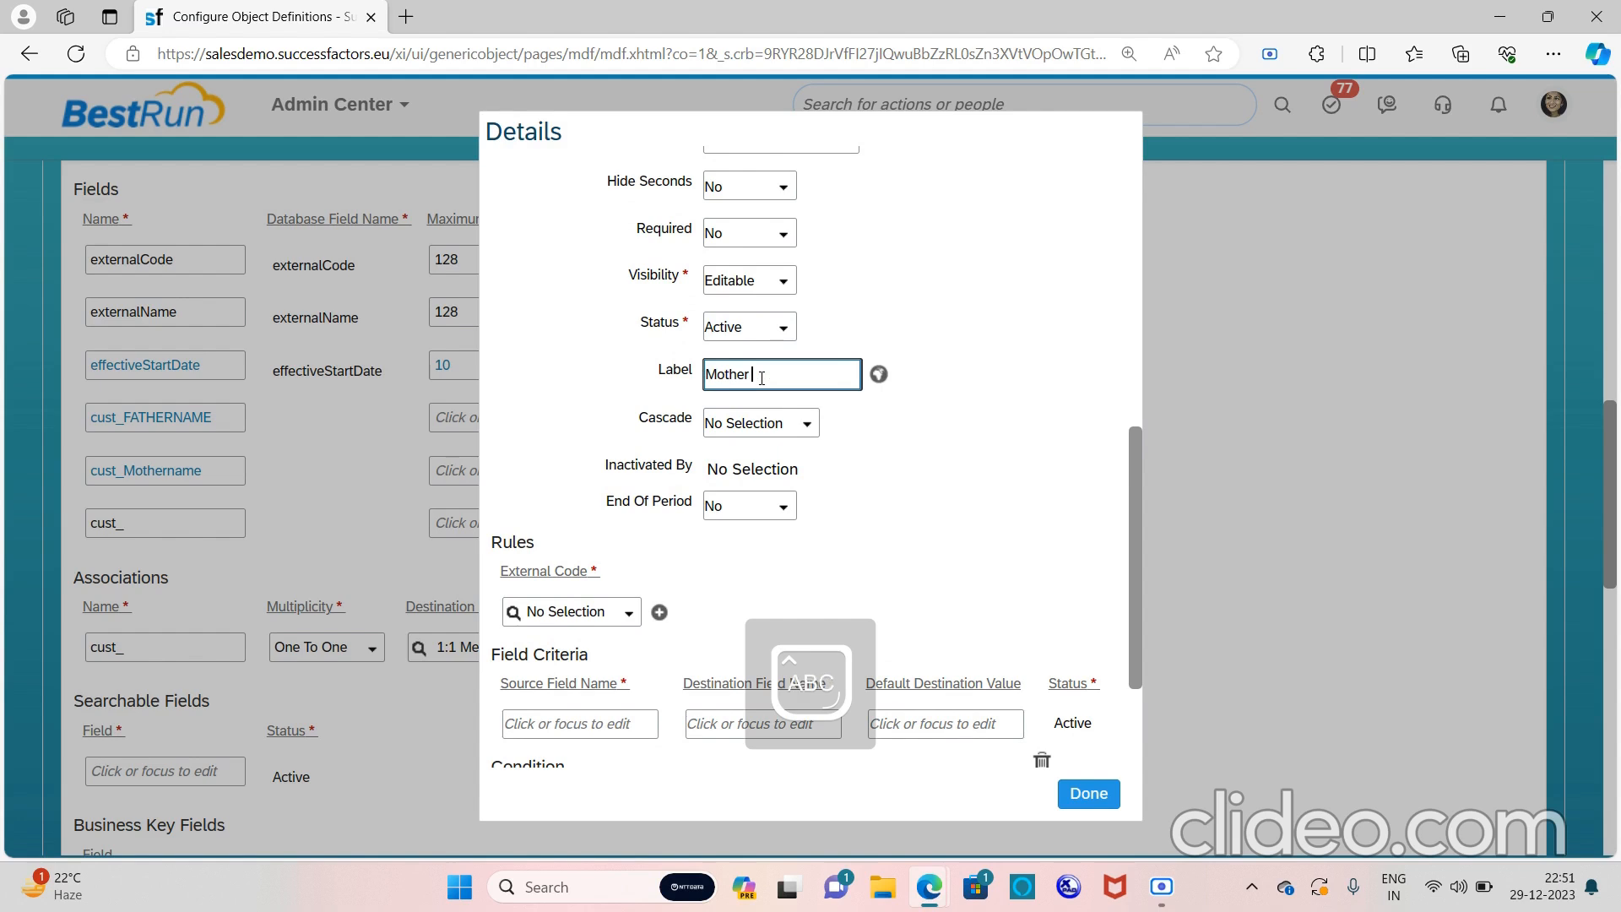
type("N")
key("Caps_Lock")
type("ame")
scroll(1045, 606, "down", 2)
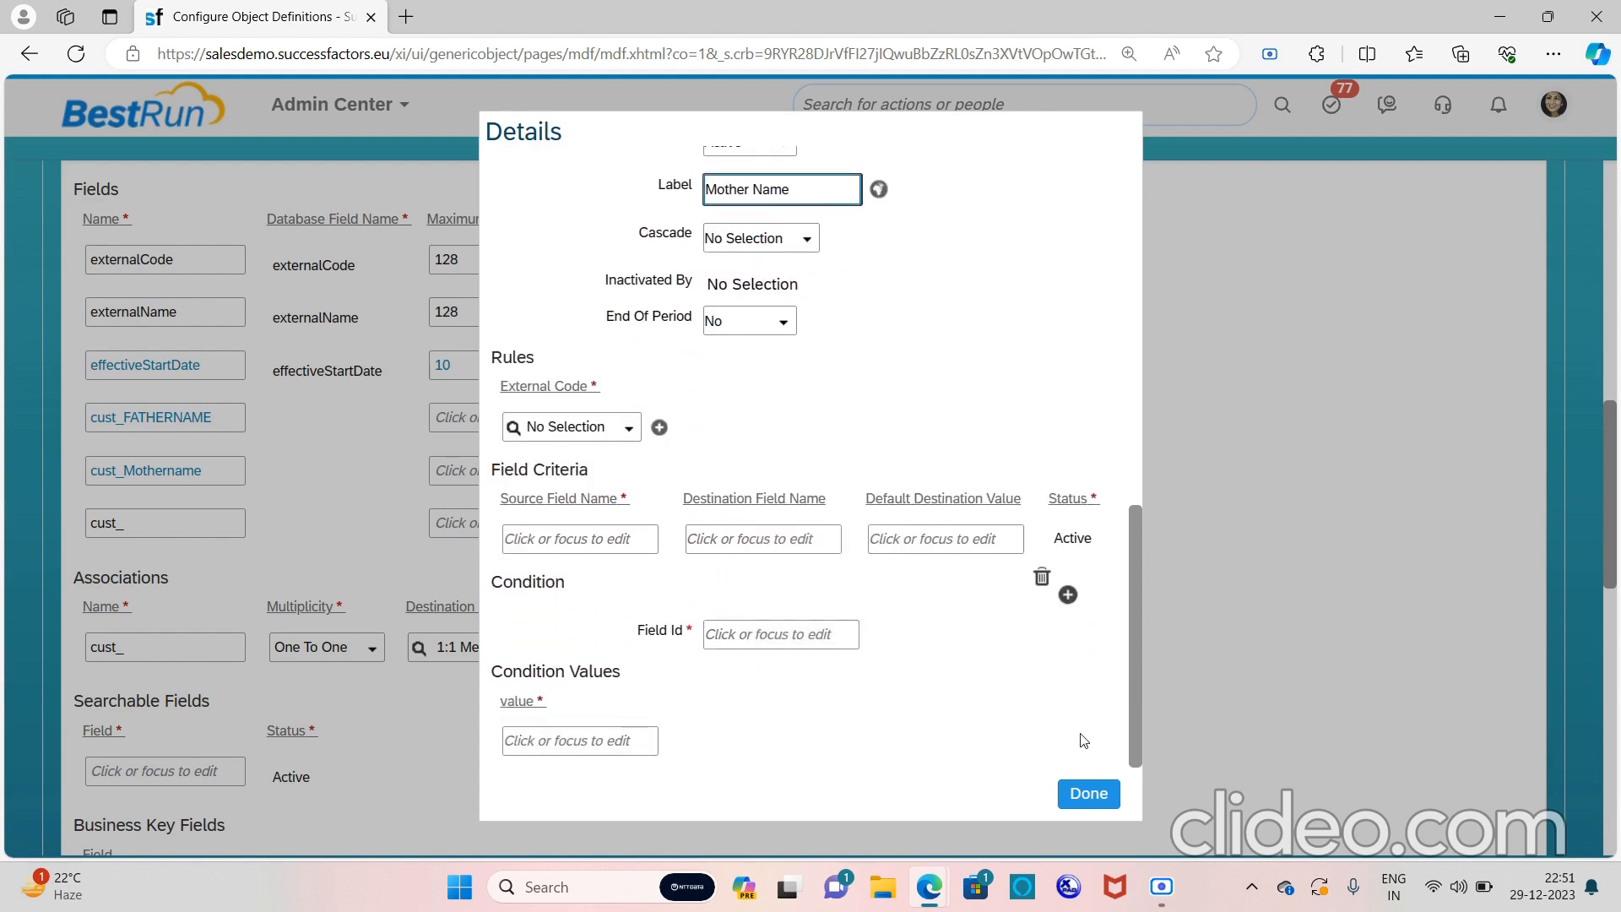
left_click(1089, 794)
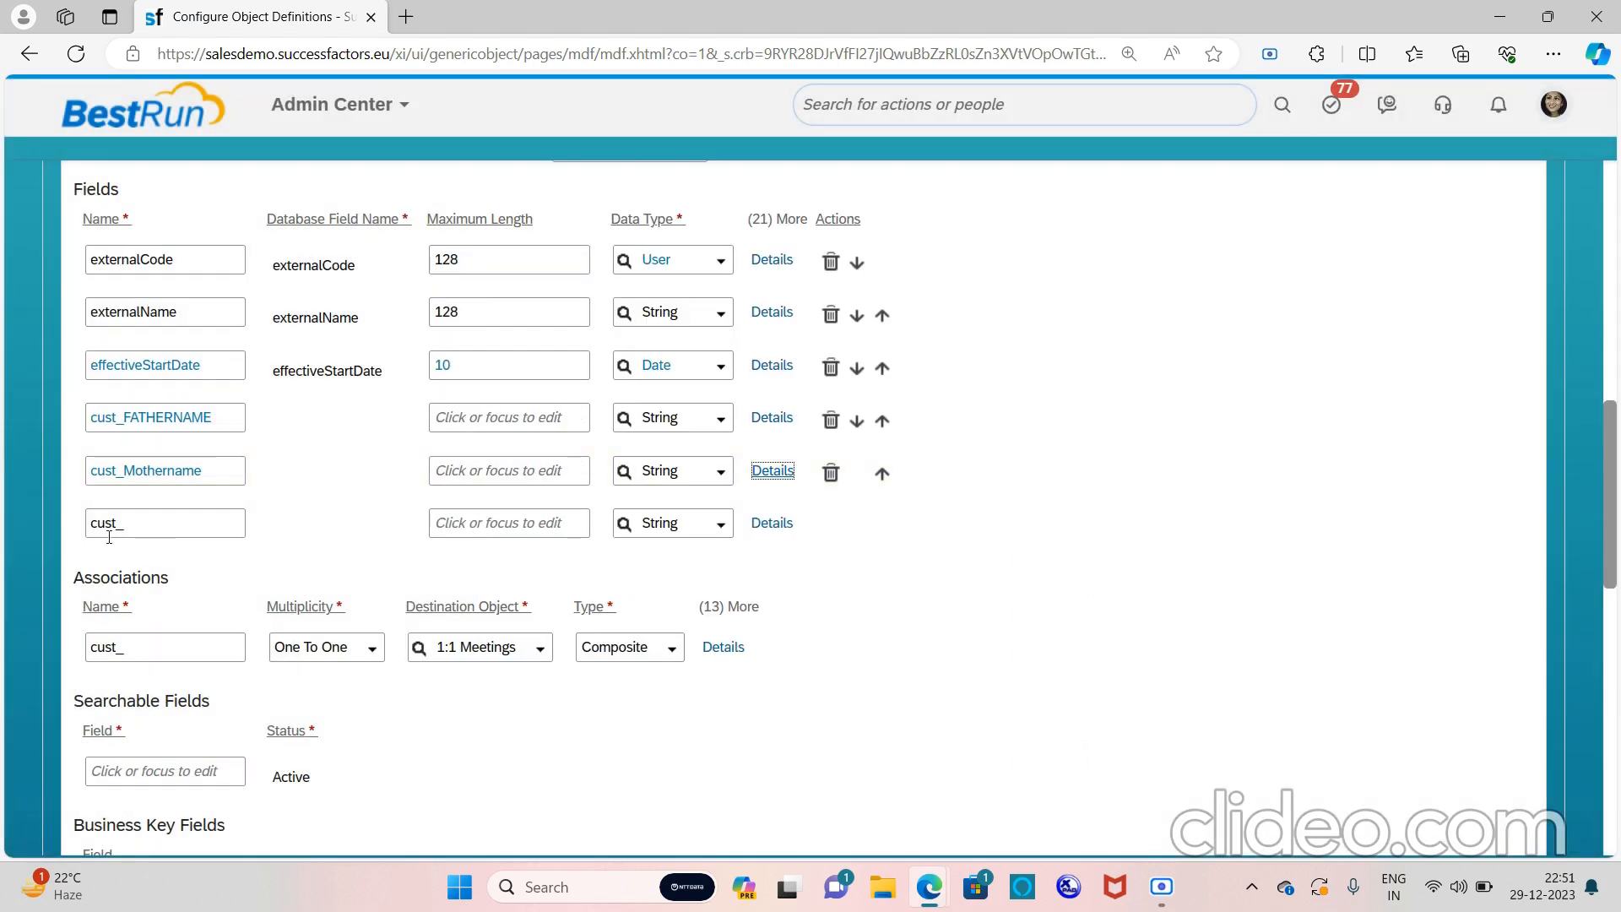
Name the next empty field SisterName
left_click(164, 523)
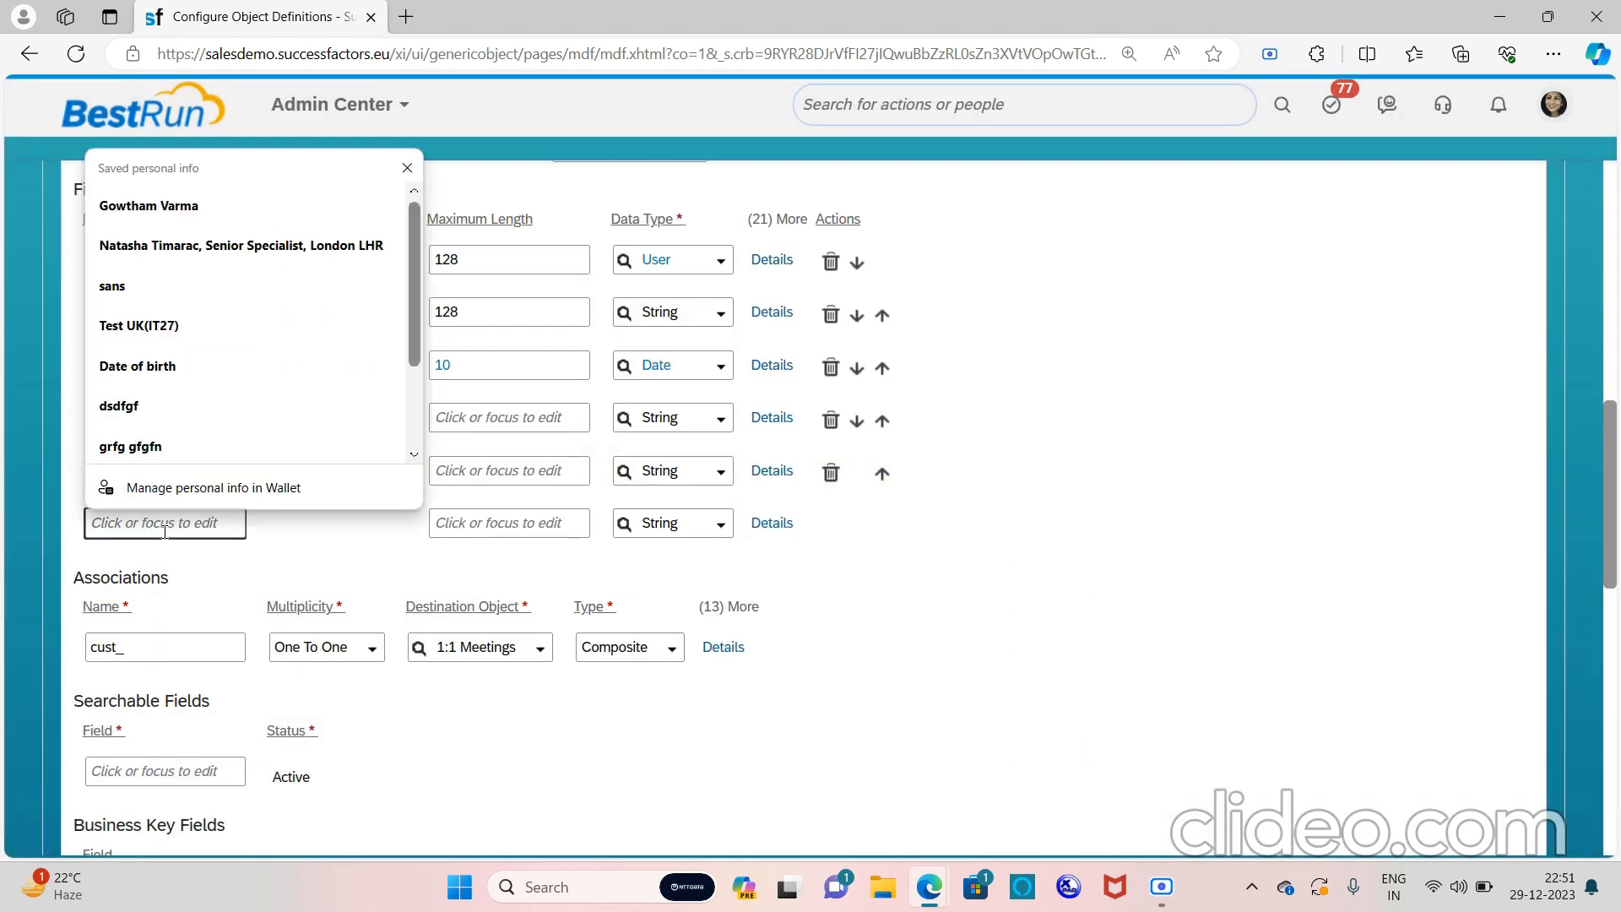
key("Caps_Lock")
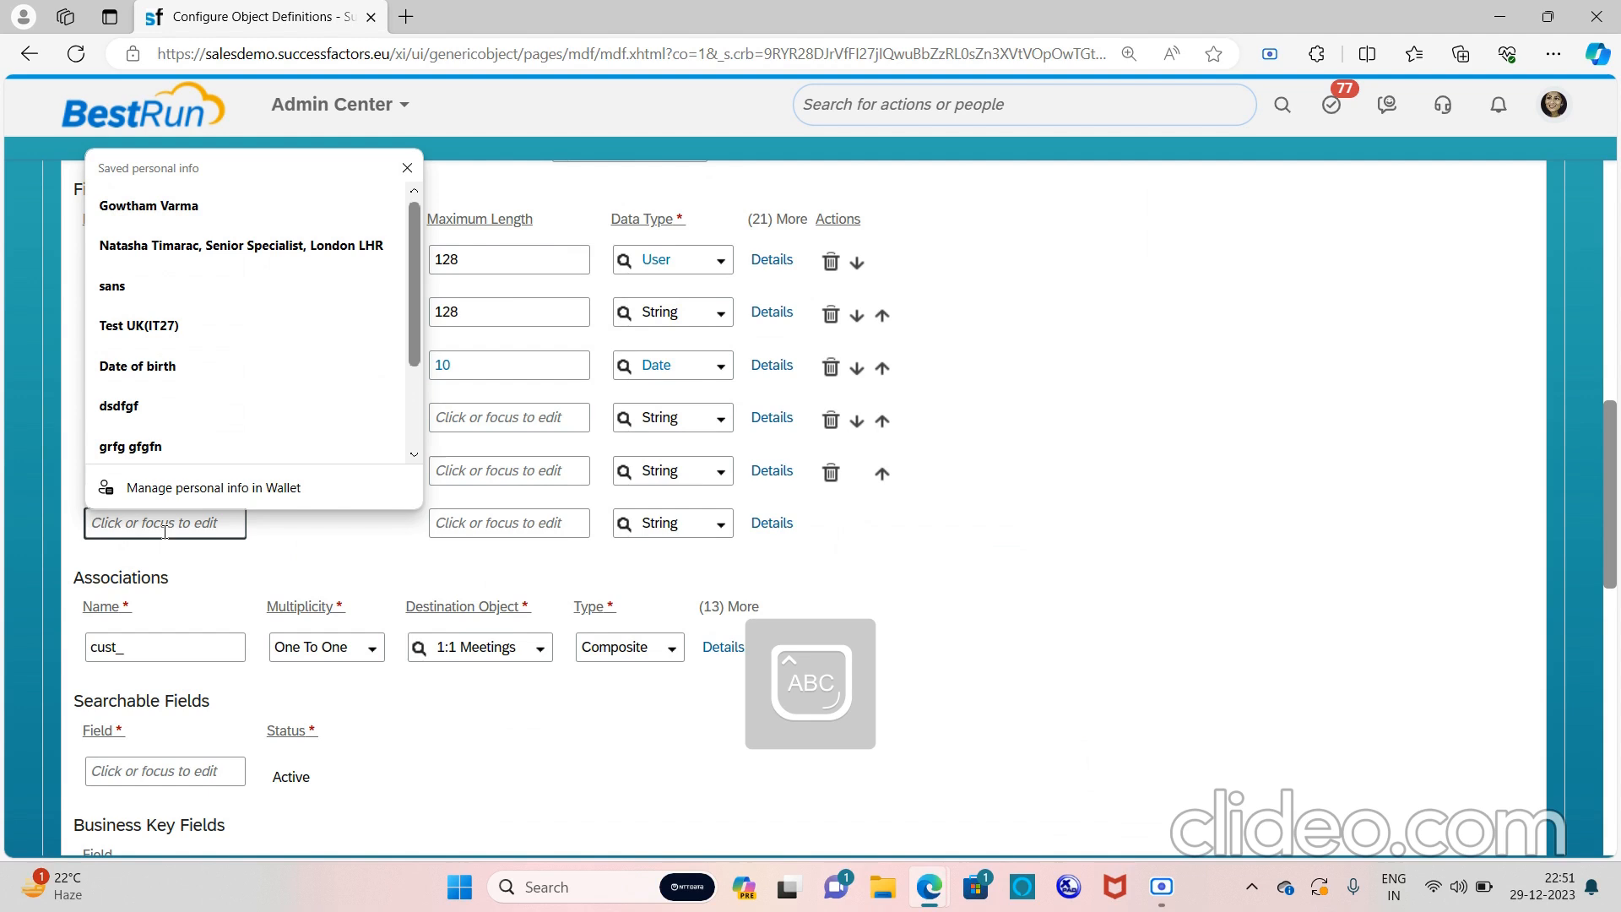
type("S")
key("Caps_Lock")
type("is")
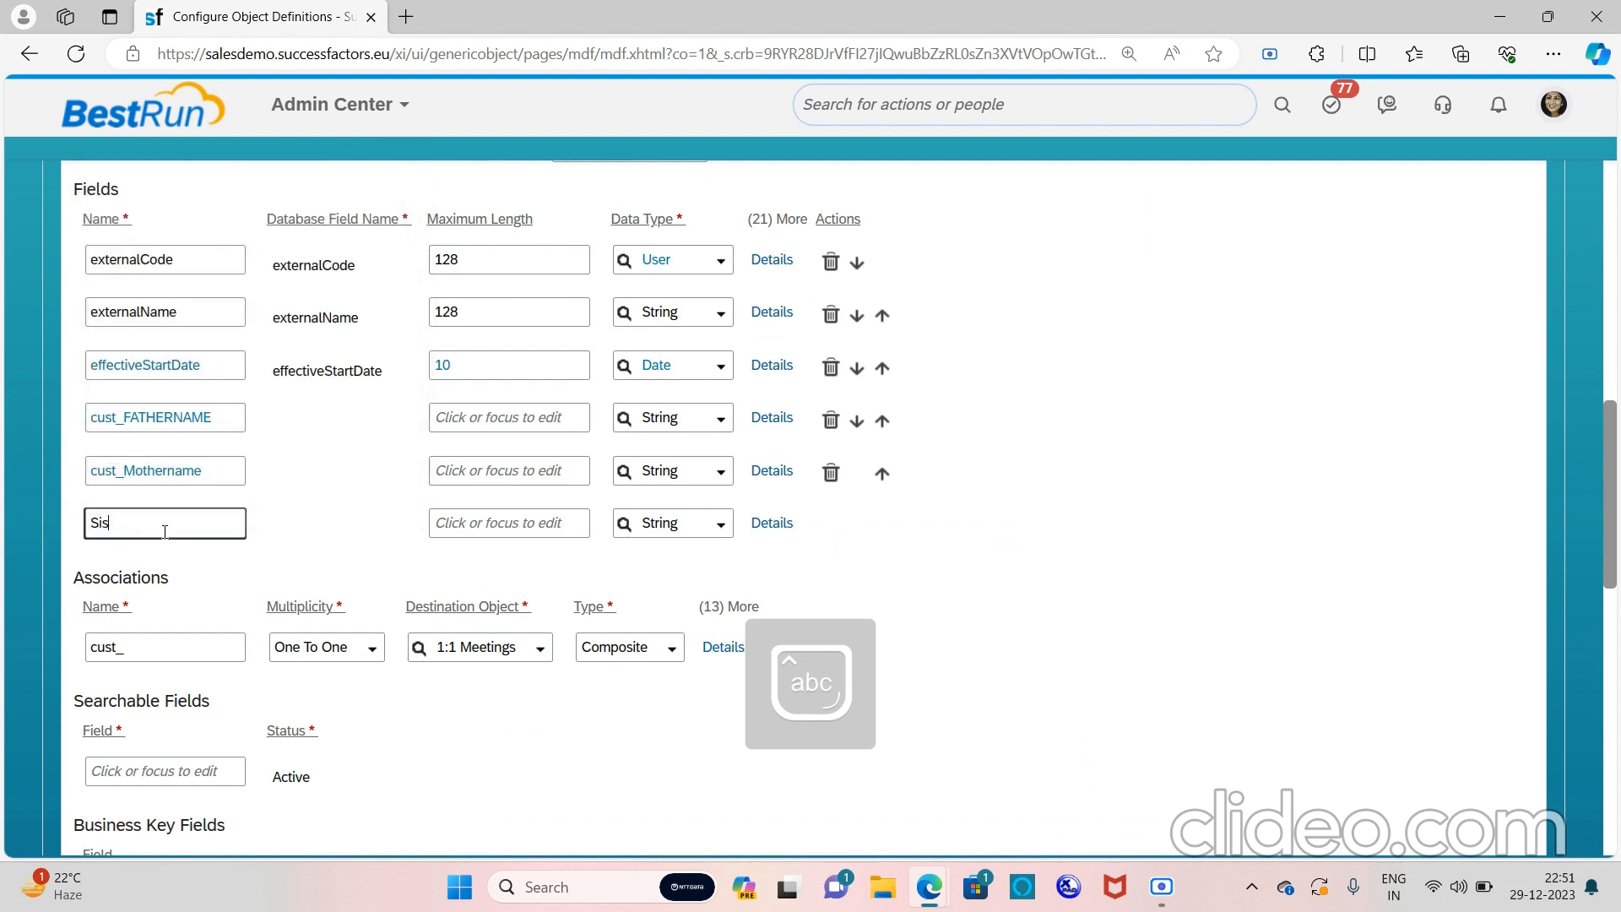
type("ter")
key("Caps_Lock")
type("N")
key("Caps_Lock")
type("ame")
Give the SisterName field the label 'Sister Name' and close its details
left_click(773, 525)
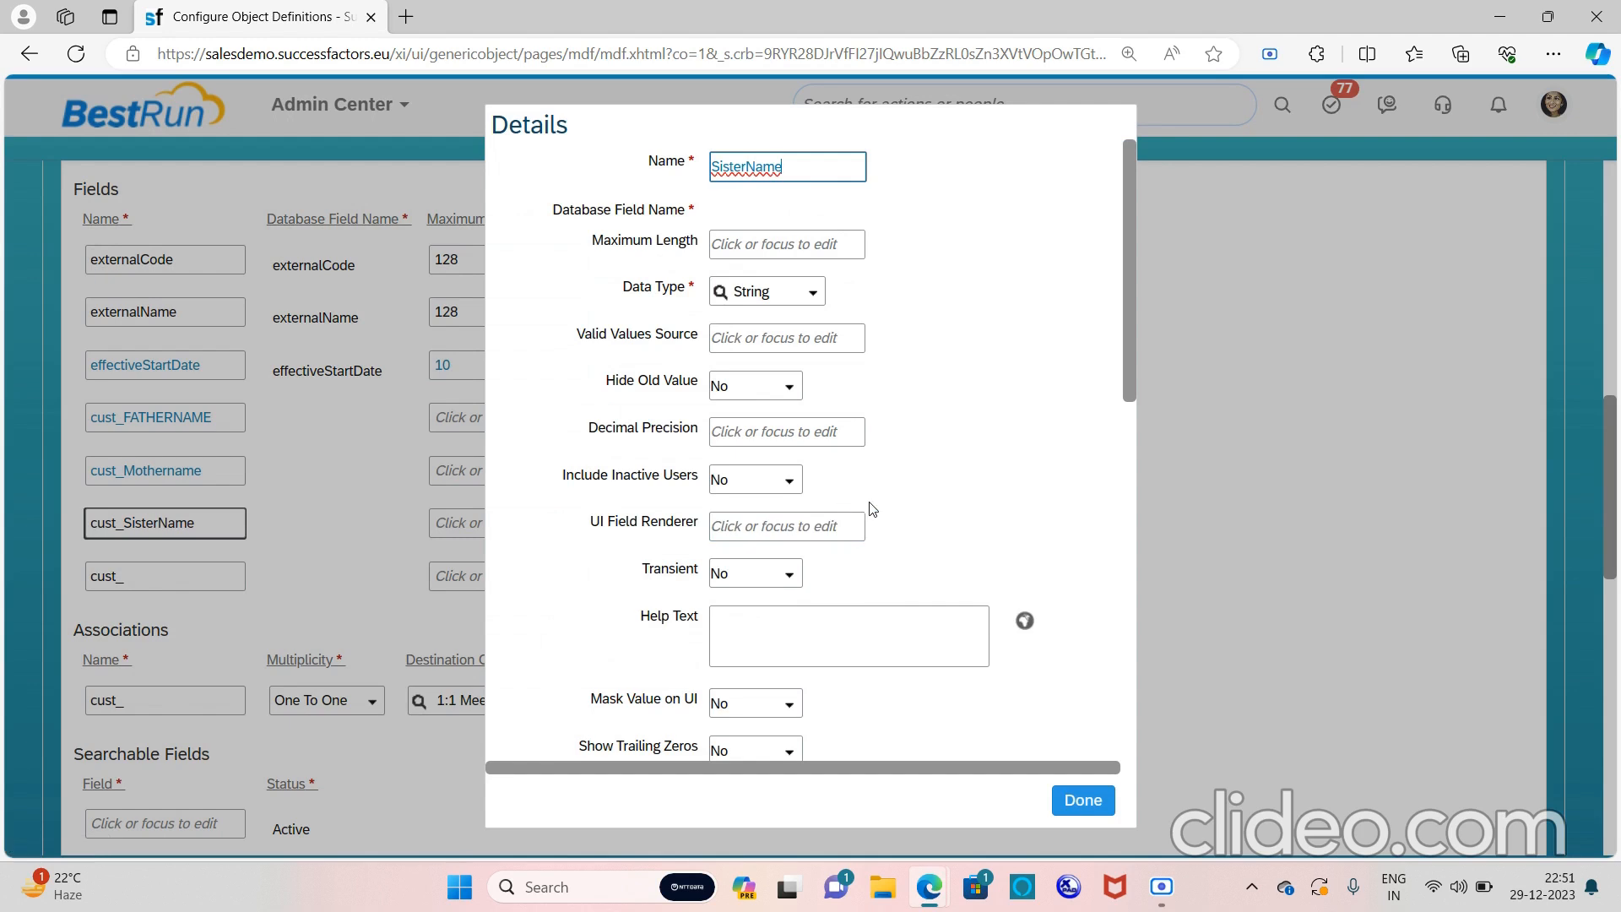
scroll(878, 506, "down", 6)
scroll(881, 509, "down", 1)
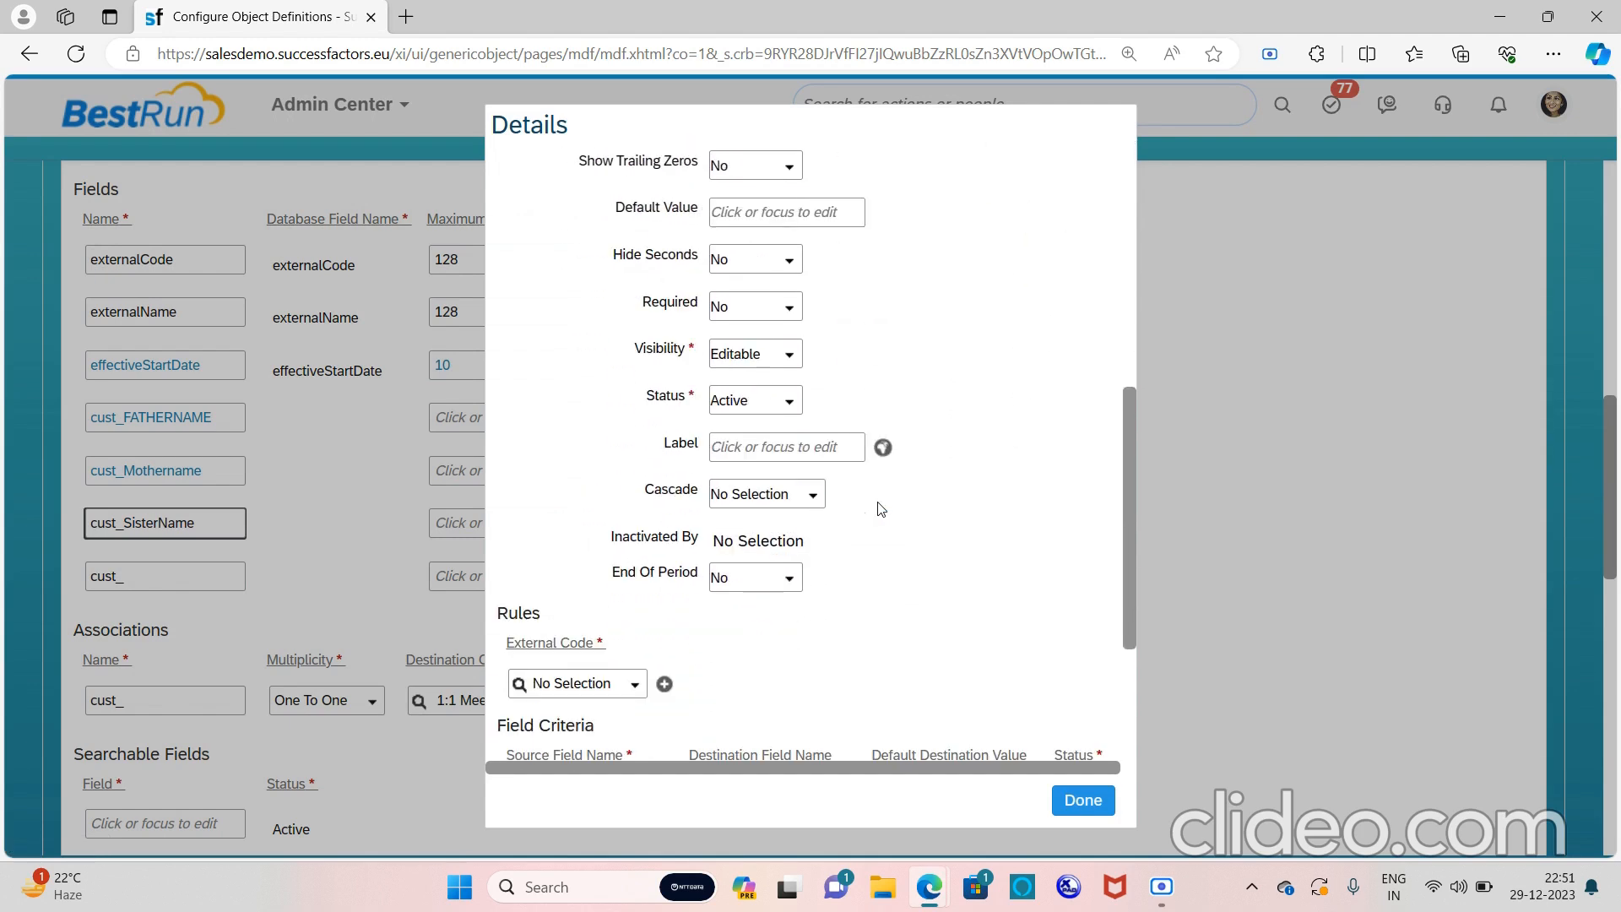
left_click(794, 448)
type("Sistr")
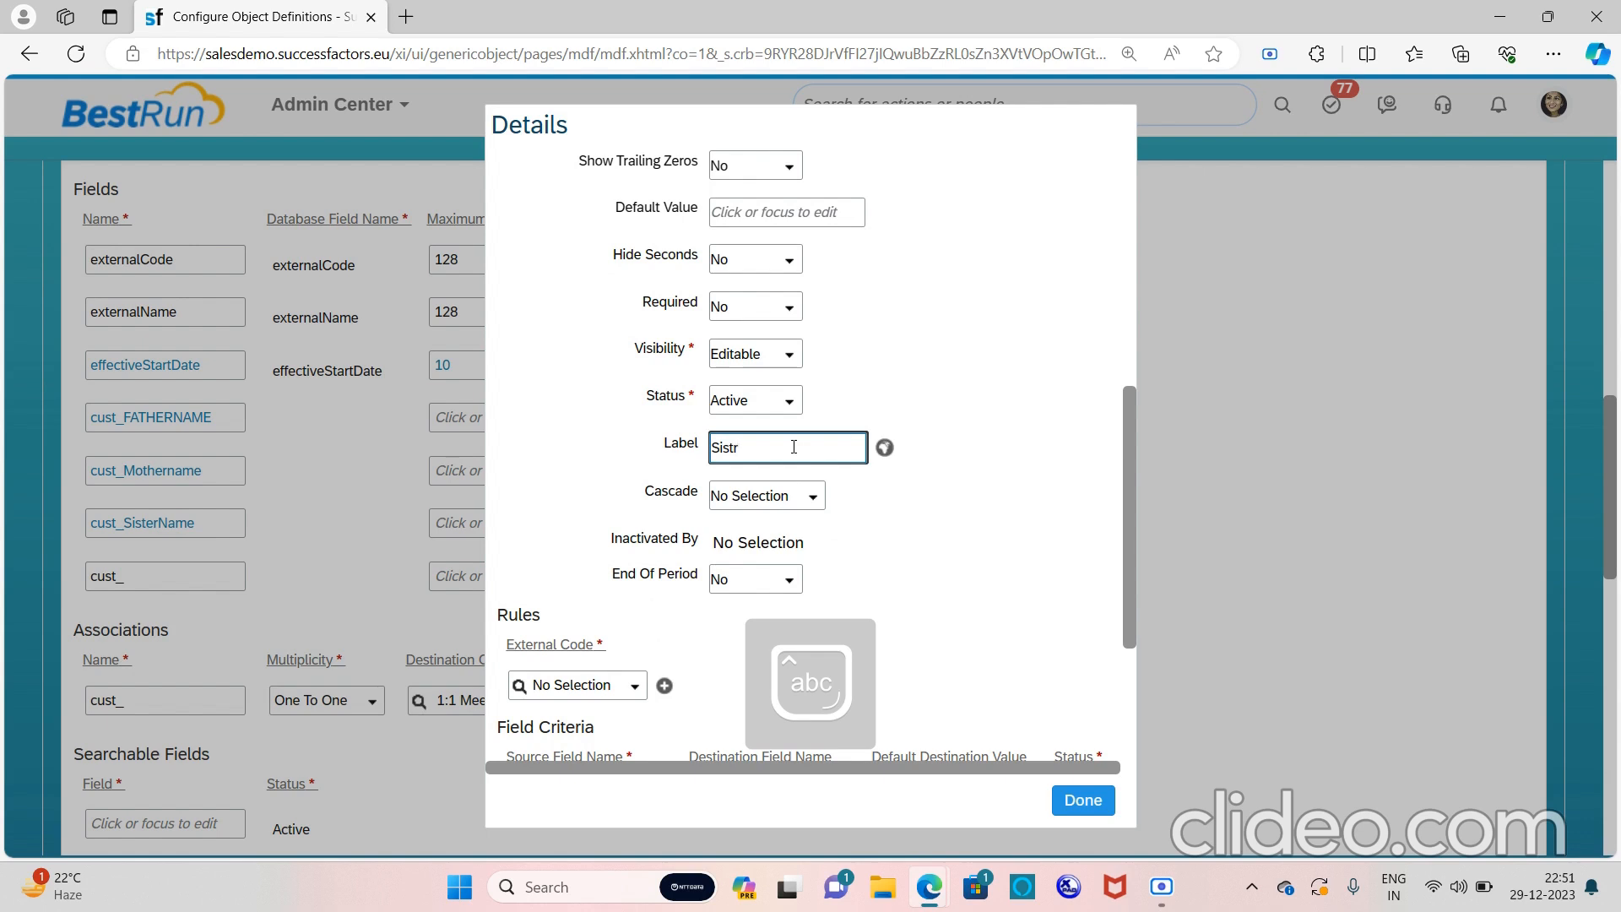
key("BackSpace")
type("er Name")
left_click(1085, 787)
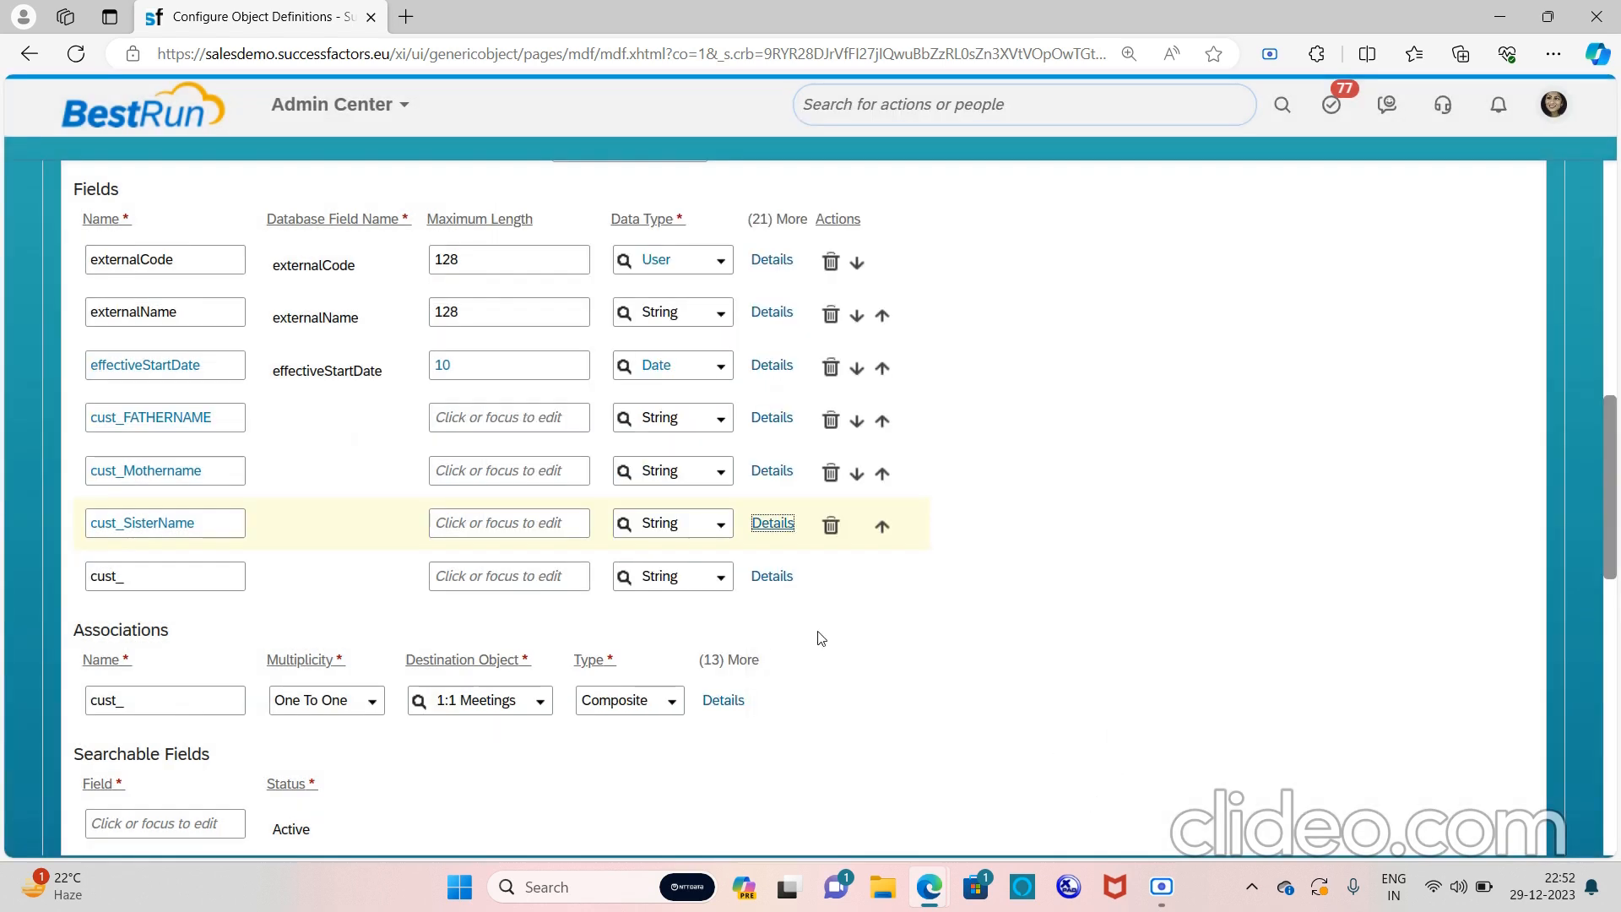
Name the next empty field Brothername
left_click(193, 572)
type("Brother name messag")
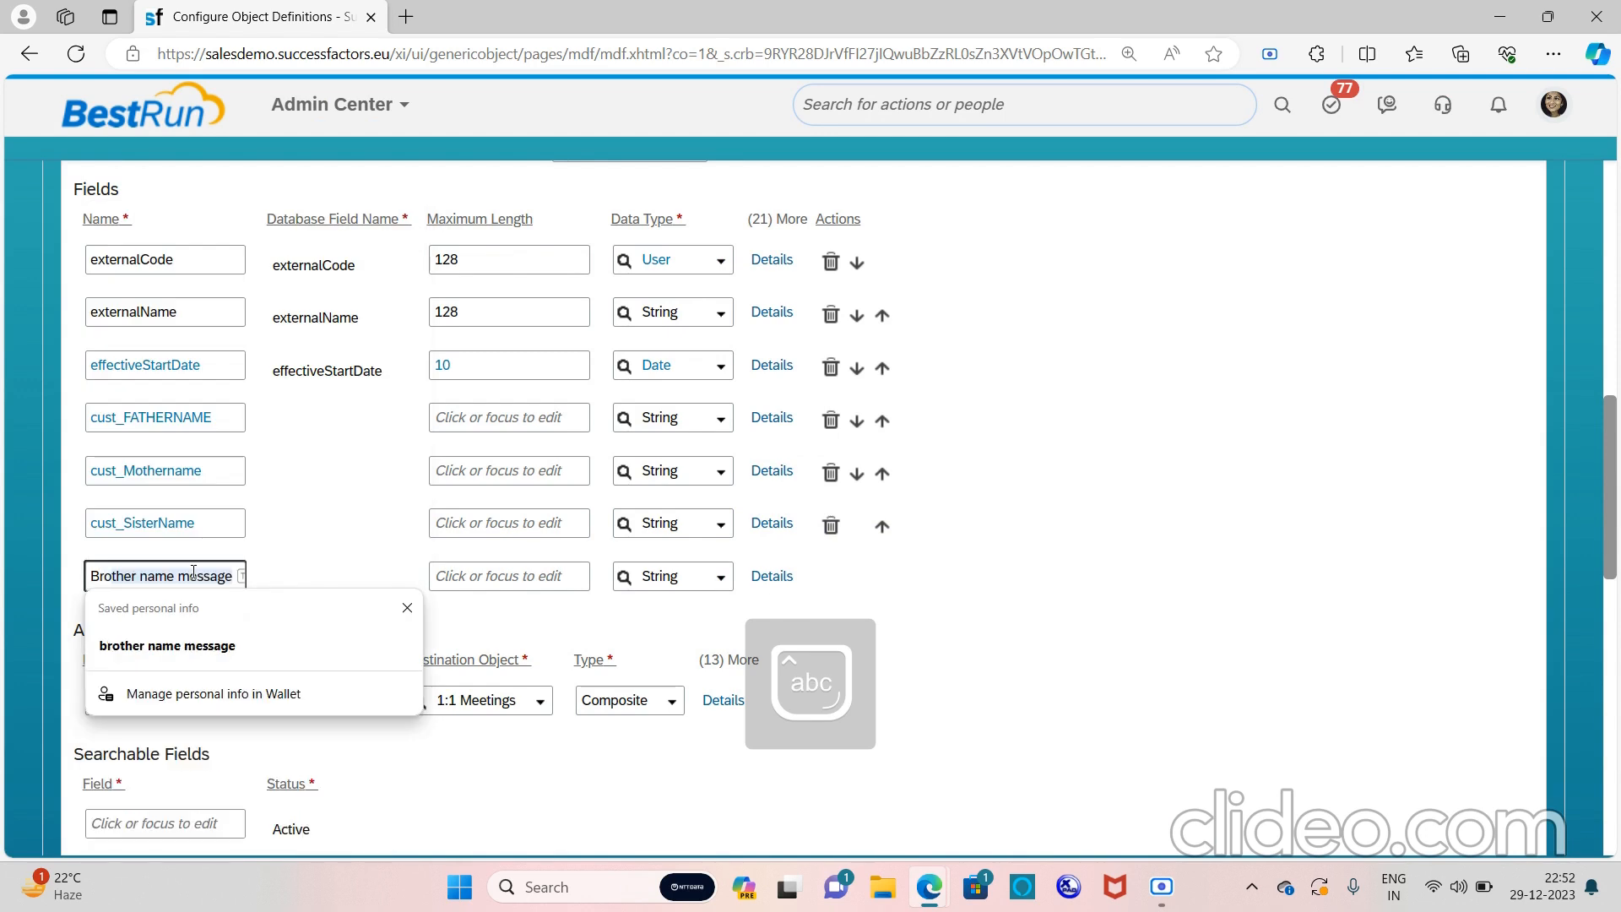
type("er")
key("BackSpace")
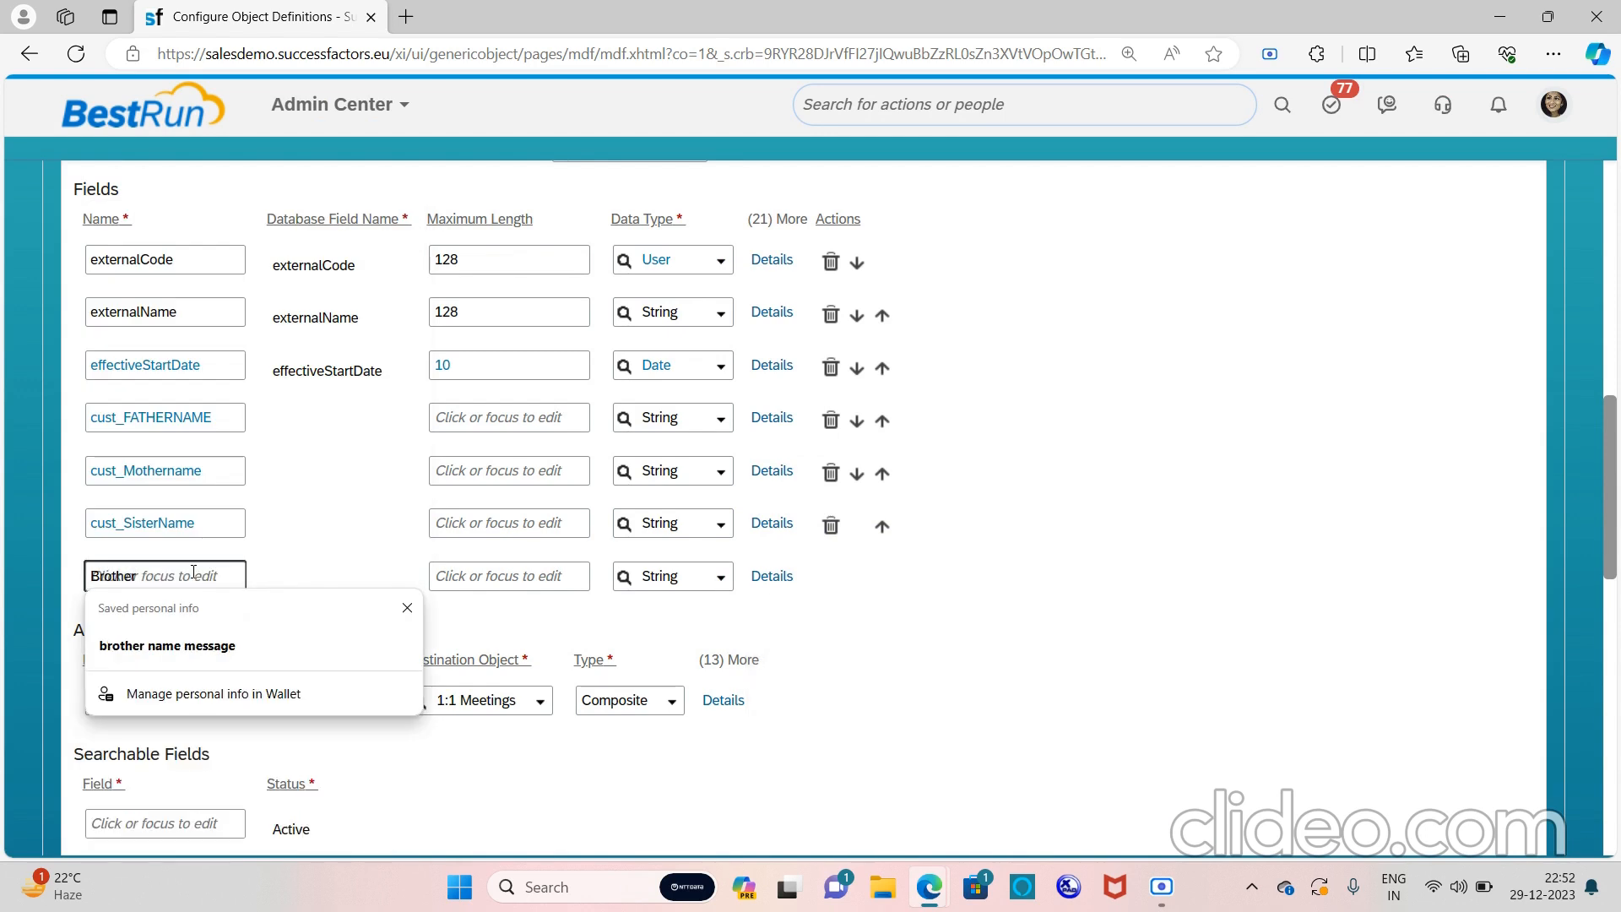
type("name")
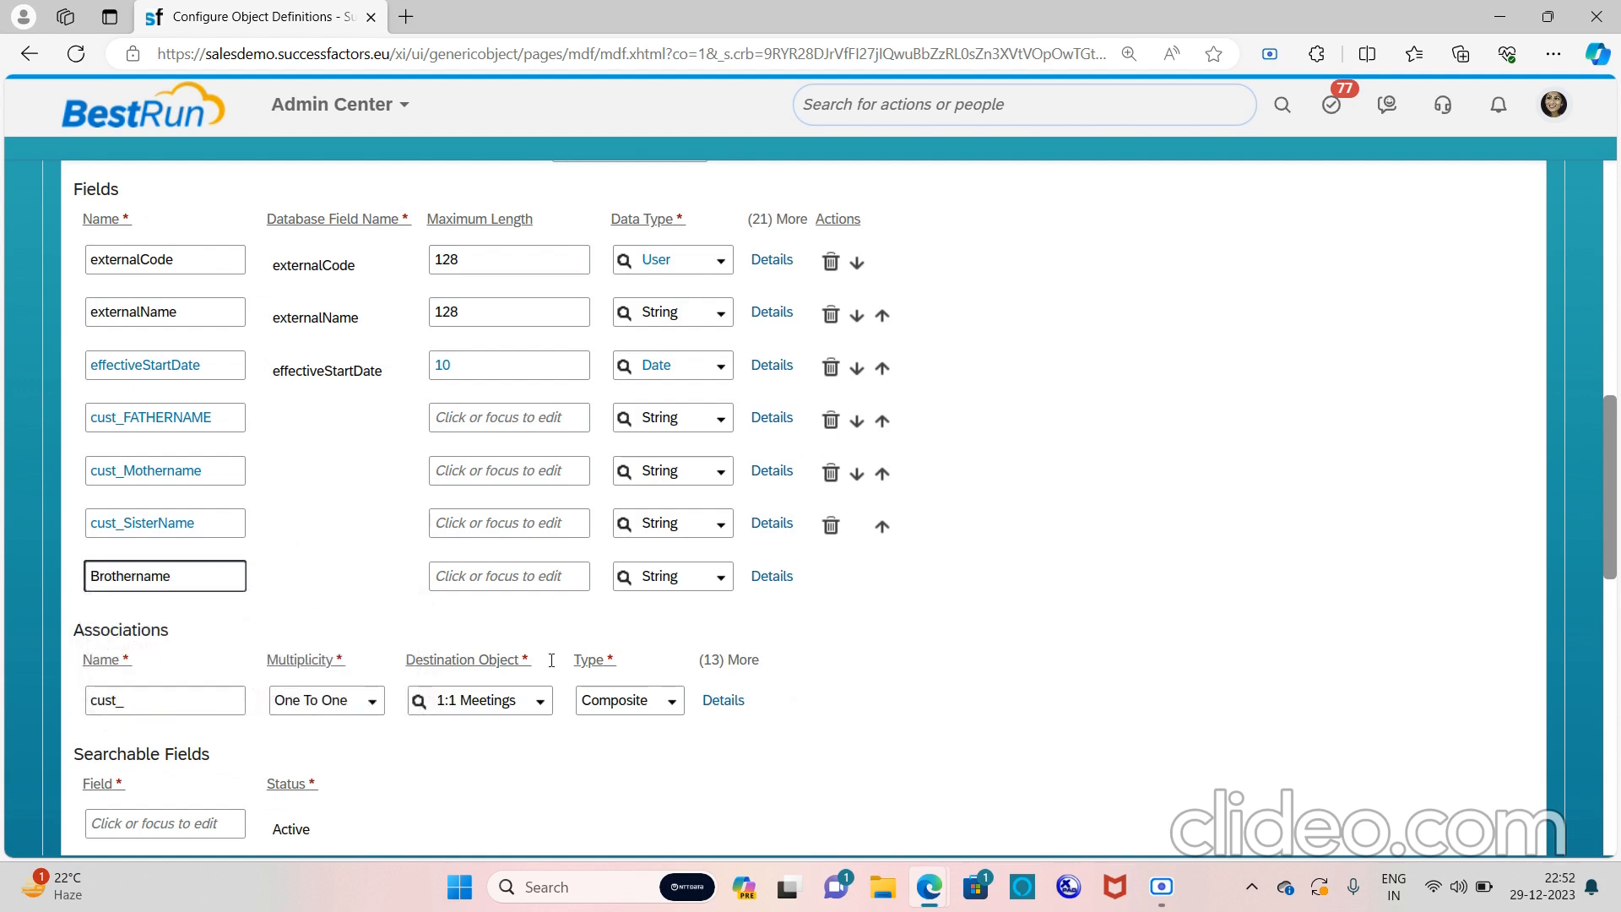
left_click(887, 663)
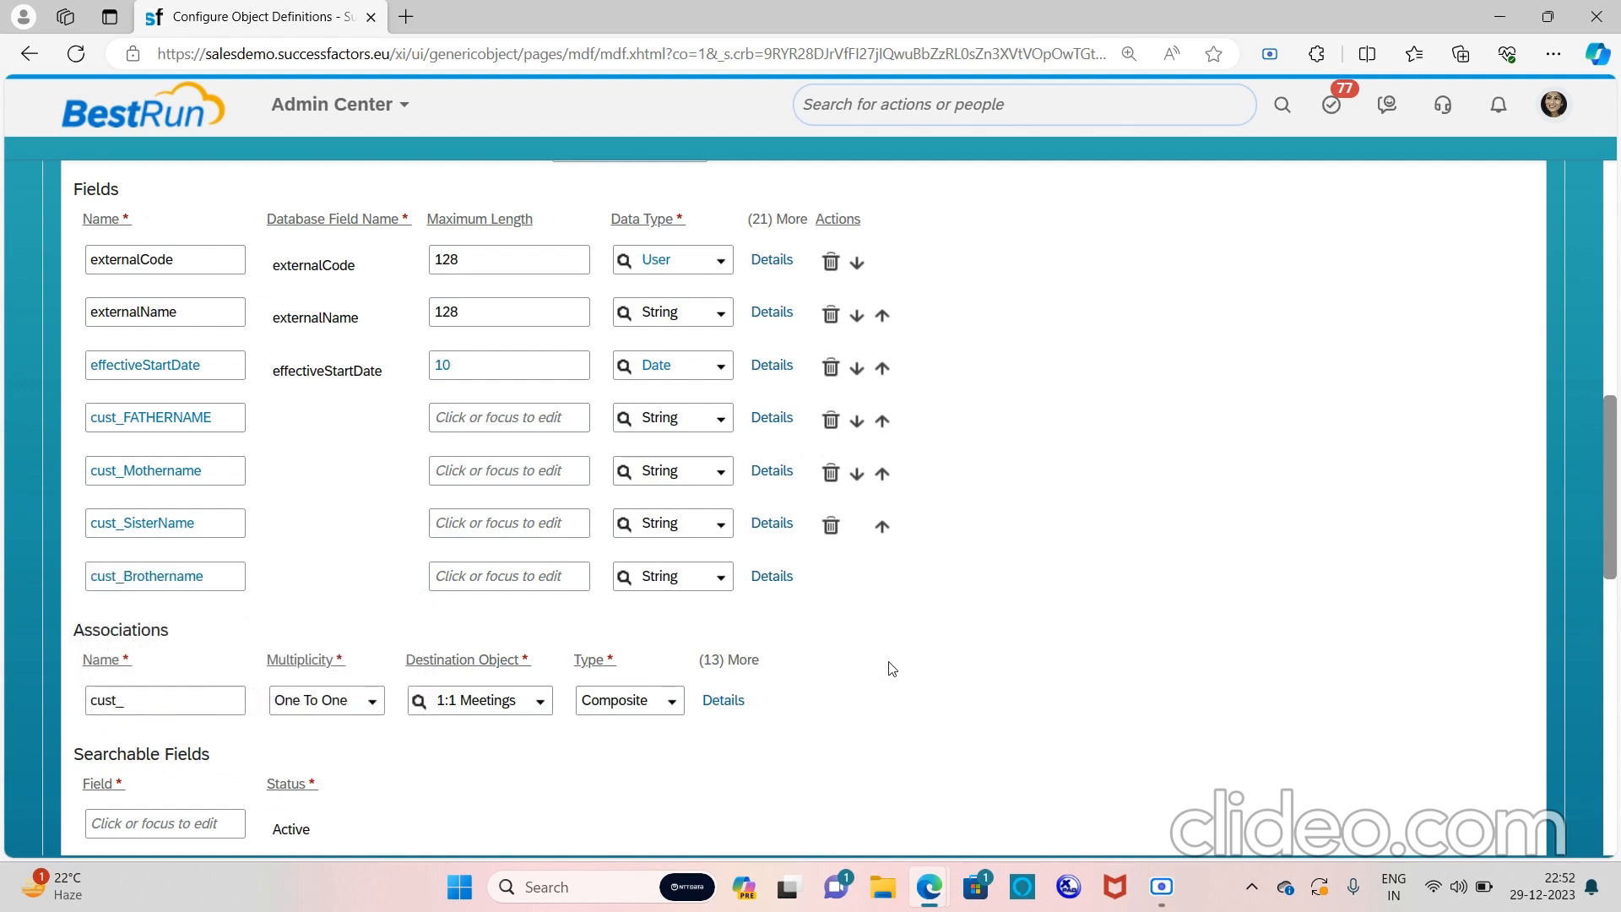
Give the Brothername field the label 'Brother Name' and close its details
left_click(773, 575)
scroll(858, 610, "down", 4)
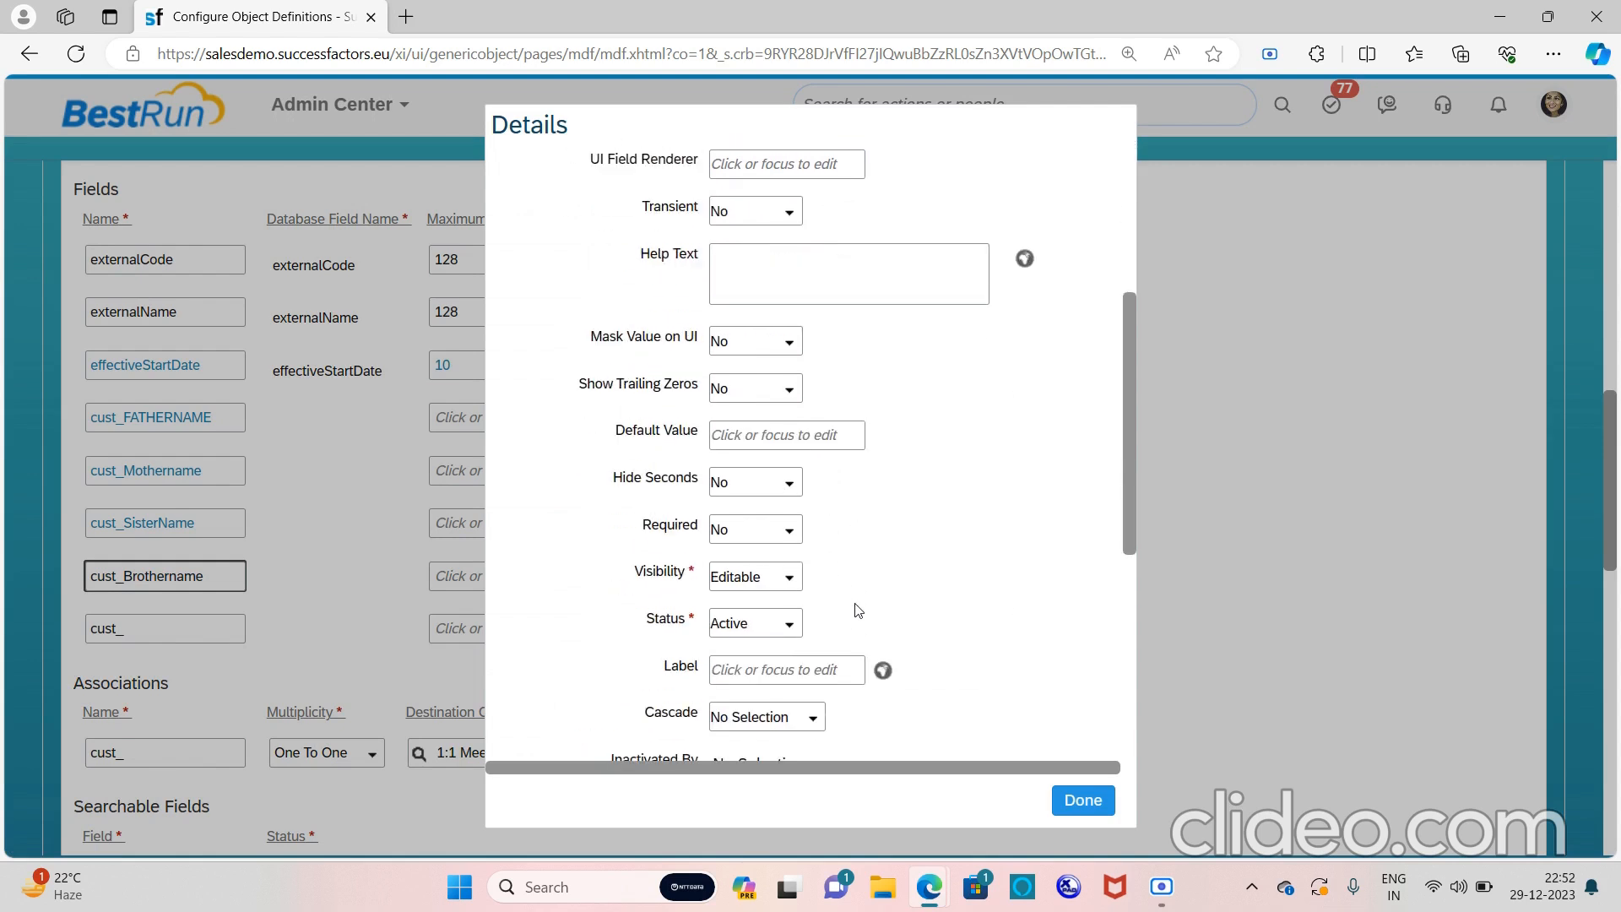
left_click(761, 669)
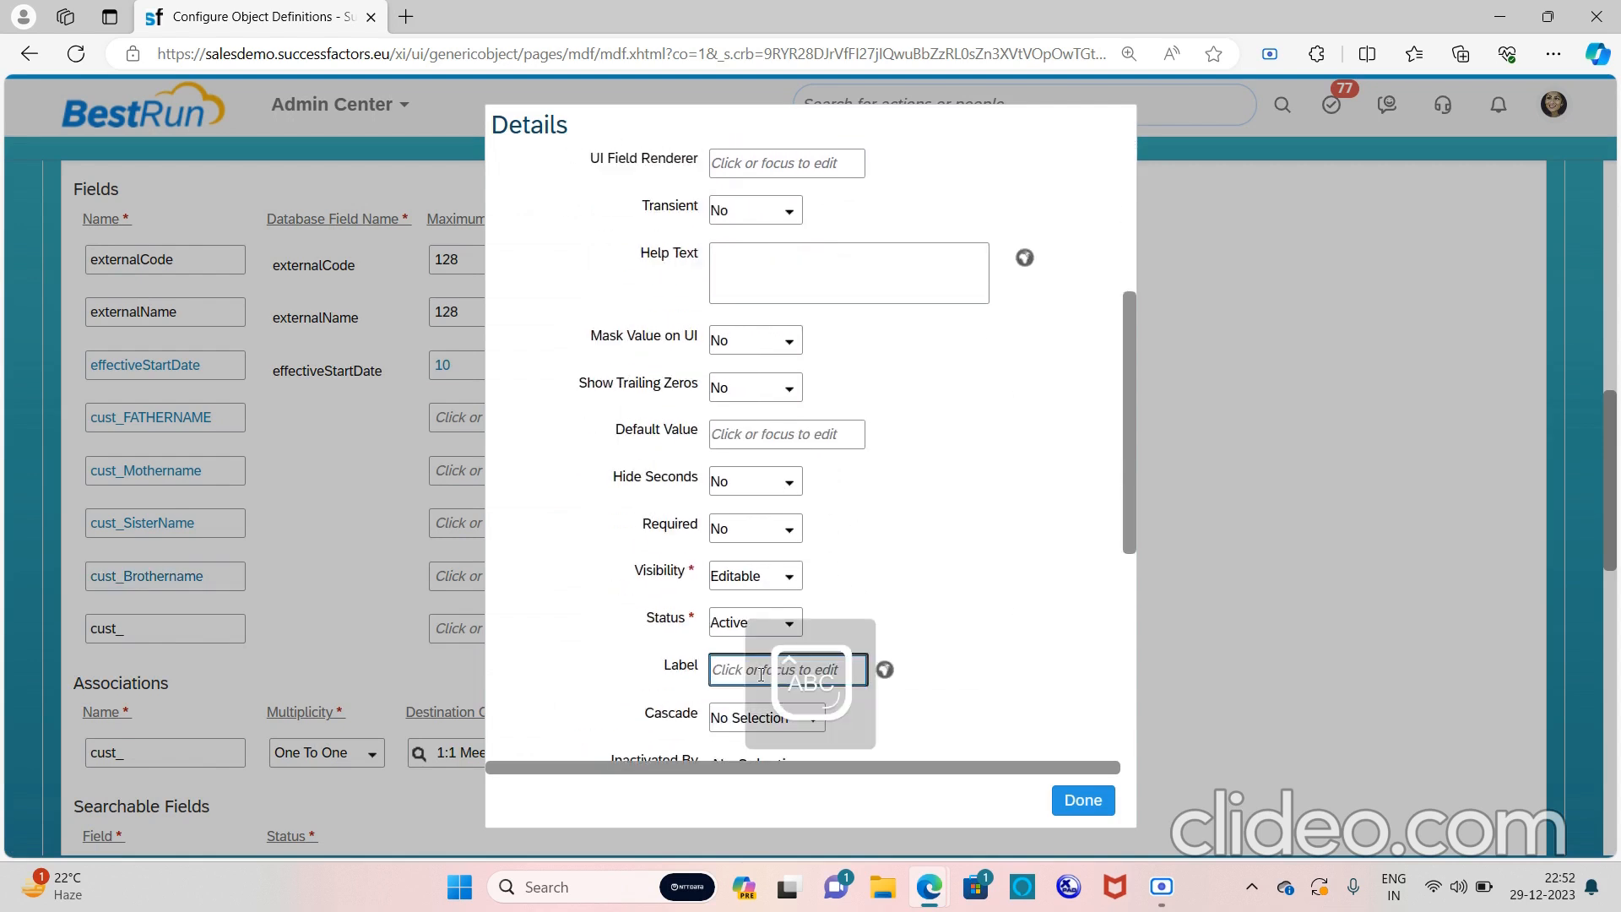
type("Brother Name")
left_click(1086, 808)
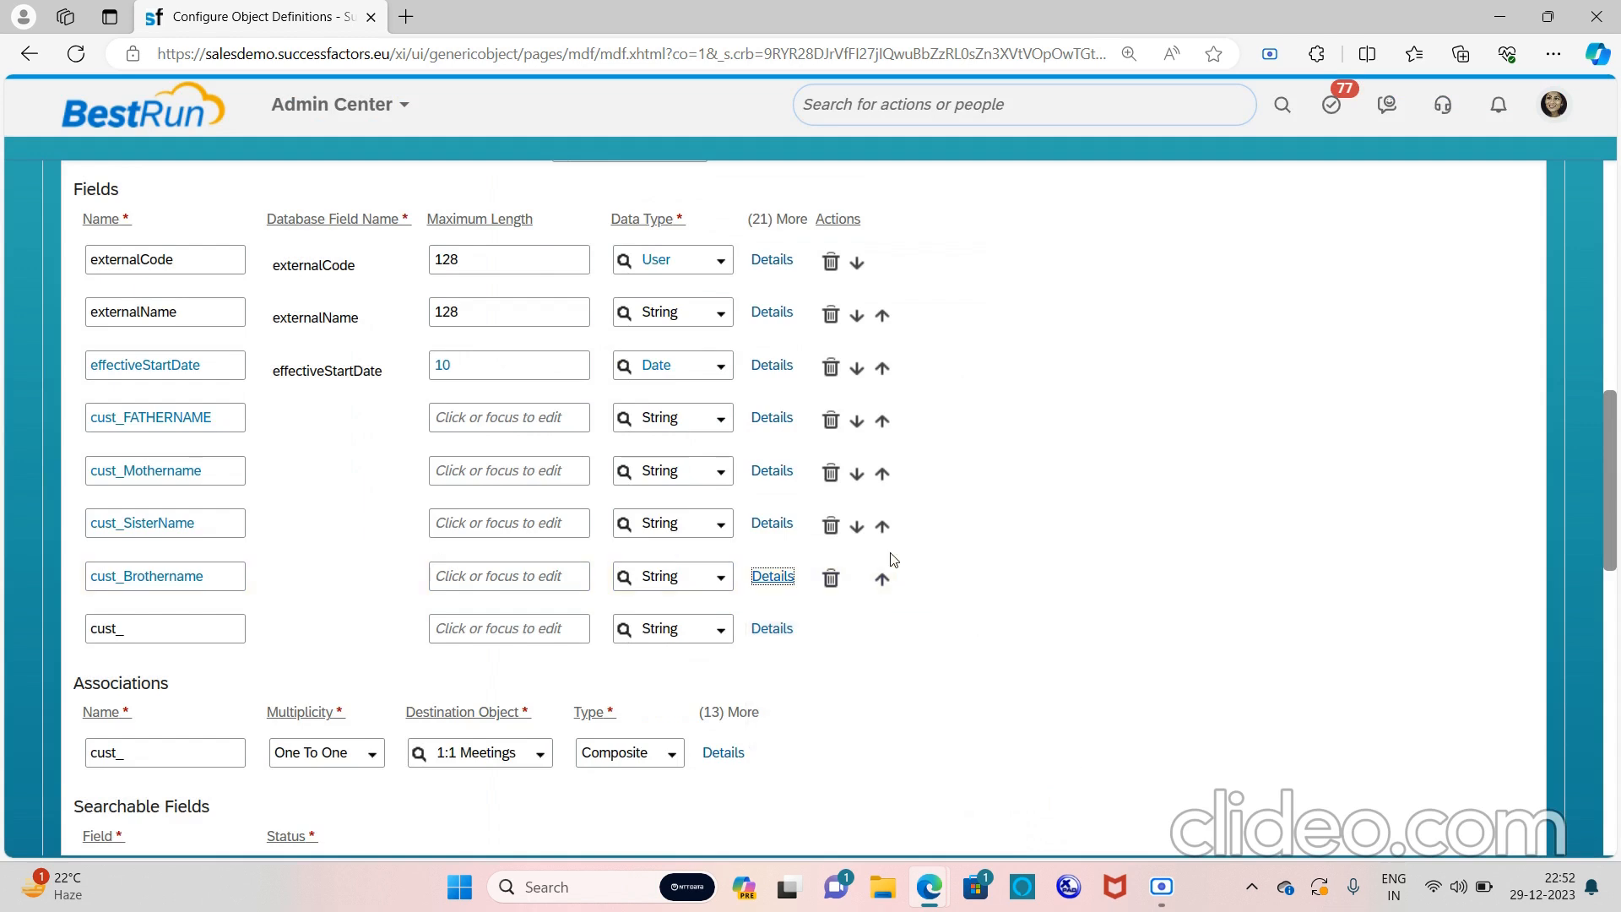
scroll(894, 560, "up", 2)
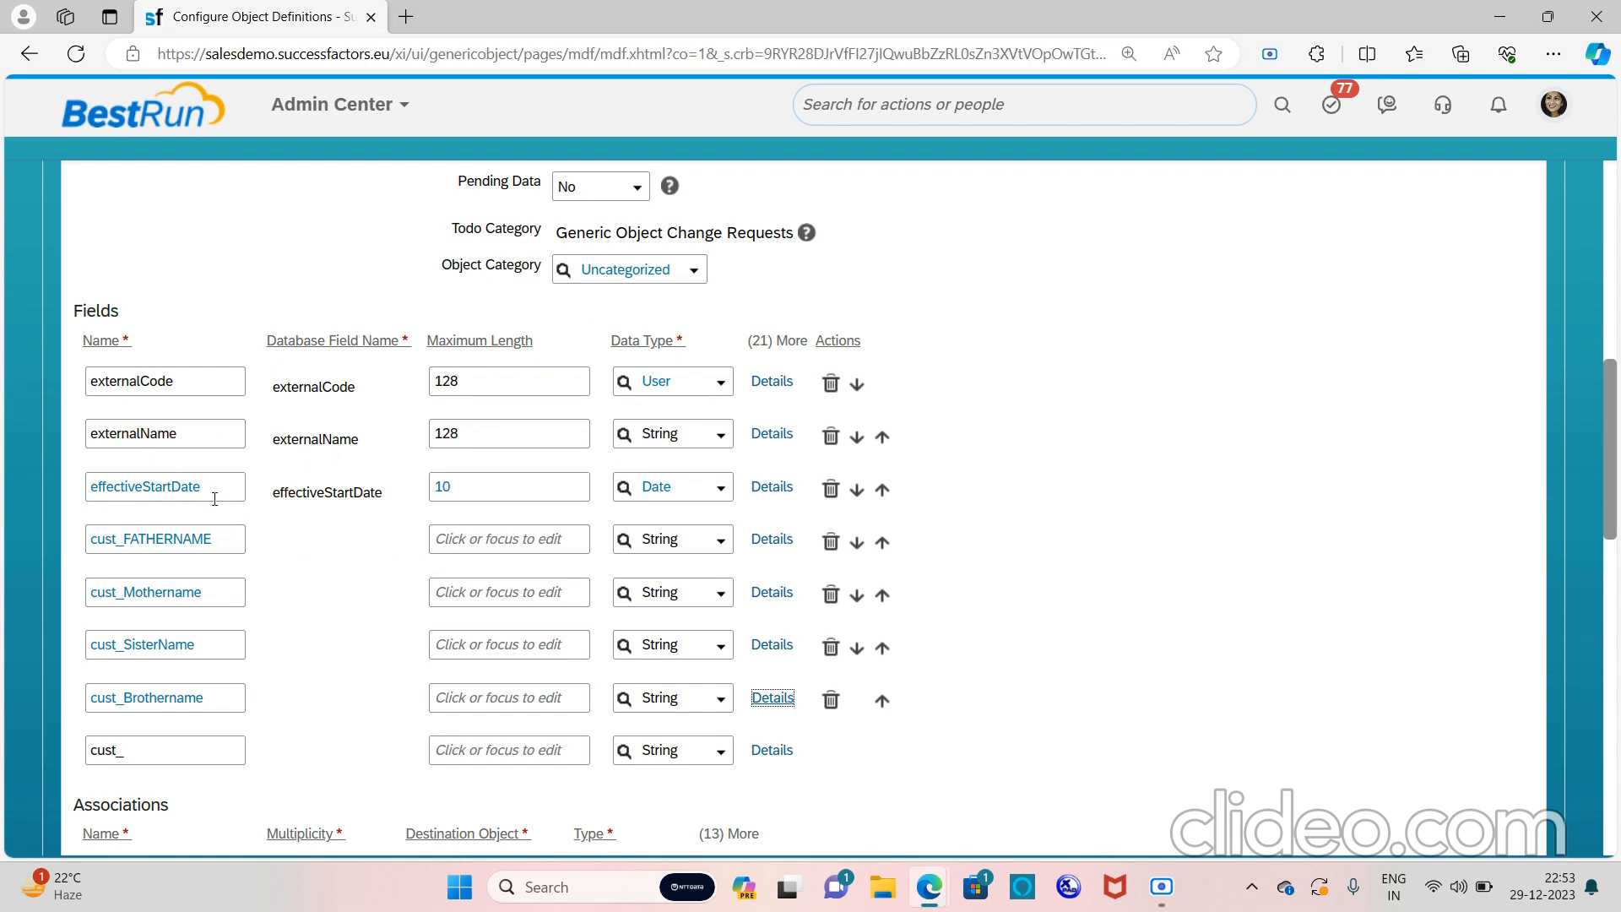
left_click(768, 436)
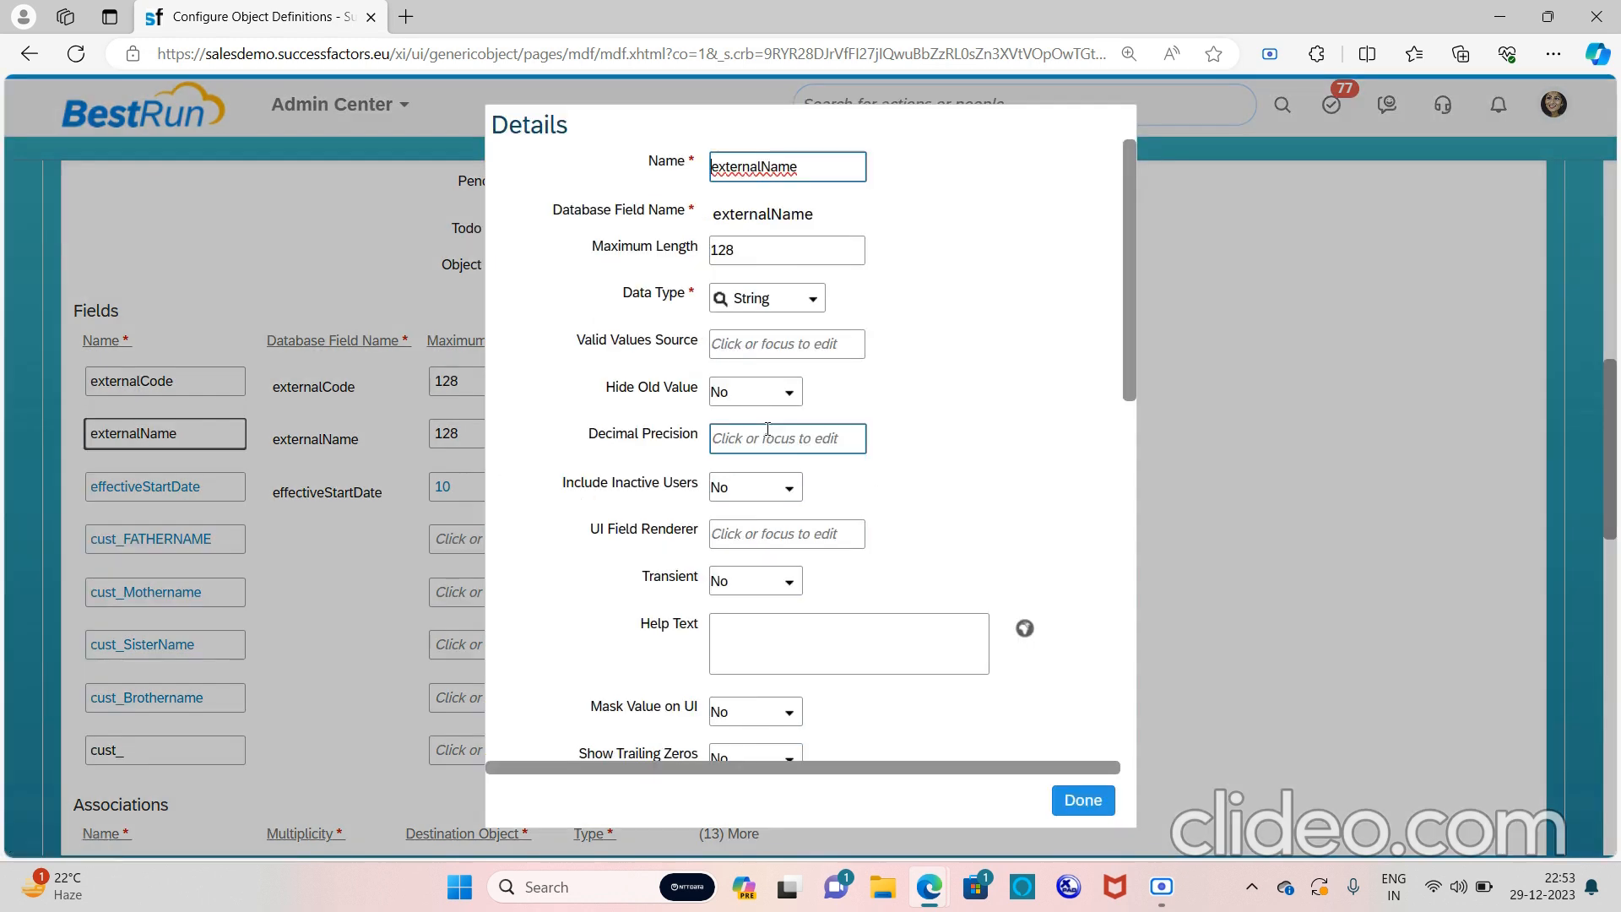
scroll(767, 429, "down", 7)
scroll(767, 429, "down", 1)
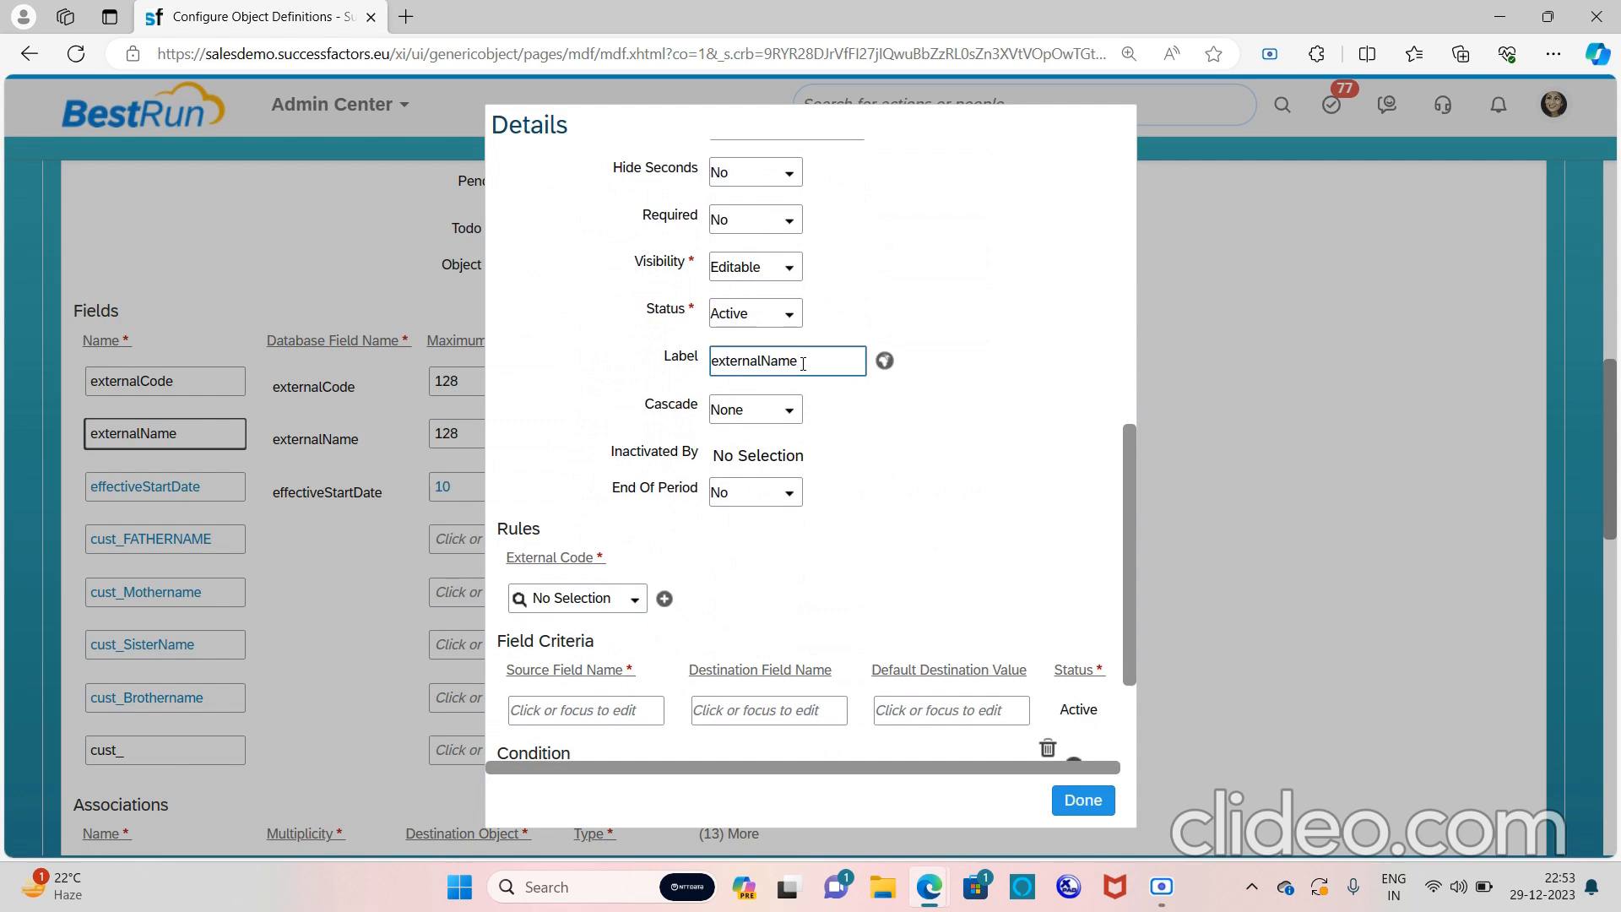
left_click(1096, 809)
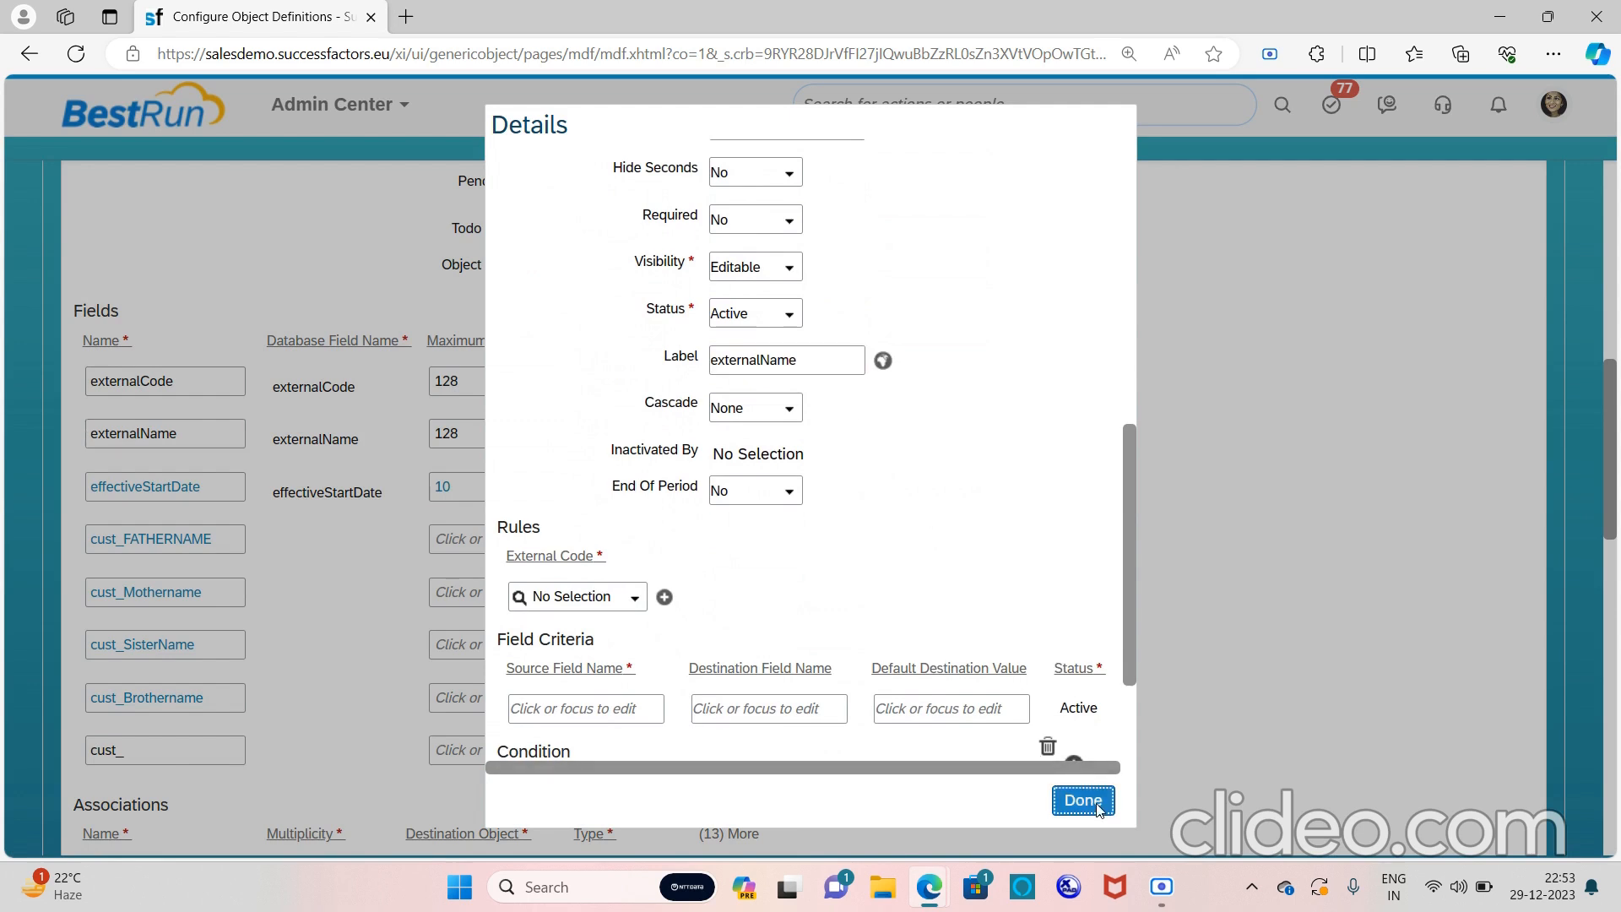
scroll(942, 551, "down", 1)
scroll(929, 553, "down", 8)
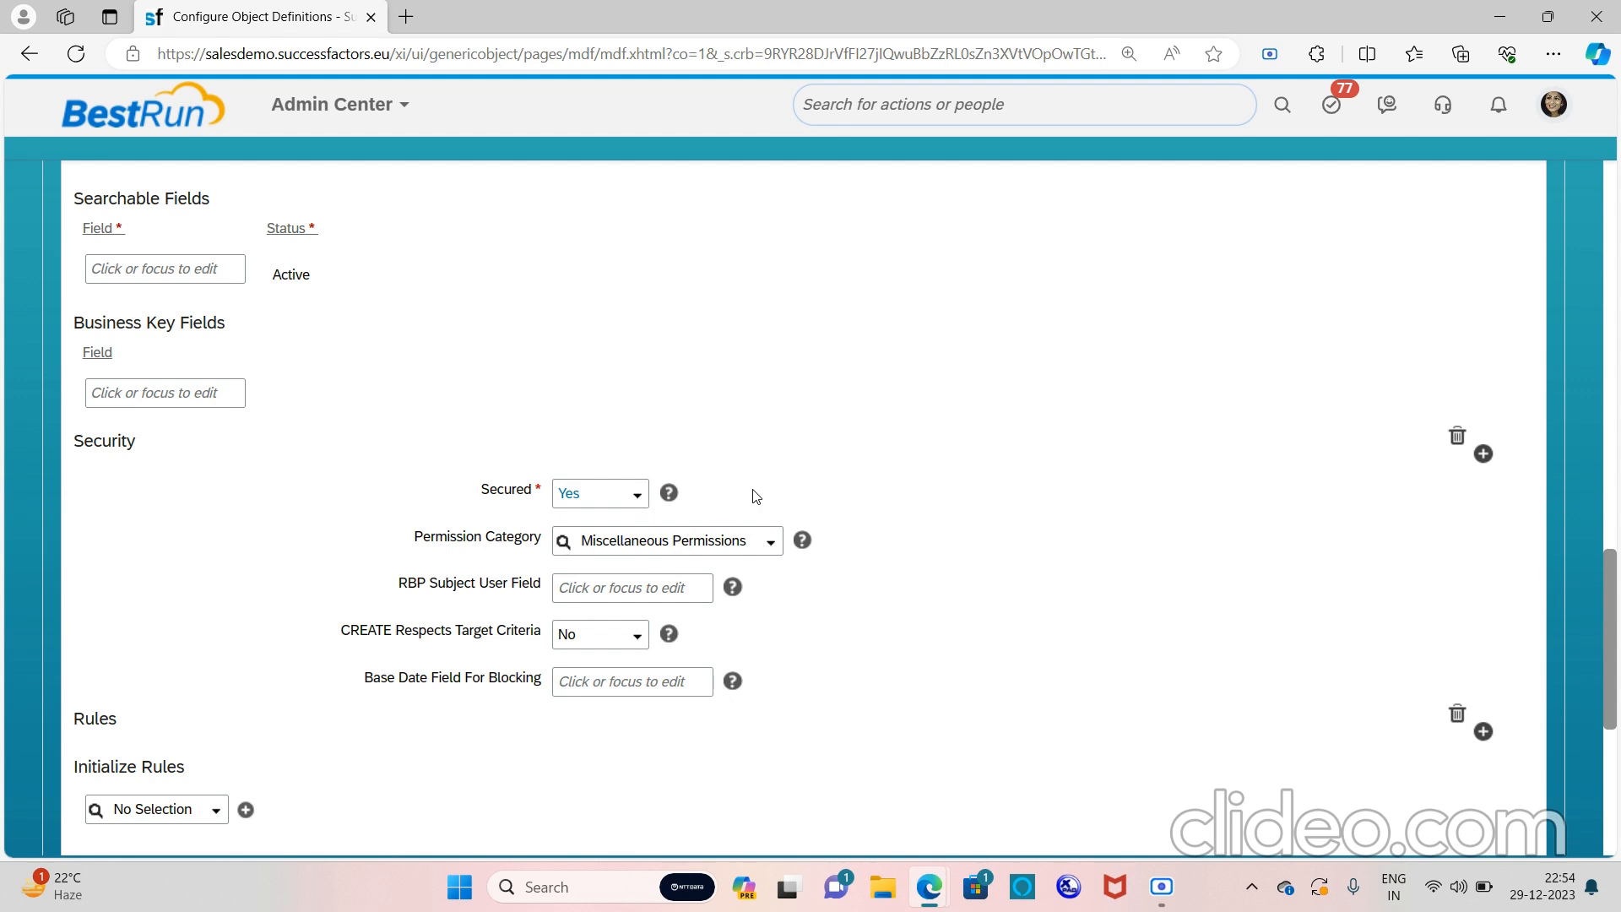
Save the Family Details object definition and acknowledge the confirmation
scroll(756, 496, "down", 6)
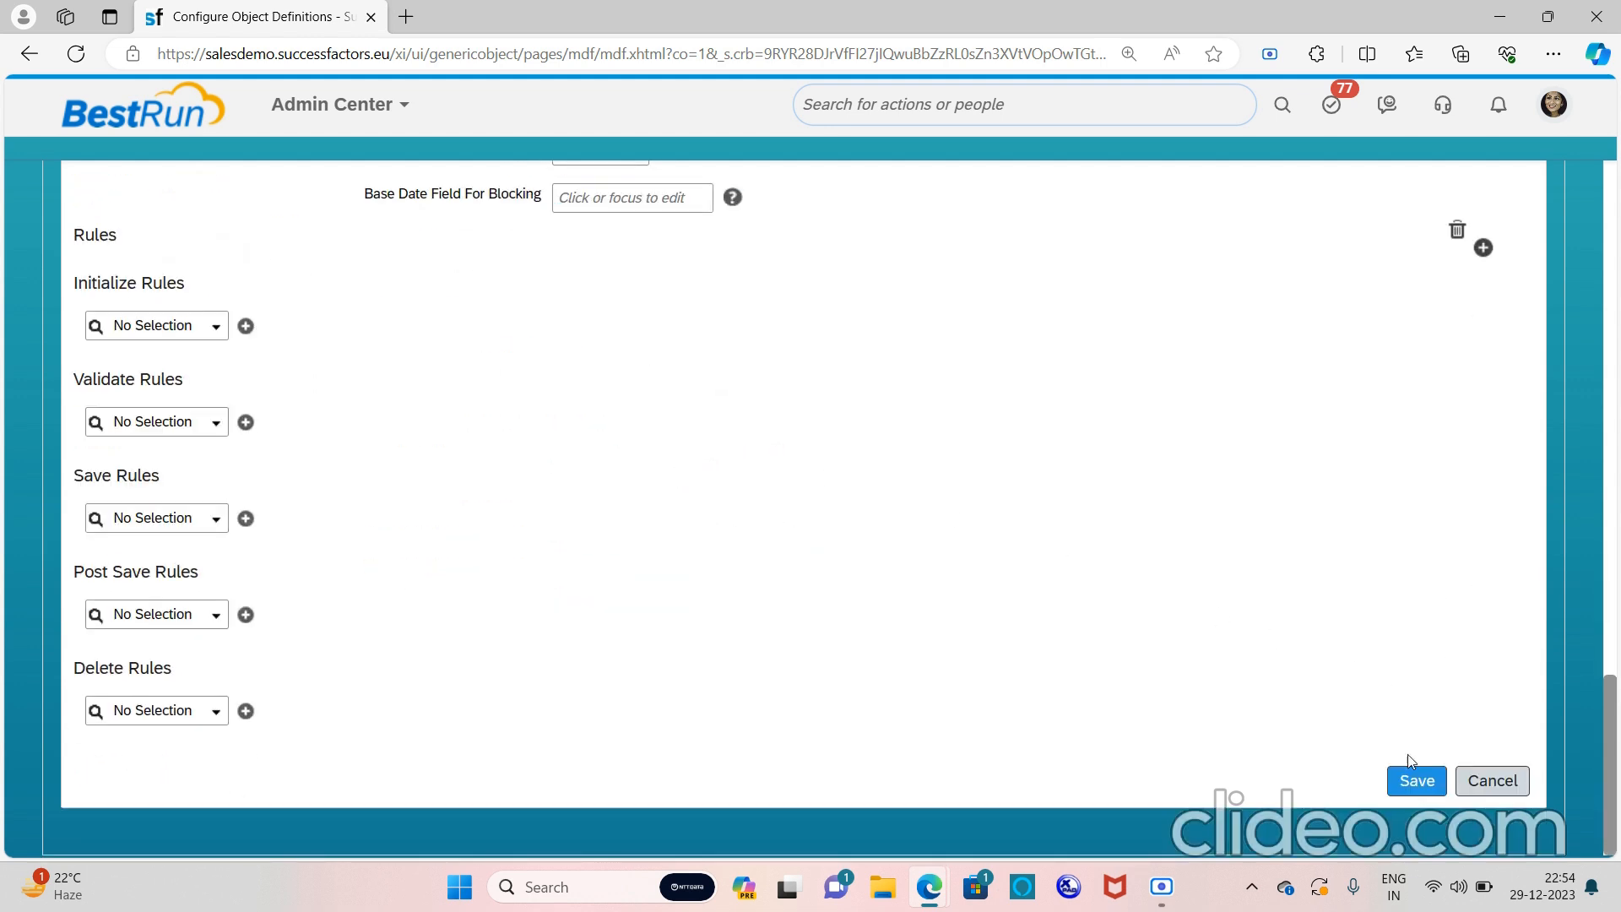
left_click(1416, 781)
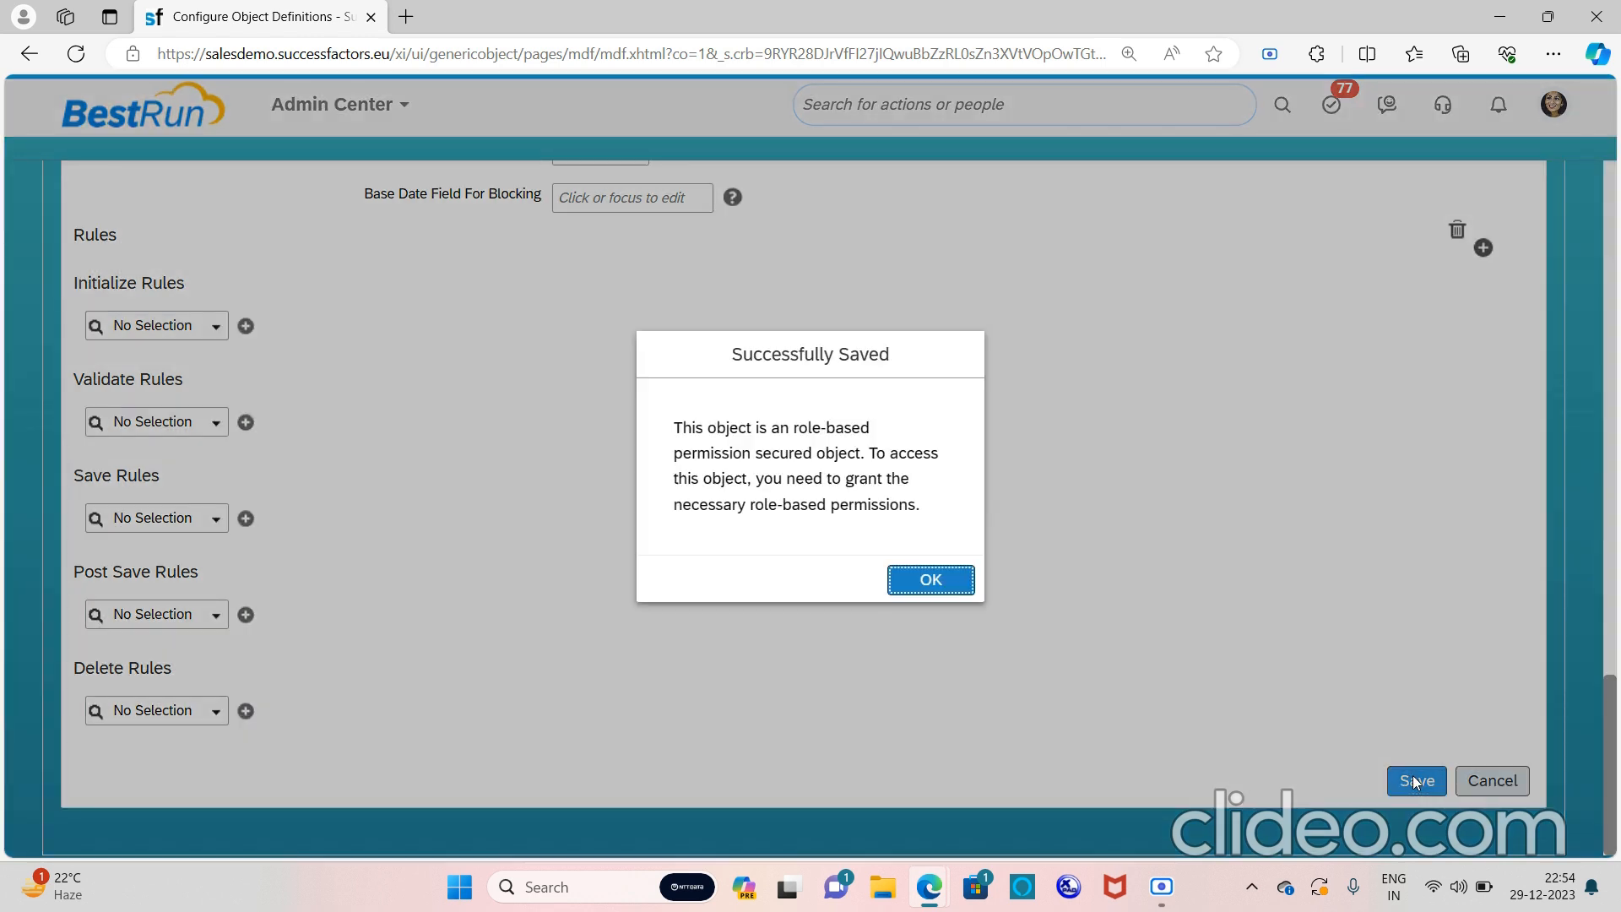
left_click(941, 582)
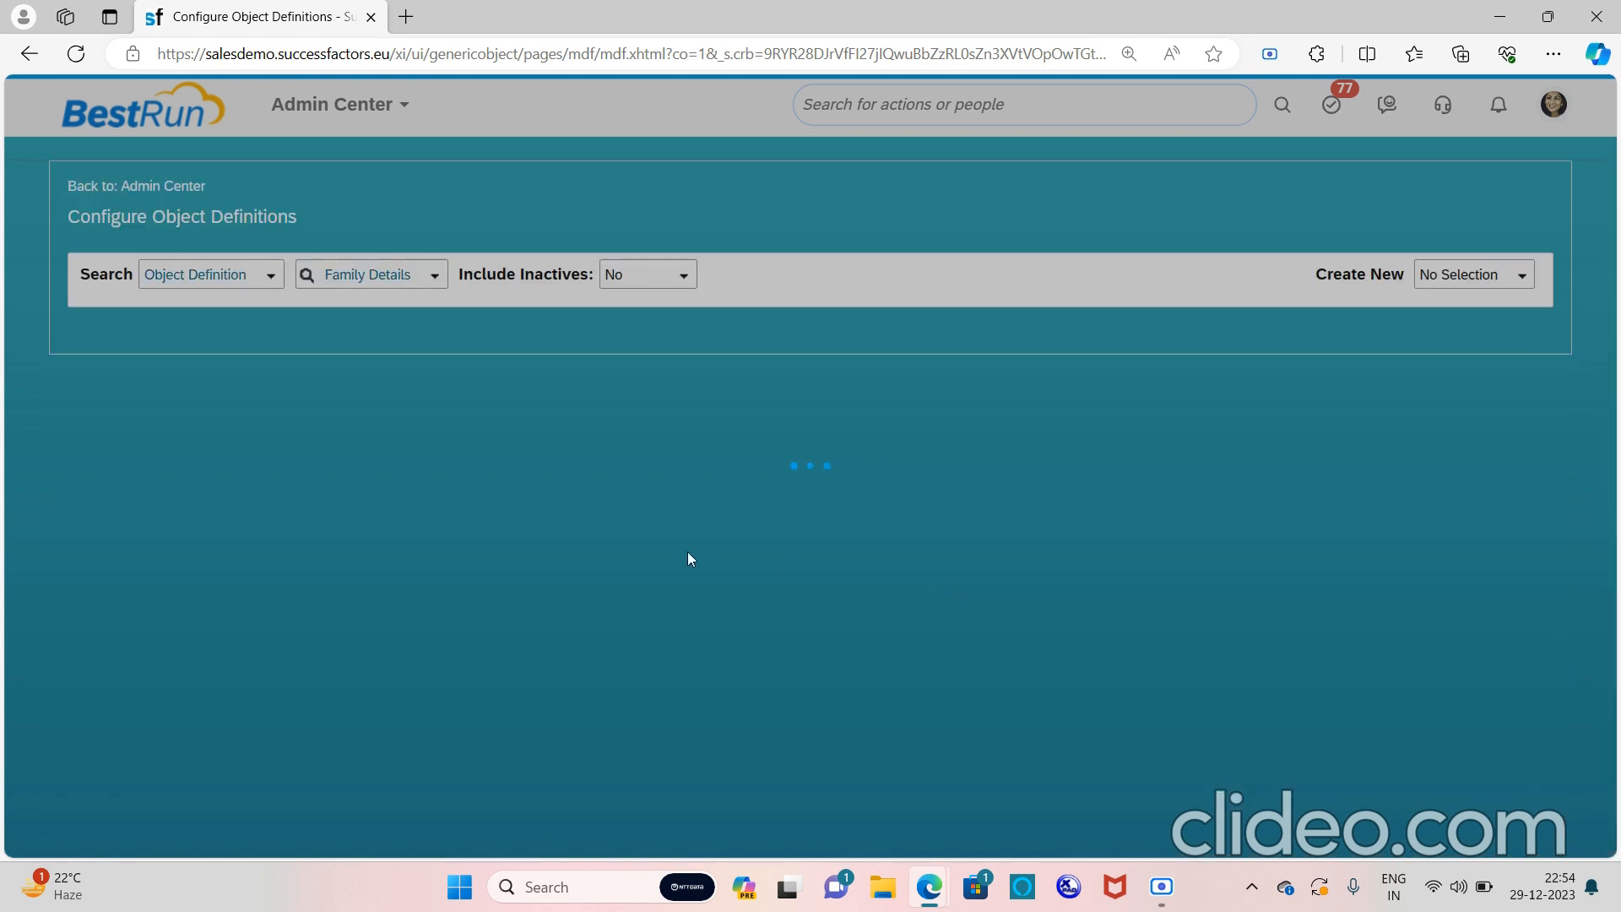
Review the saved Fields table listing cust_FATHERNAME, cust_Mothername, cust_SisterName and cust_Brothername
scroll(691, 558, "down", 6)
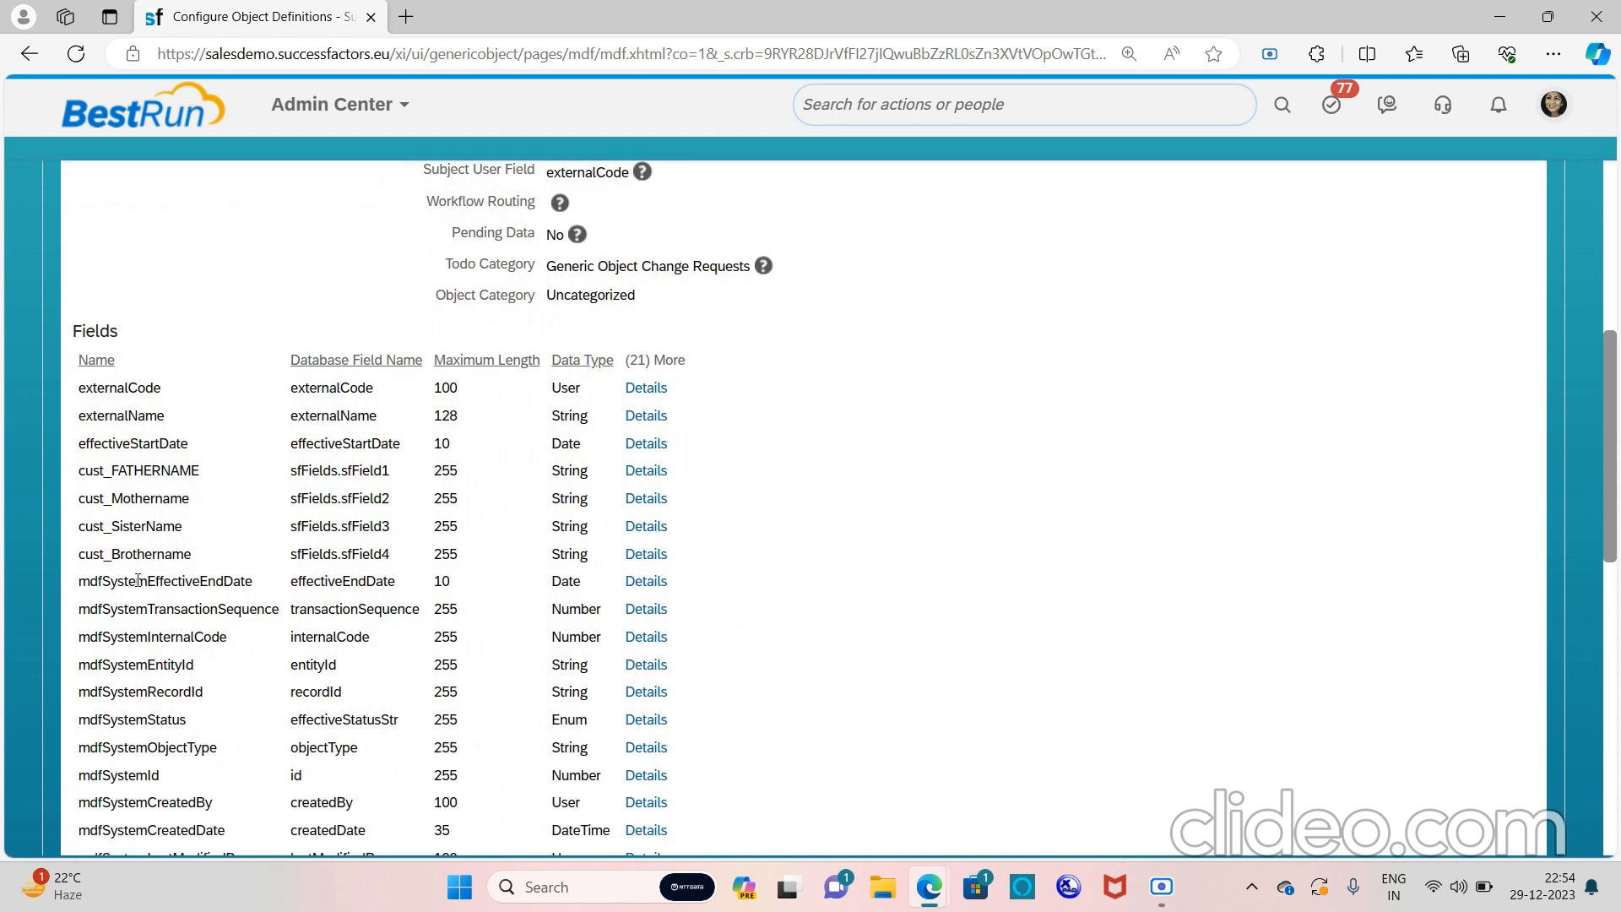
left_click_drag(79, 556, 165, 558)
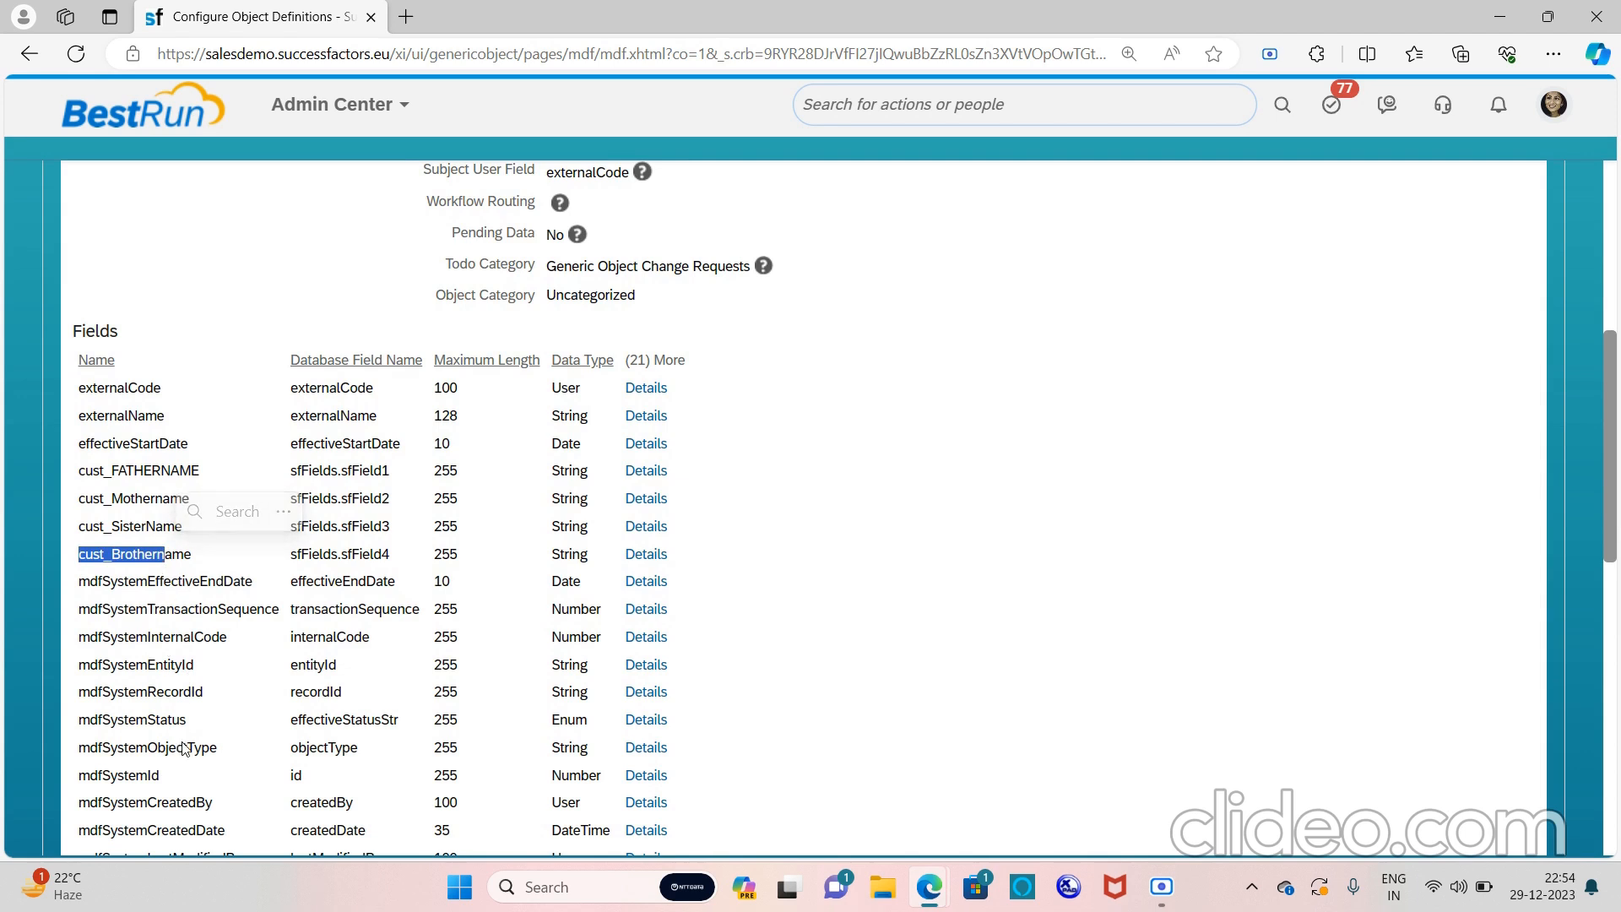
left_click(255, 306)
scroll(245, 558, "down", 1)
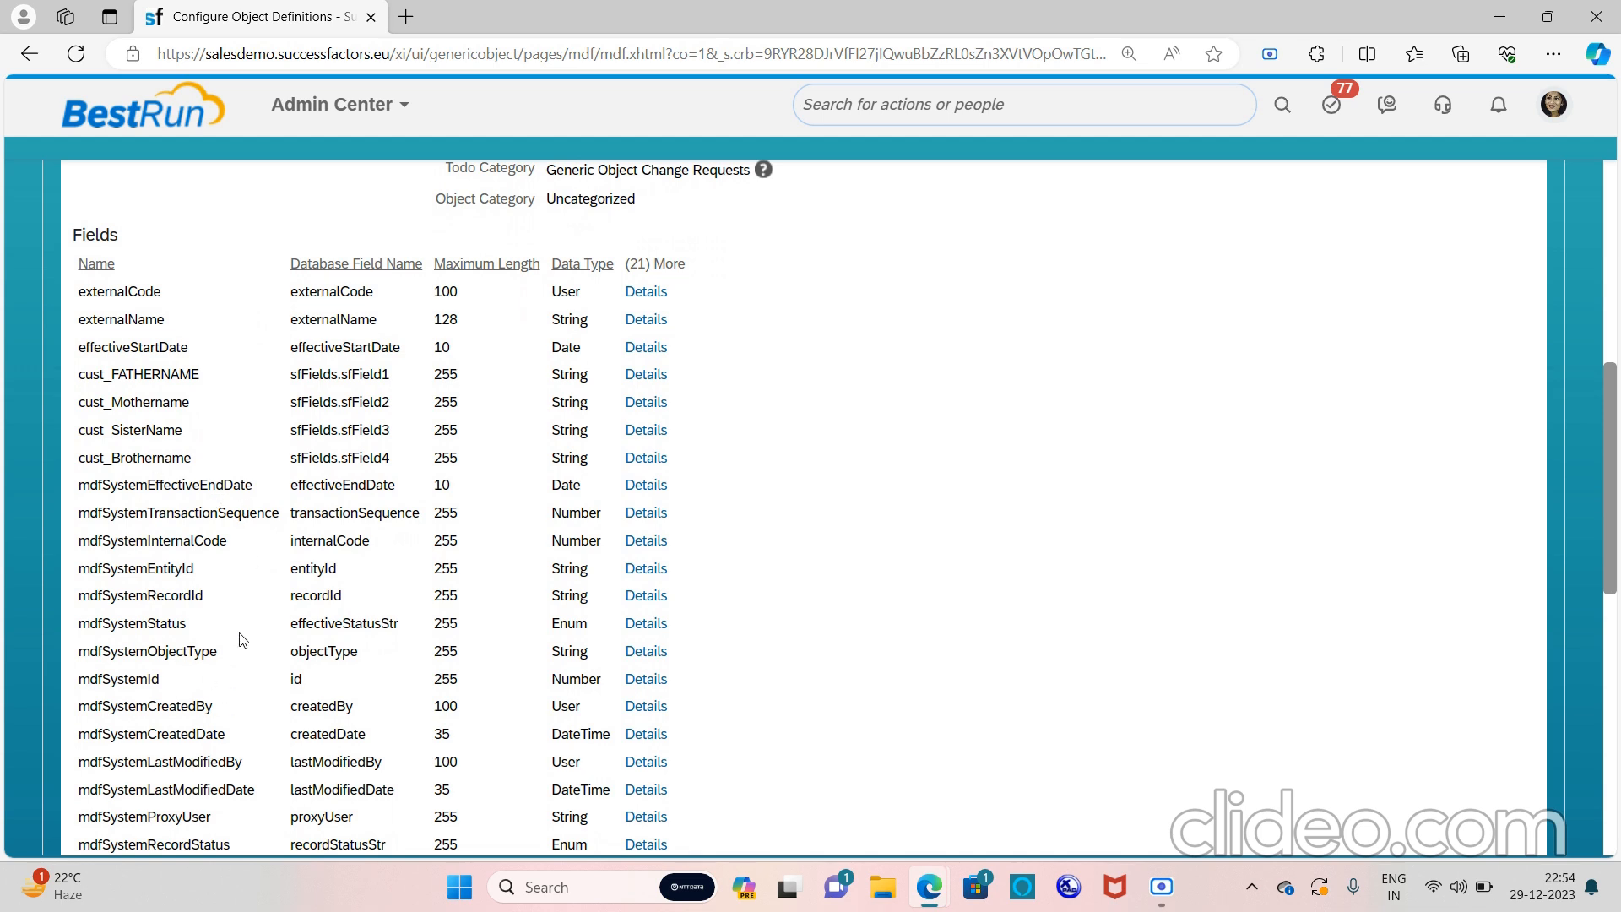
scroll(243, 639, "down", 1)
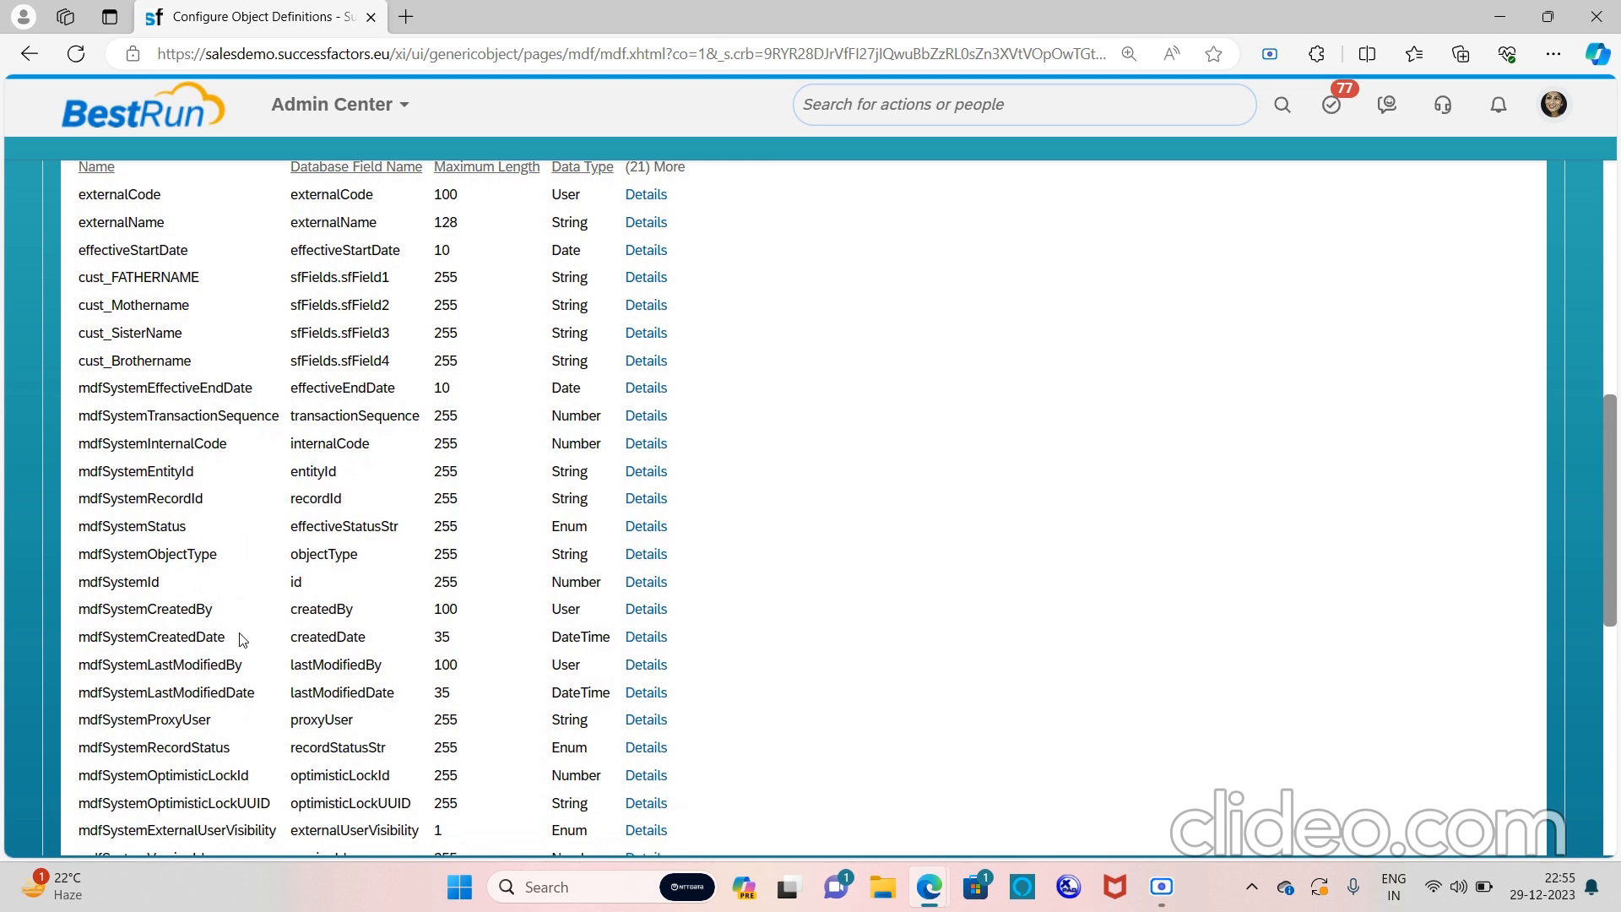
scroll(243, 640, "up", 10)
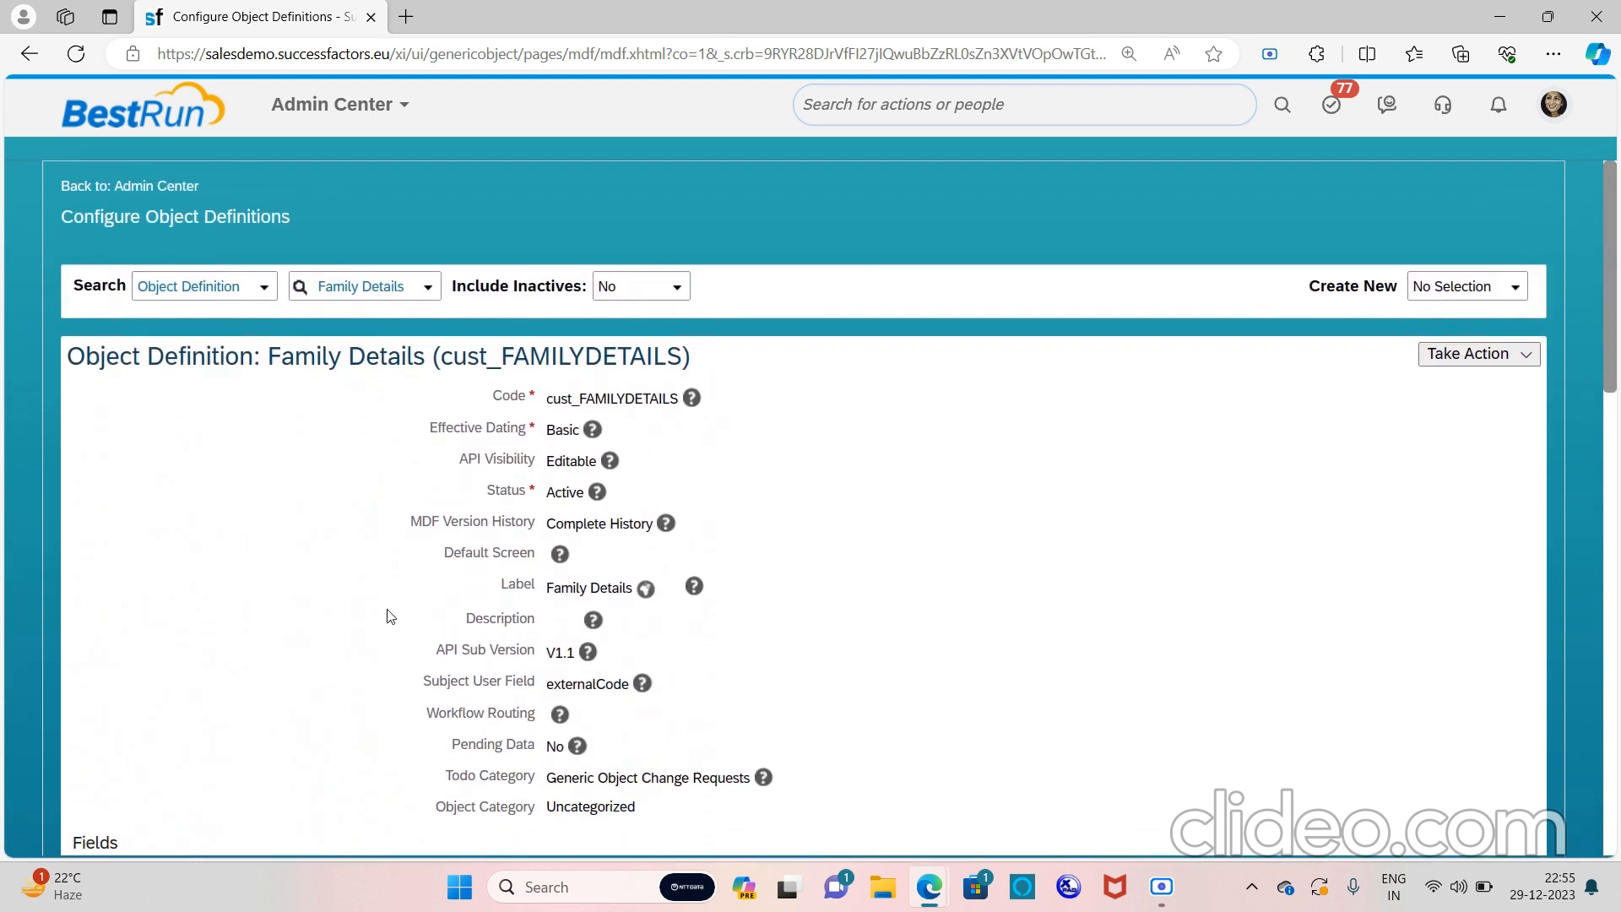
Search actions for 'manage per role' and choose Manage Permission Roles
left_click(997, 116)
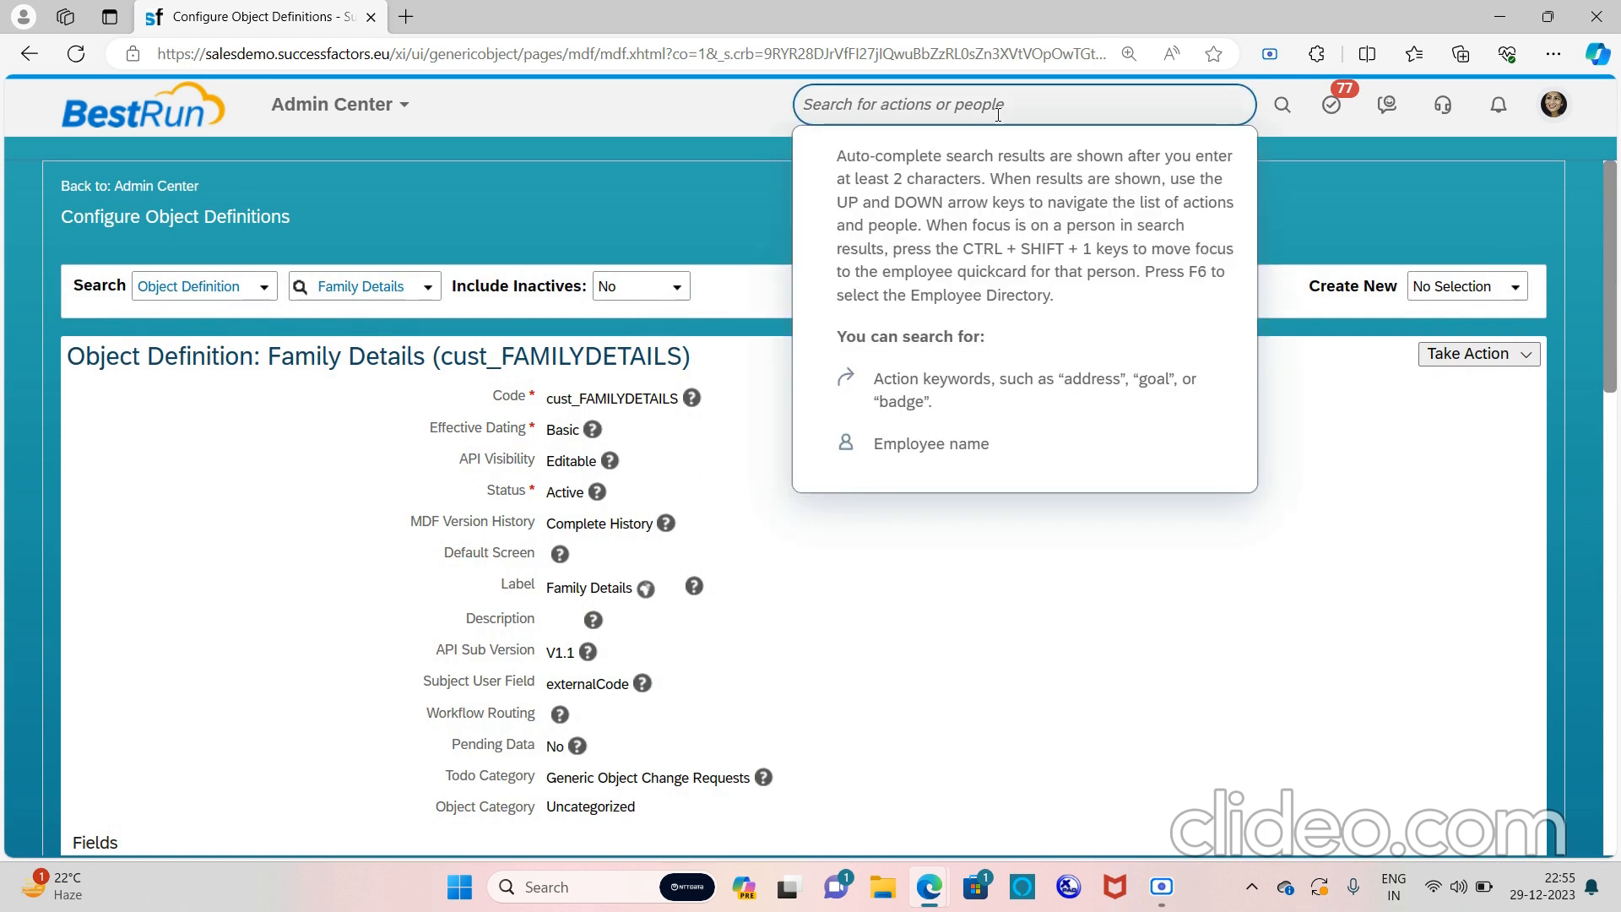
scroll(741, 598, "down", 15)
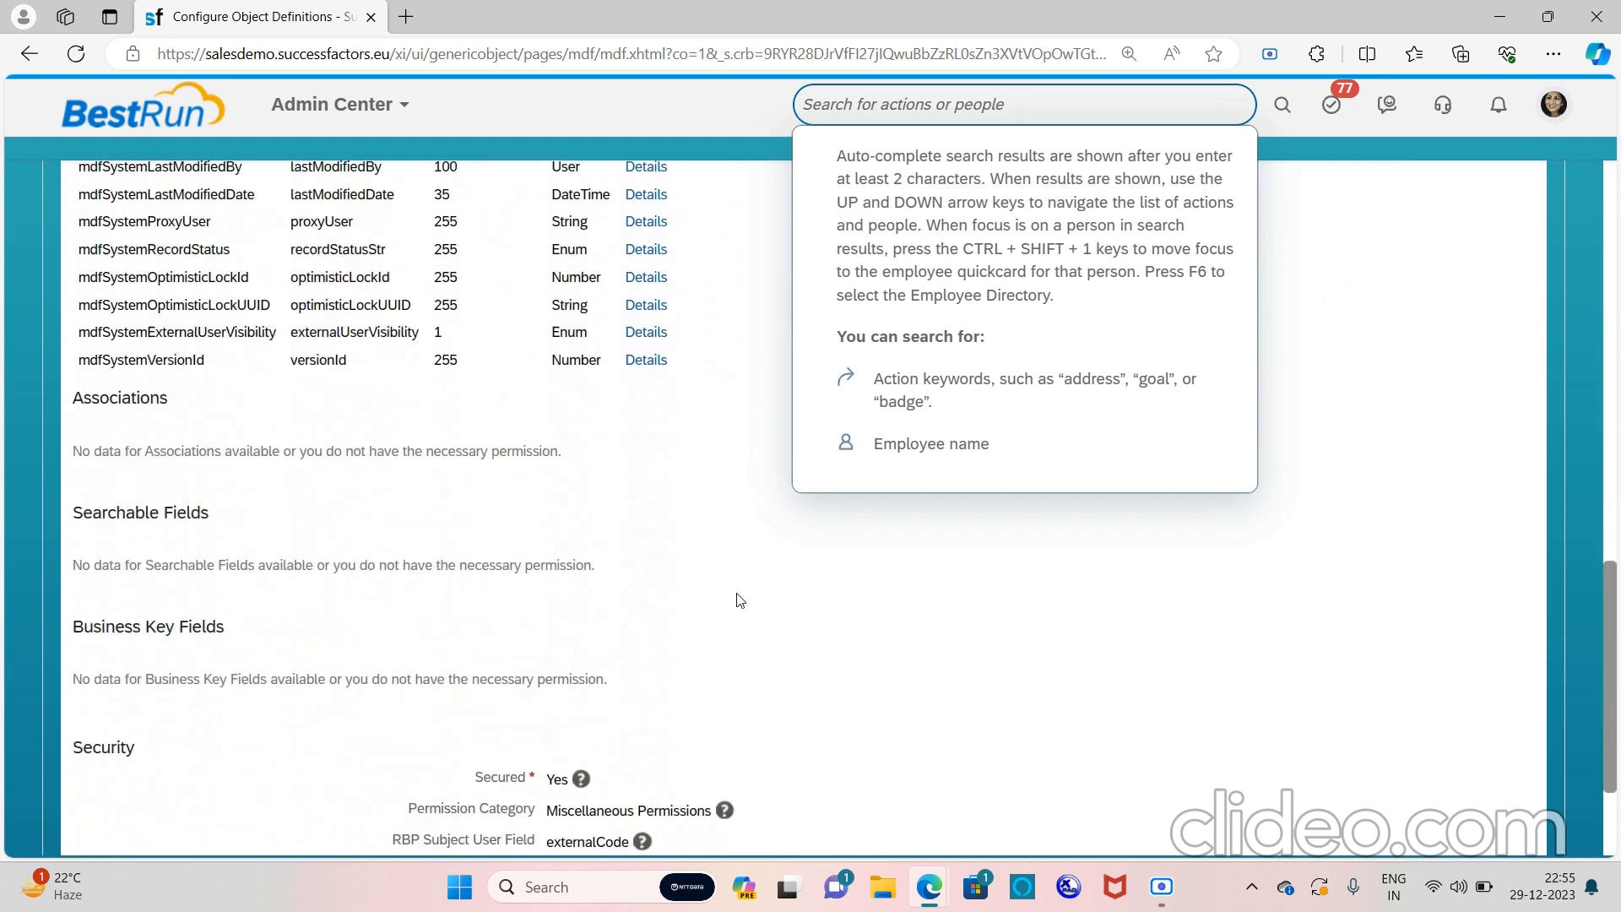
scroll(740, 600, "down", 2)
scroll(598, 600, "up", 2)
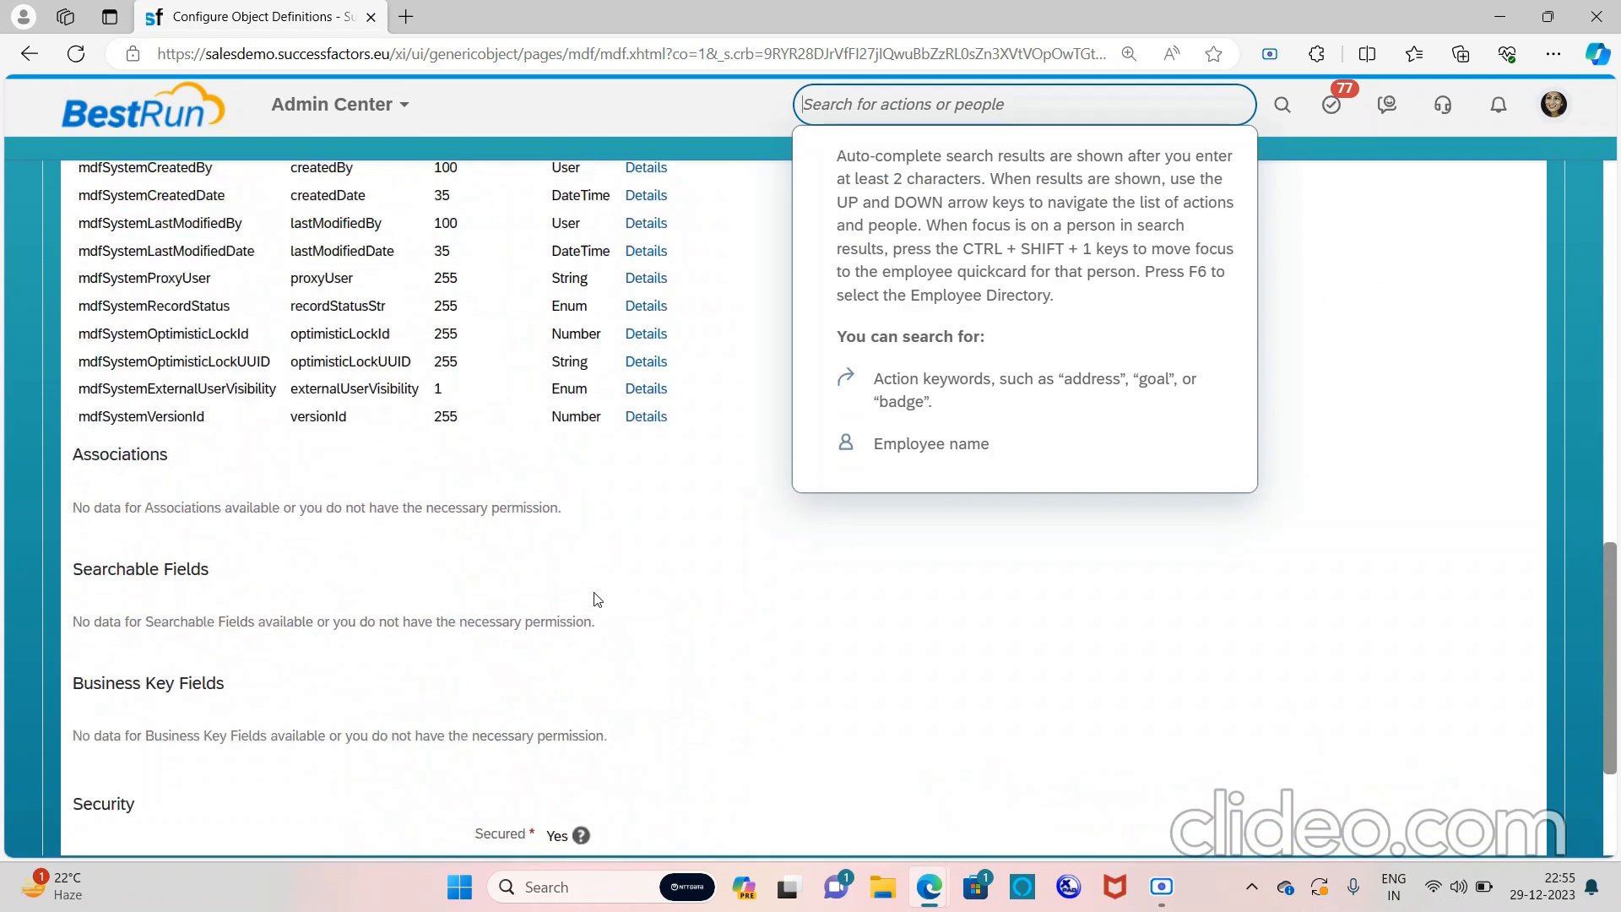
scroll(597, 600, "up", 15)
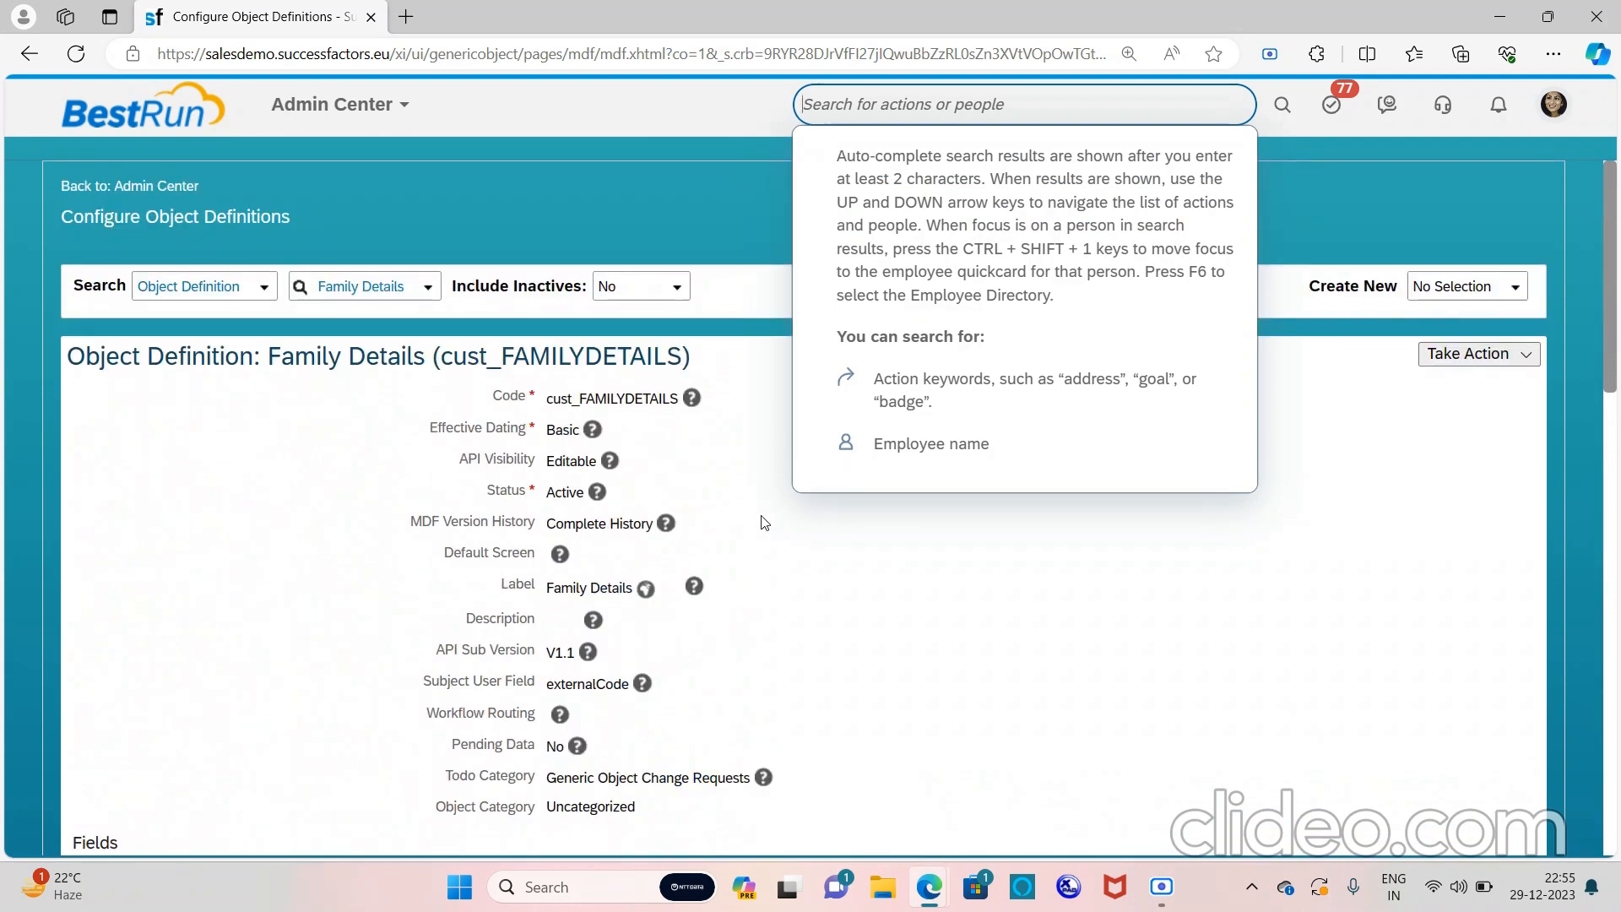
scroll(764, 523, "down", 15)
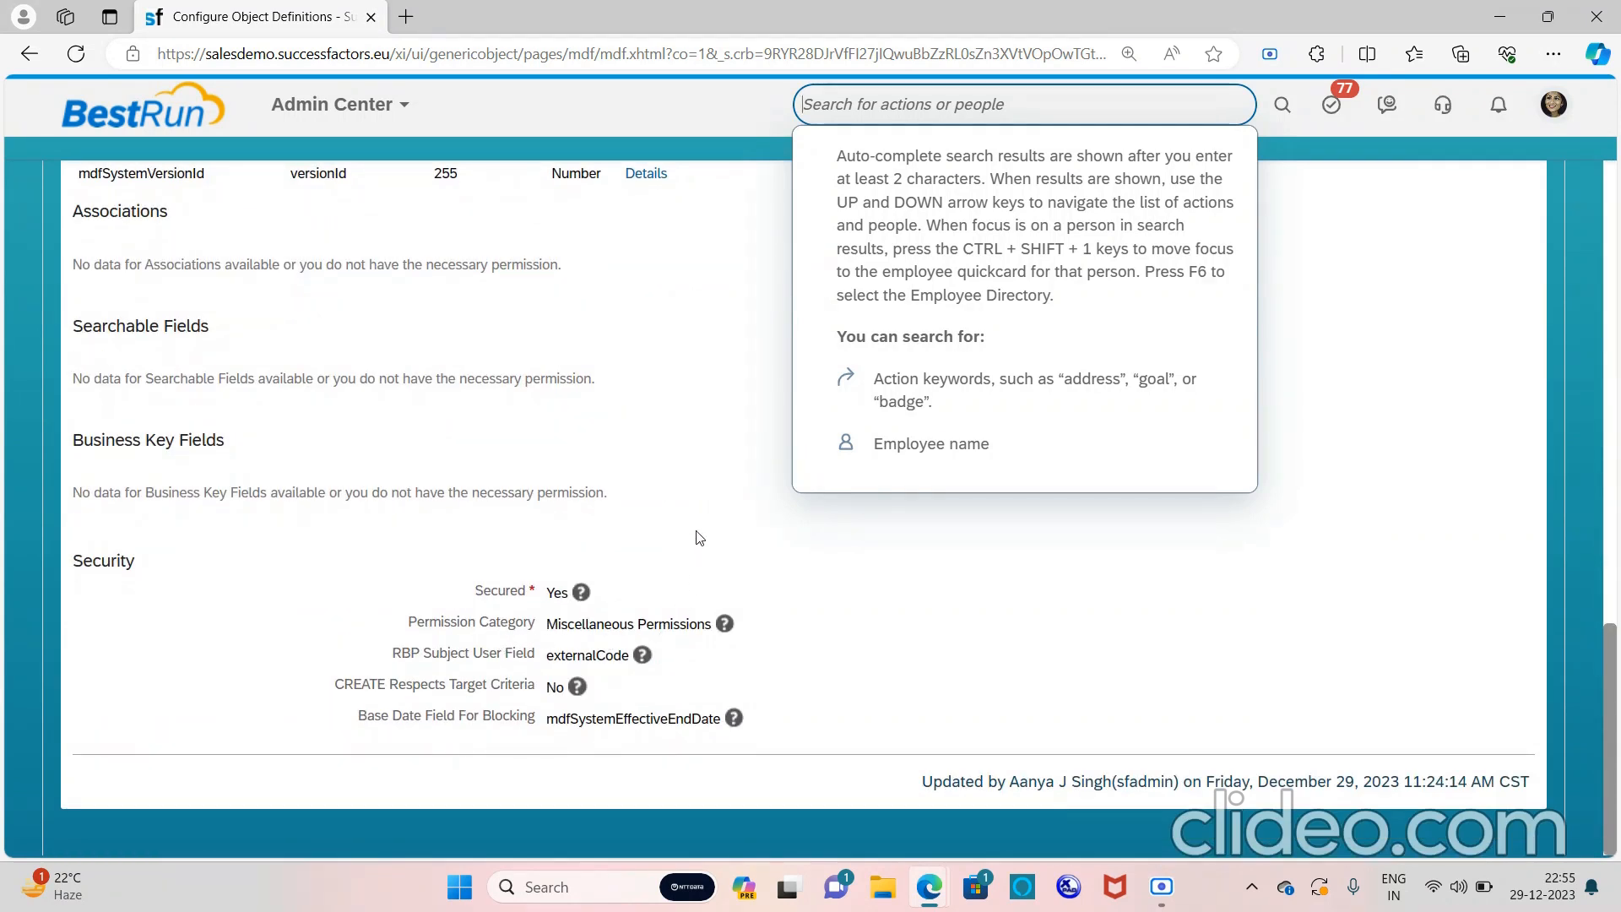
type("manage per ")
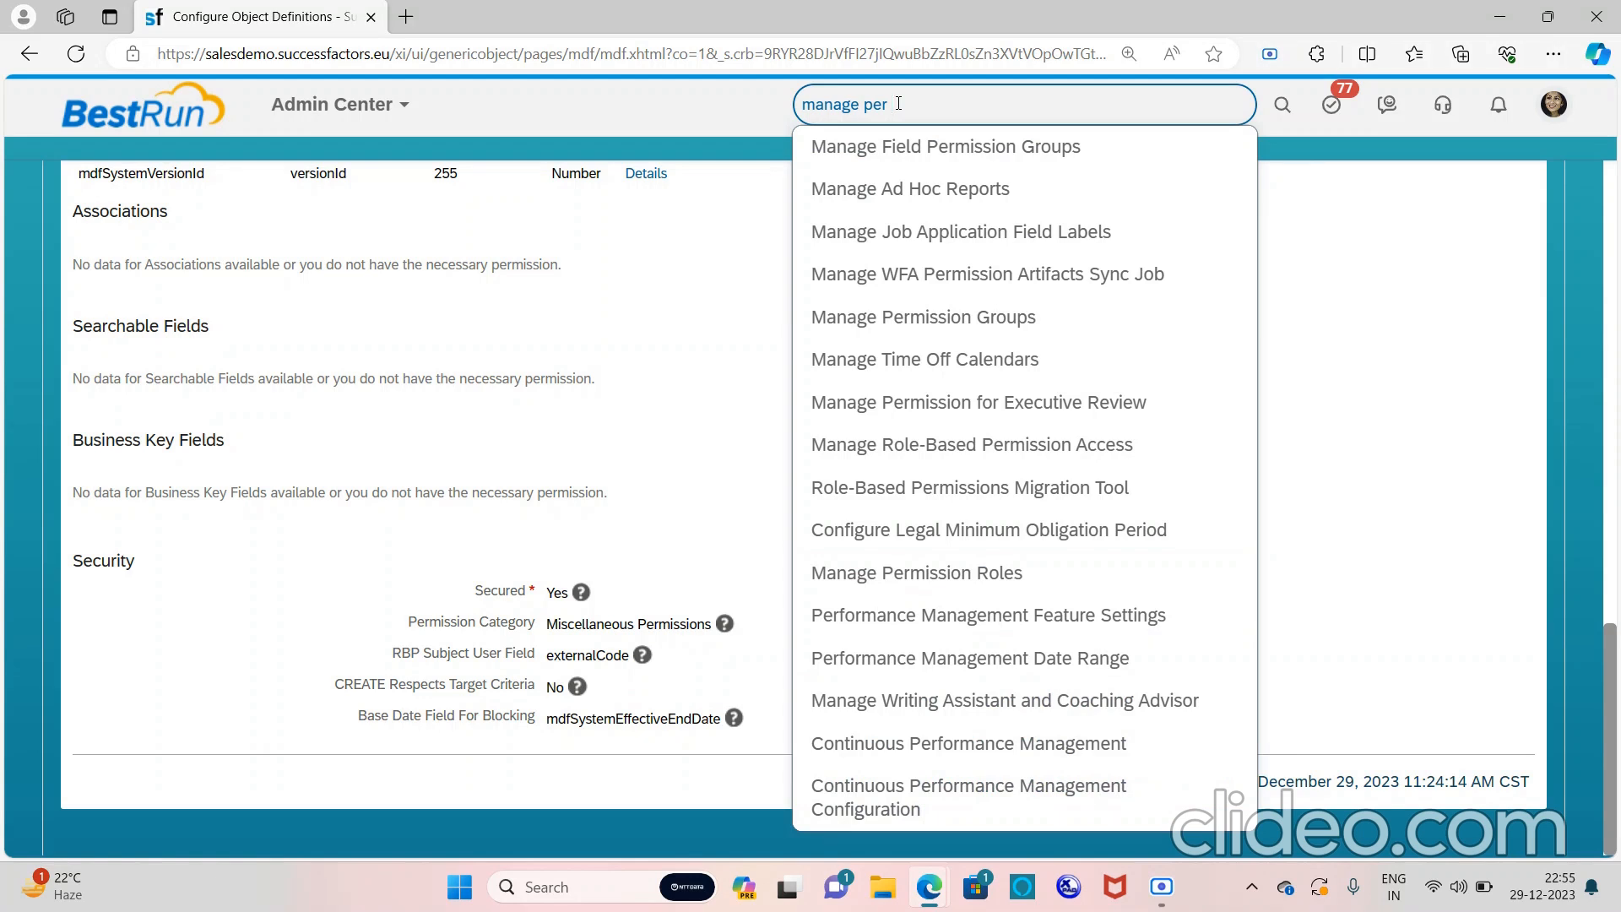
type("rb")
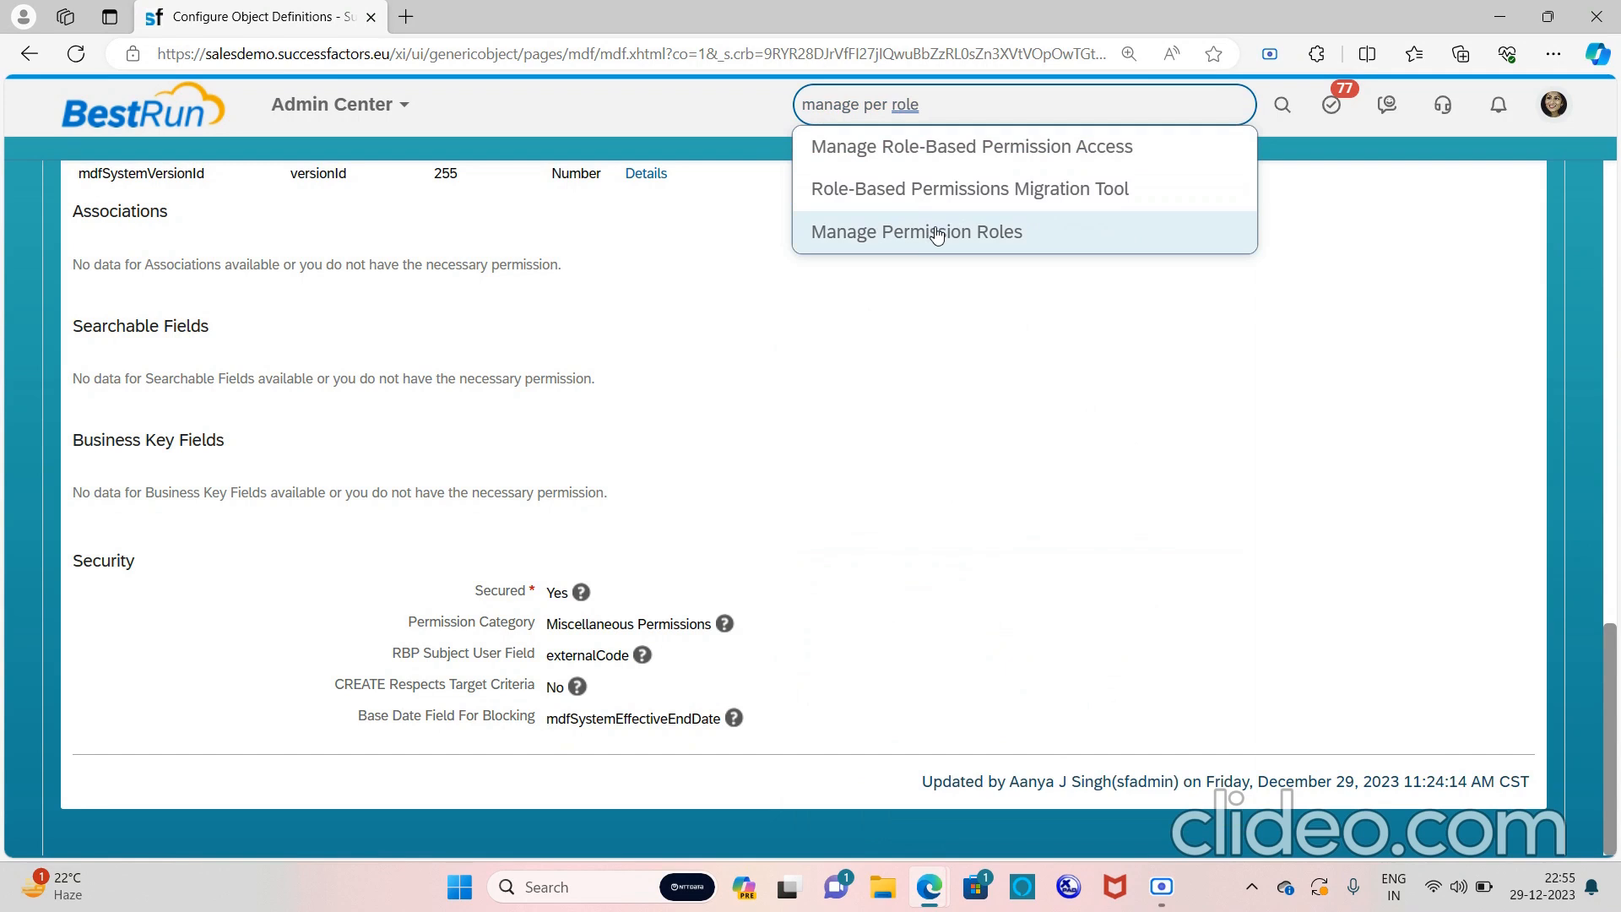
left_click(934, 233)
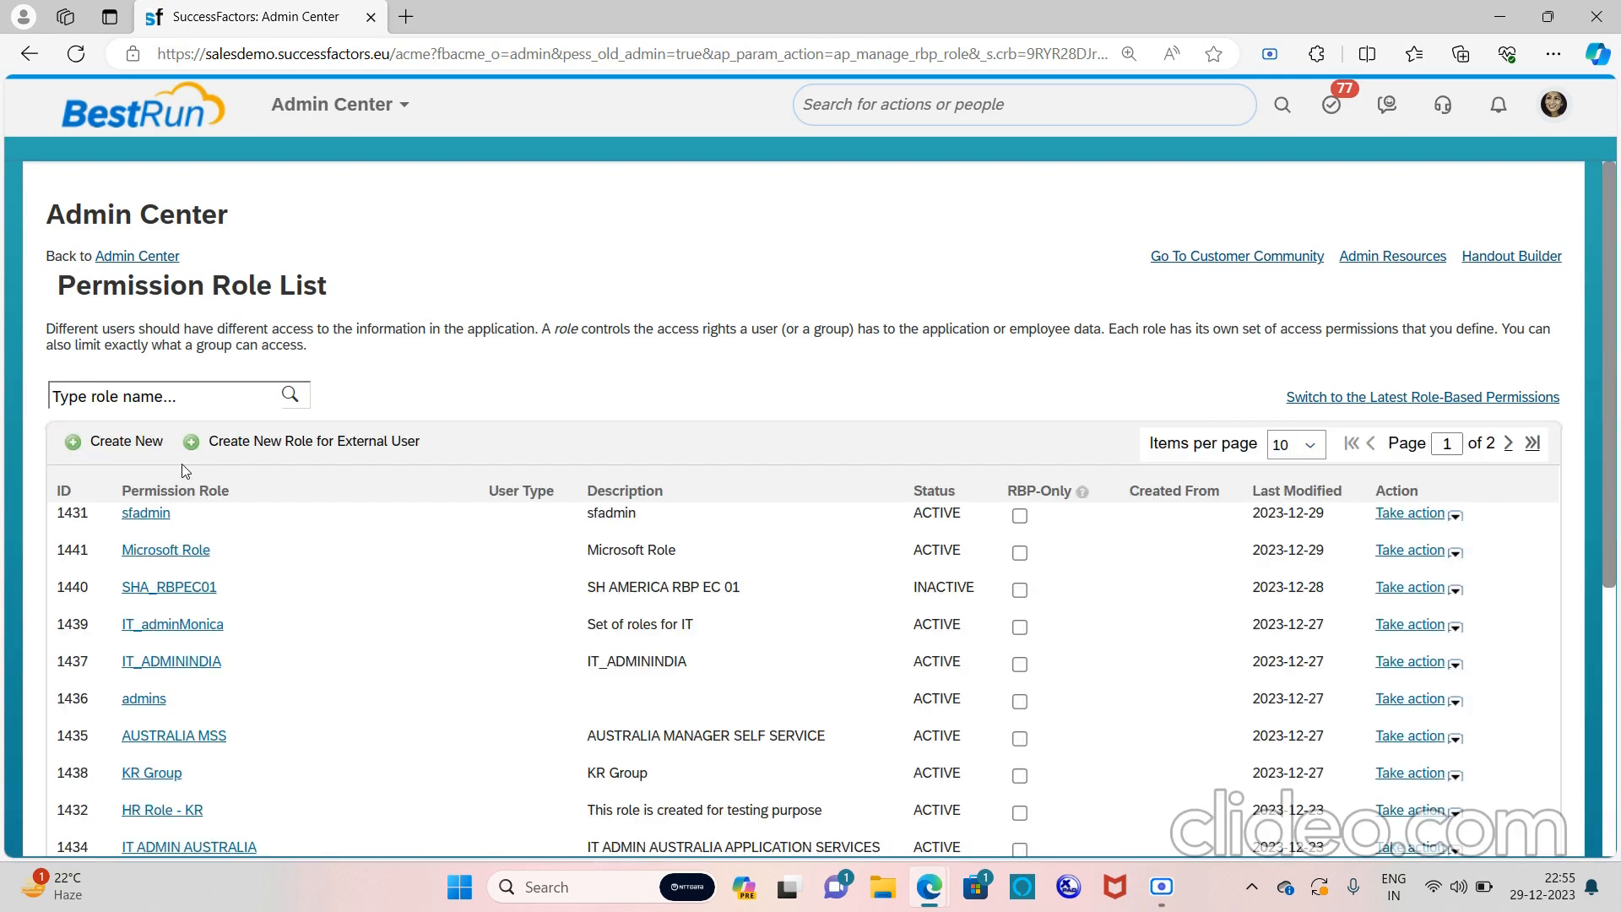
Open the sfadmin role's permission settings at Miscellaneous Permissions
left_click(147, 516)
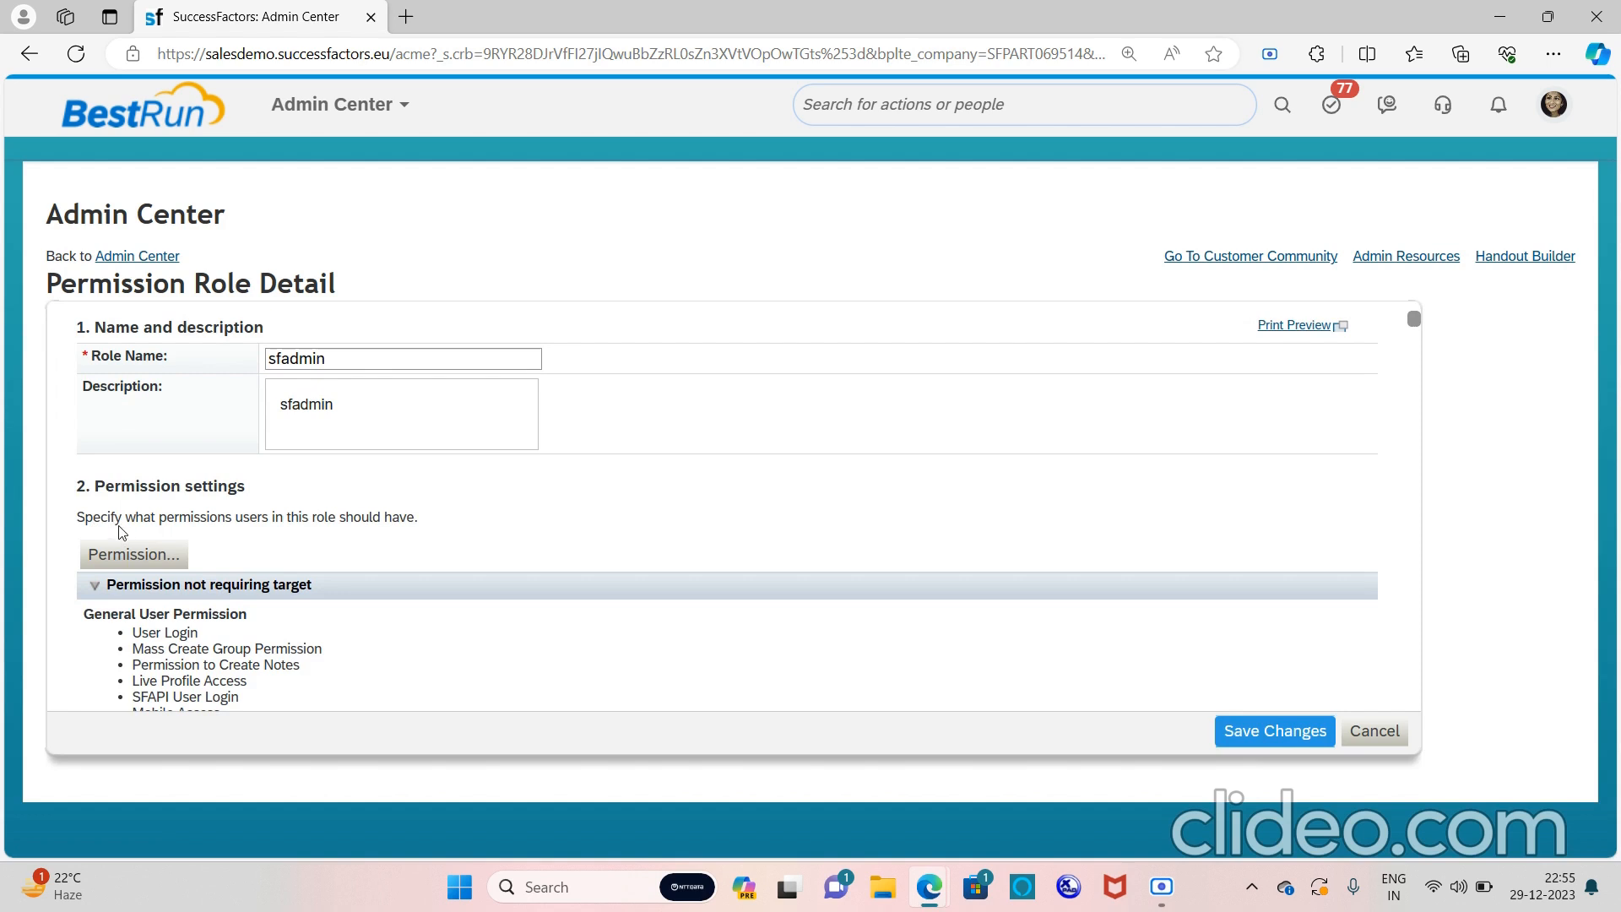
left_click(140, 554)
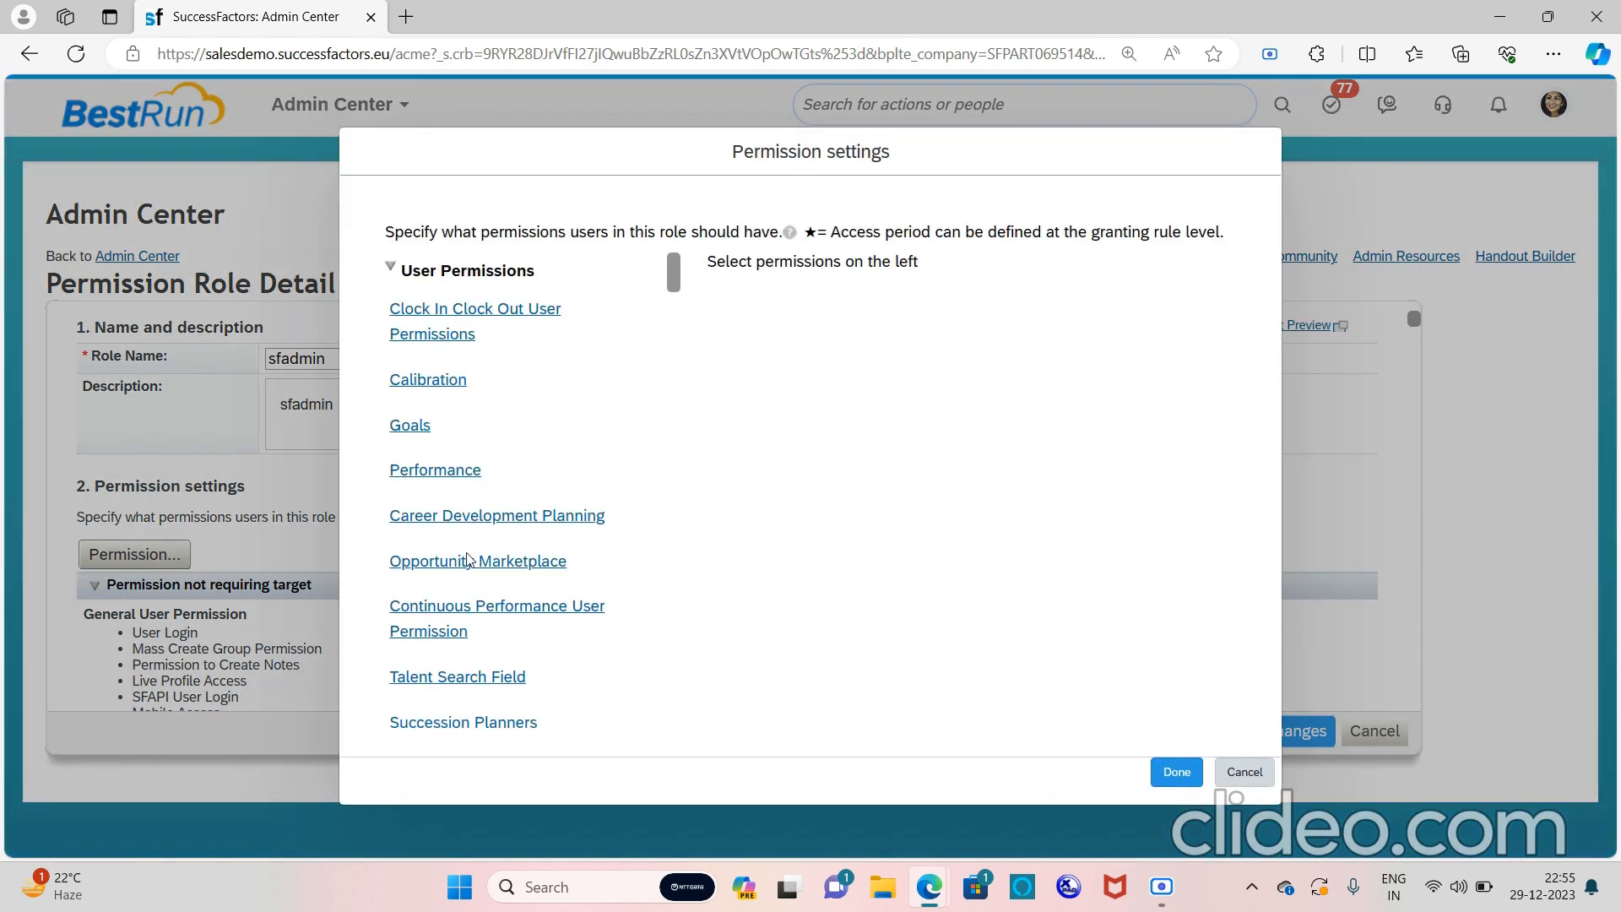
scroll(467, 560, "down", 9)
scroll(467, 561, "down", 15)
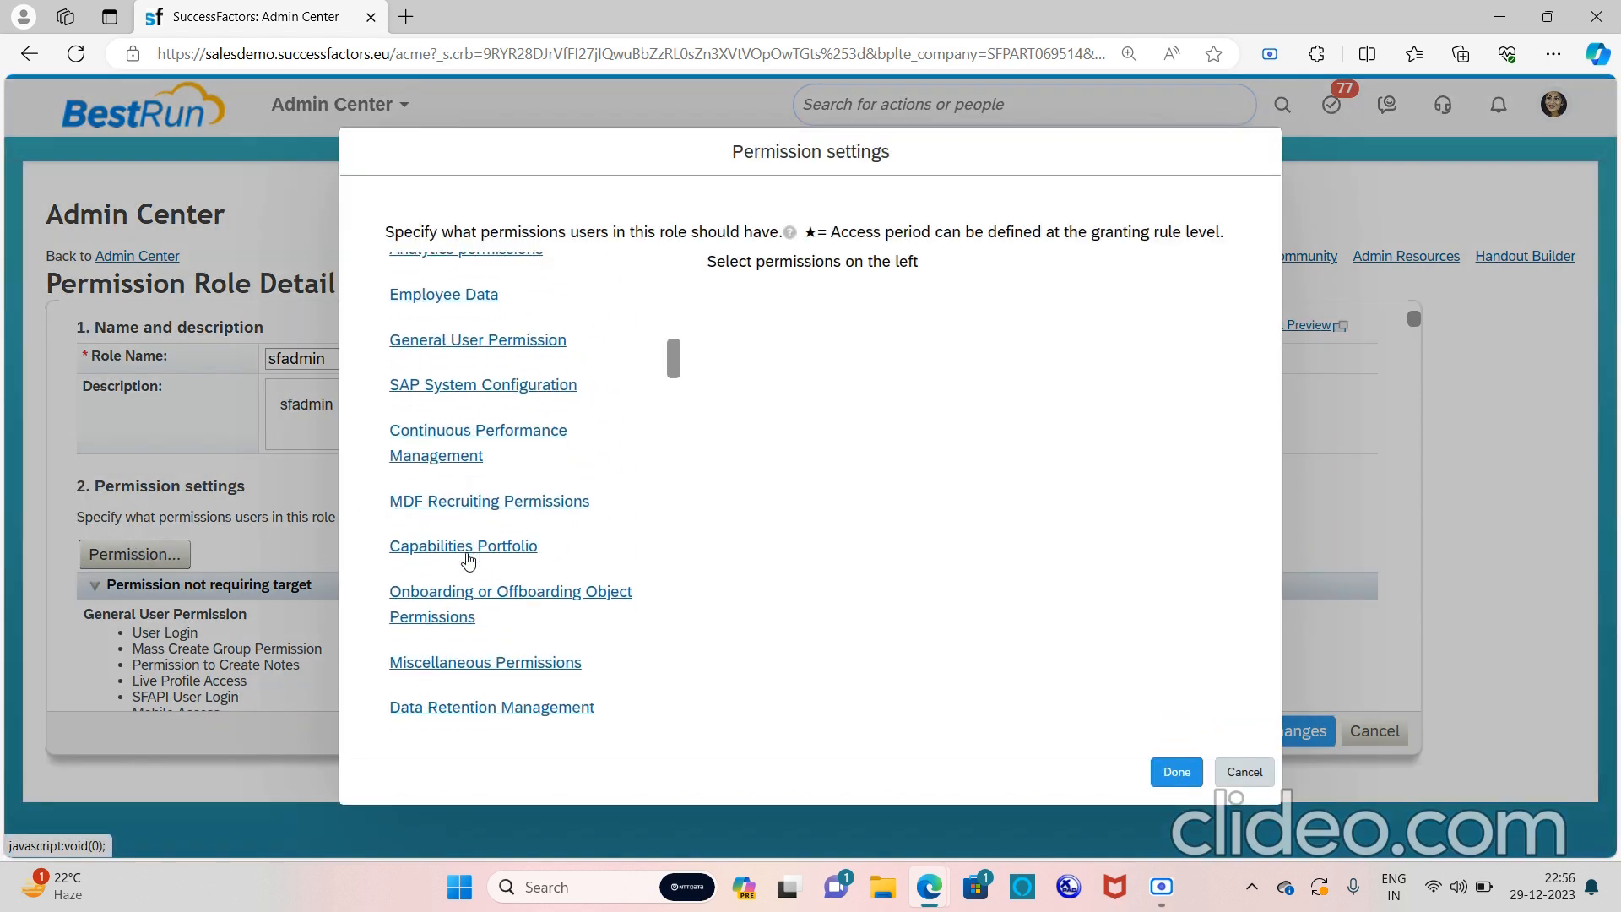
scroll(468, 561, "down", 13)
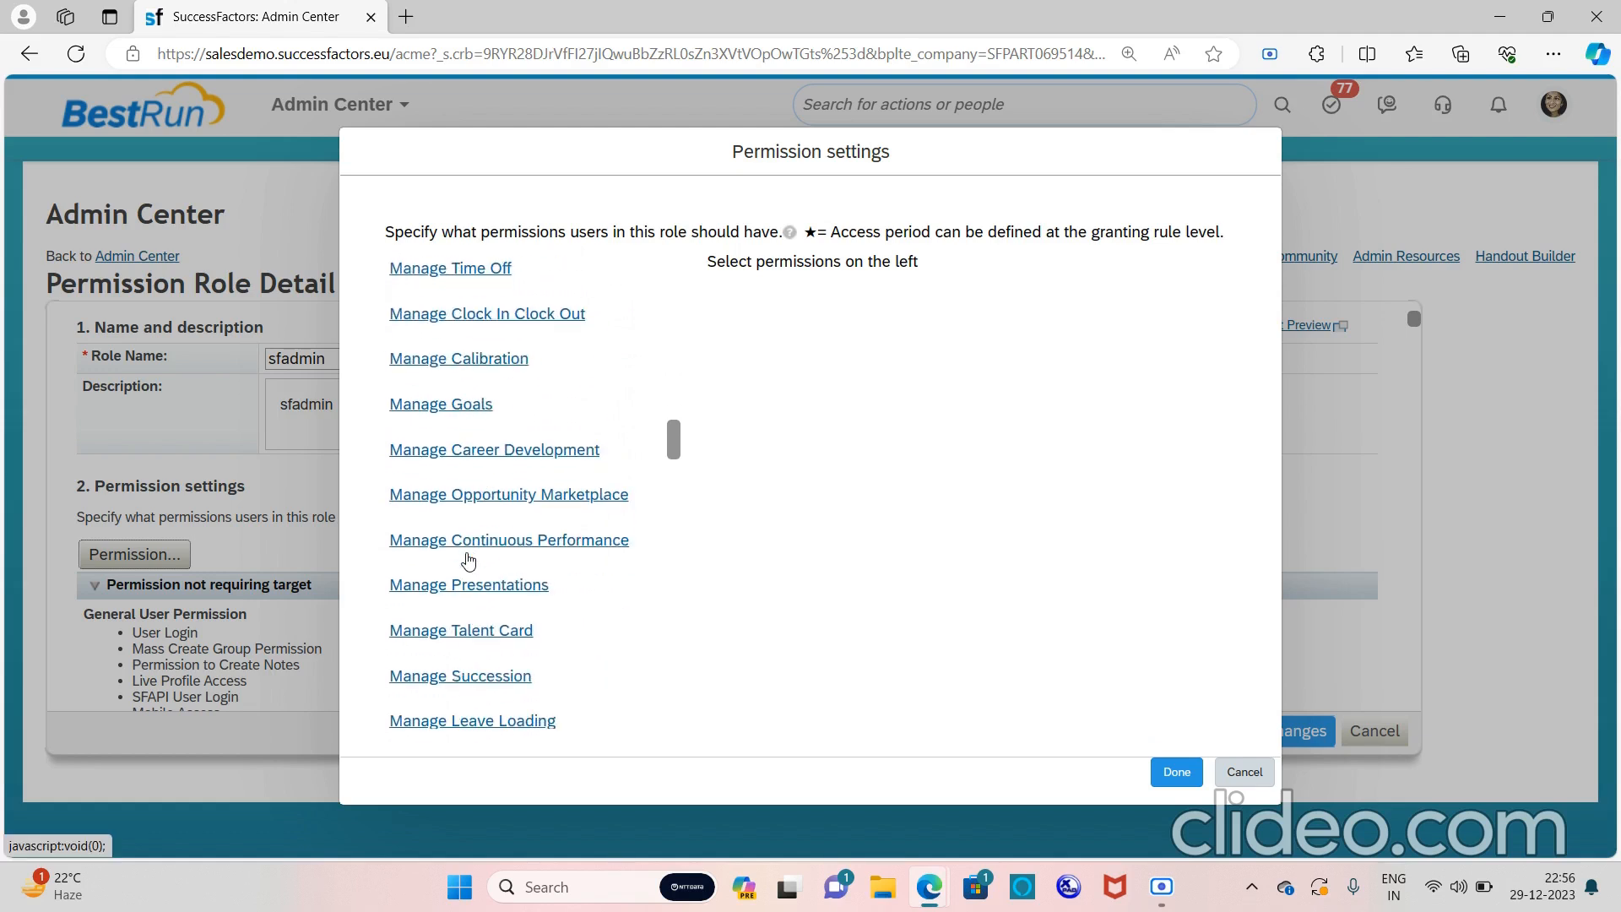
scroll(468, 561, "down", 12)
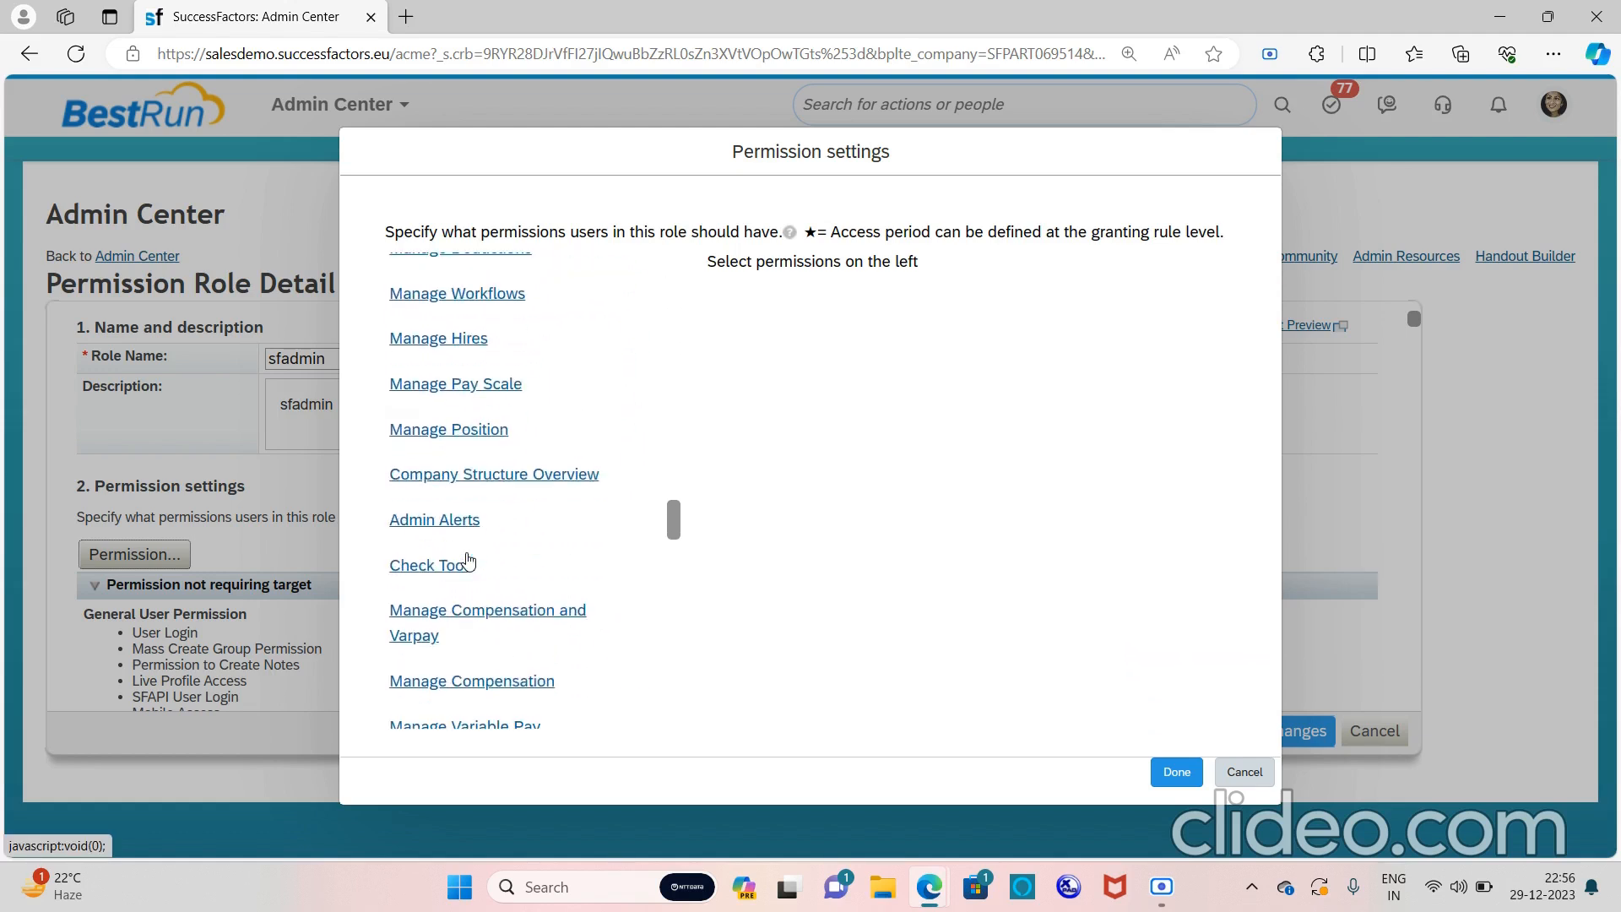
scroll(469, 560, "down", 7)
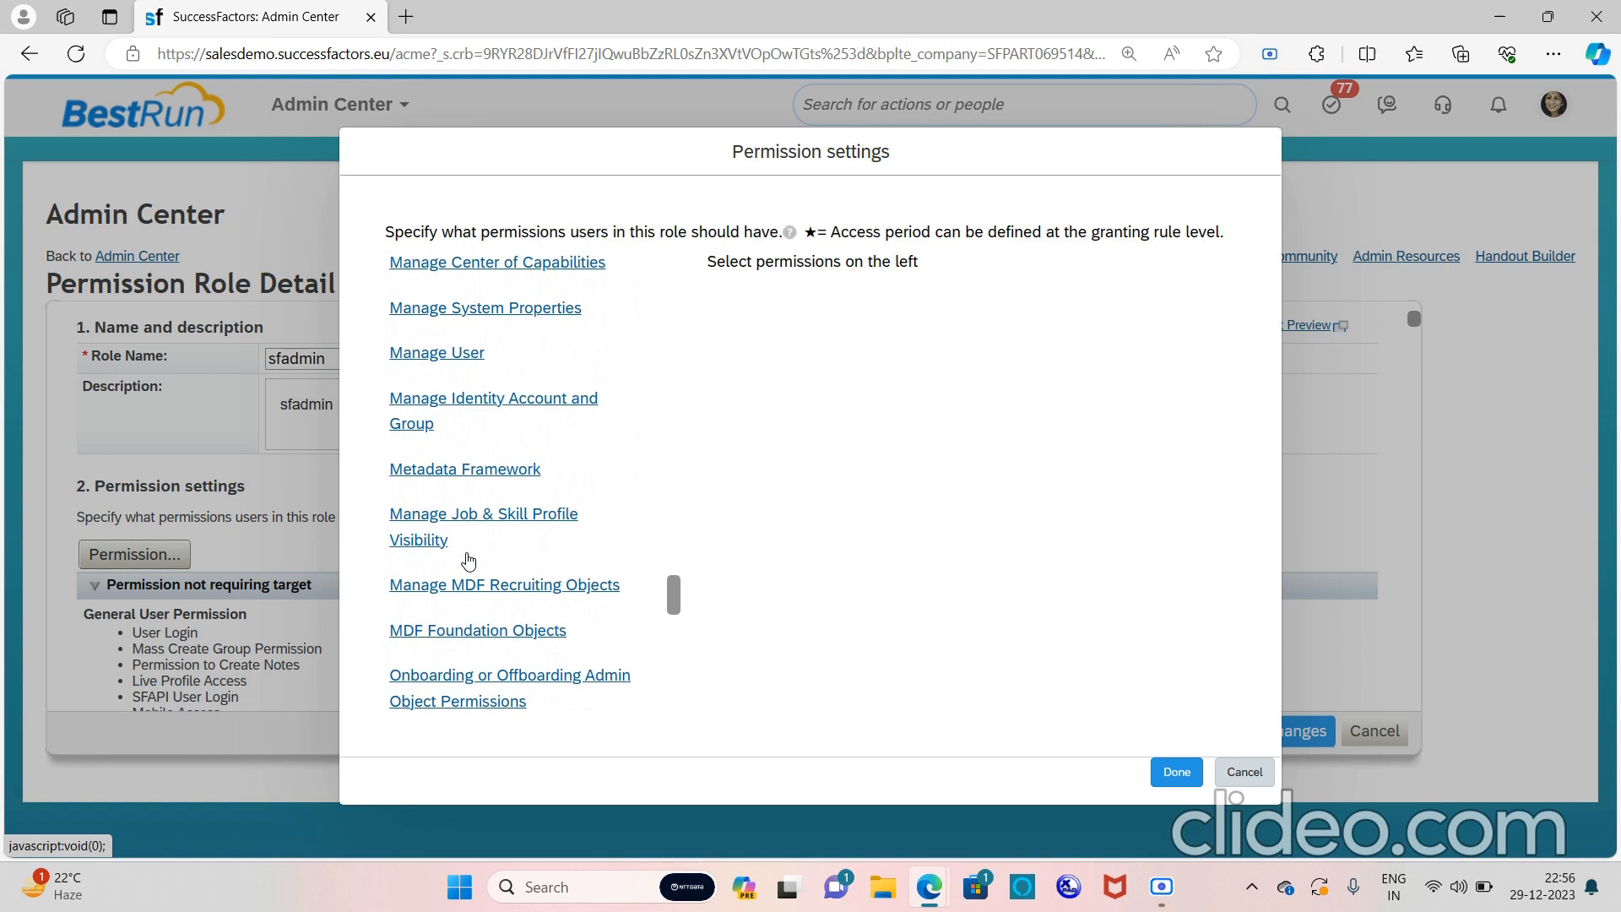
scroll(469, 561, "up", 8)
scroll(469, 561, "up", 15)
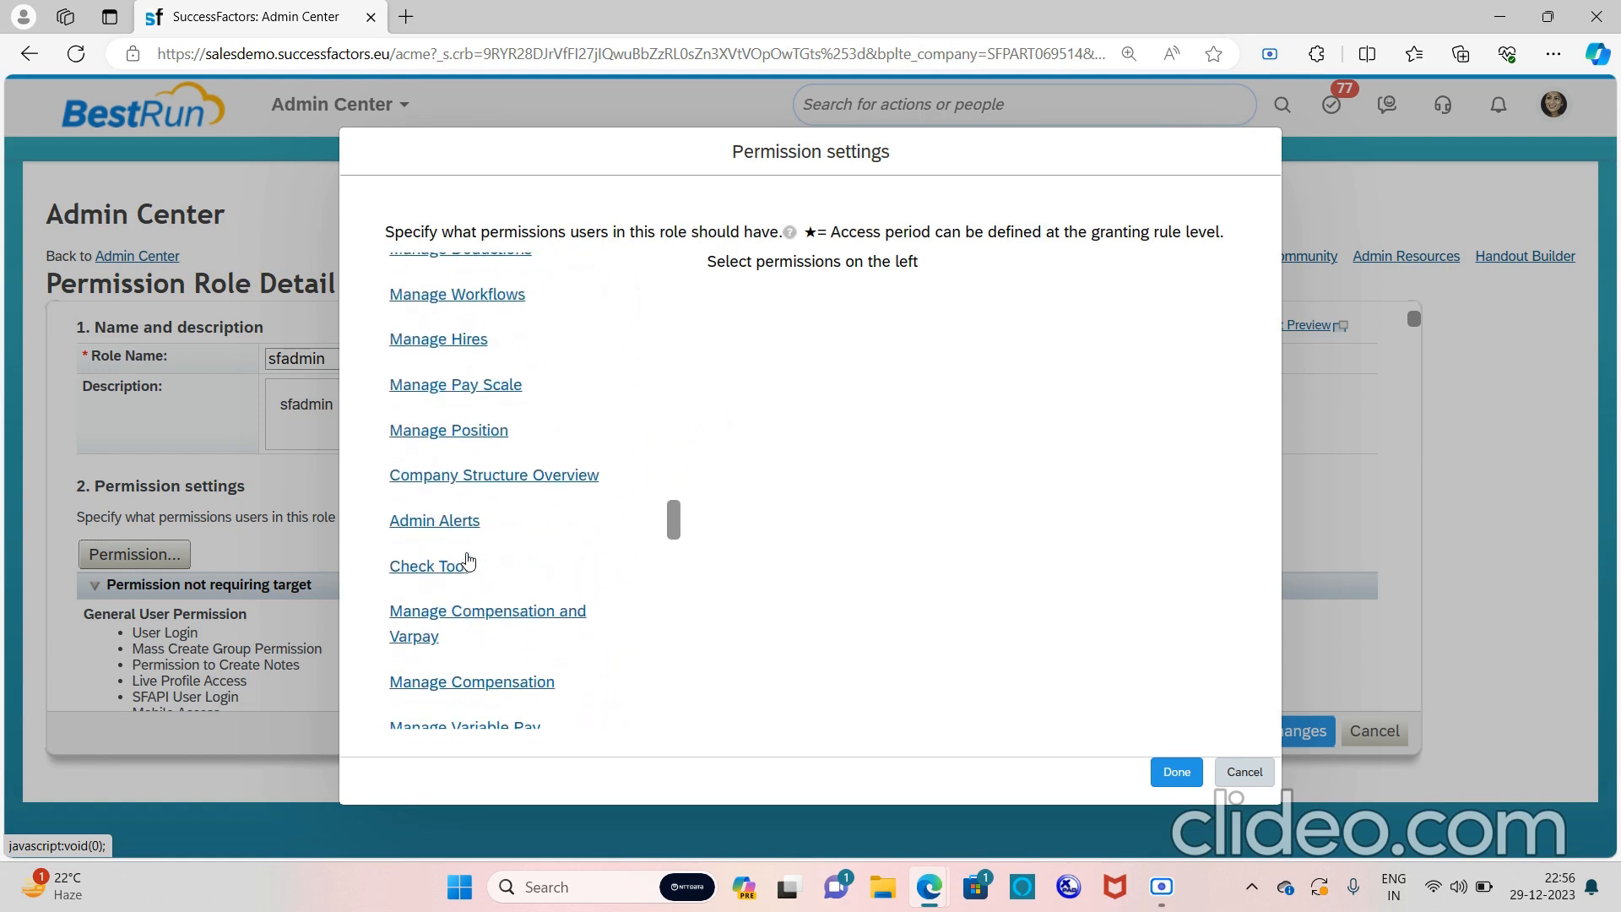
scroll(469, 561, "up", 10)
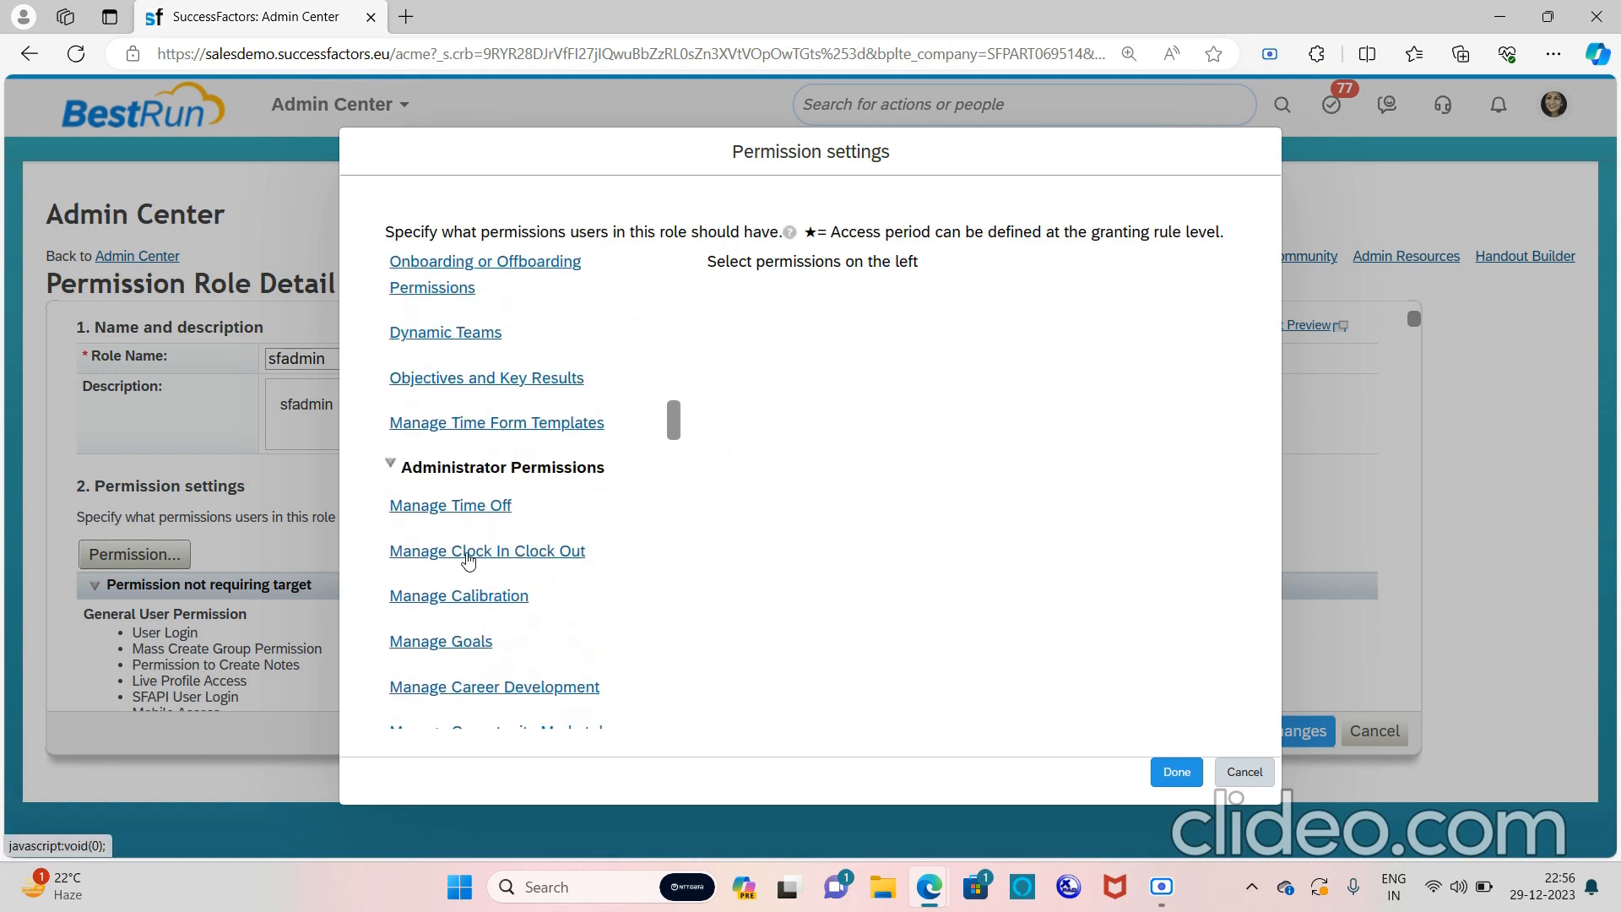
scroll(469, 561, "up", 2)
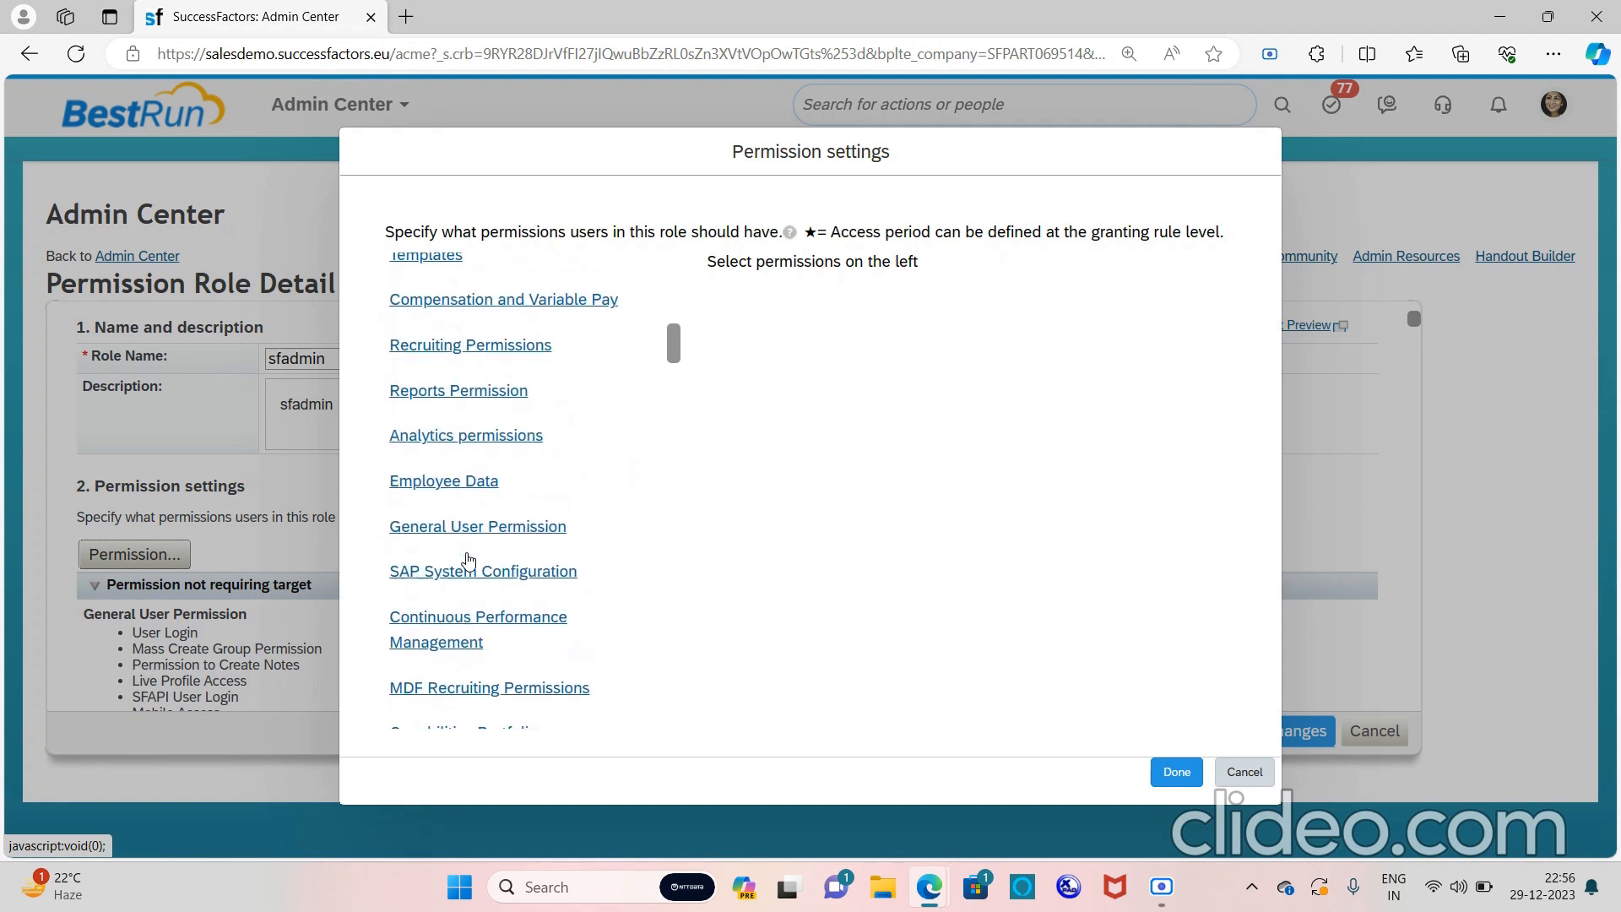
scroll(468, 561, "down", 6)
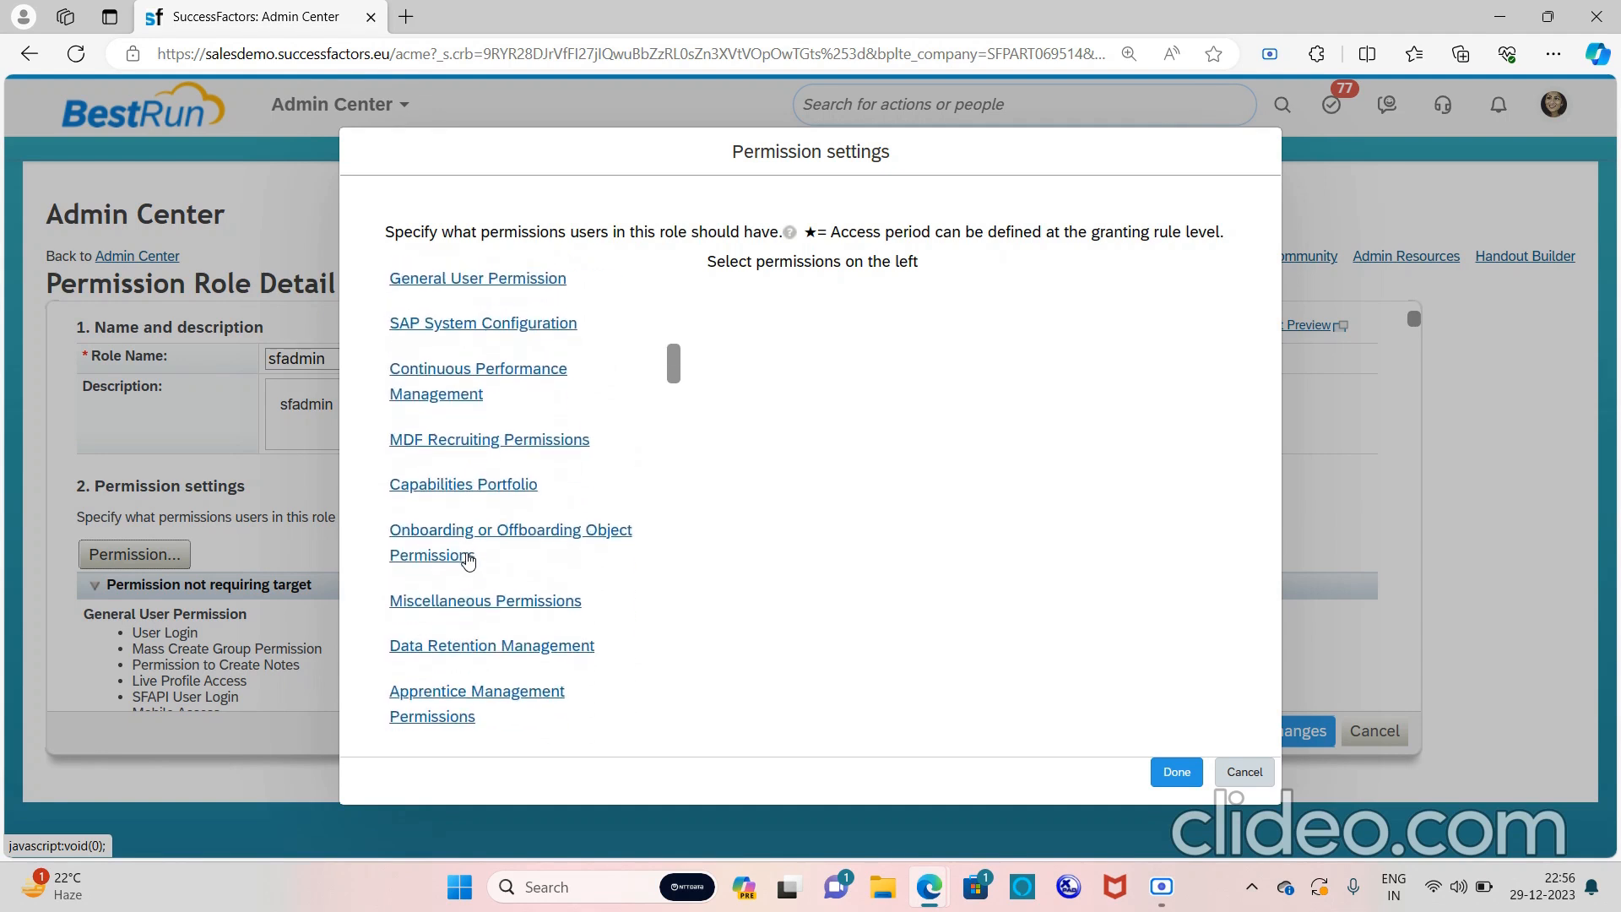
left_click(505, 605)
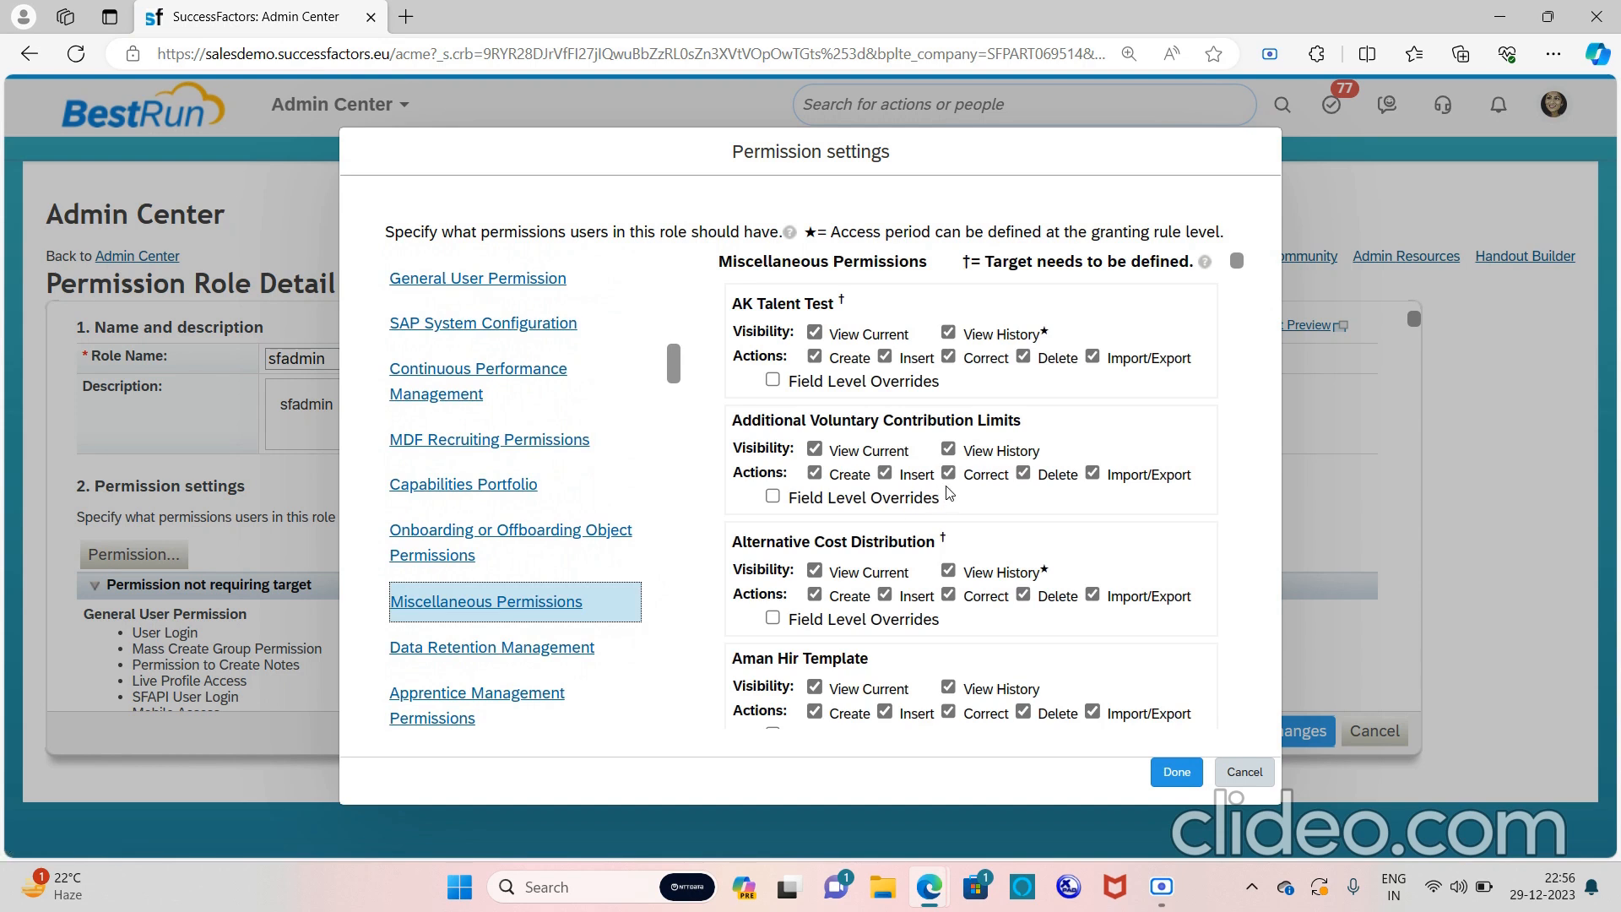
Find the Family Details entry with a page search for 'famil'
key("ctrl+f")
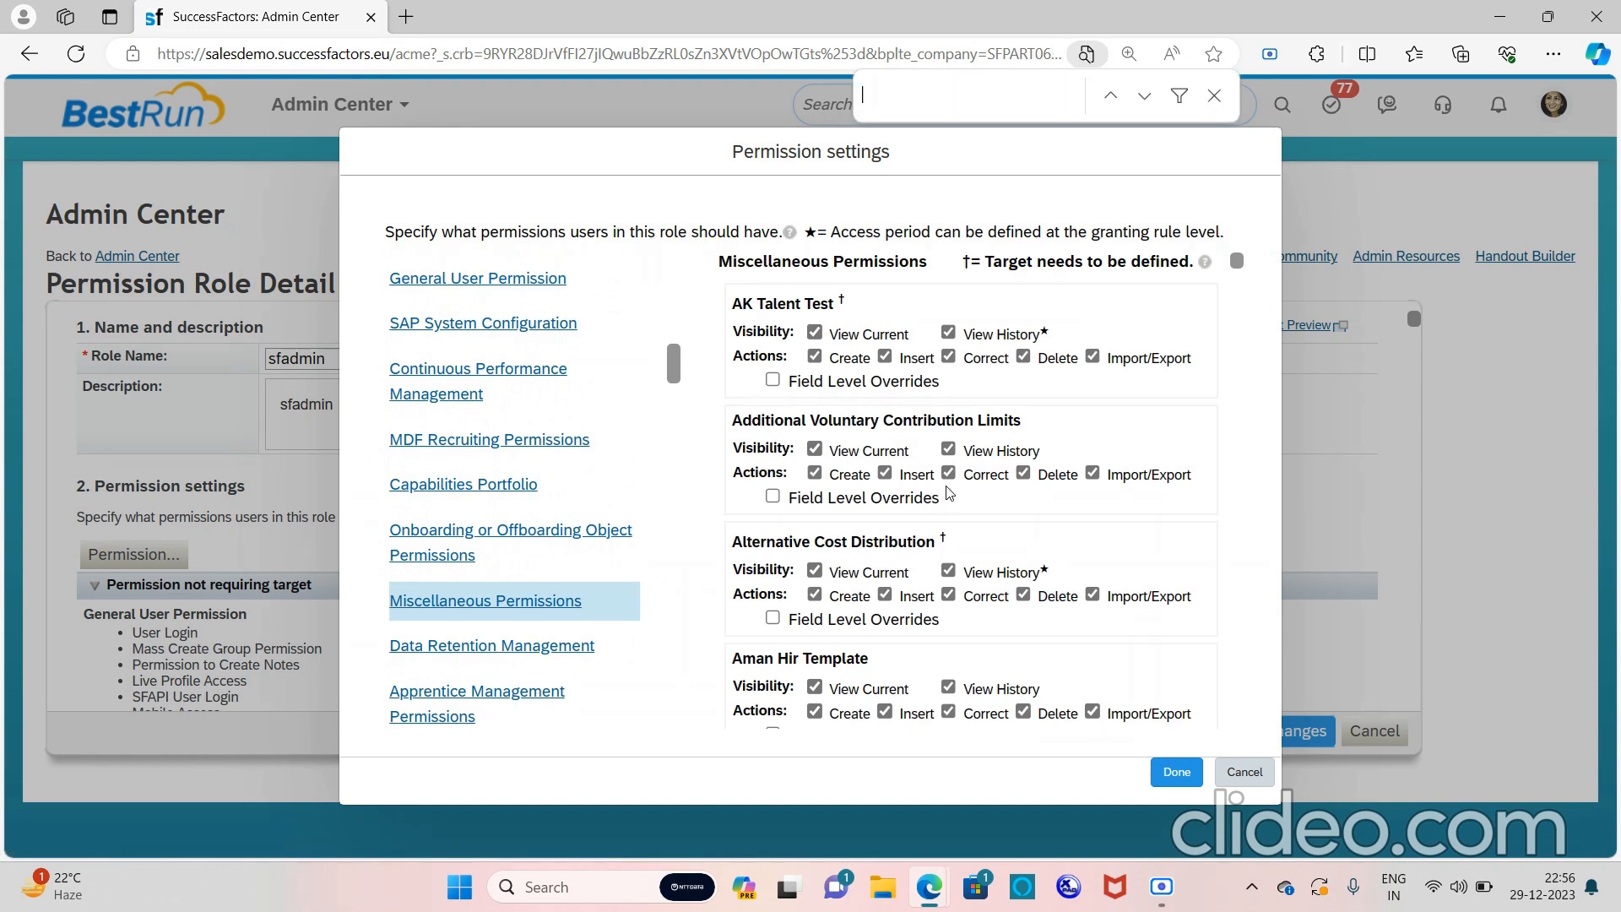
type("famil")
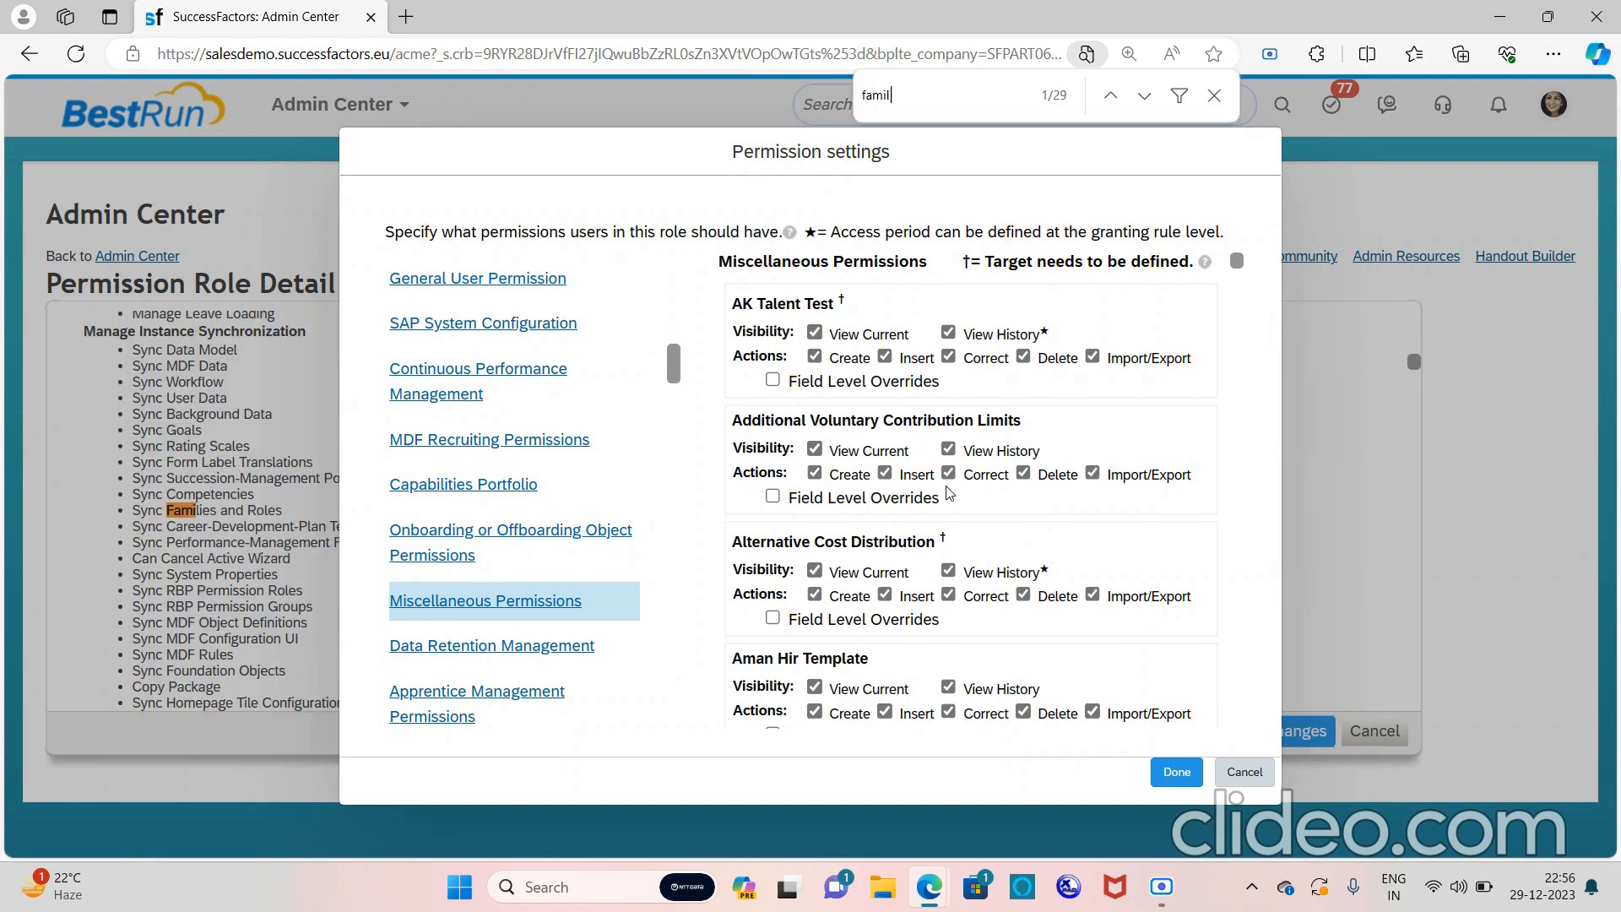
type("ydet")
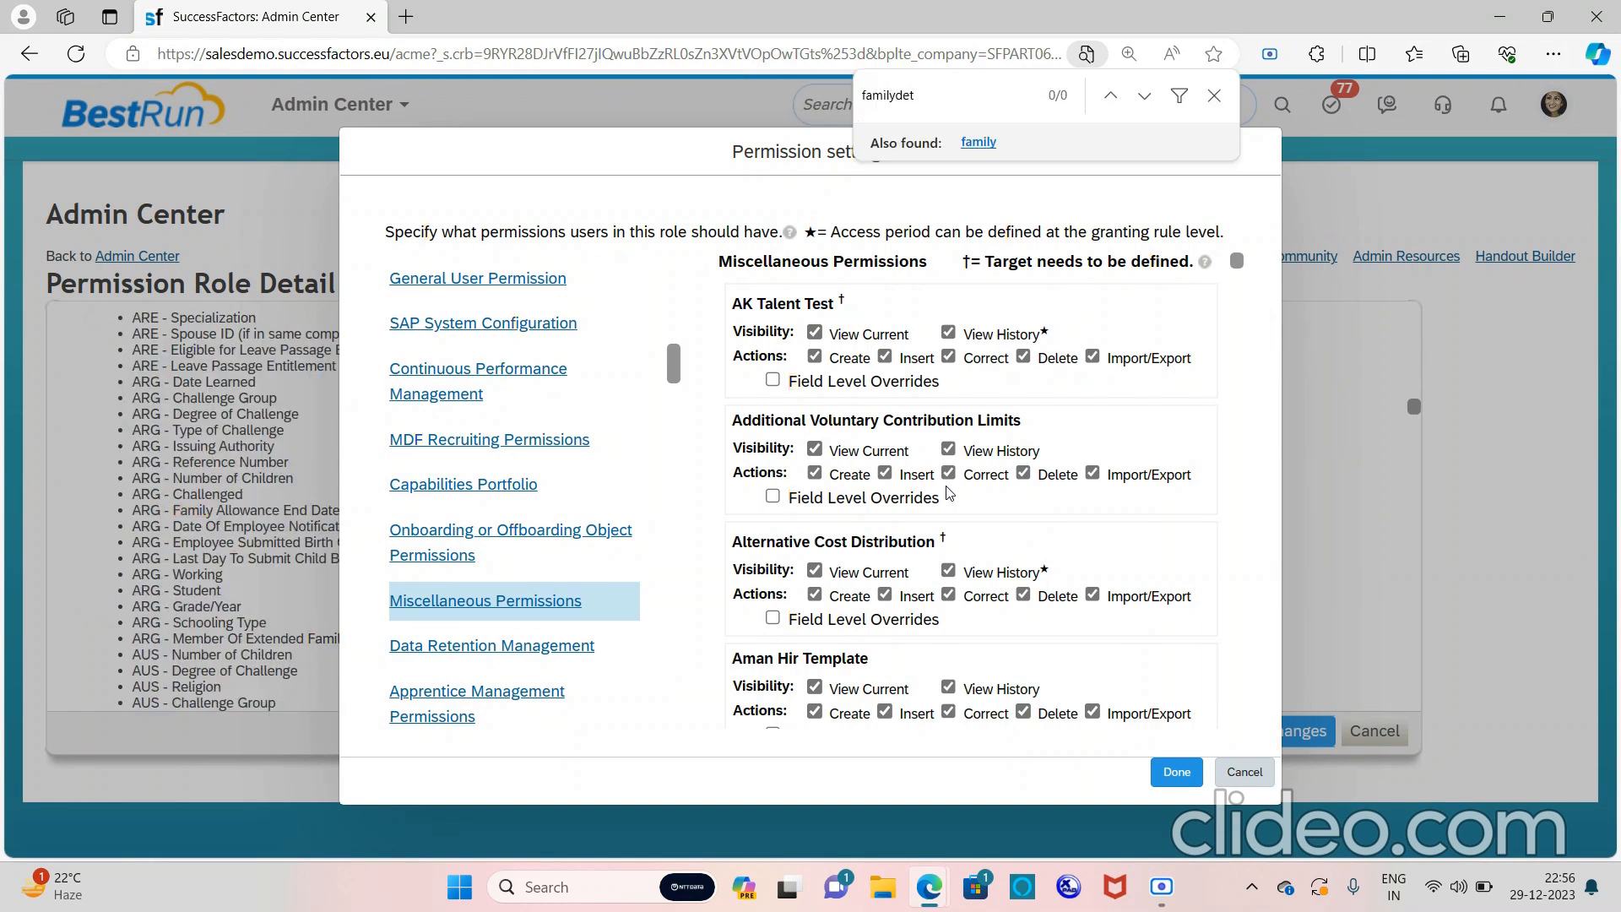
key("BackSpace")
key("BackSpace")
key("BackSpace")
key("BackSpace")
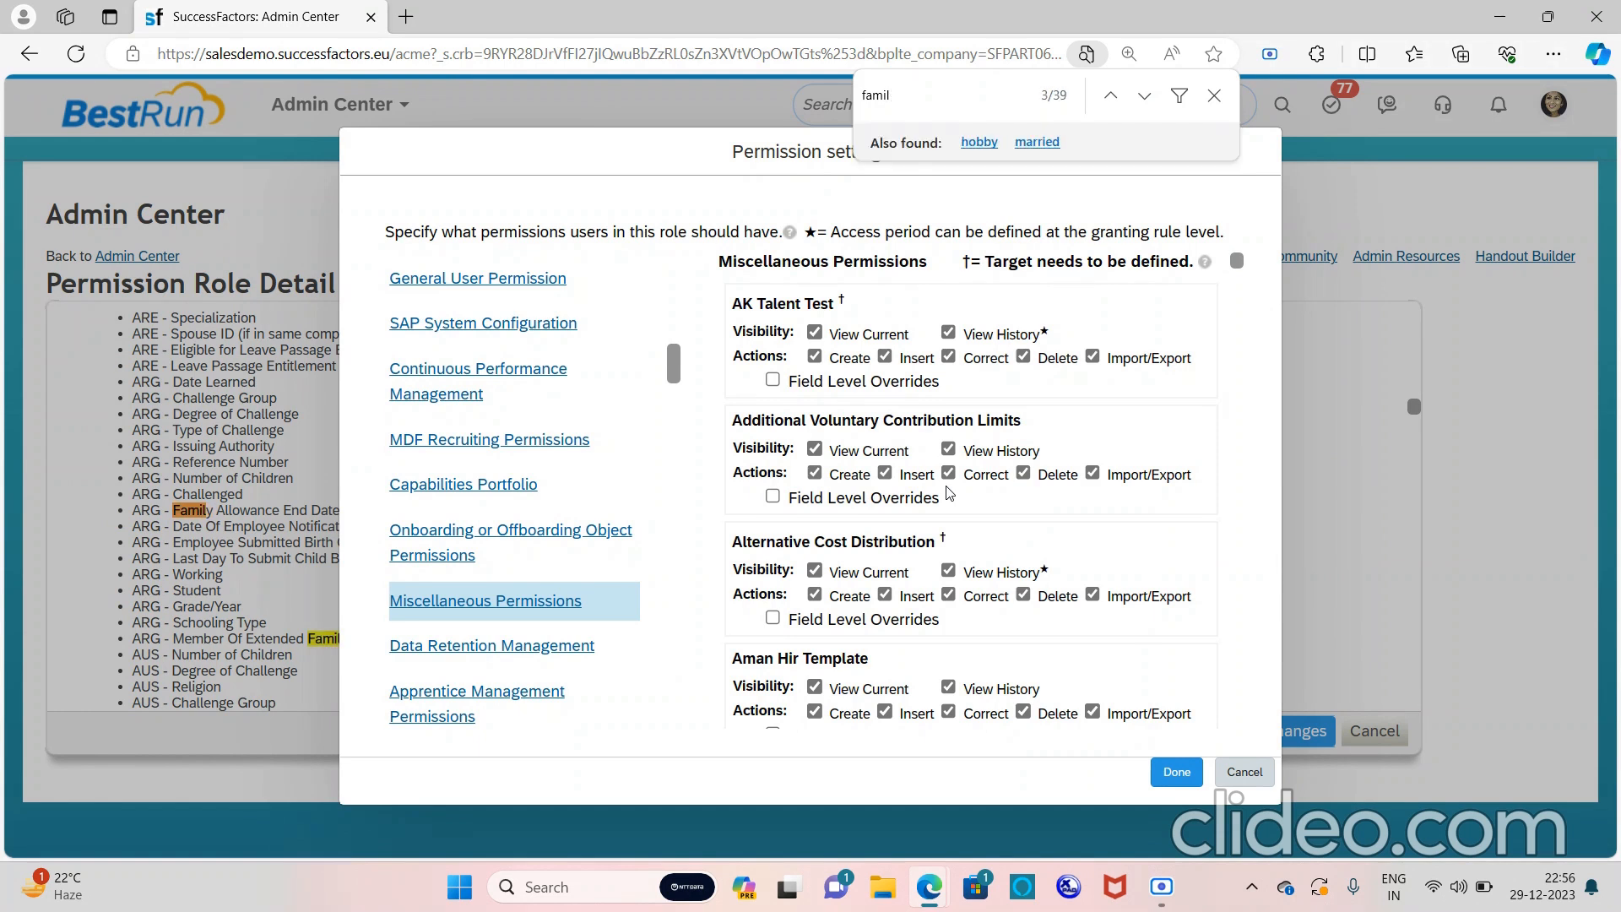
key("Return")
key("Return")
key("Return")
key("Return")
key("Return")
key("Return")
key("Return")
key("Return")
key("Return")
key("Return")
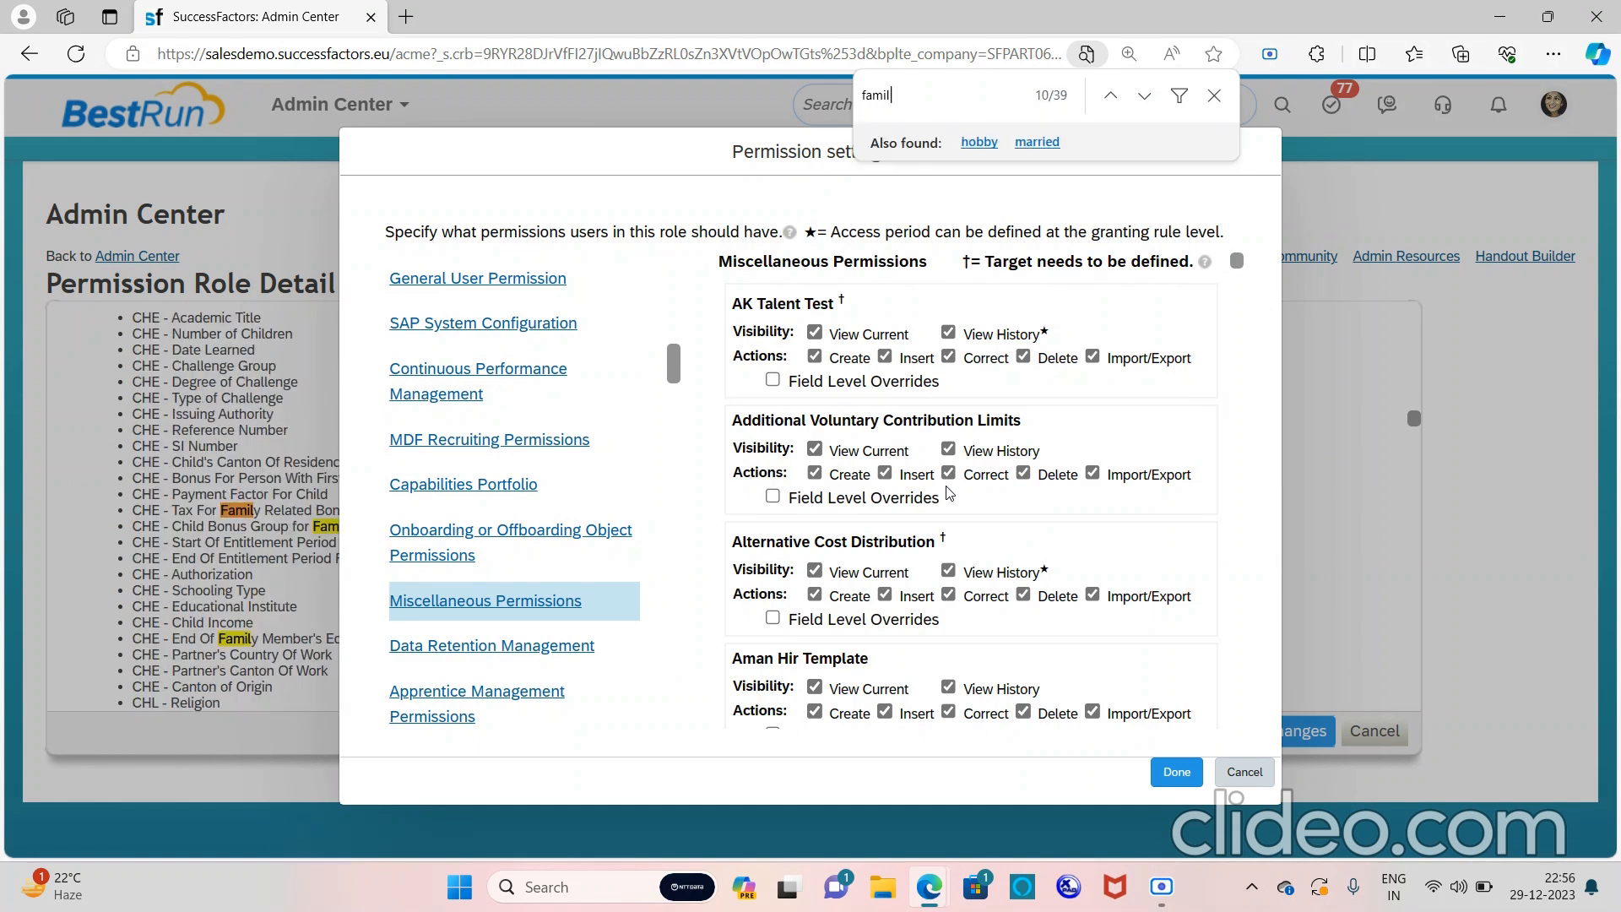
key("Return")
key("Return")
key("Return")
key("Return")
key("Return")
key("Return")
key("Return")
key("Return")
key("Return")
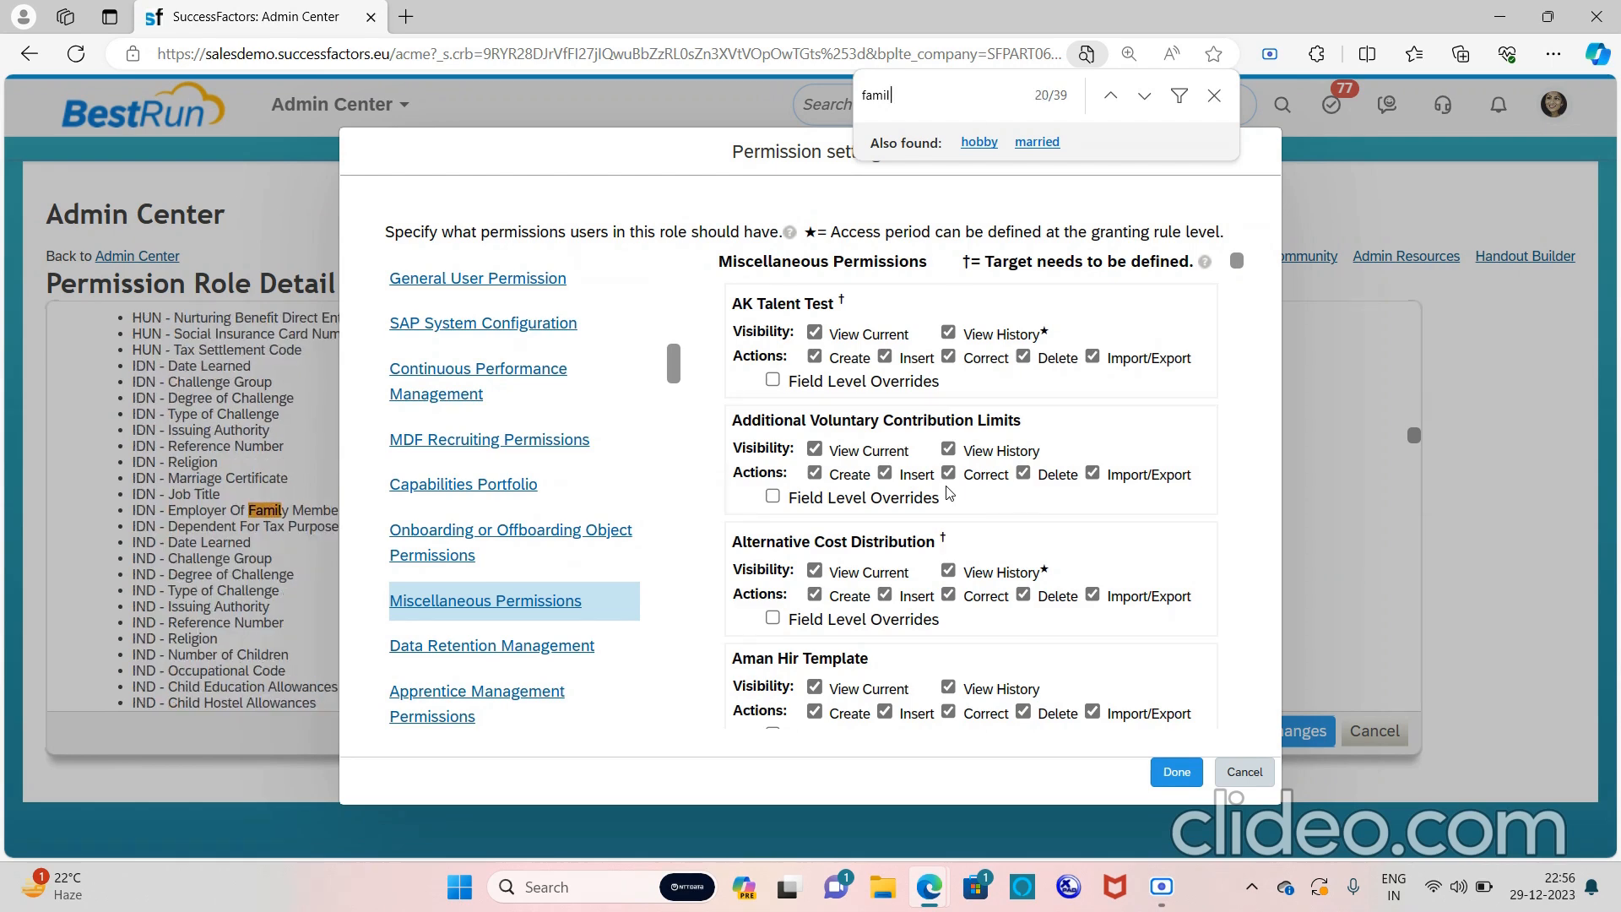
key("Return")
key("Return")
key("Return")
key("Return")
key("Return")
key("Return")
key("Return")
key("Return")
key("Return")
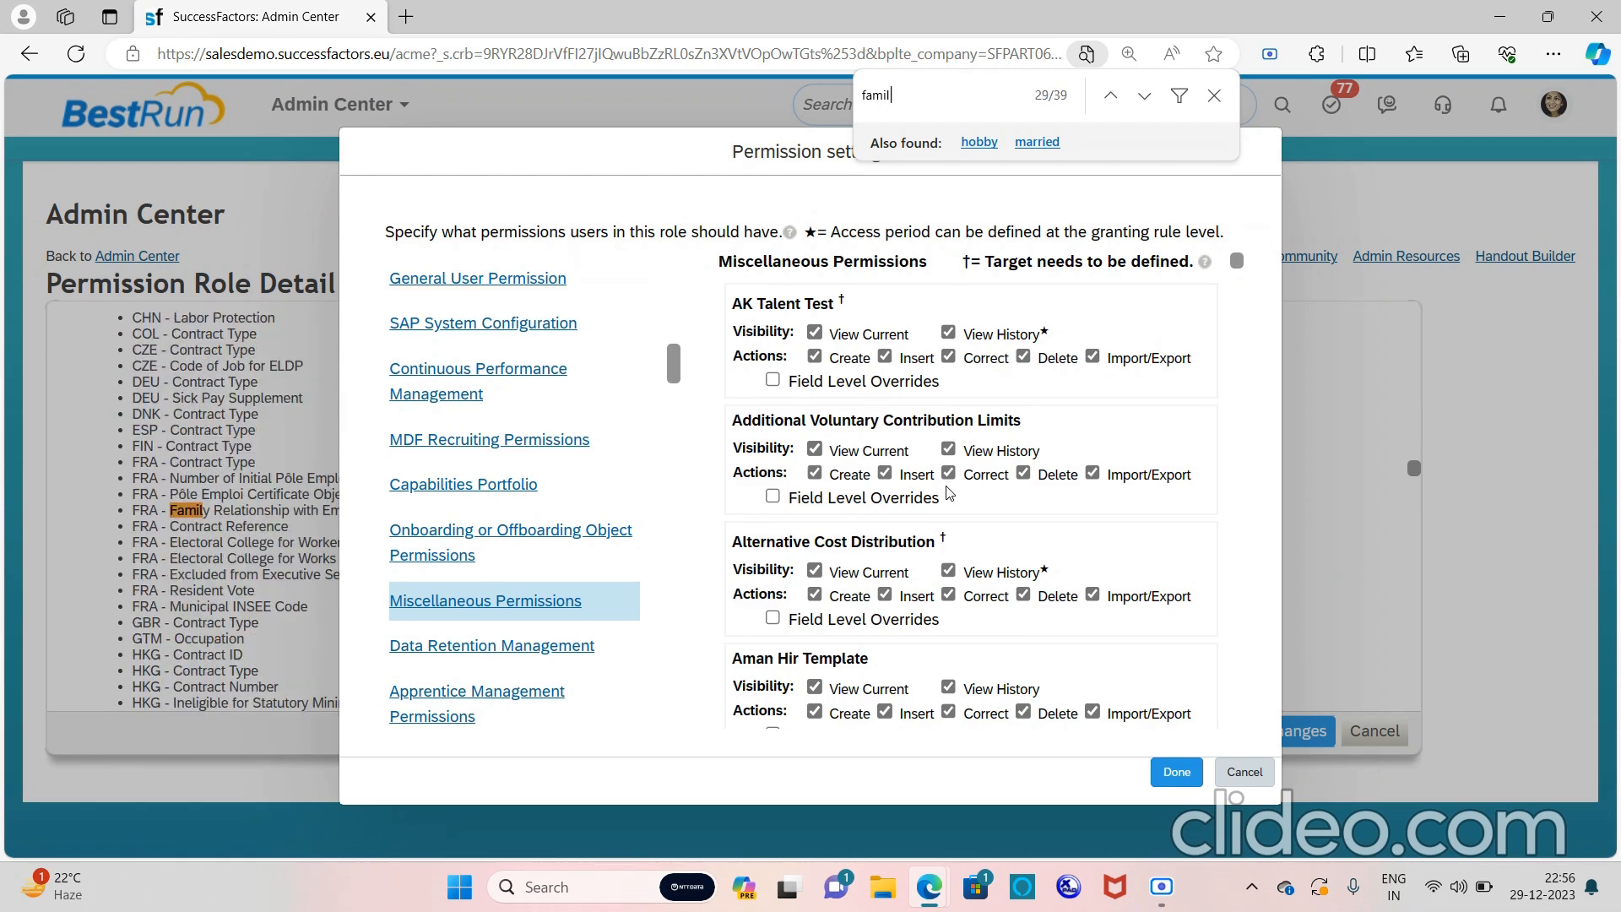
key("Return")
key("Return")
key("Return")
key("Return")
key("Return")
key("Return")
key("Return")
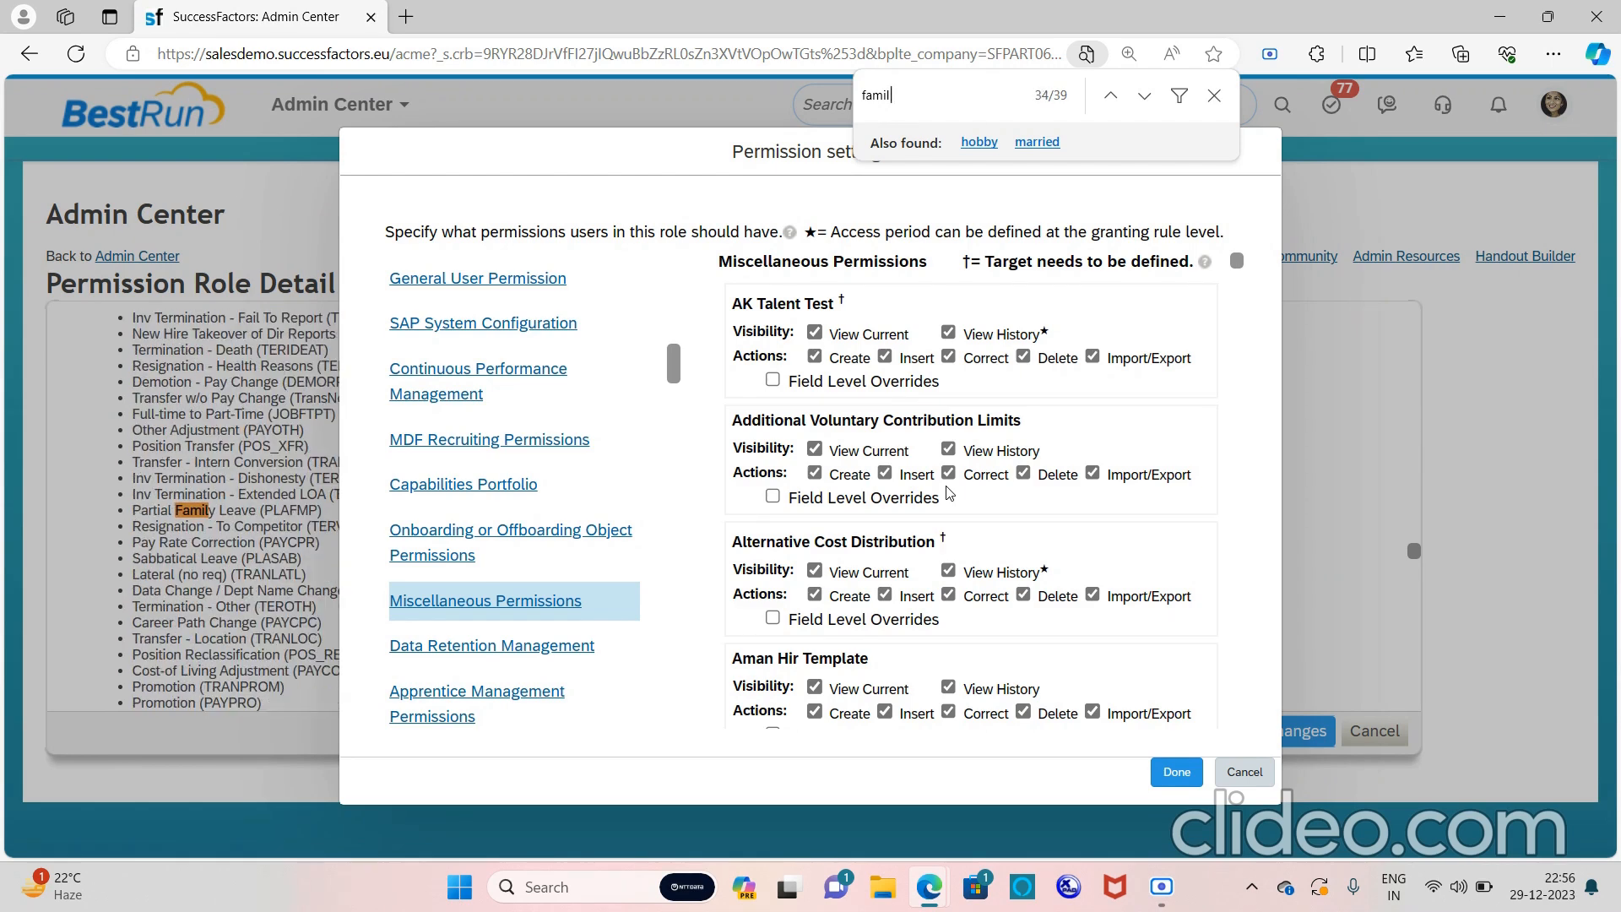
key("Return")
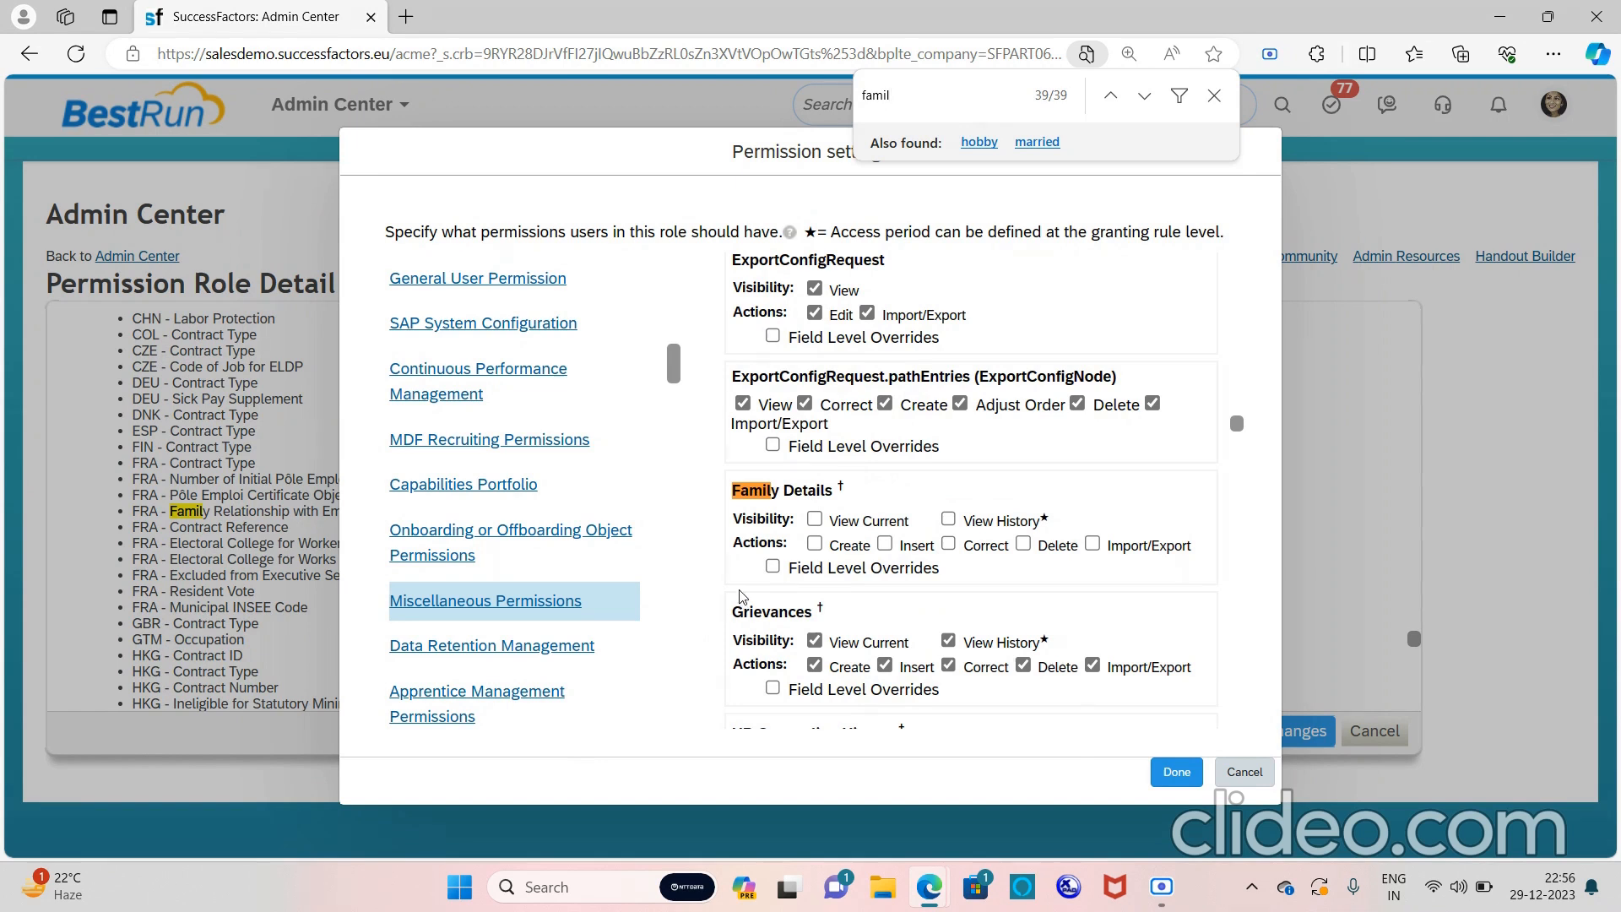
Tick View Current, View History, Create, Insert, Correct, Delete and Import/Export for Family Details, then confirm
left_click(814, 519)
left_click(948, 519)
left_click(817, 546)
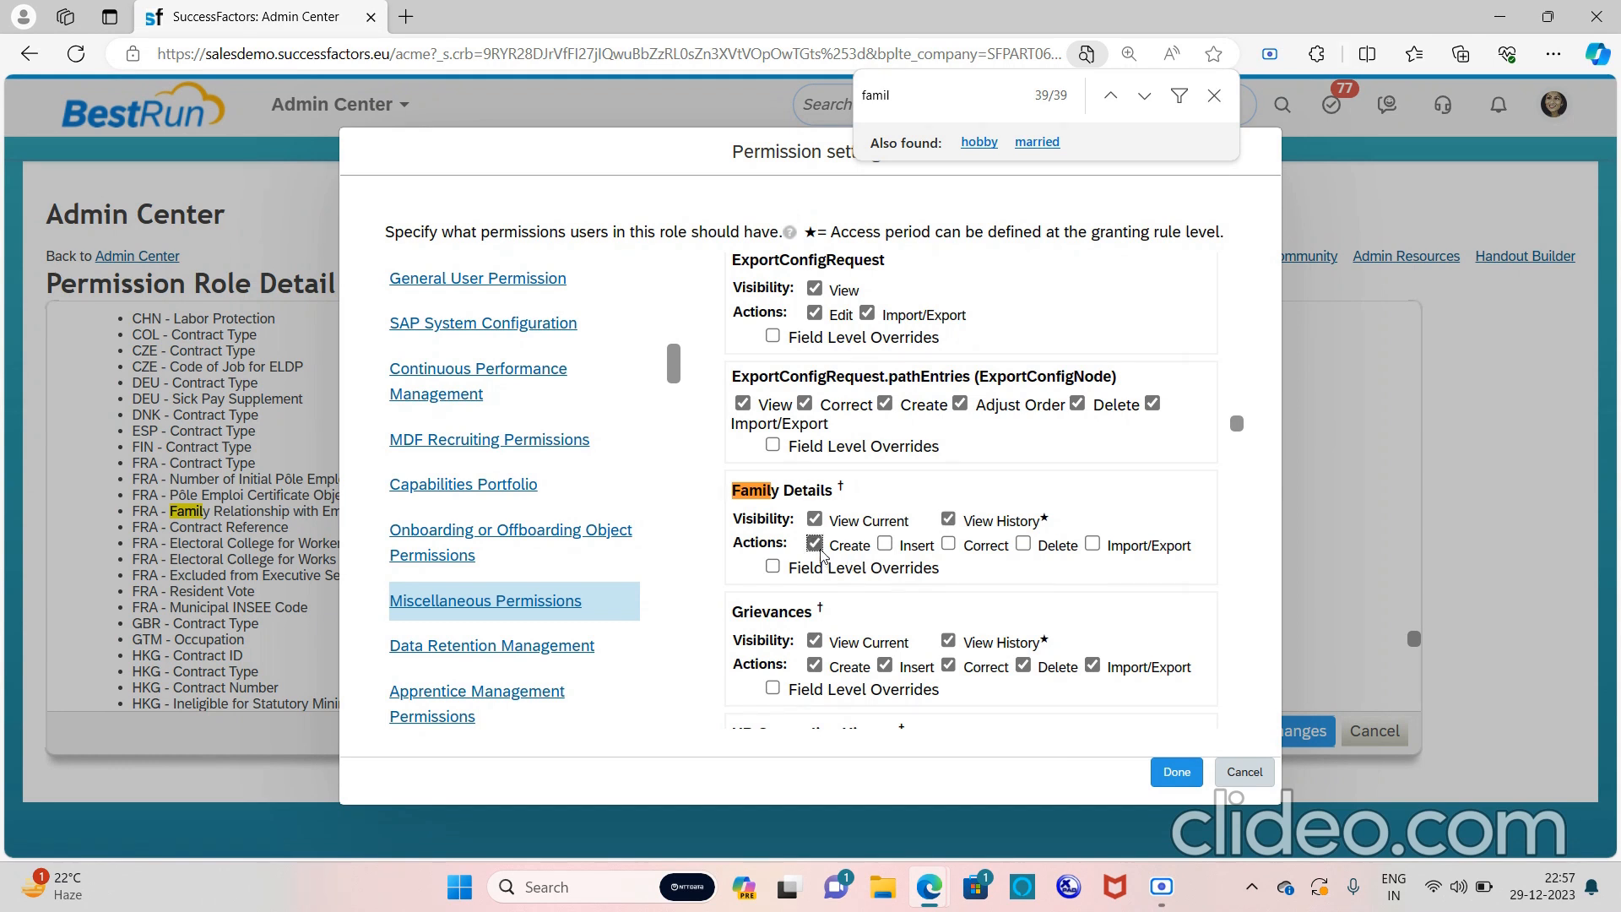
left_click(884, 545)
left_click(949, 547)
left_click(1026, 544)
left_click(1092, 543)
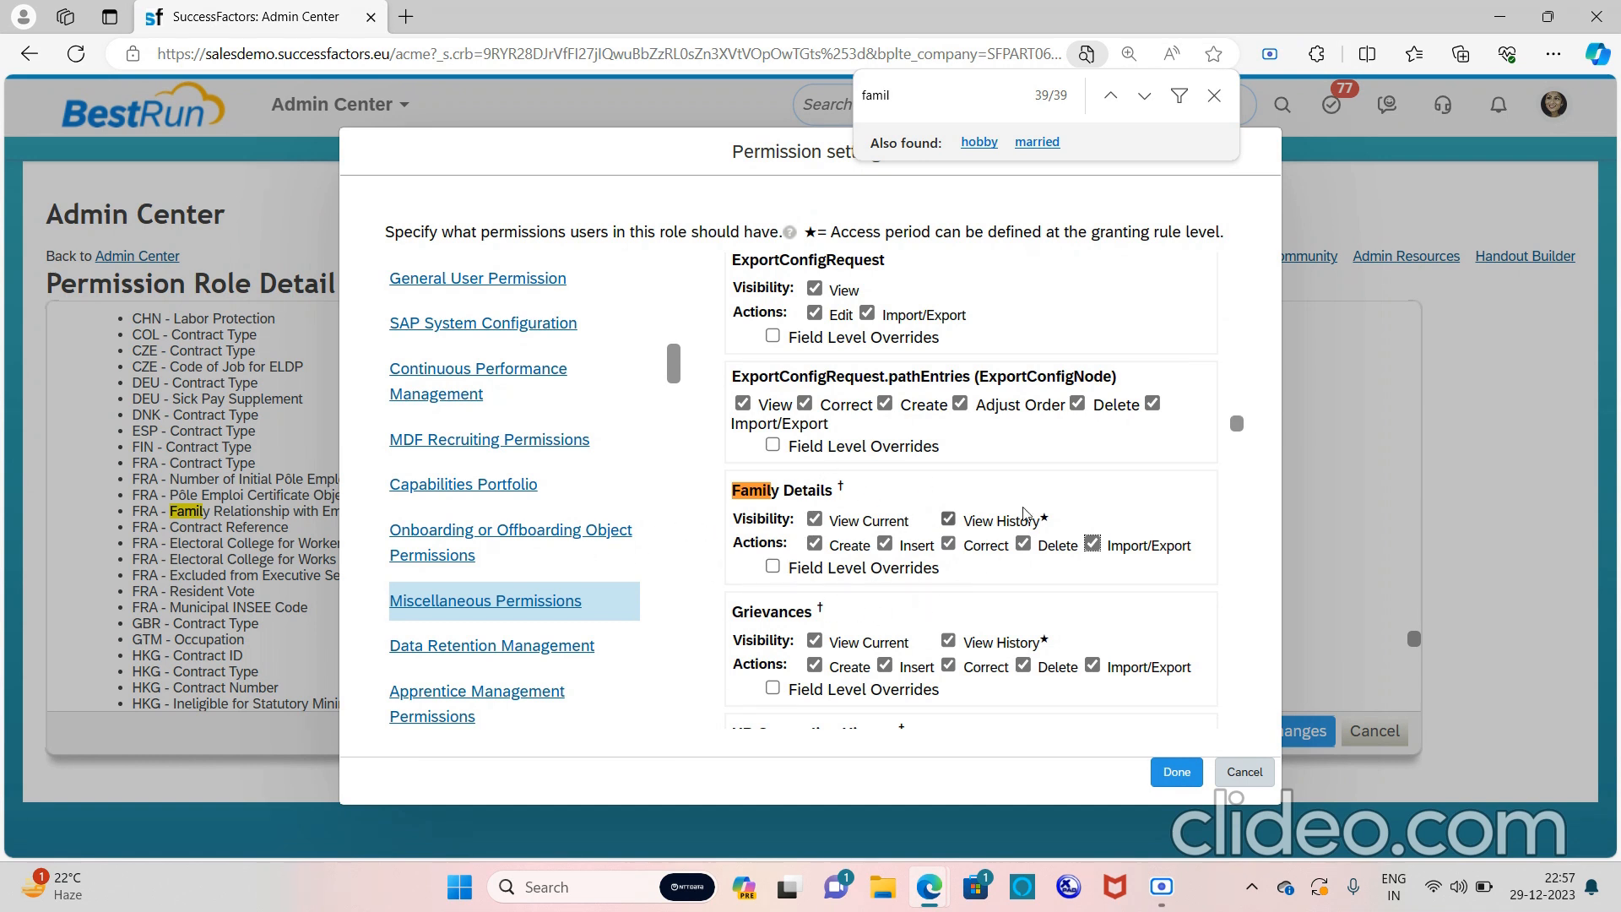
left_click(1186, 775)
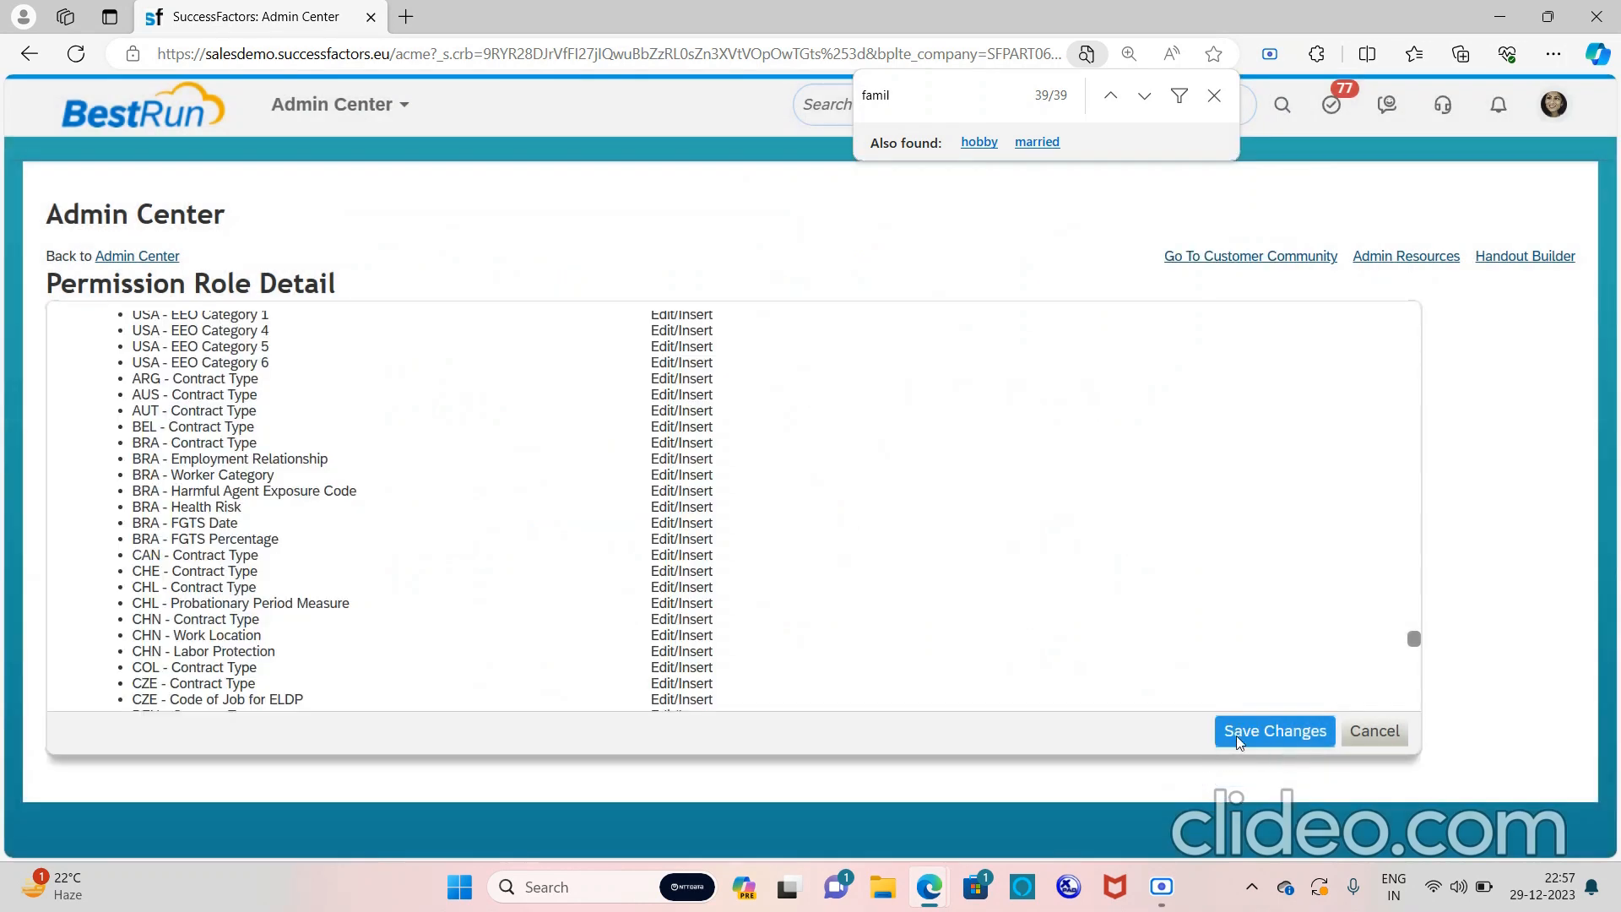
Save the changes on the Permission Role Detail page and wait for the role list to reload
left_click(1239, 742)
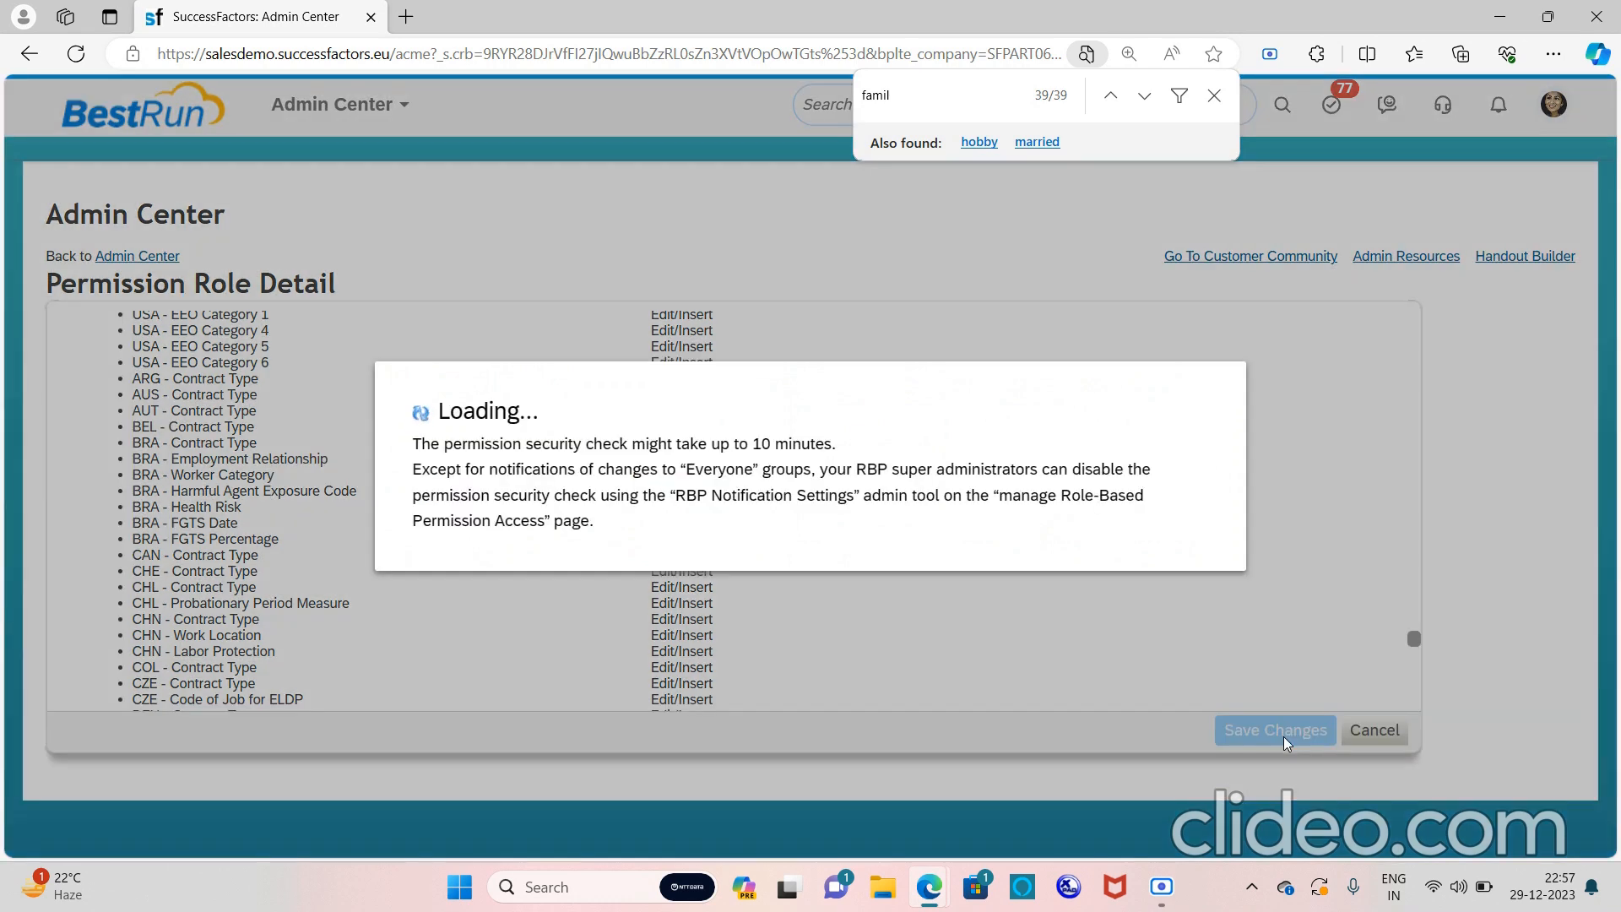
left_click(1283, 741)
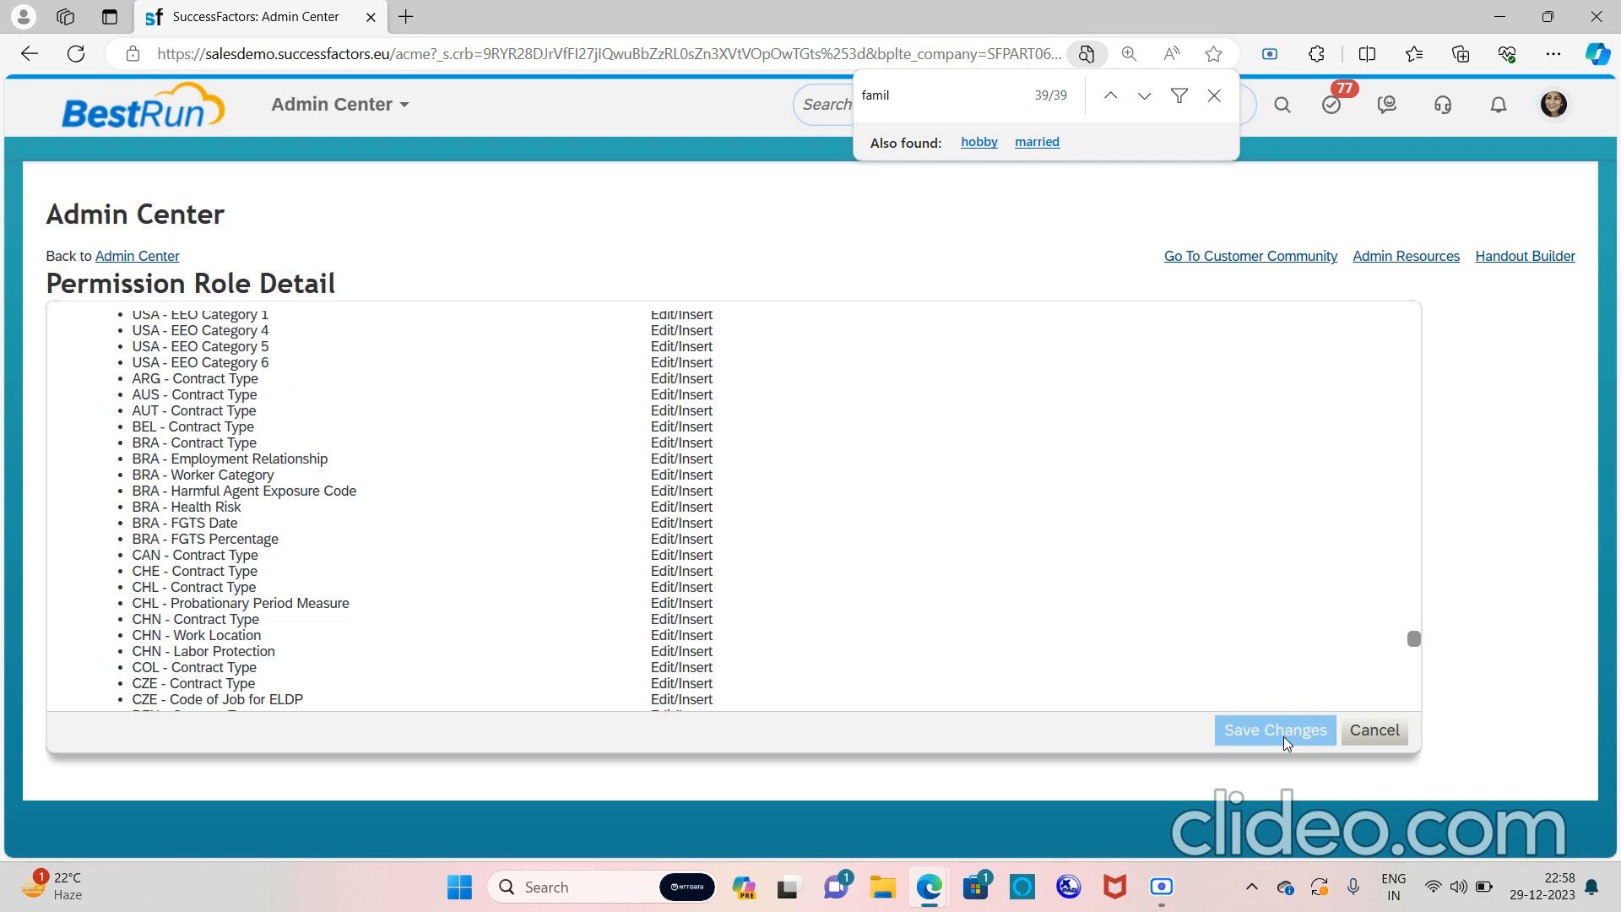
left_click(1286, 739)
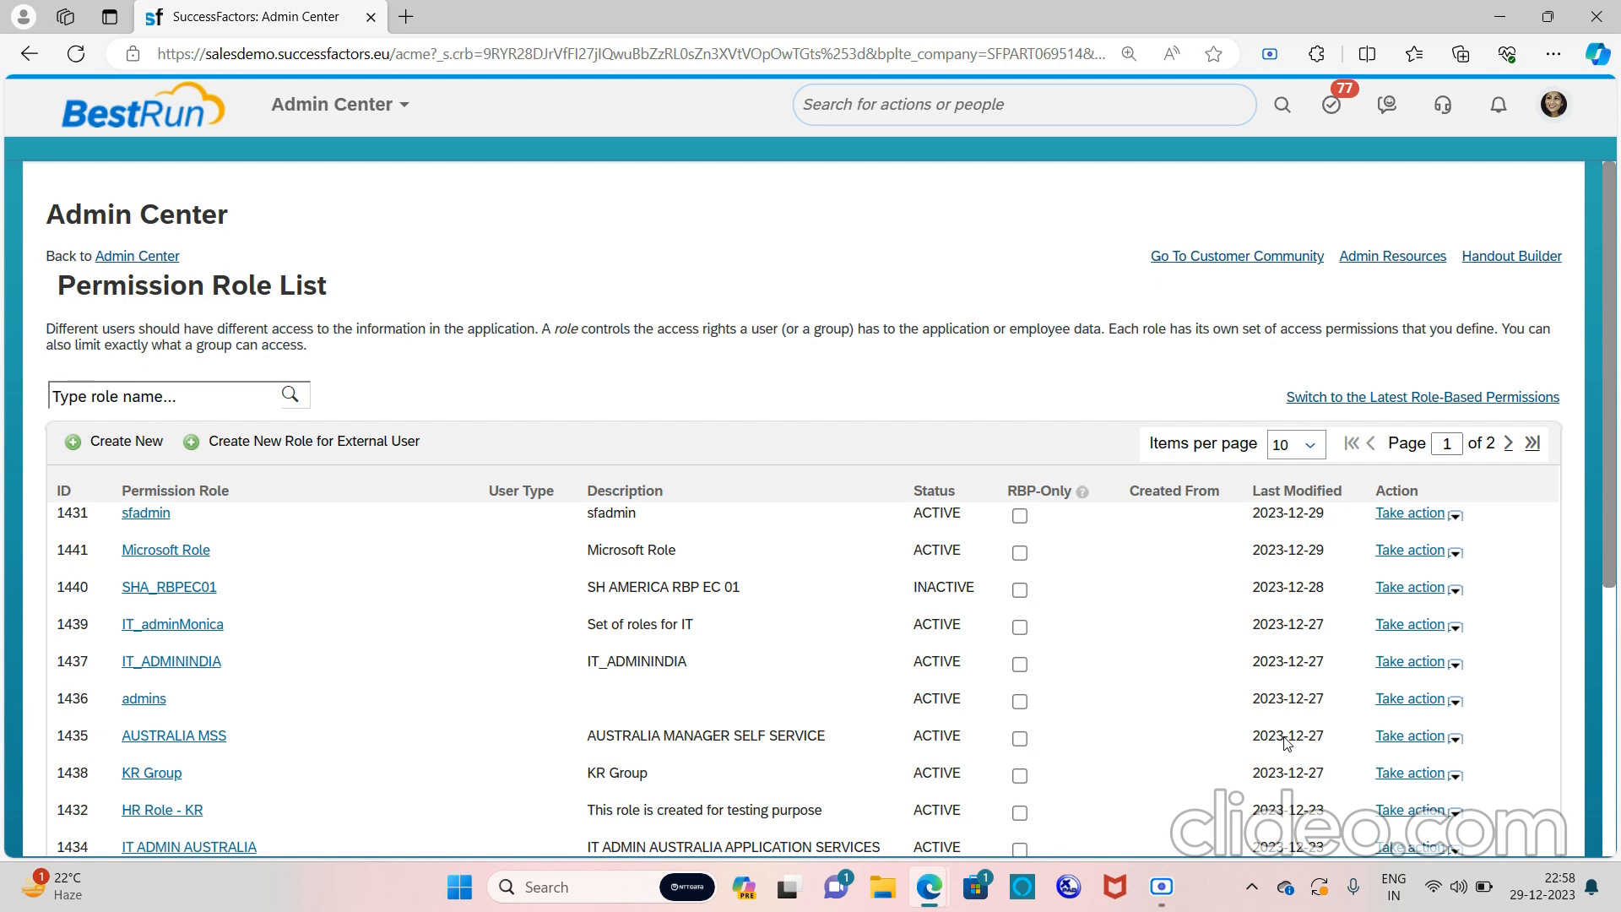
Search the admin actions for 'configuration ui' and open Manage Configuration UI
left_click(1410, 736)
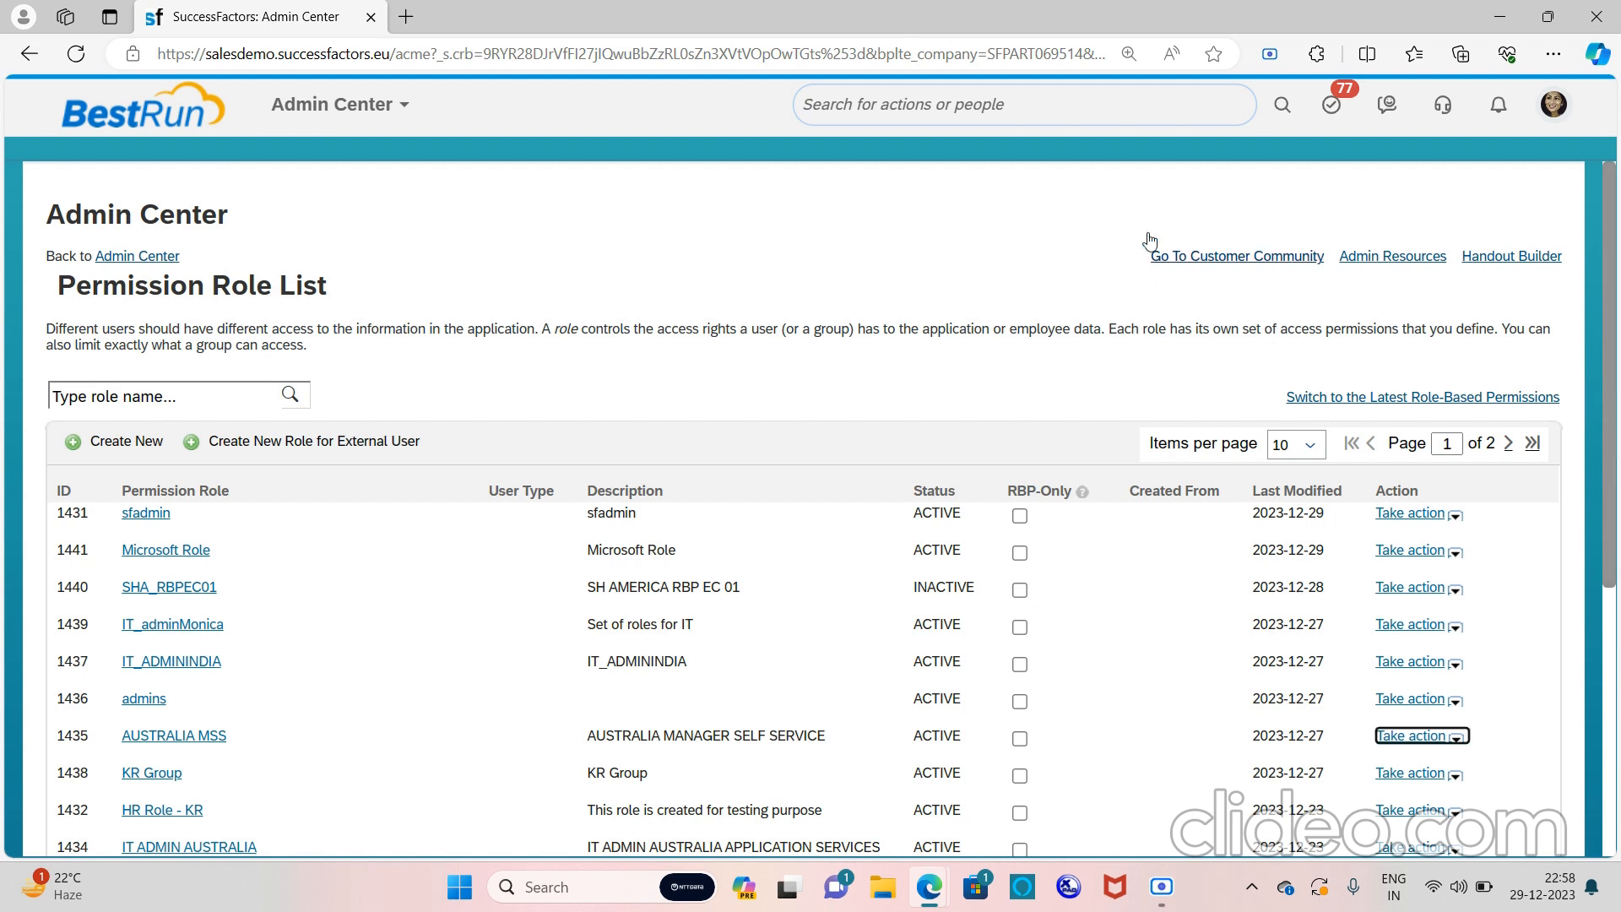
left_click(1004, 100)
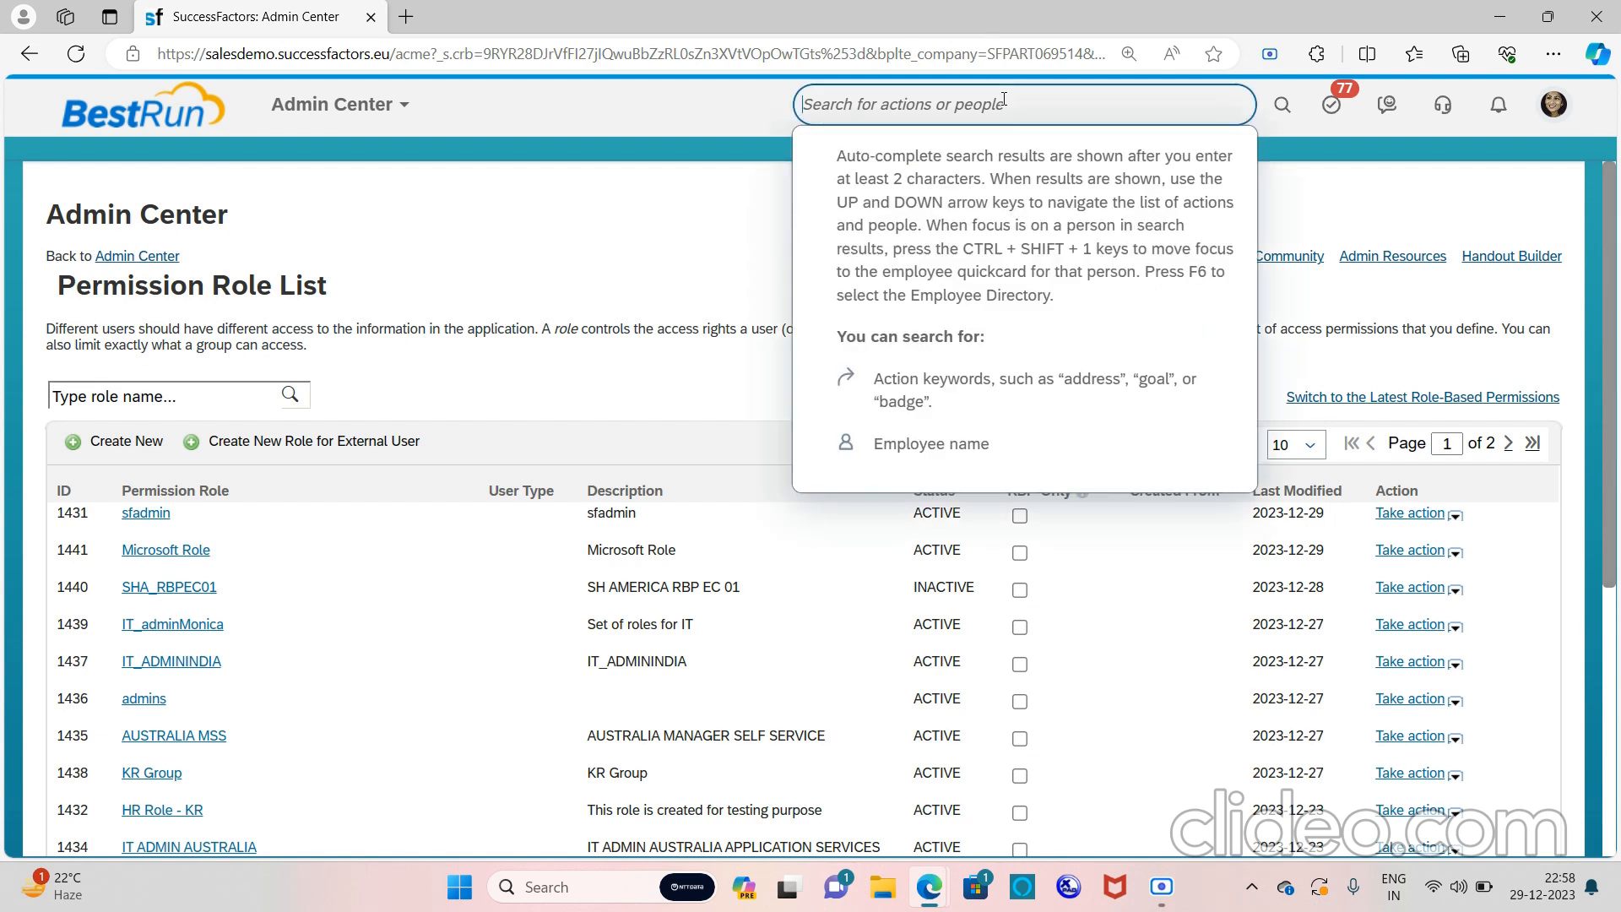
type("confi")
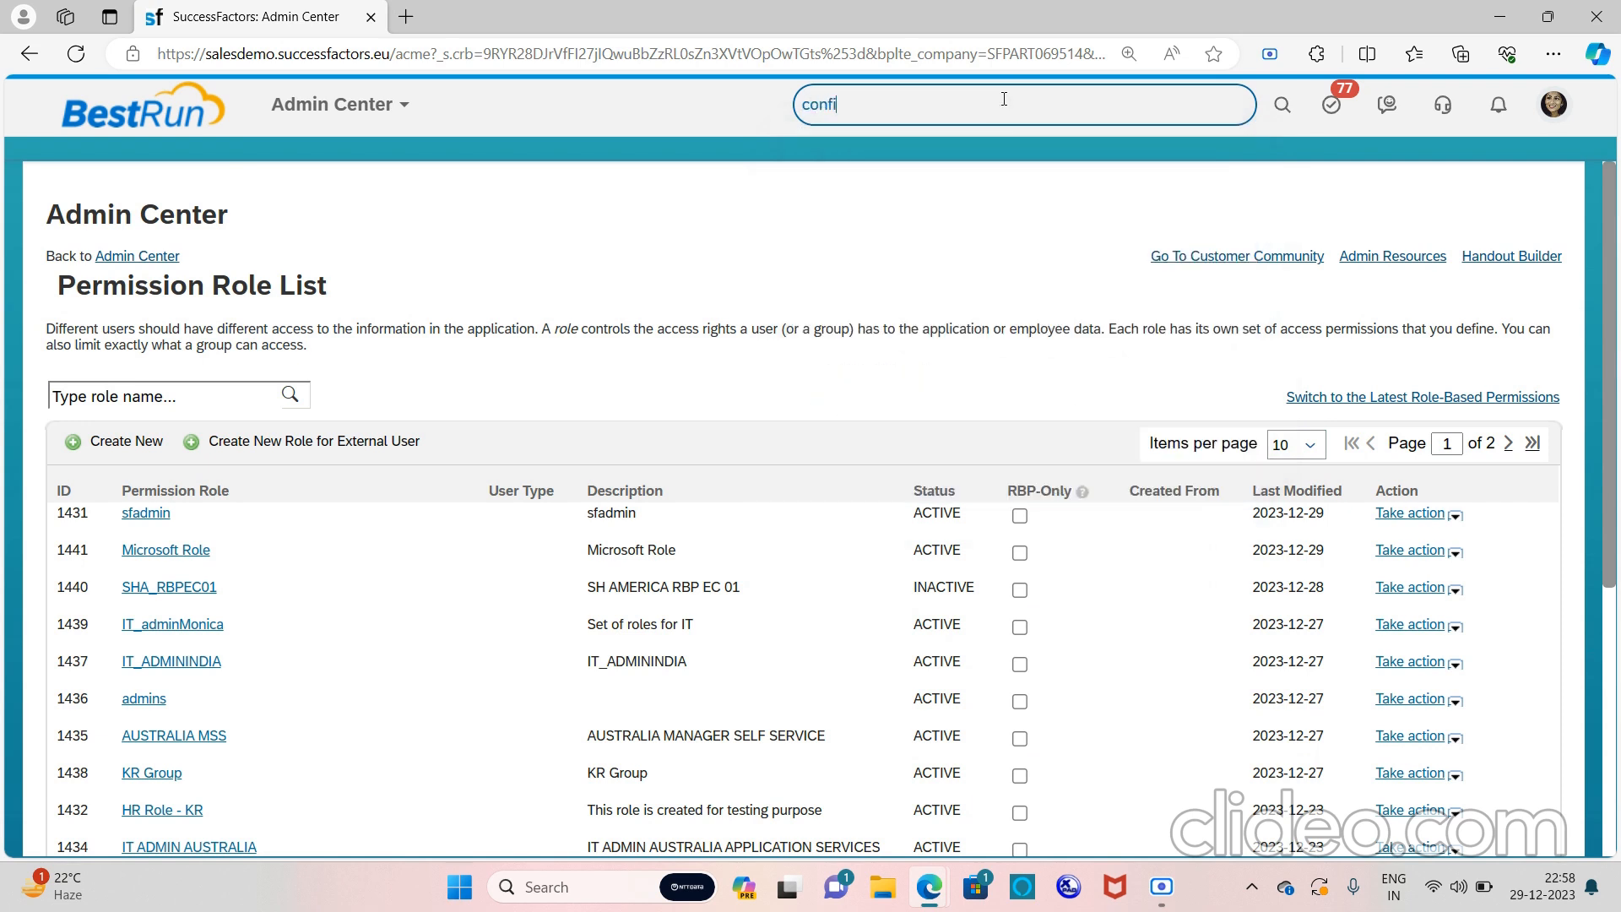
type("guration ui")
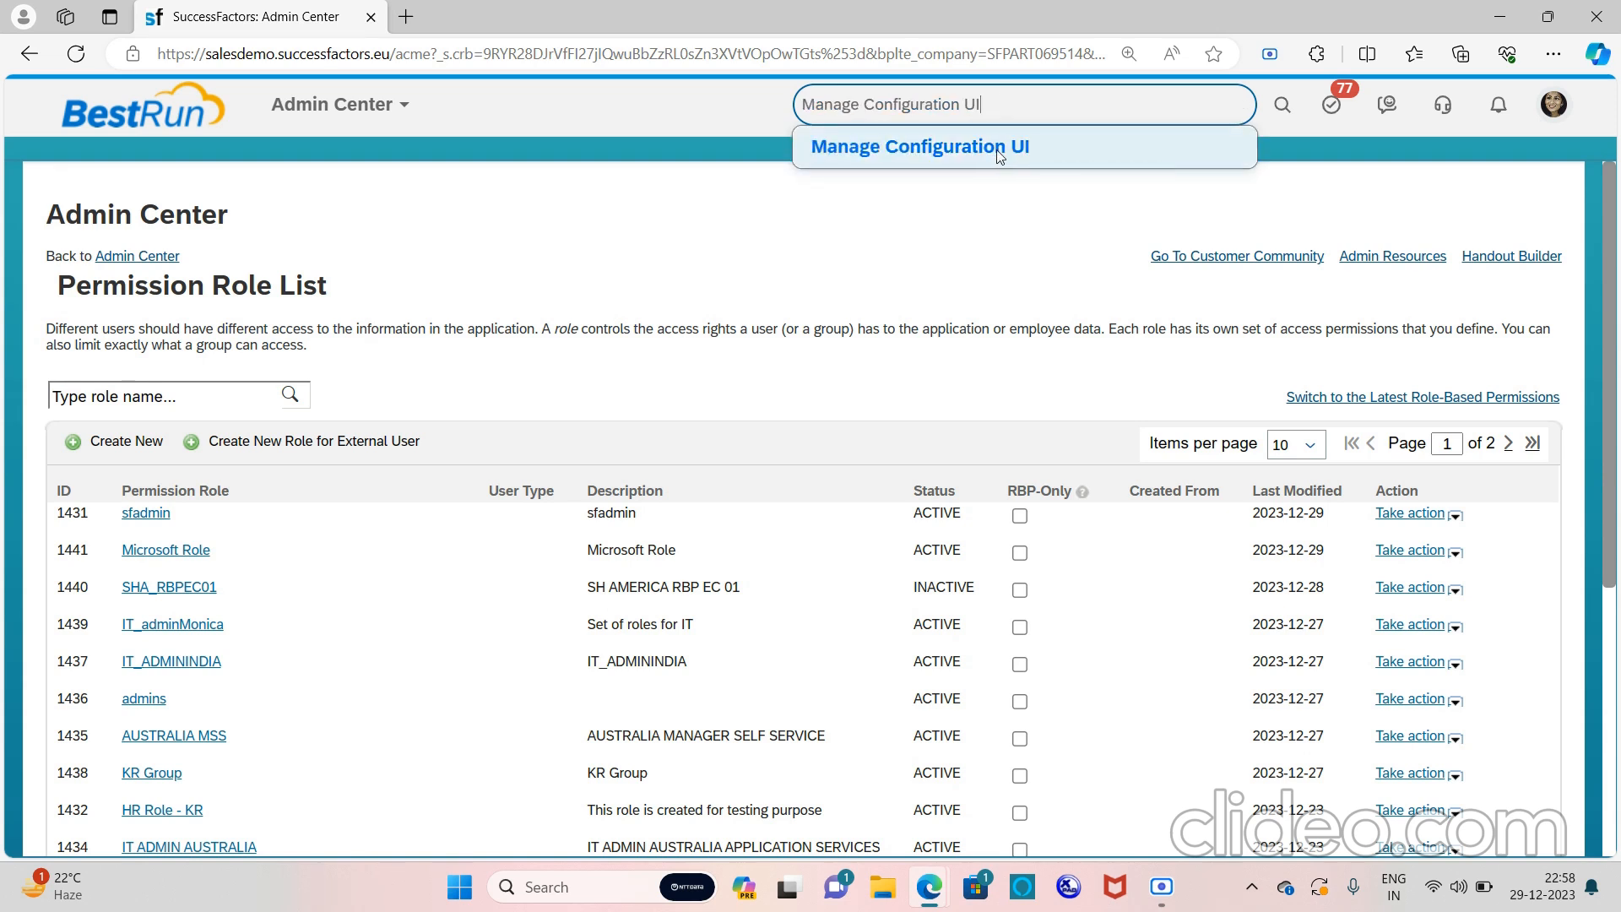
left_click(998, 156)
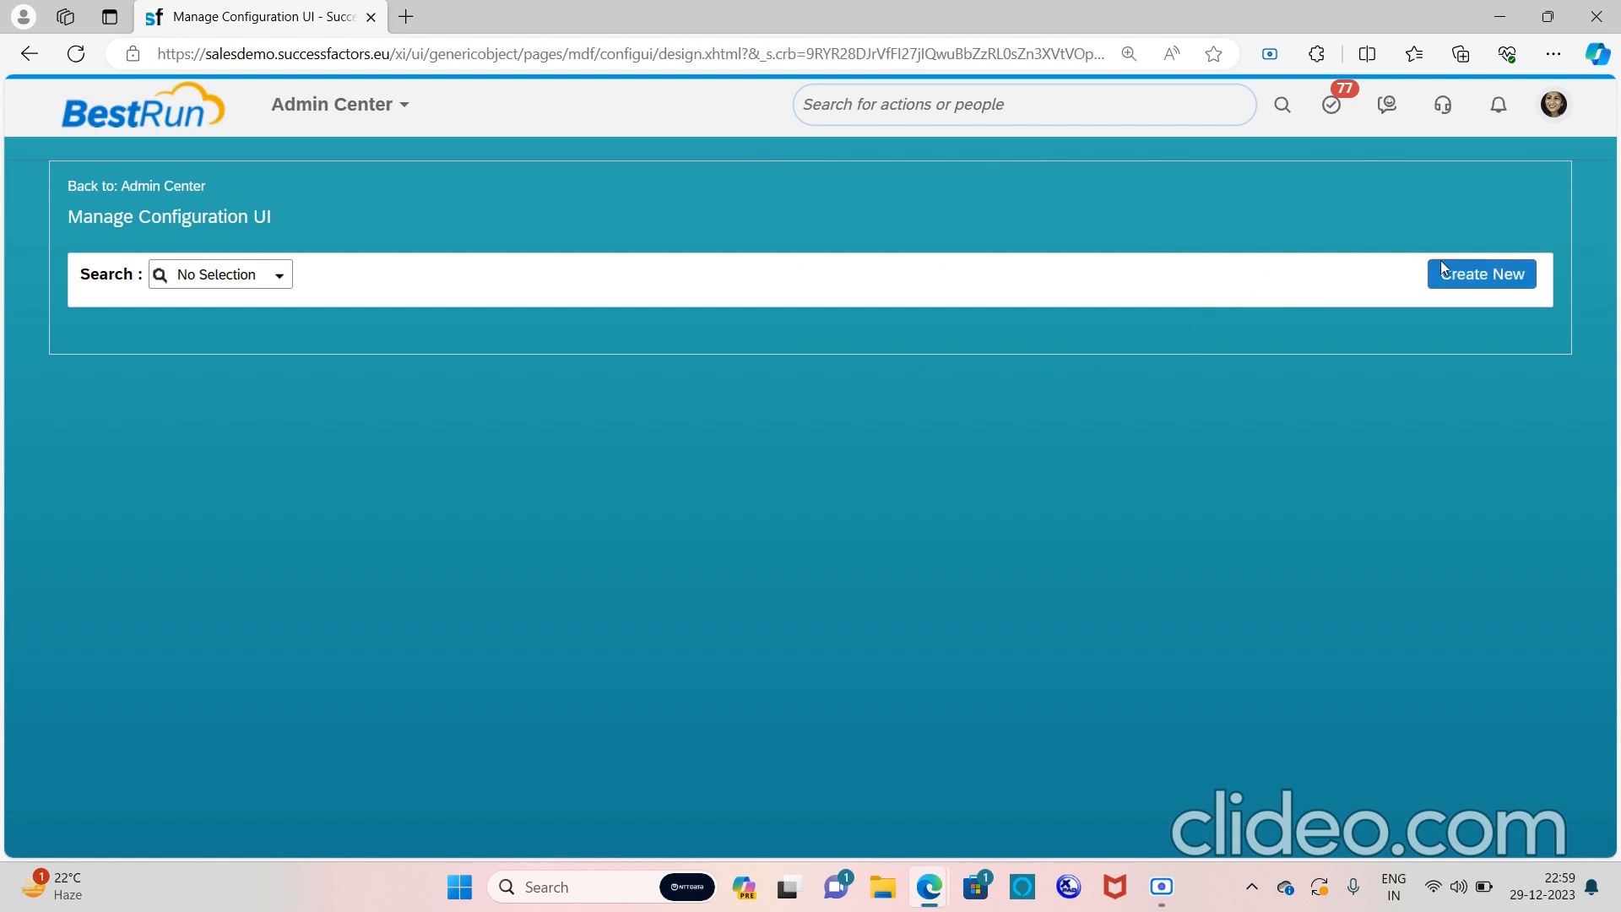
Create a new configuration UI with Family Details chosen as its base object
left_click(1469, 264)
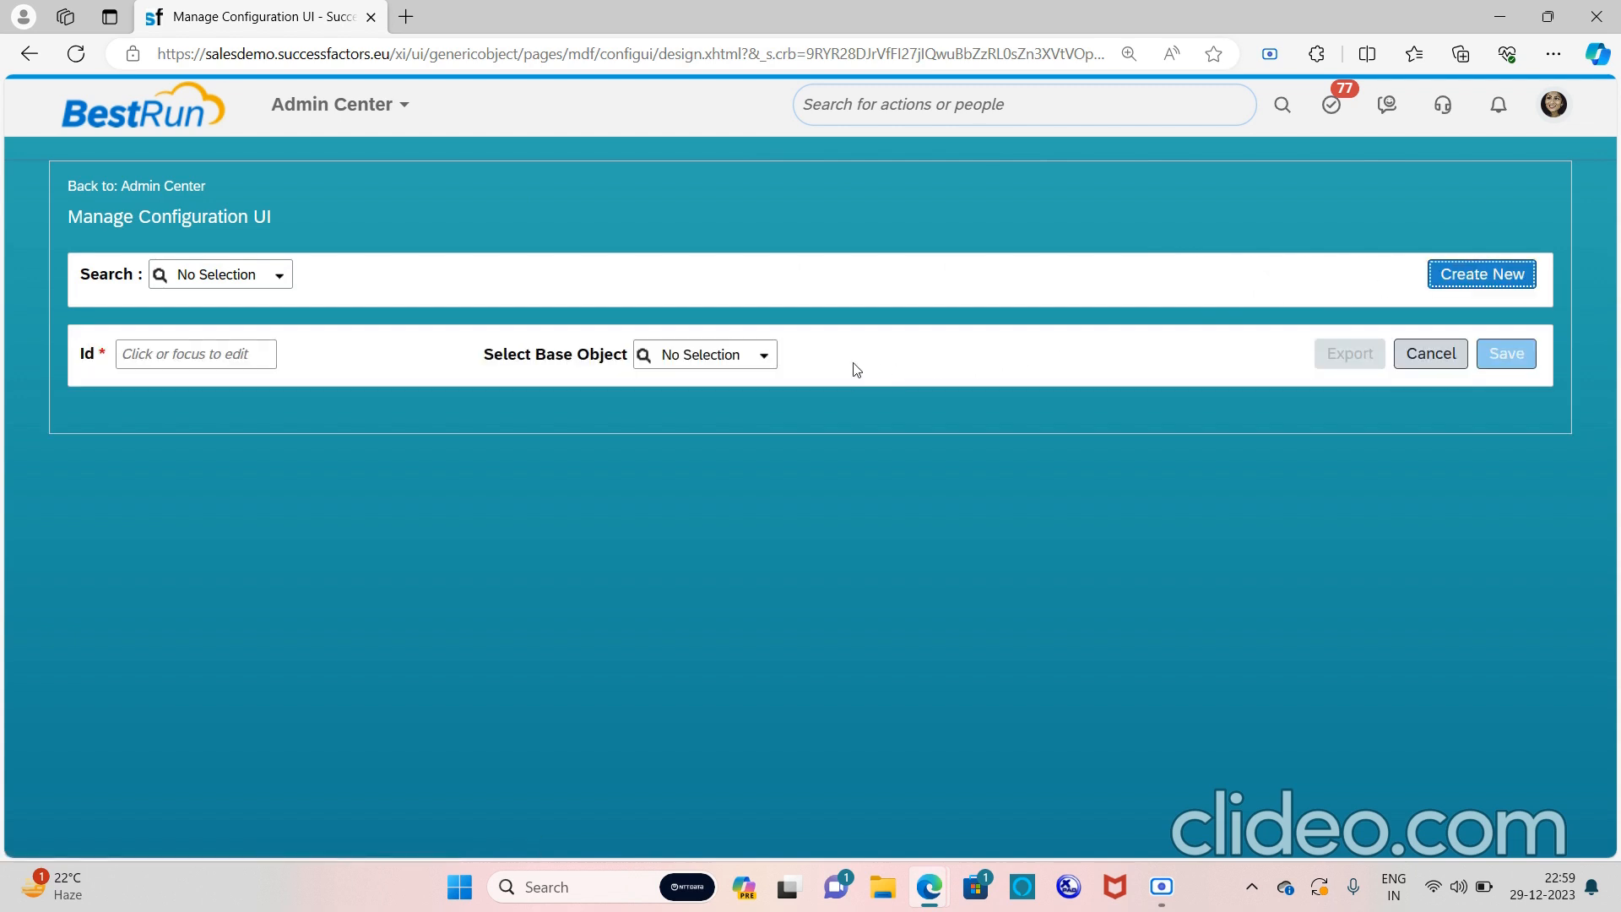
left_click(778, 357)
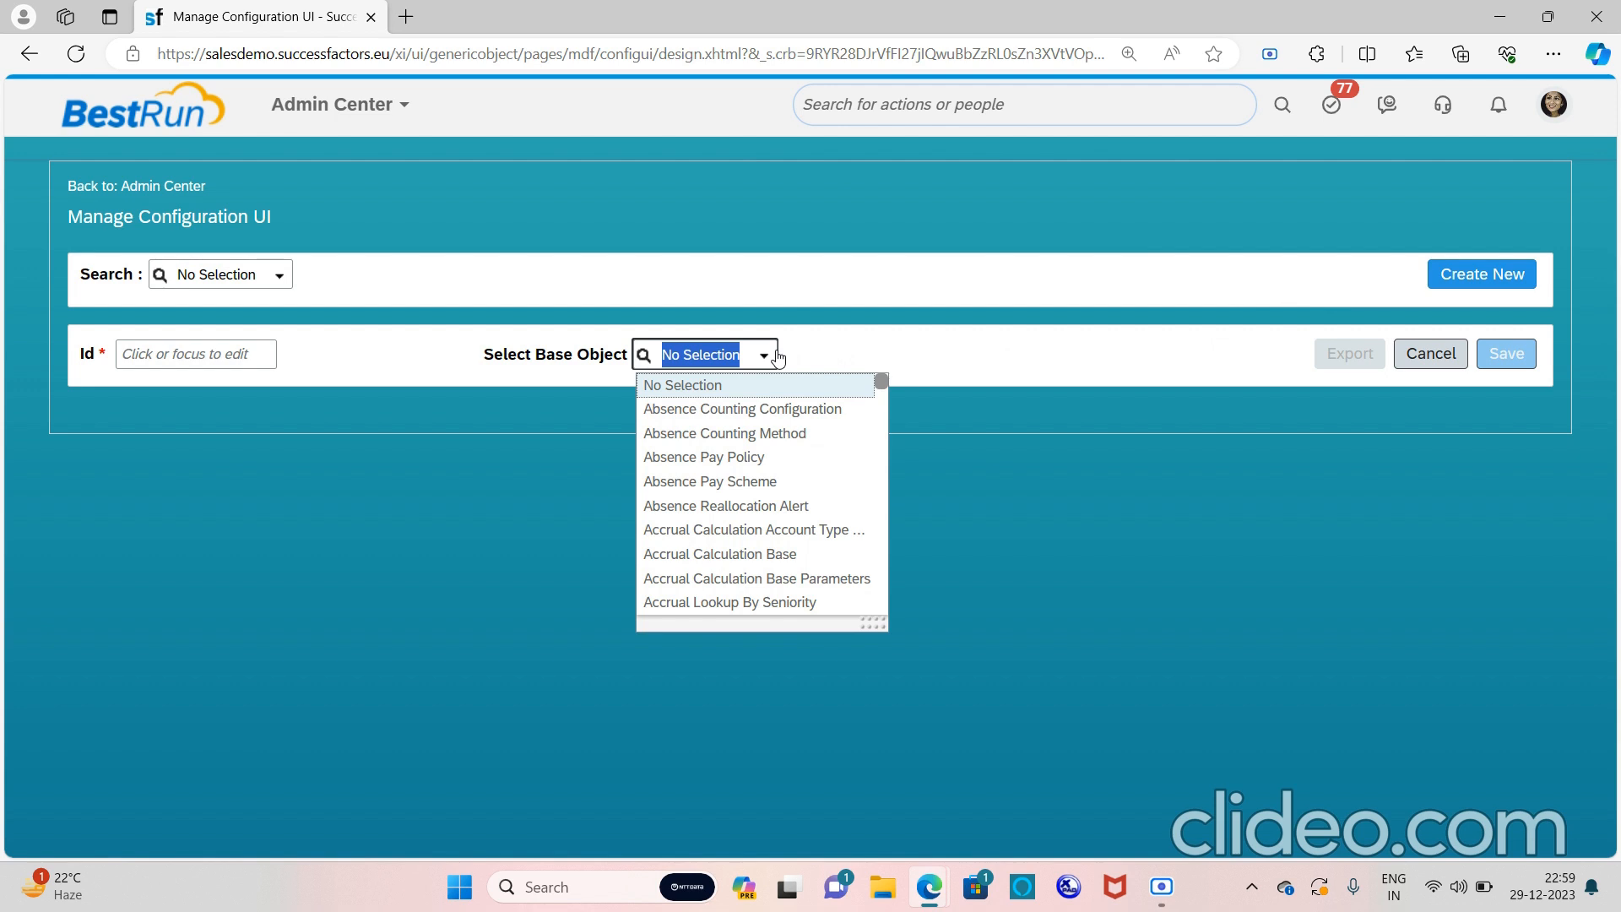
type("f")
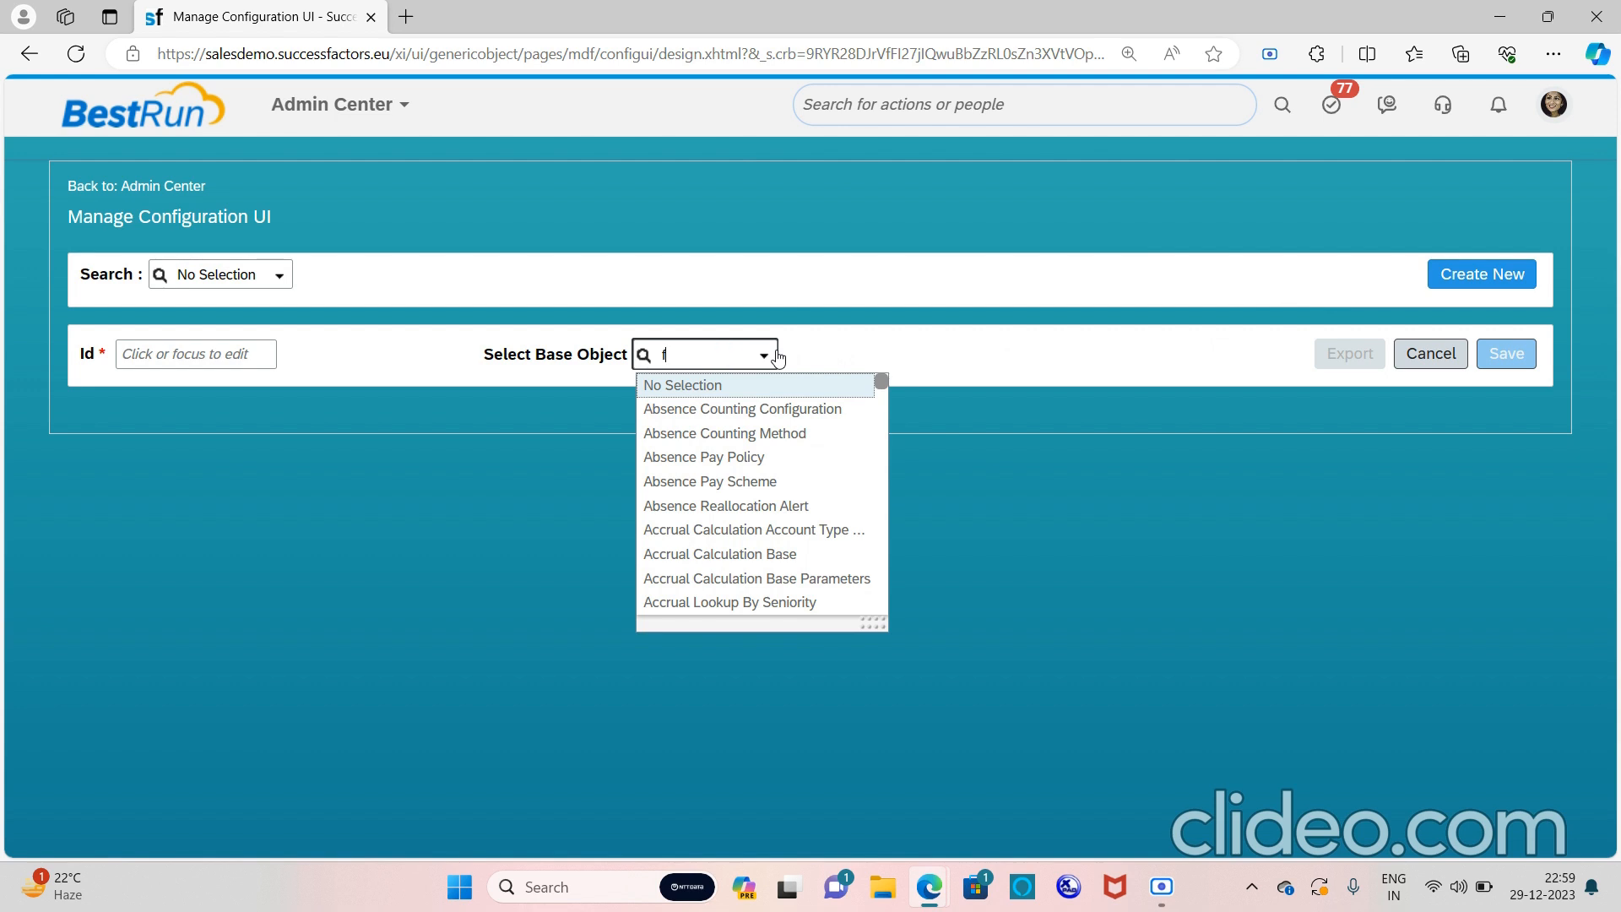
type("amily")
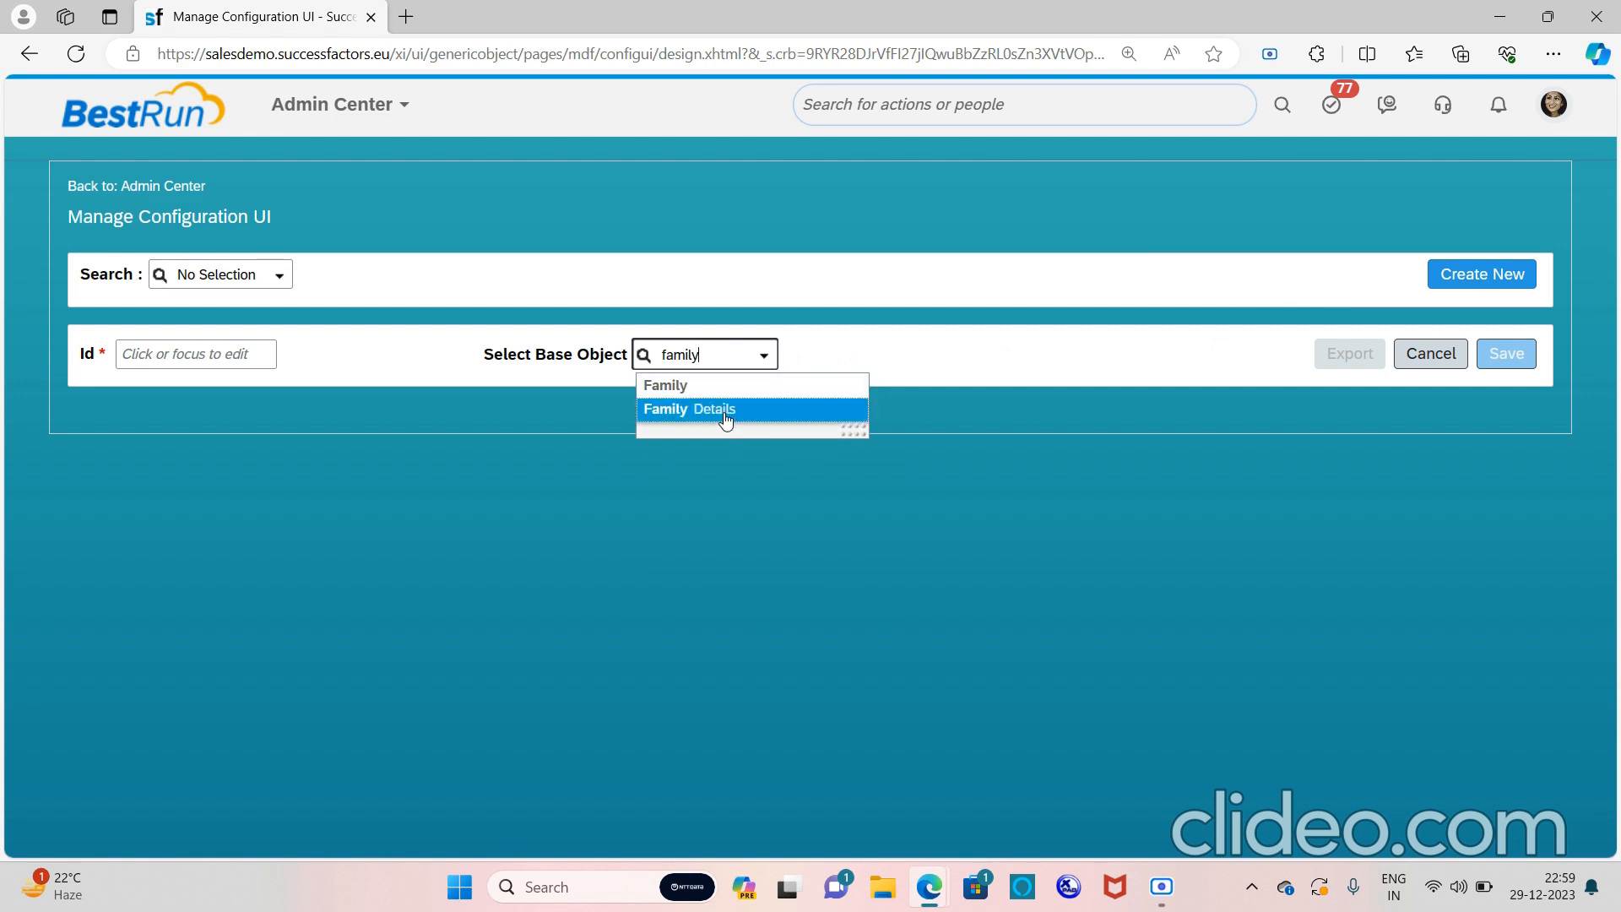
left_click(723, 413)
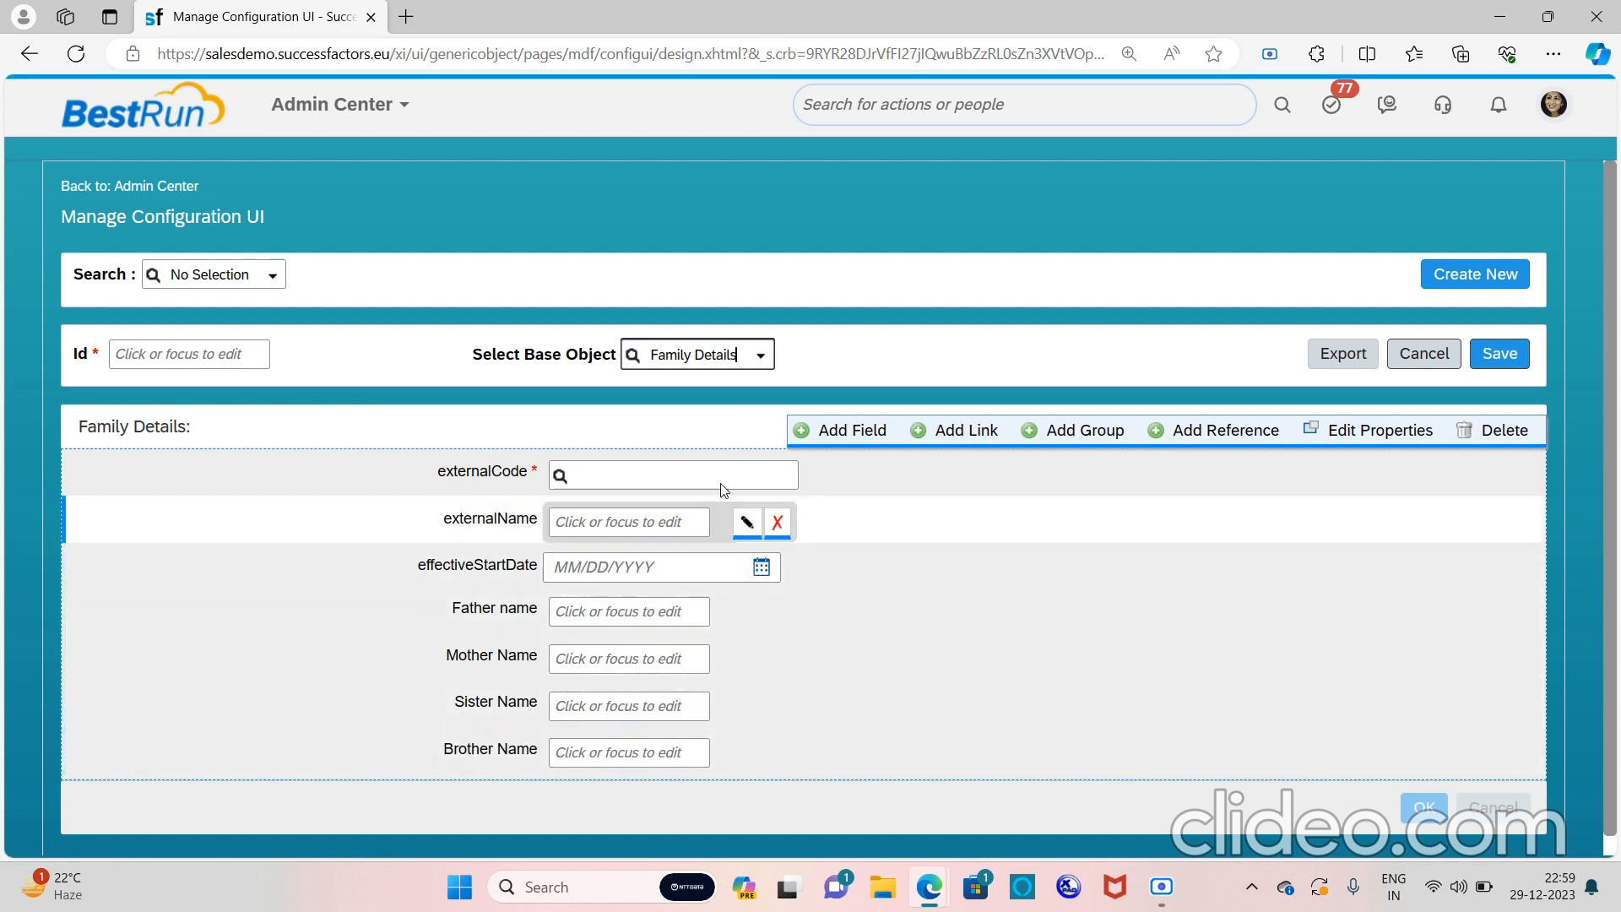
left_click(629, 460)
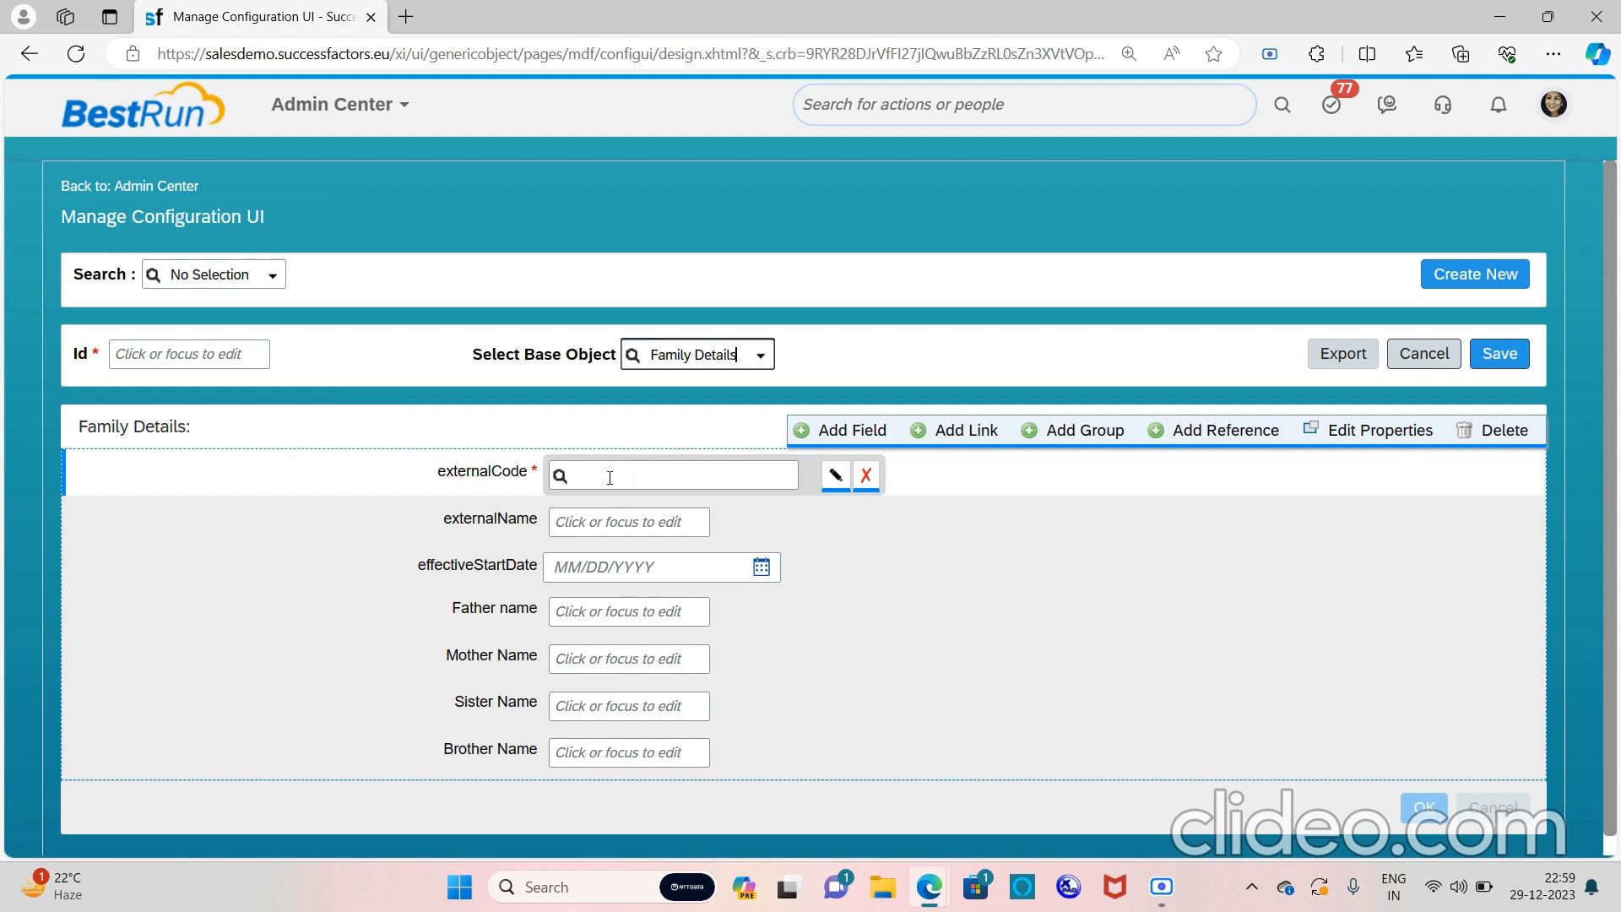
left_click(641, 505)
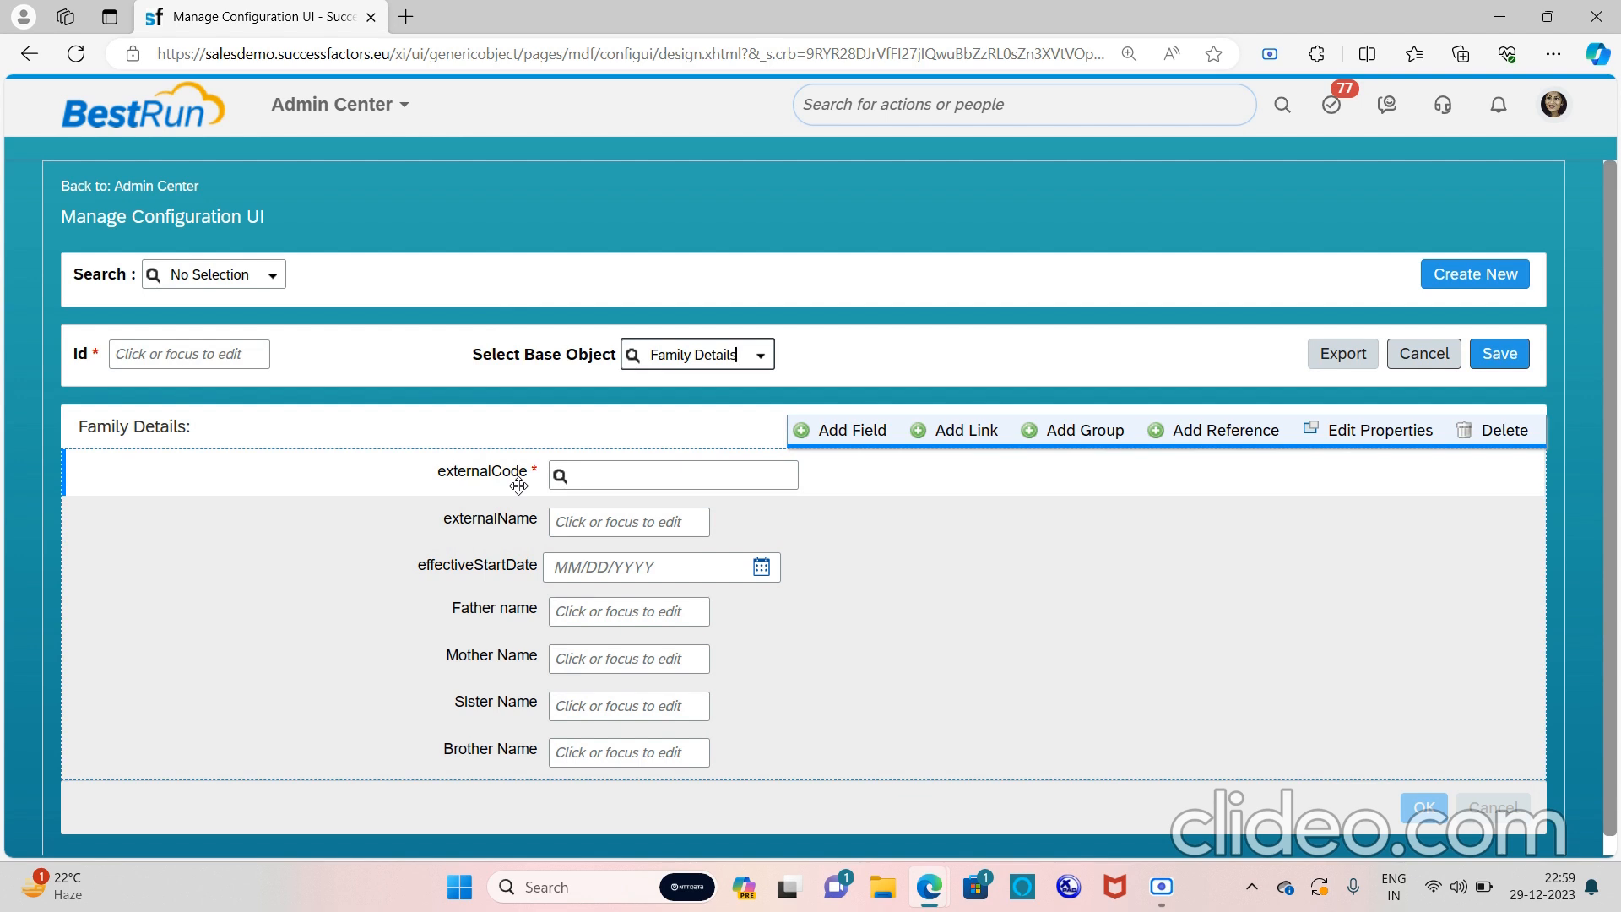
mouse_move(590, 483)
mouse_move(594, 516)
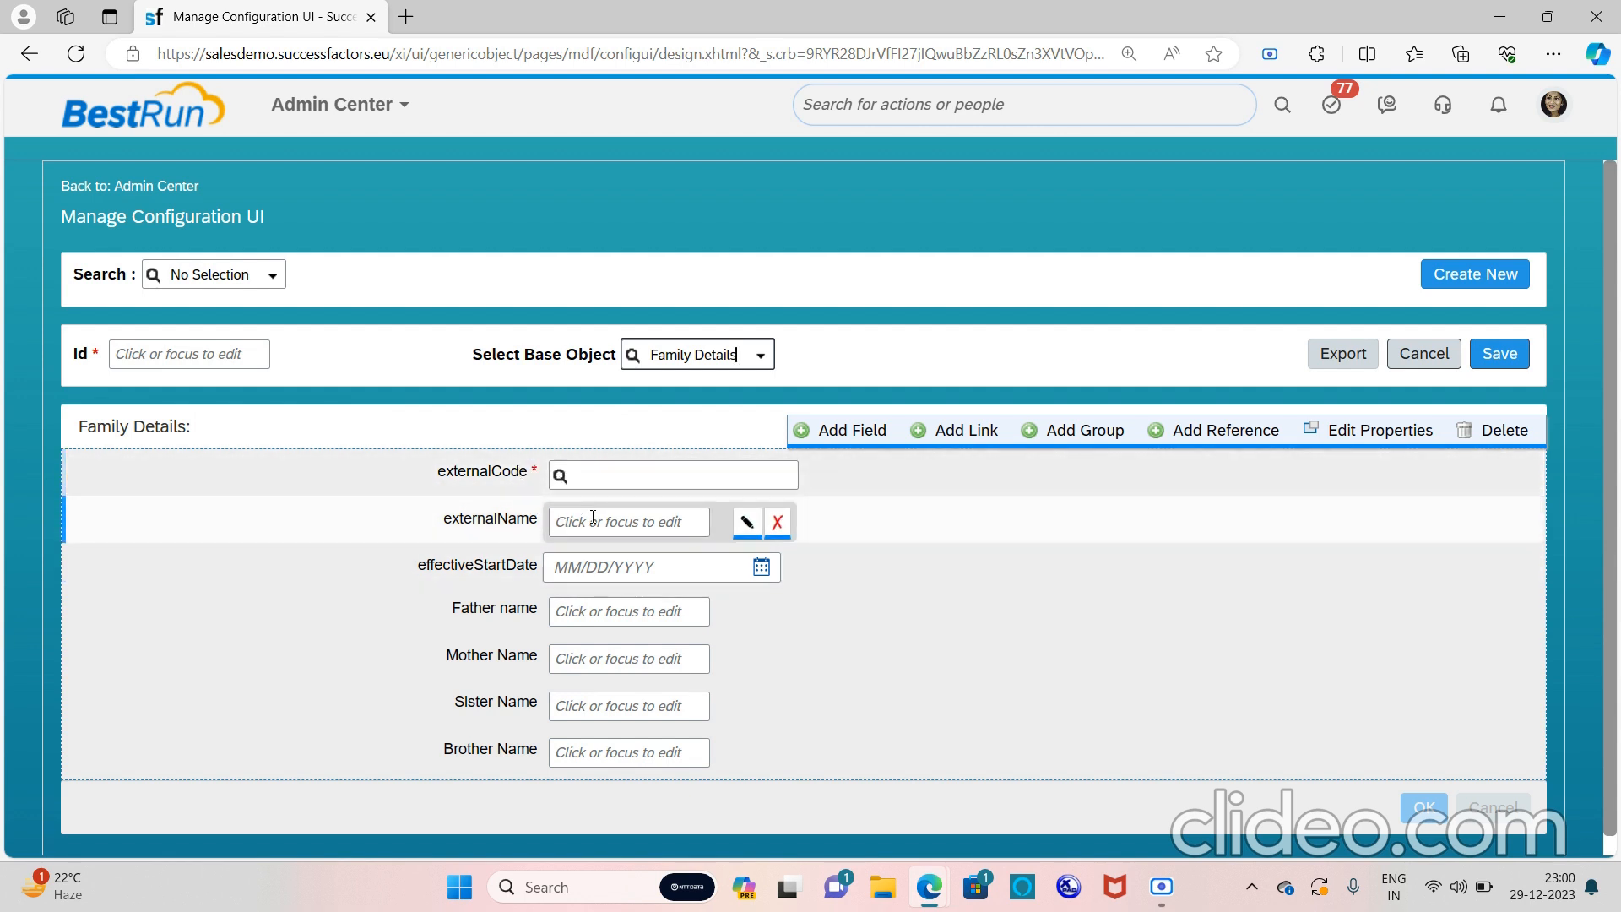
Set the externalName field's Visible property to No and confirm
left_click(746, 525)
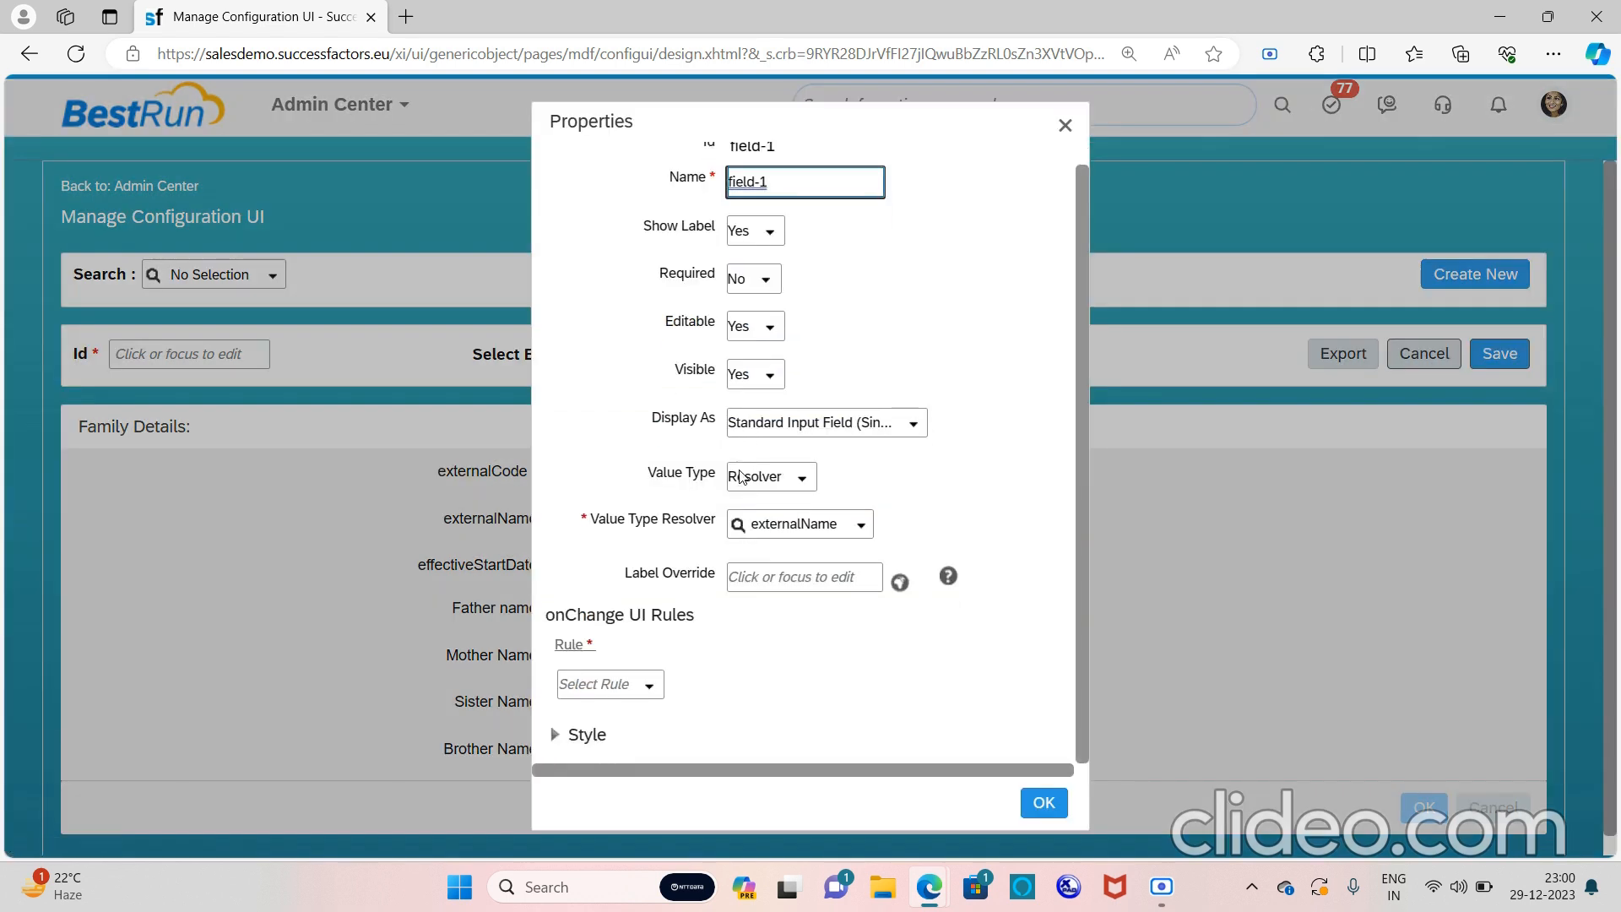
scroll(741, 478, "down", 1)
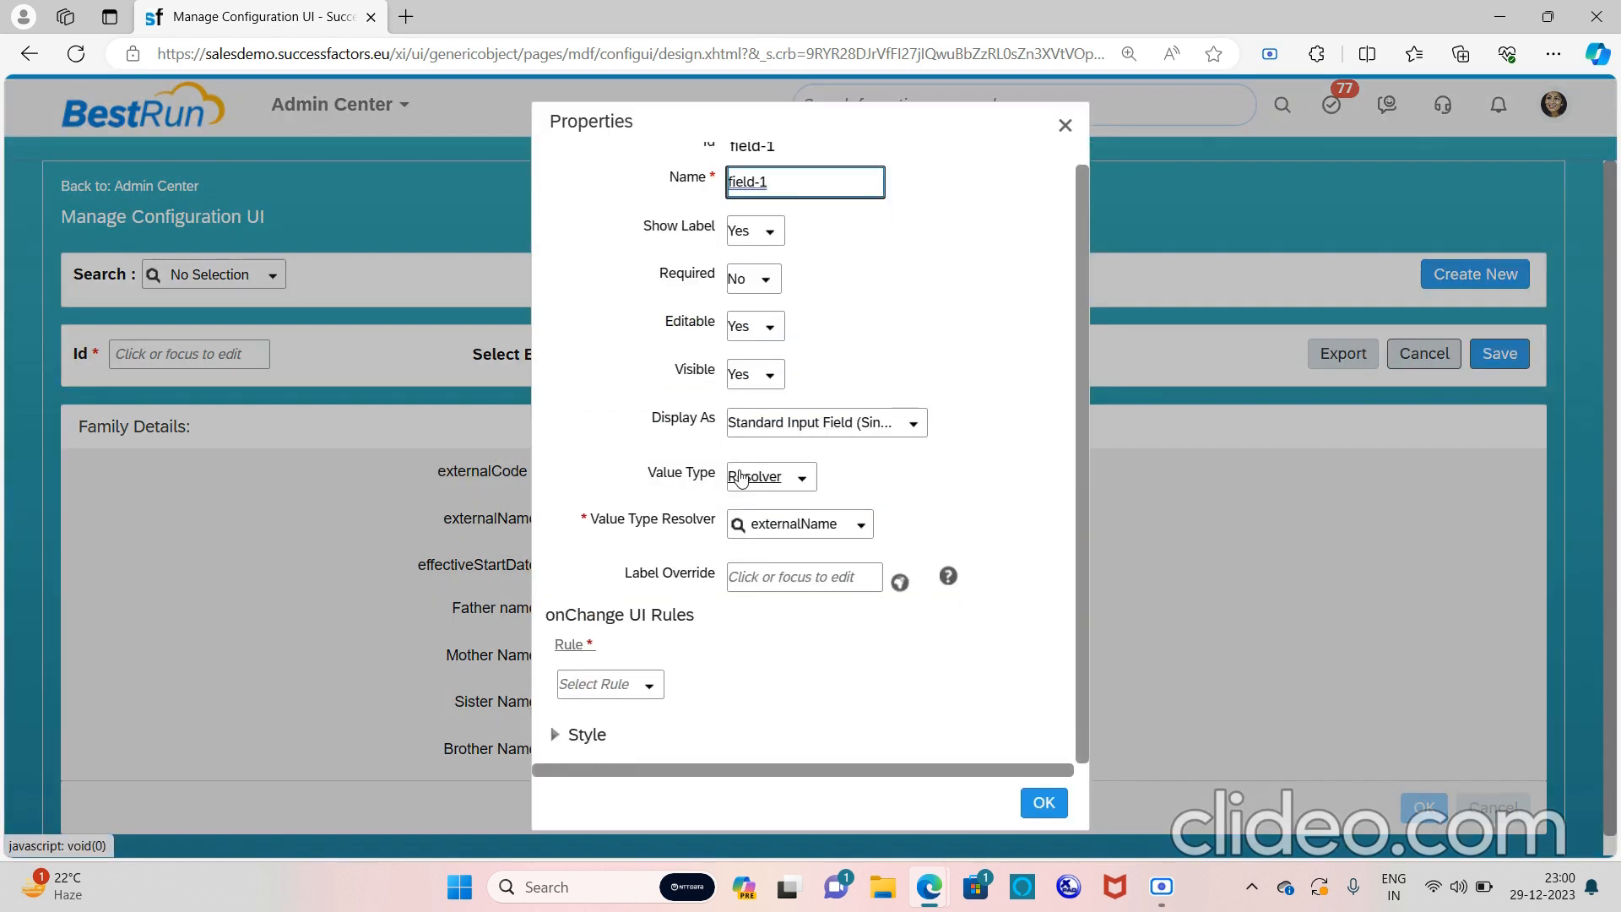
left_click(772, 378)
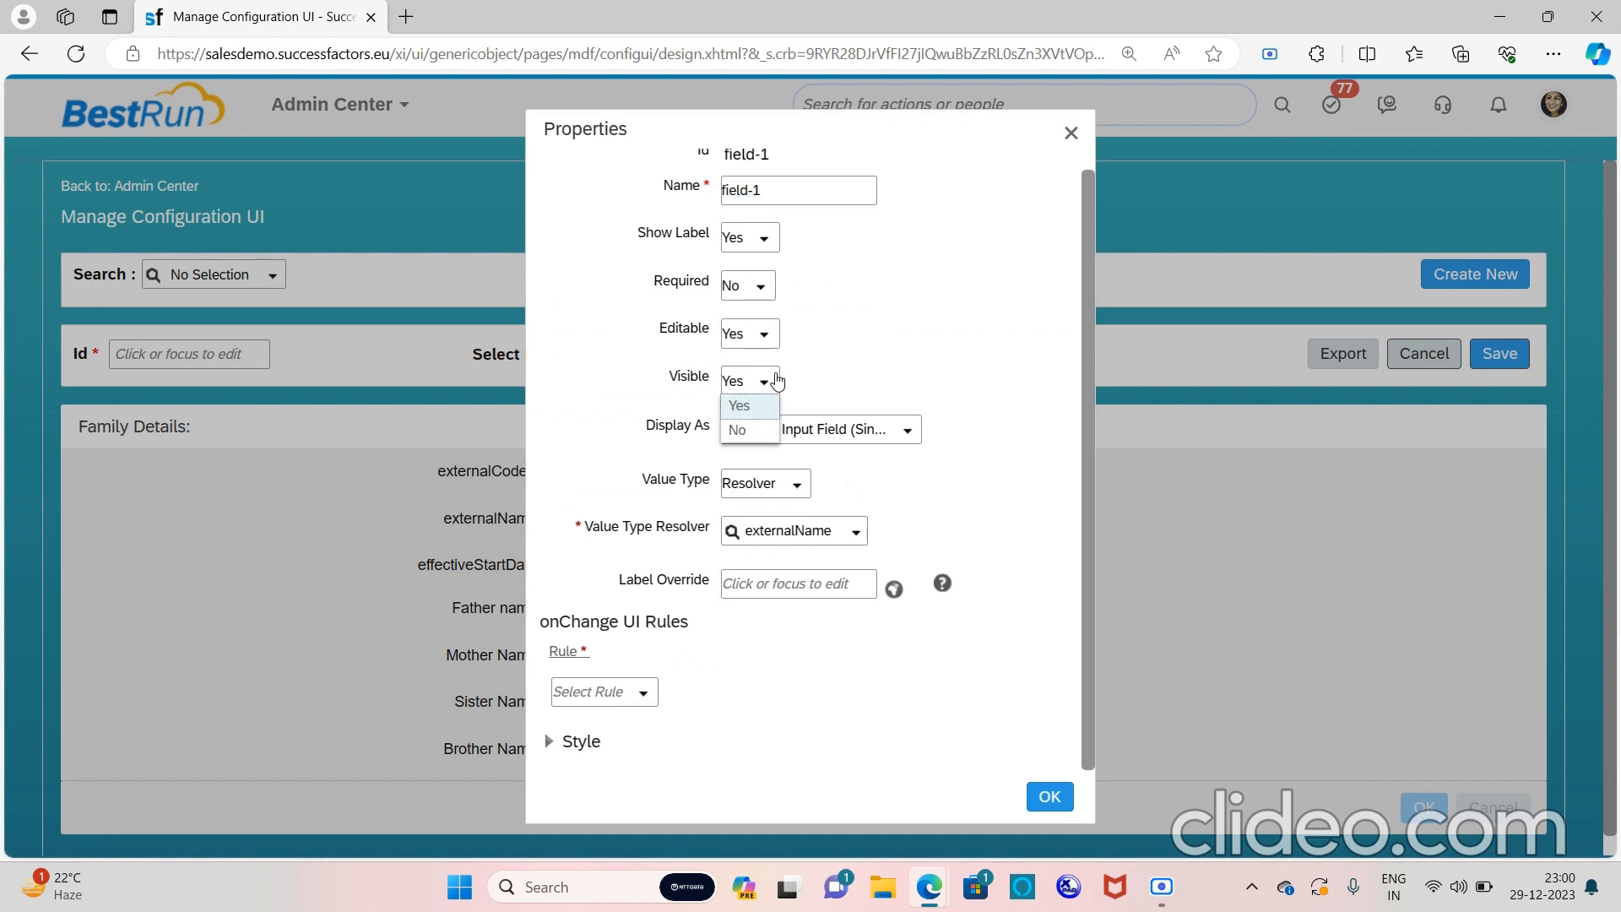
left_click(743, 430)
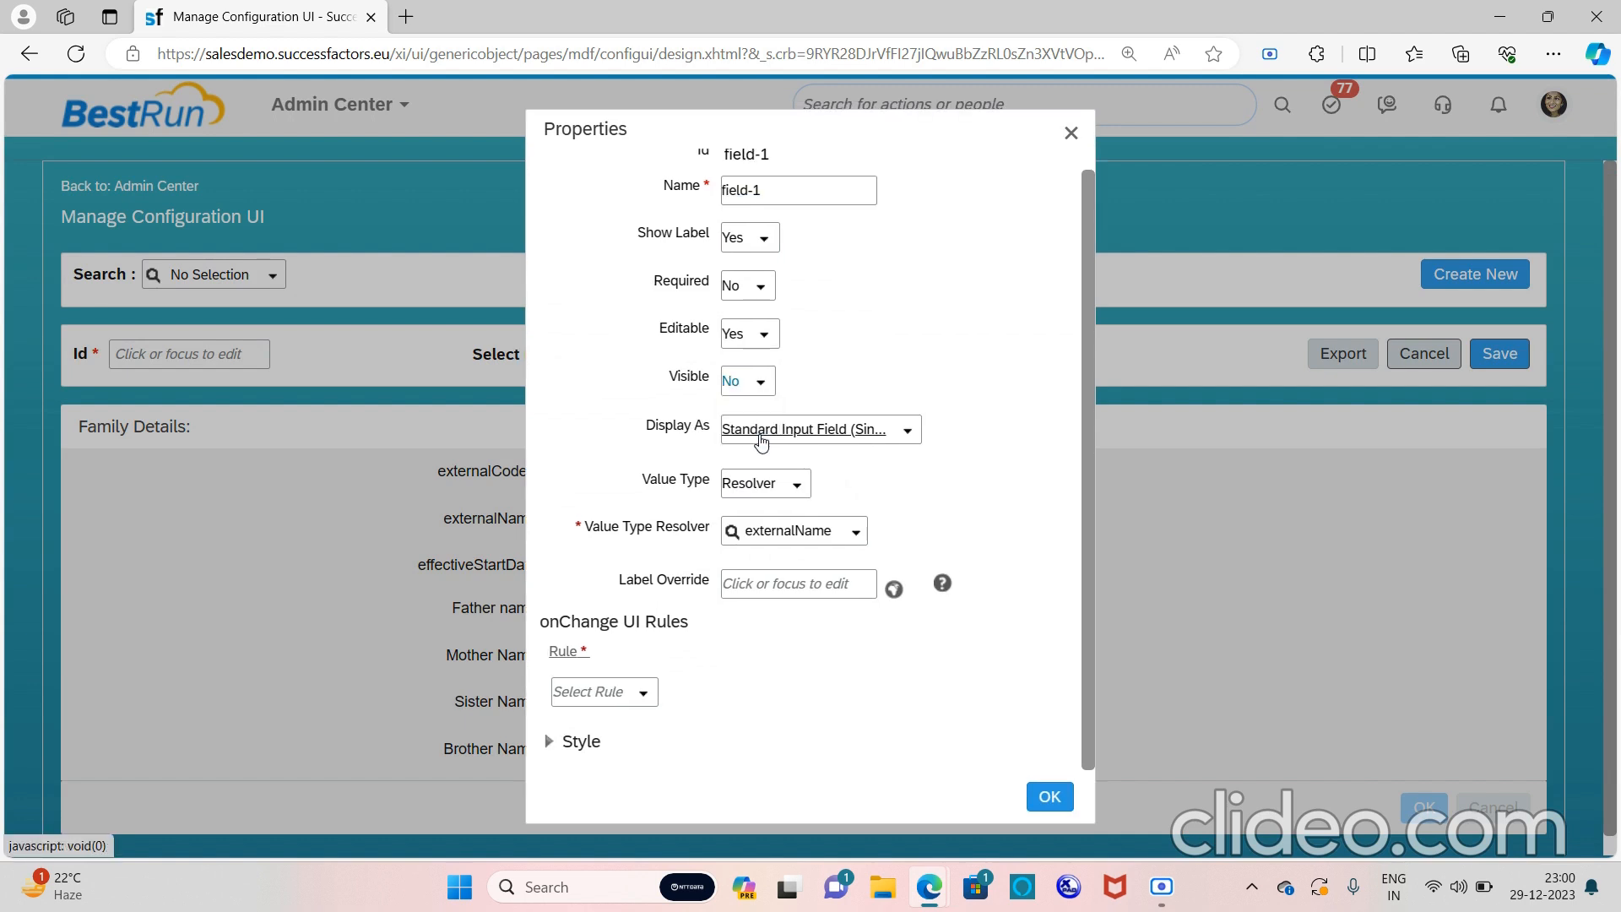
left_click(1048, 797)
mouse_move(793, 570)
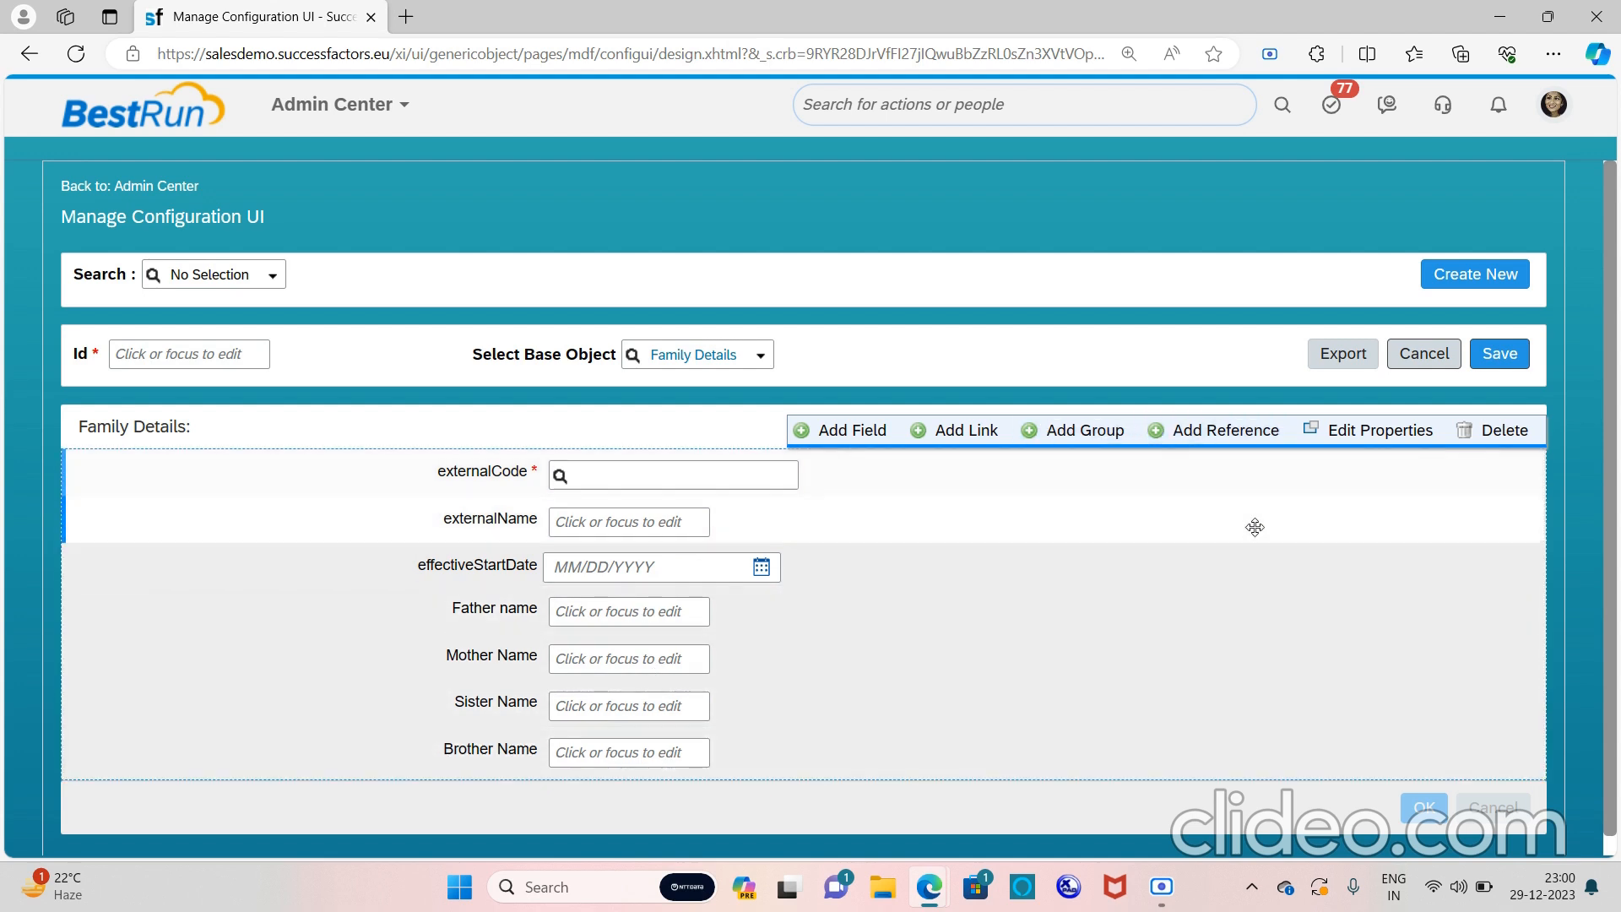
Try the Family Details block in Flow layout, then switch it back to Form layout
left_click(1354, 433)
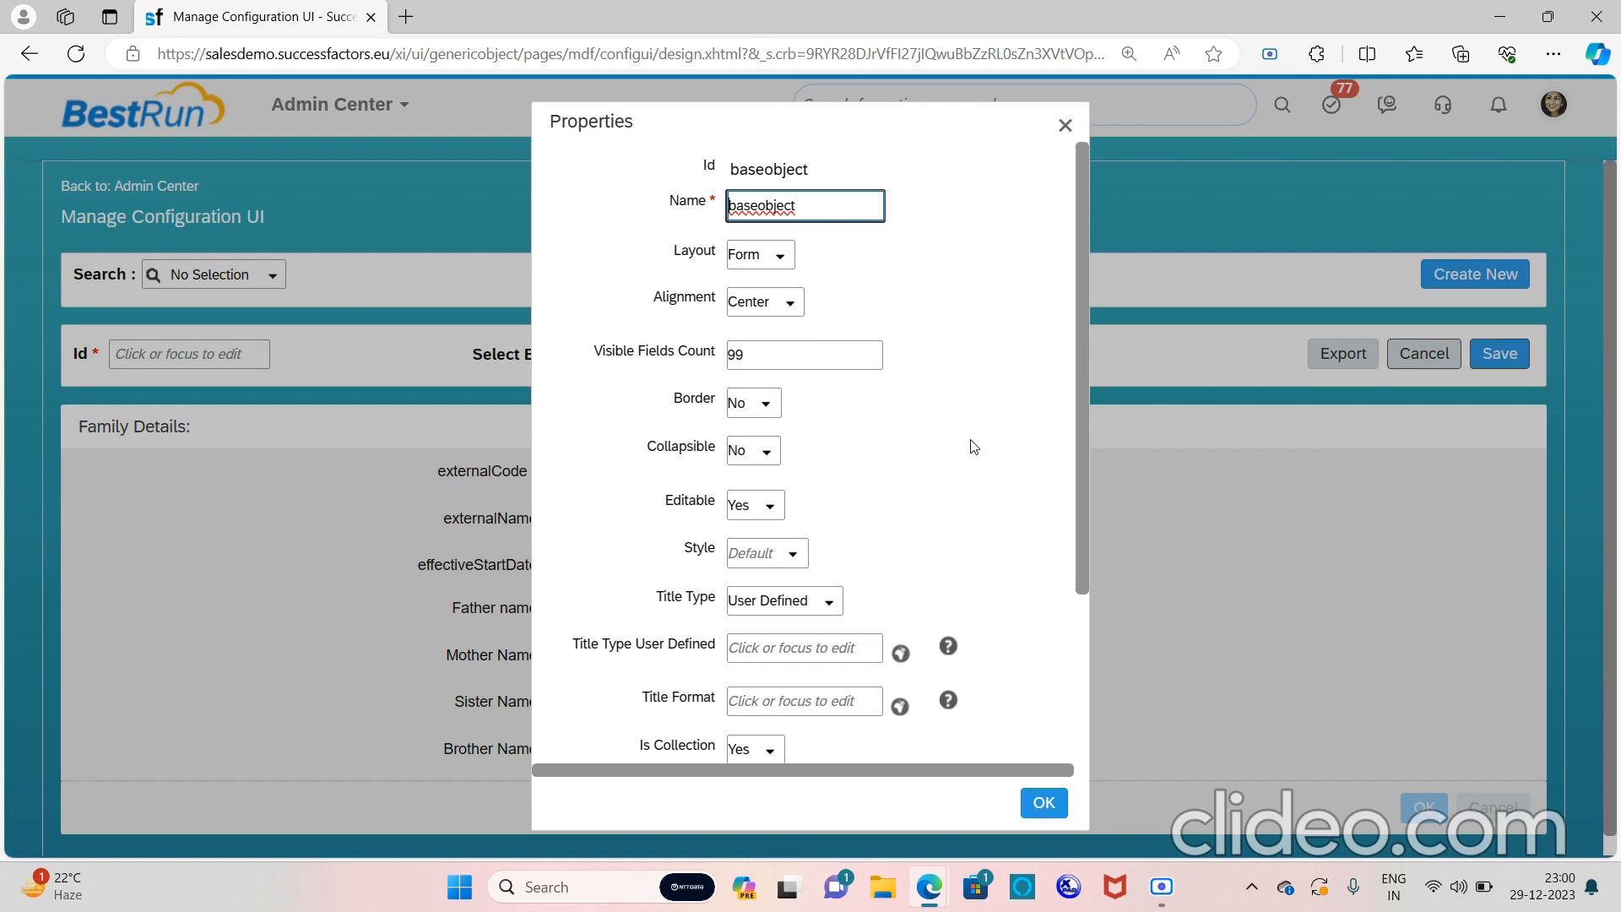
left_click(782, 257)
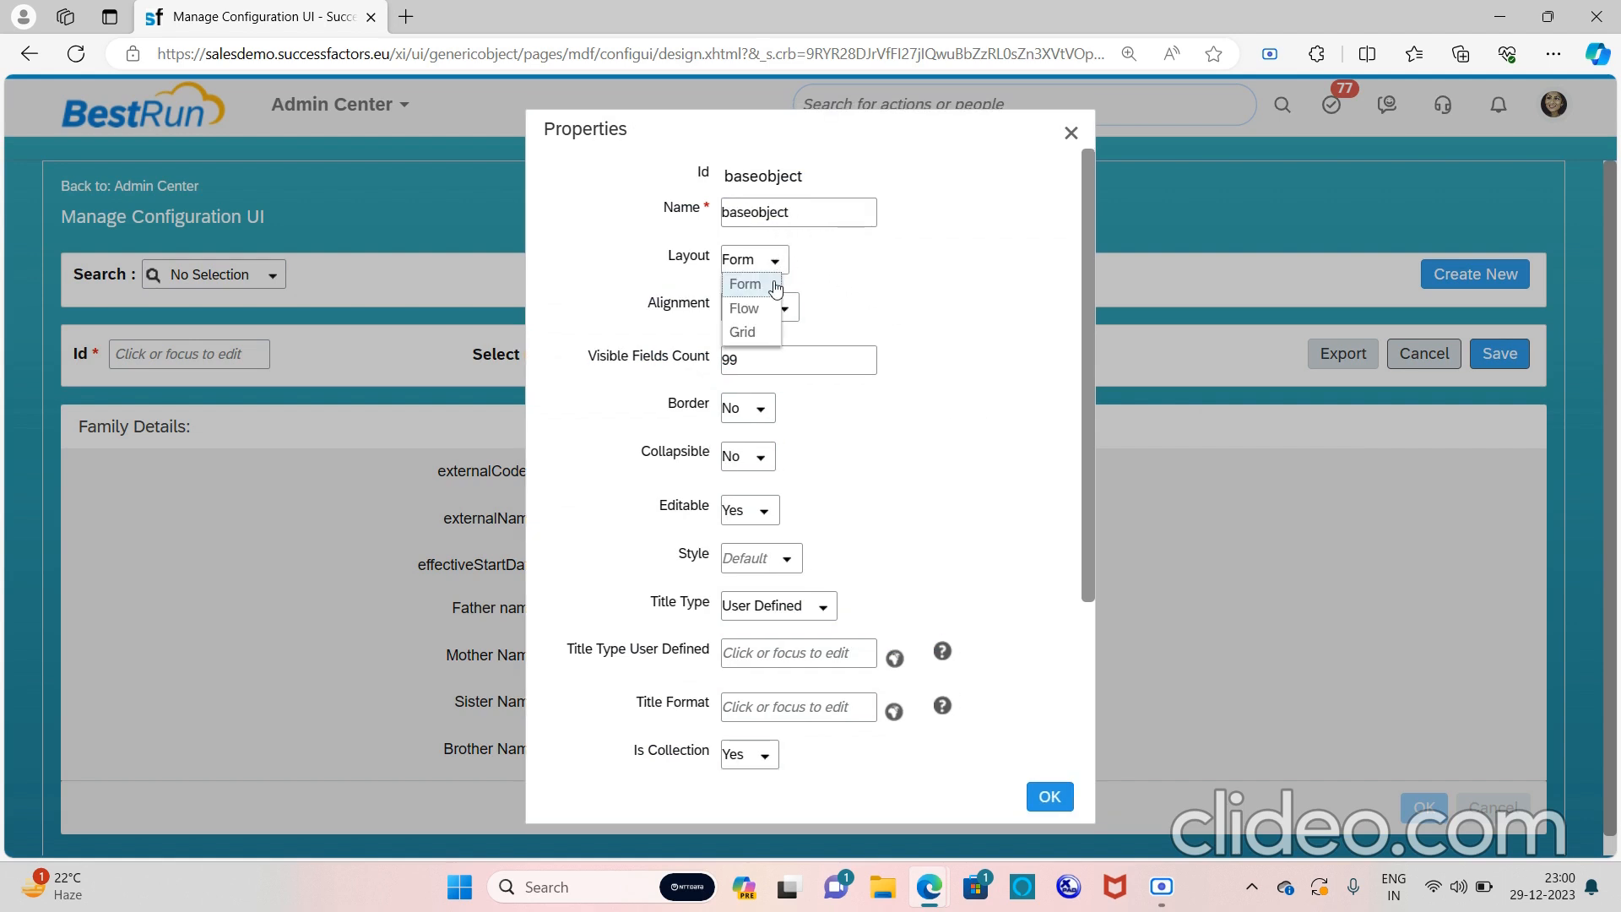
left_click(754, 309)
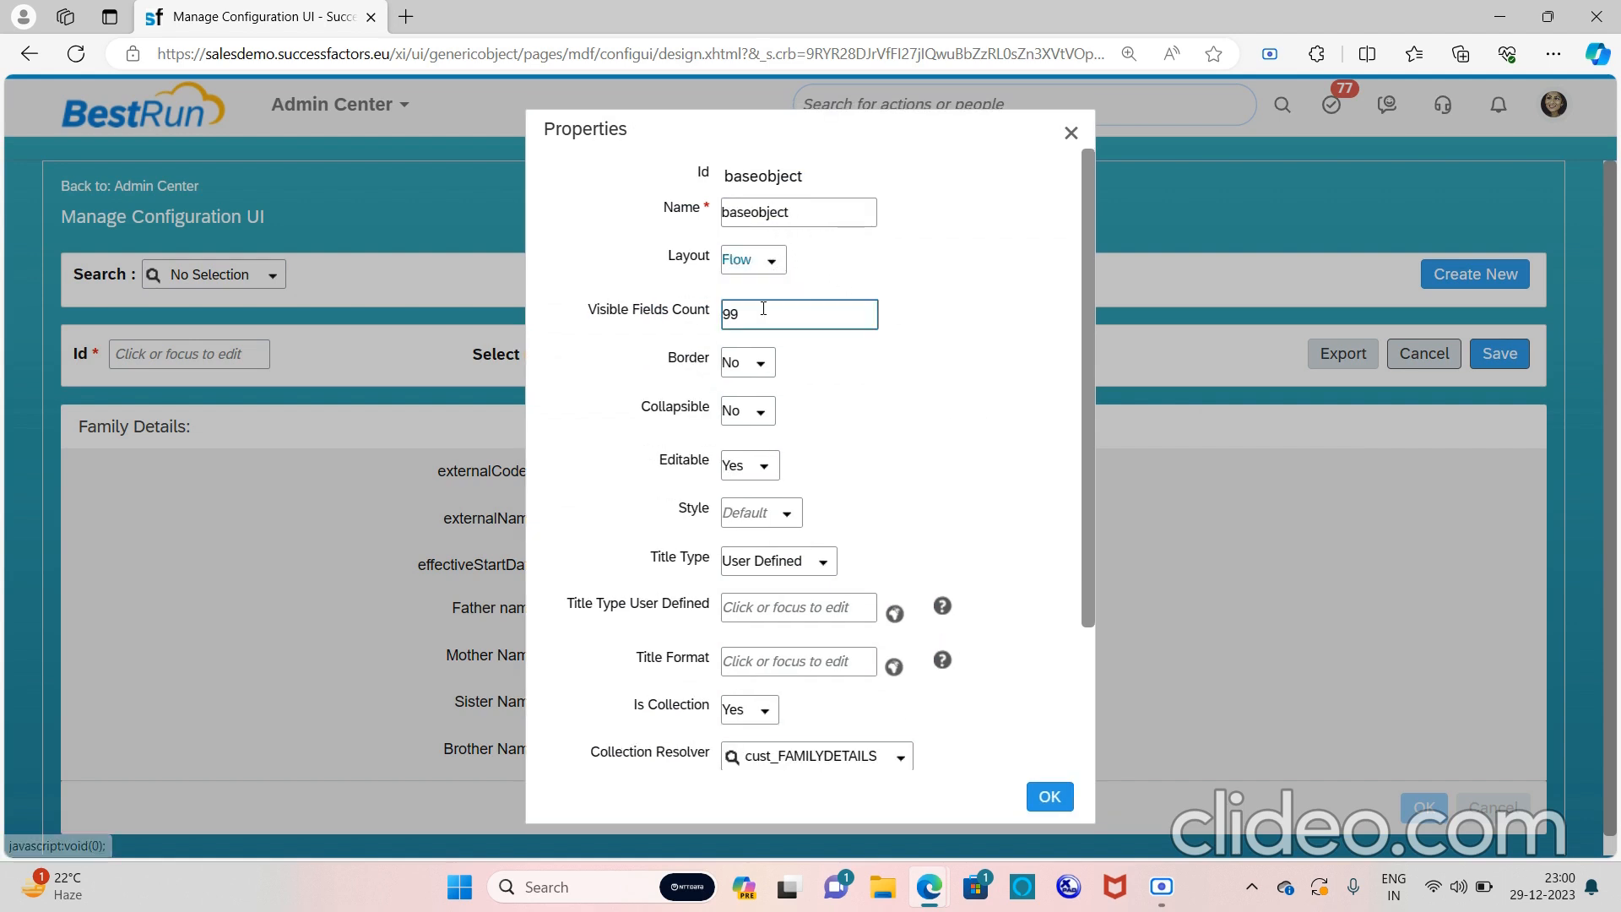
left_click(1032, 795)
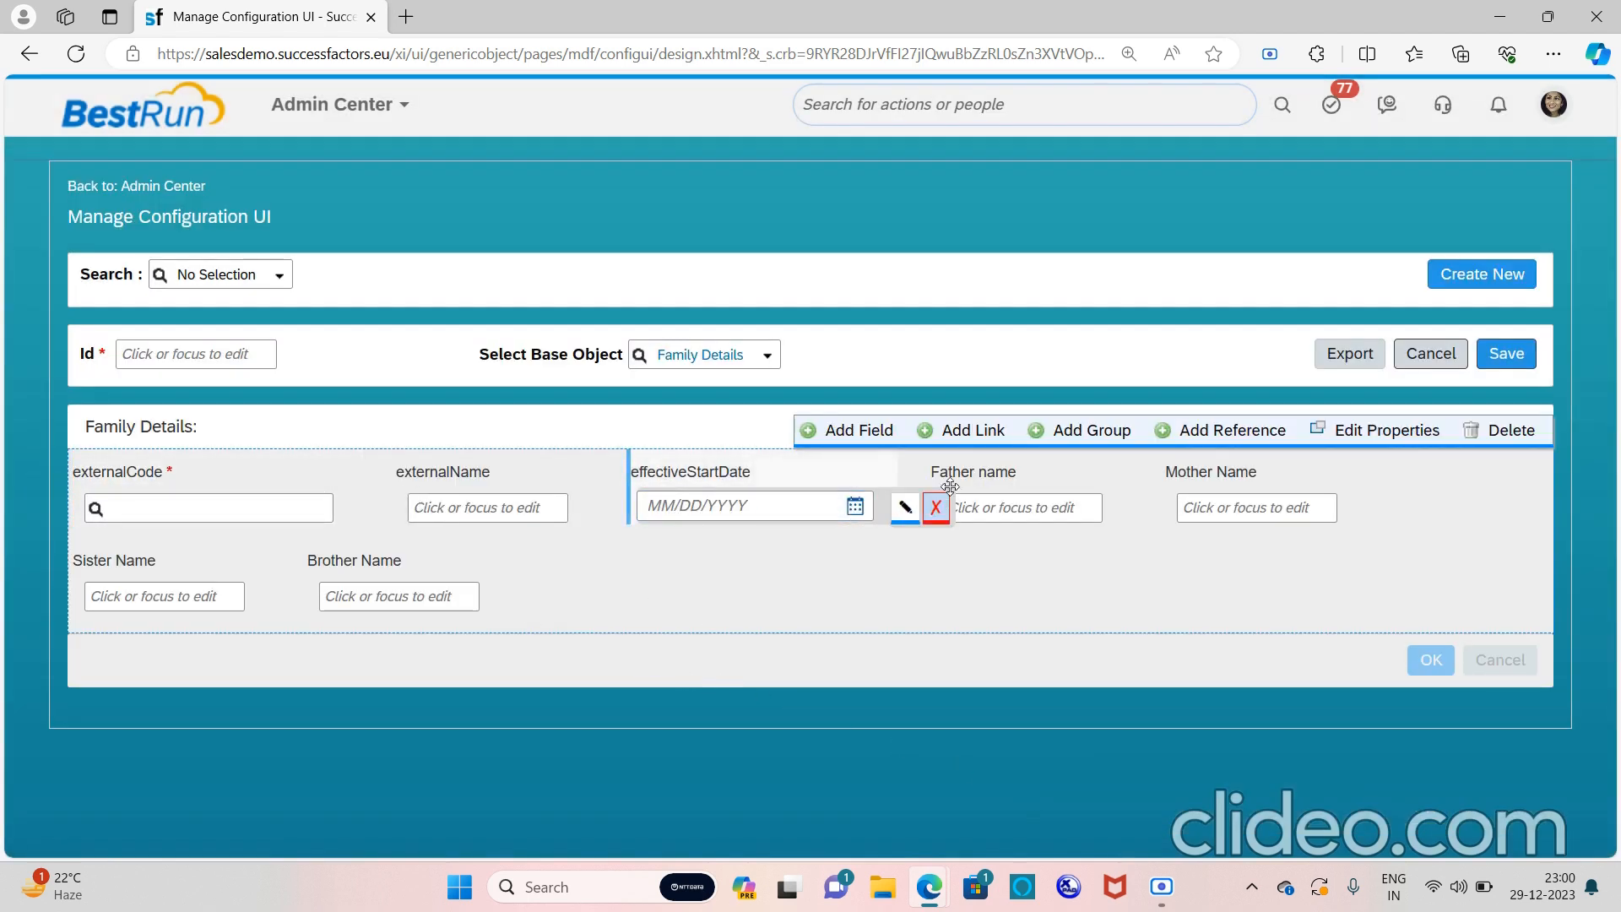
left_click(1385, 430)
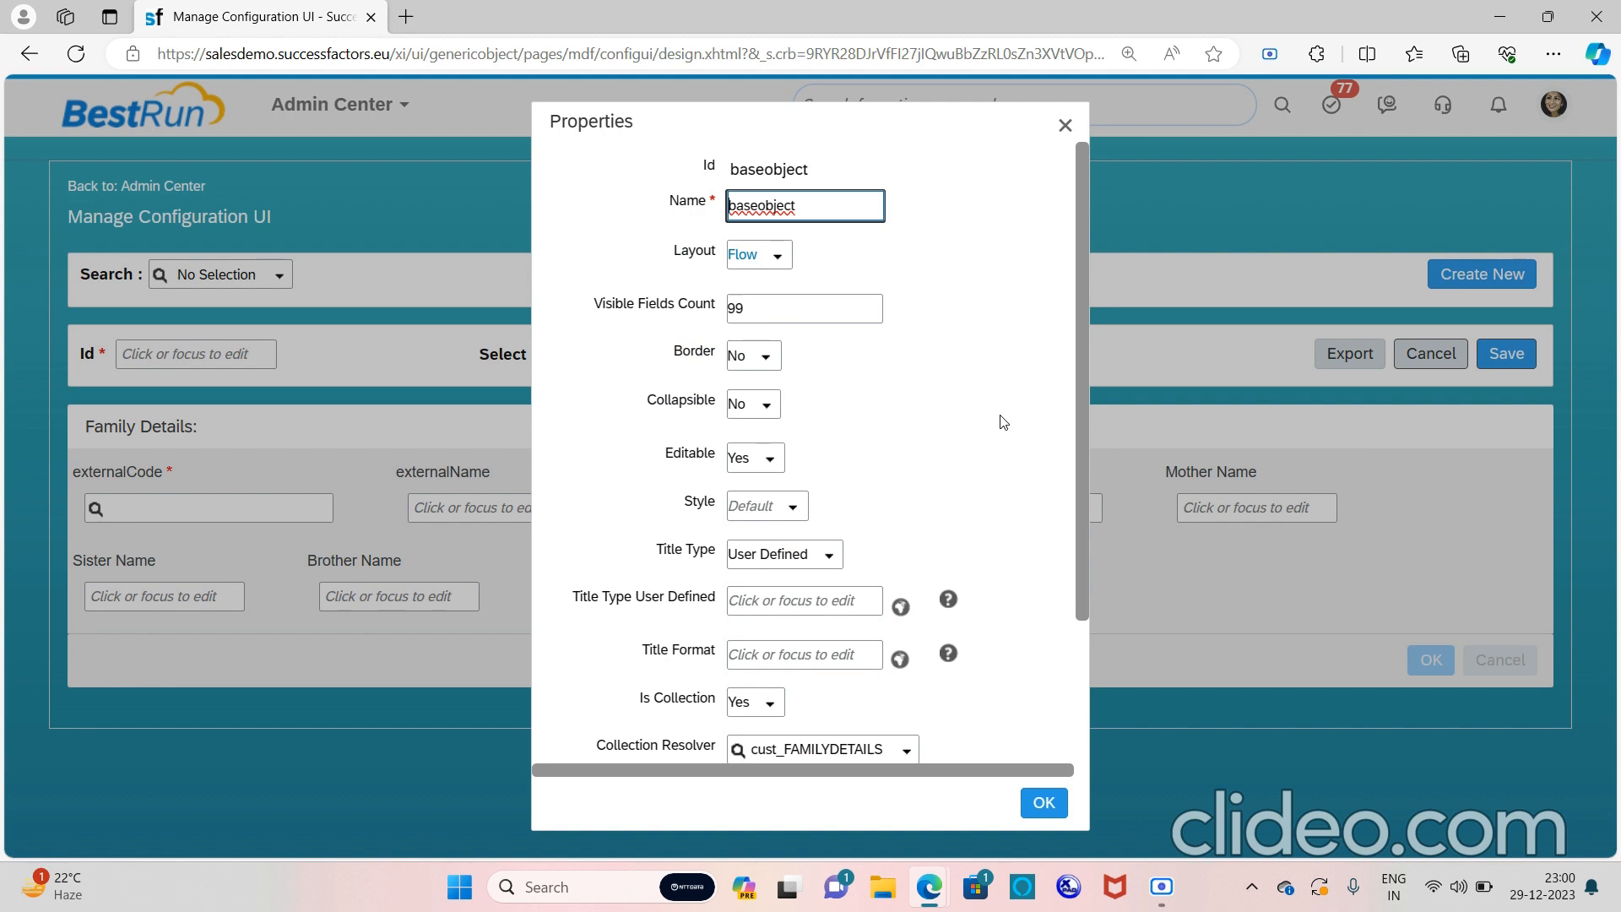
left_click(783, 257)
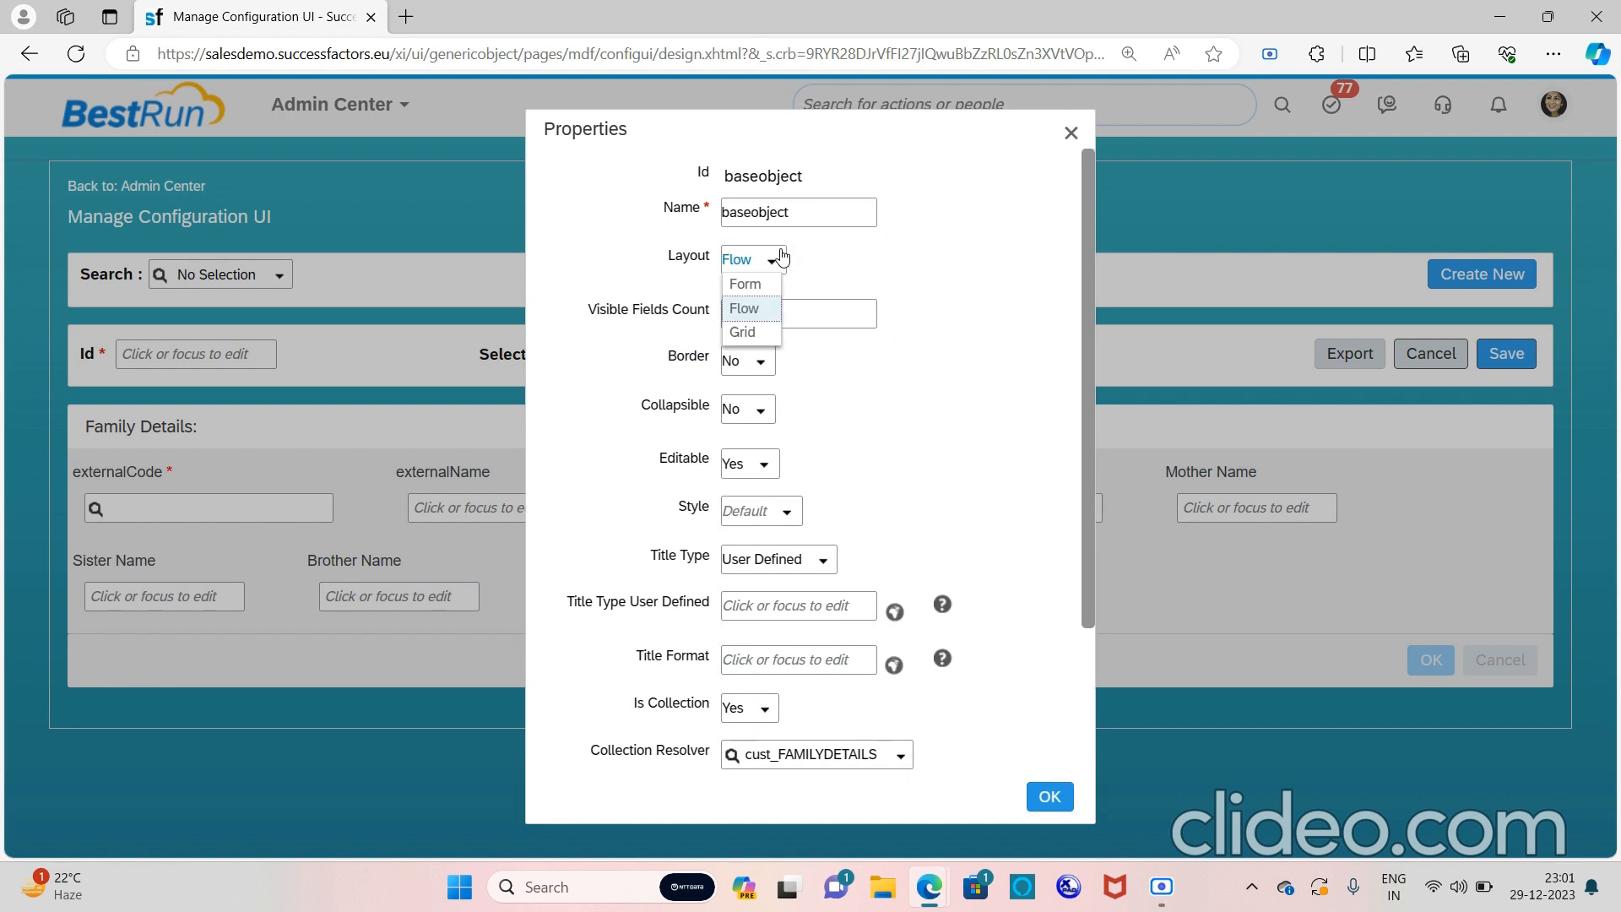
left_click(747, 284)
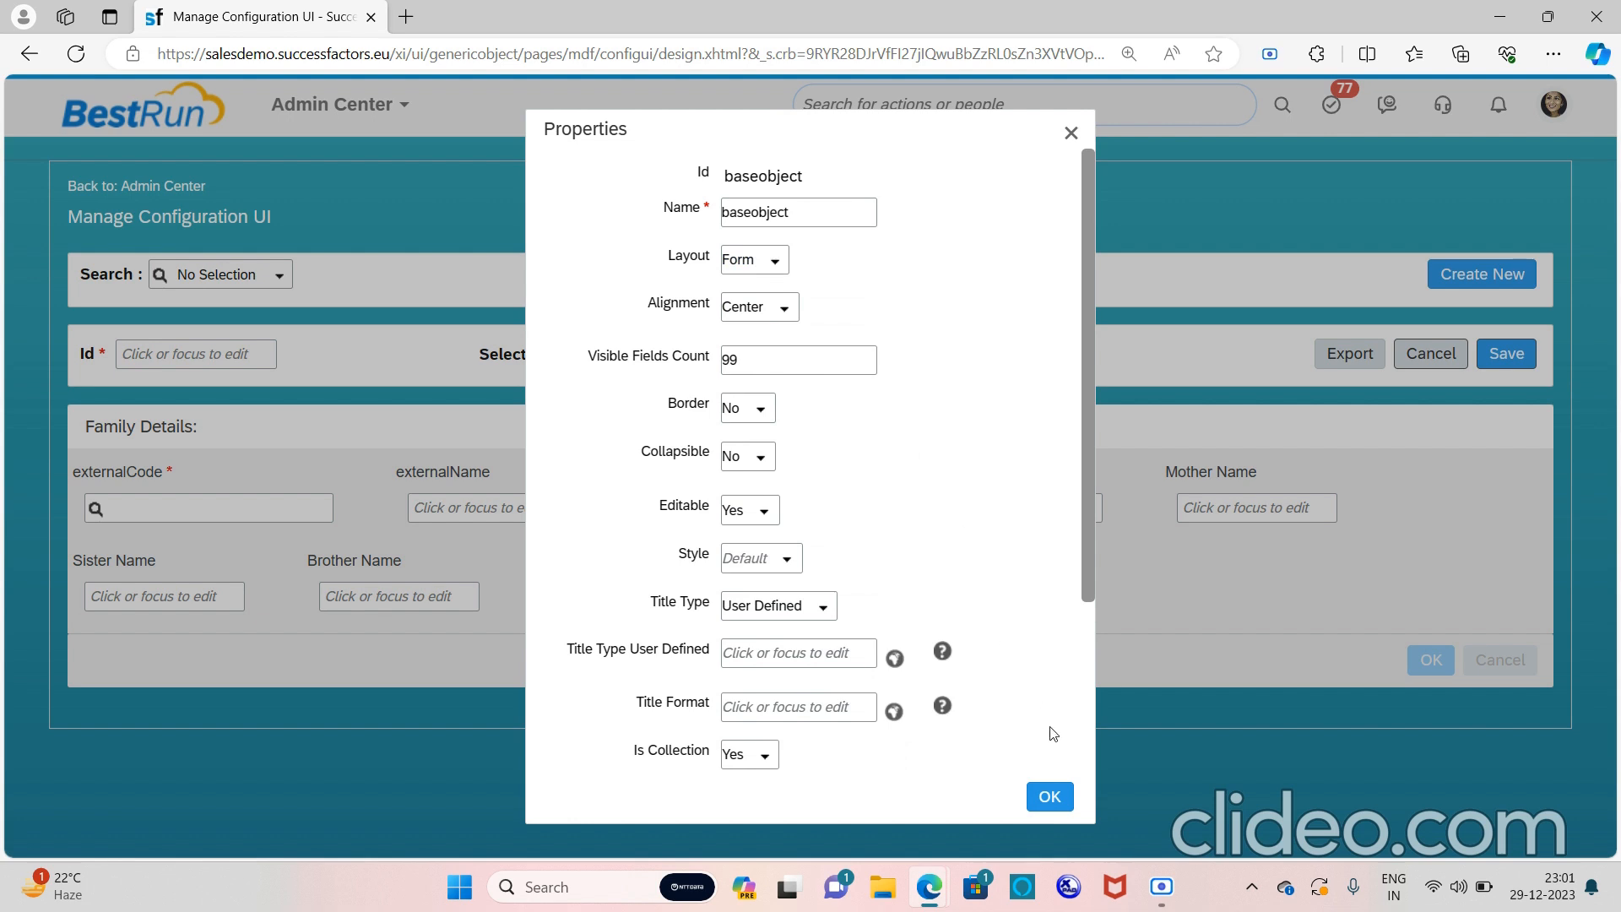
left_click(1064, 797)
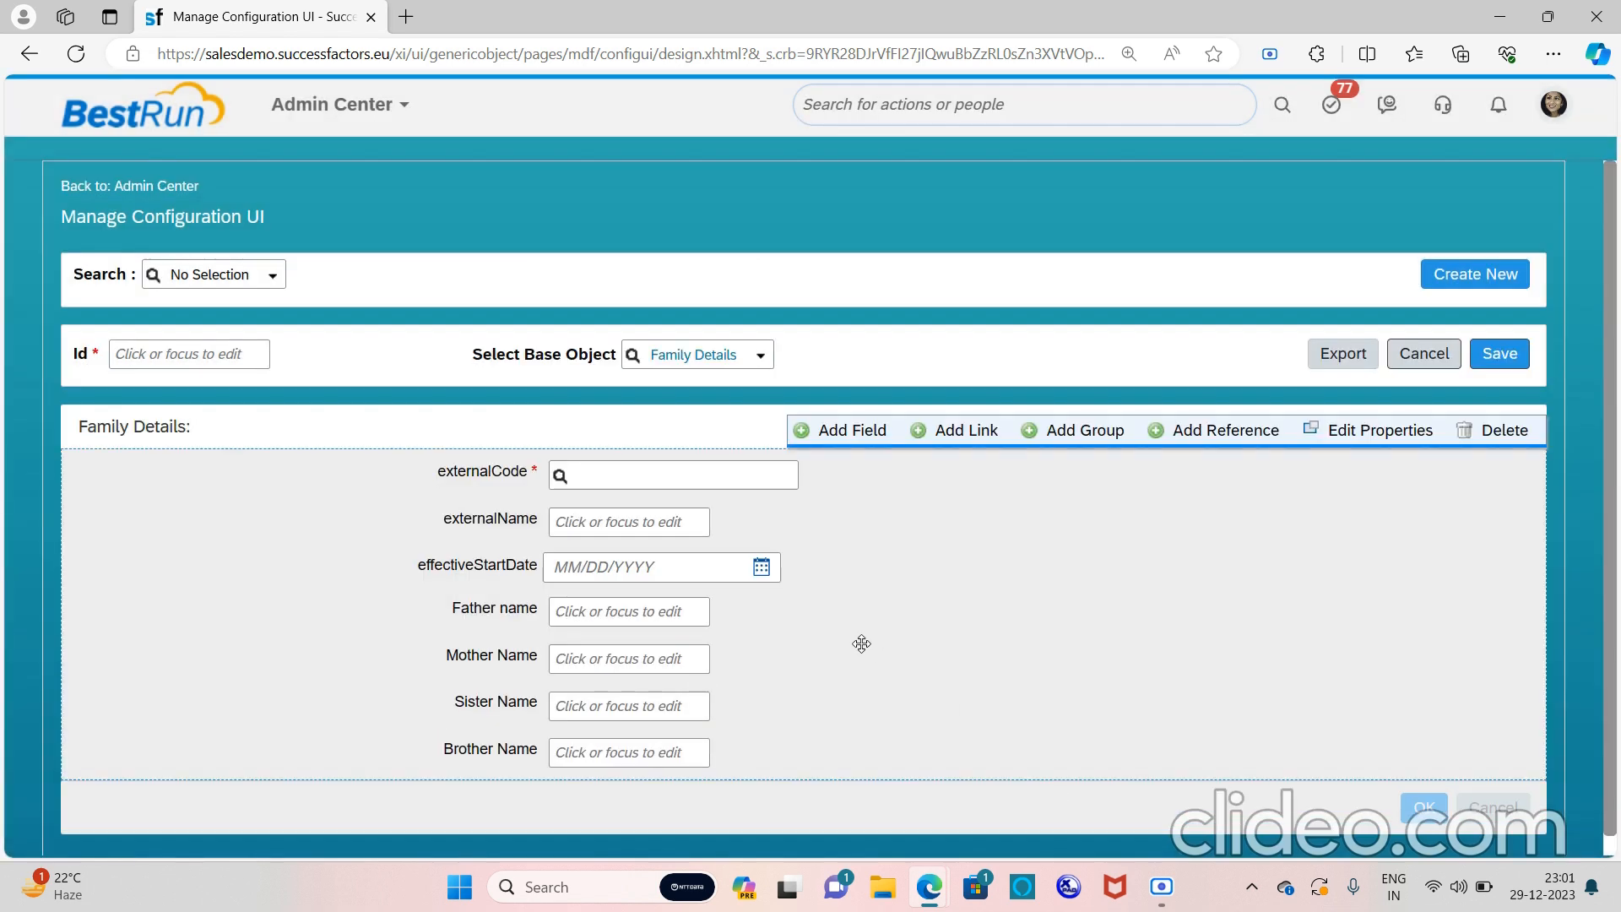
Reconfirm the externalName field's properties and place the cursor in the Id field
left_click(744, 524)
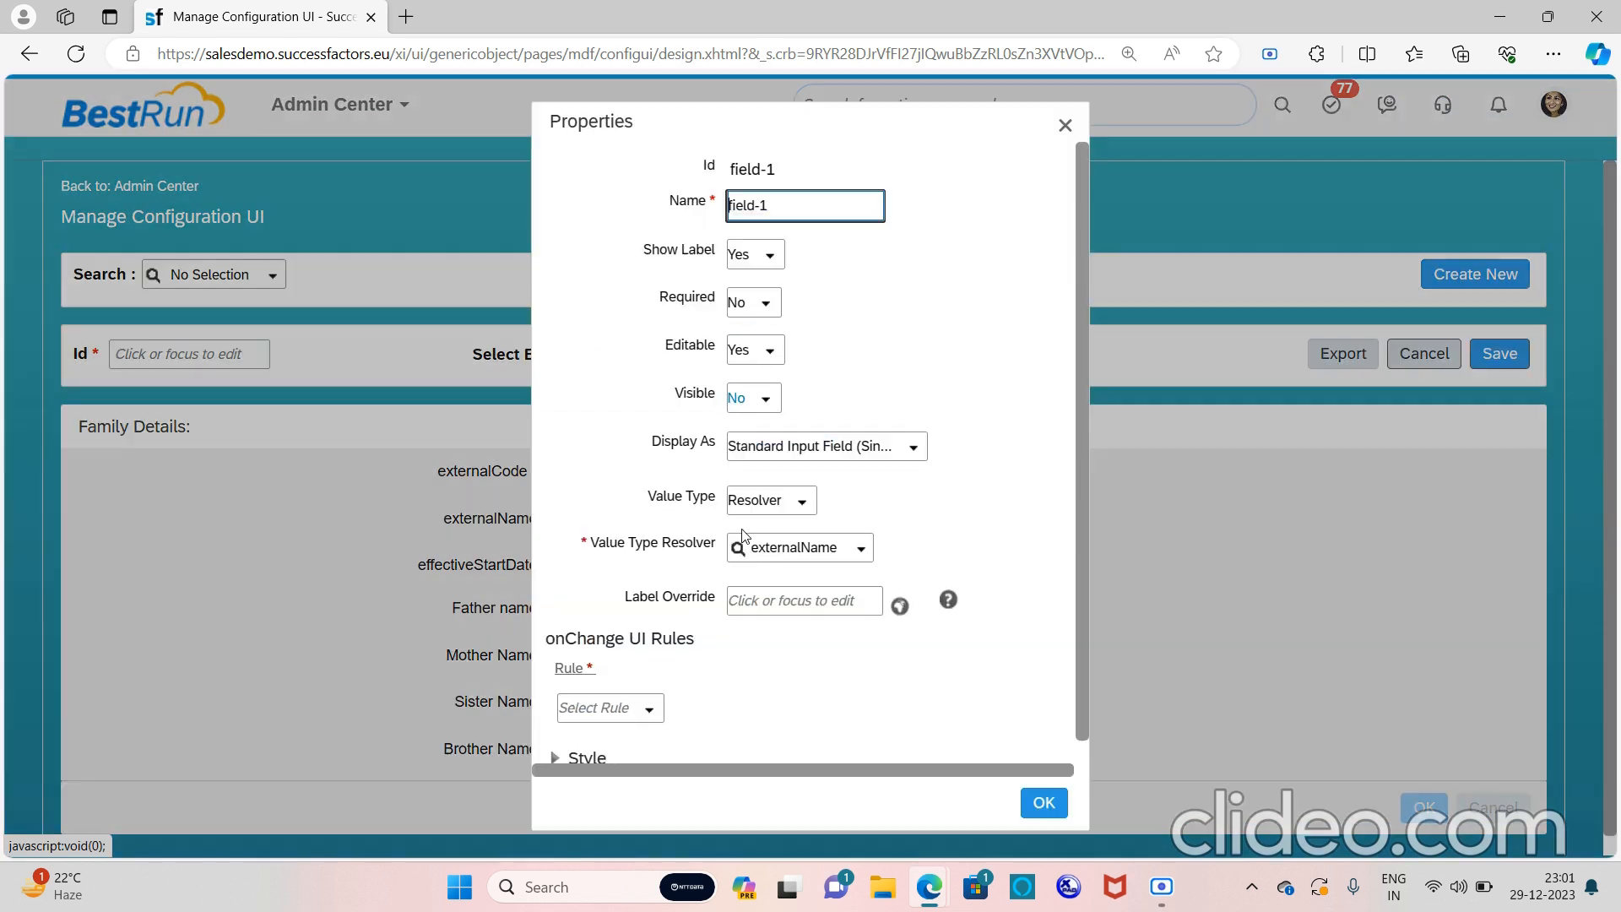
left_click(1042, 803)
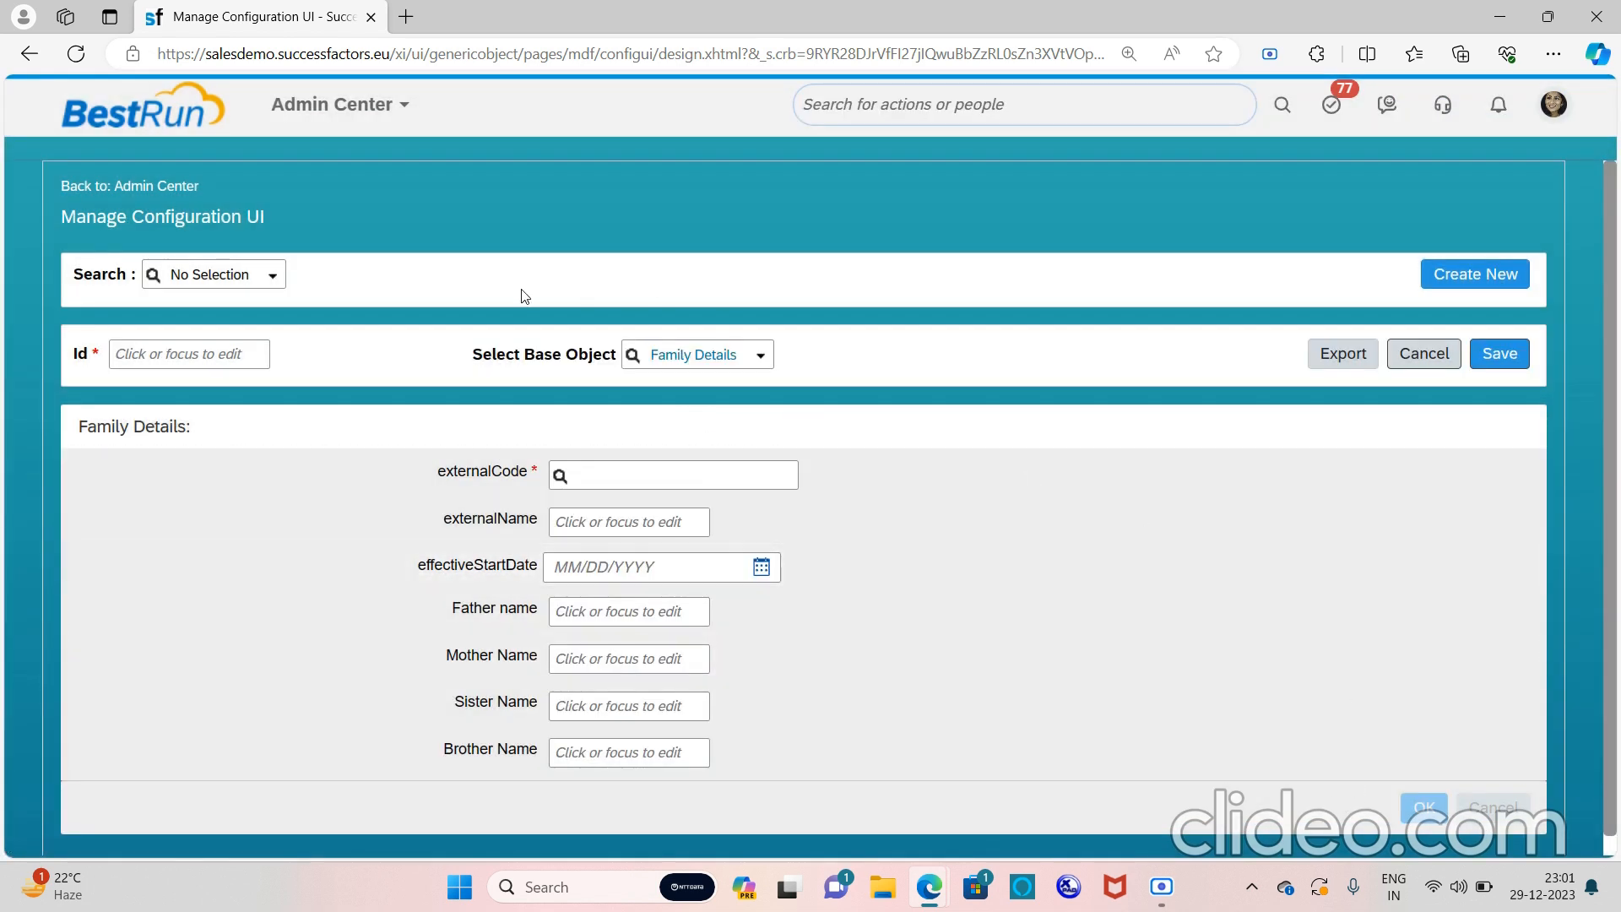
left_click(215, 344)
Enter 'Familydetails' as the configuration UI's Id and save it
key("Caps_Lock")
type("F")
key("Caps_Lock")
type("amily")
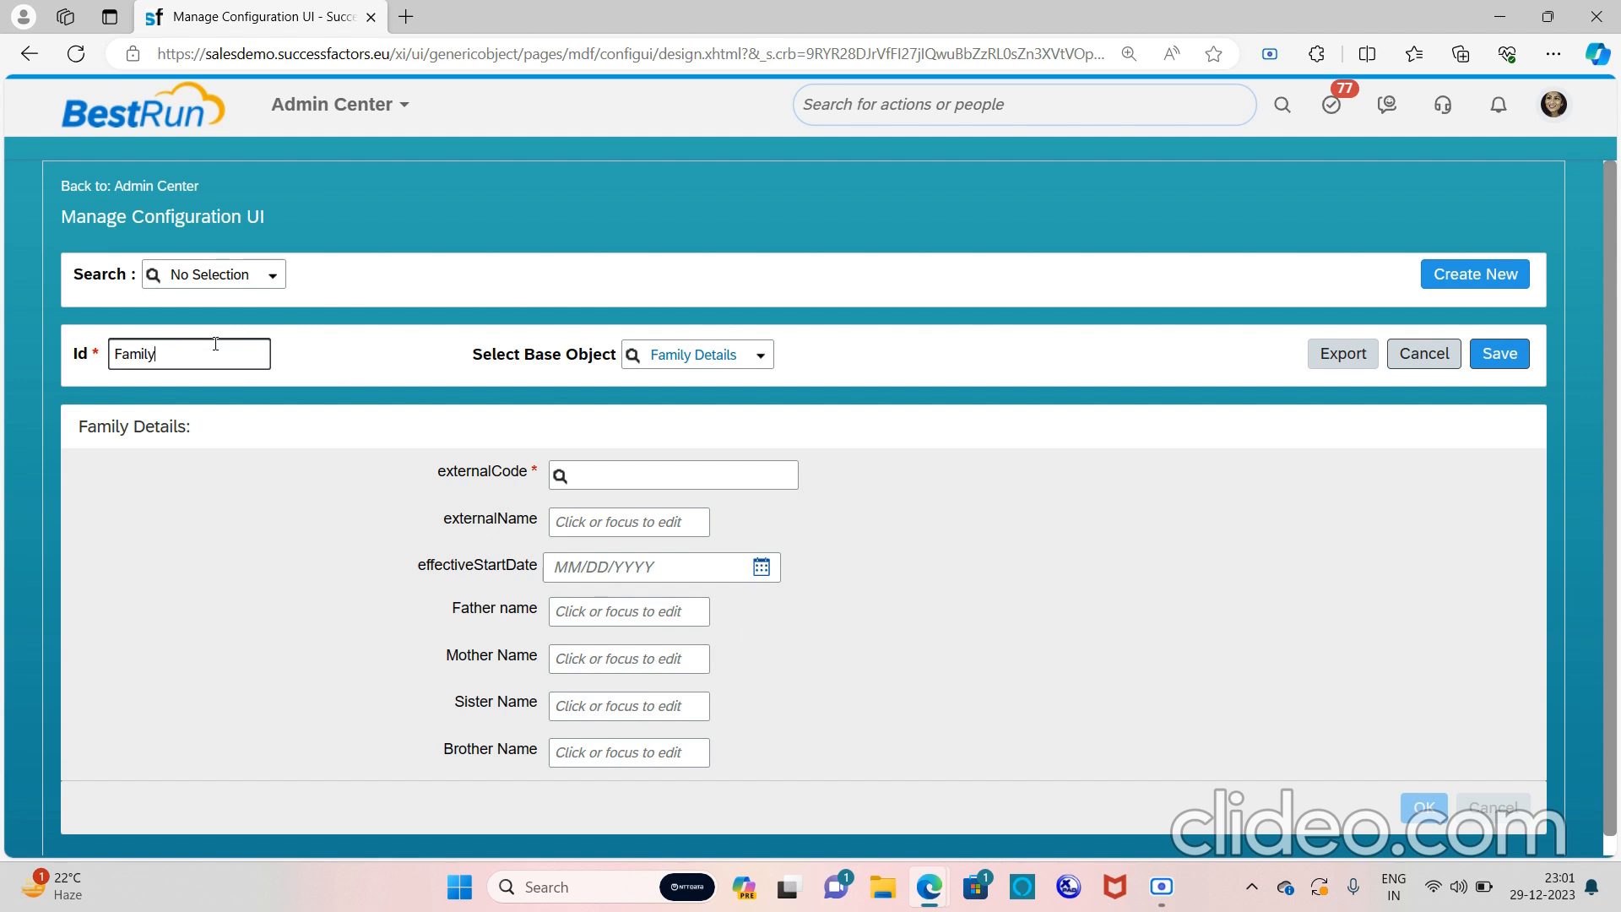
type("details")
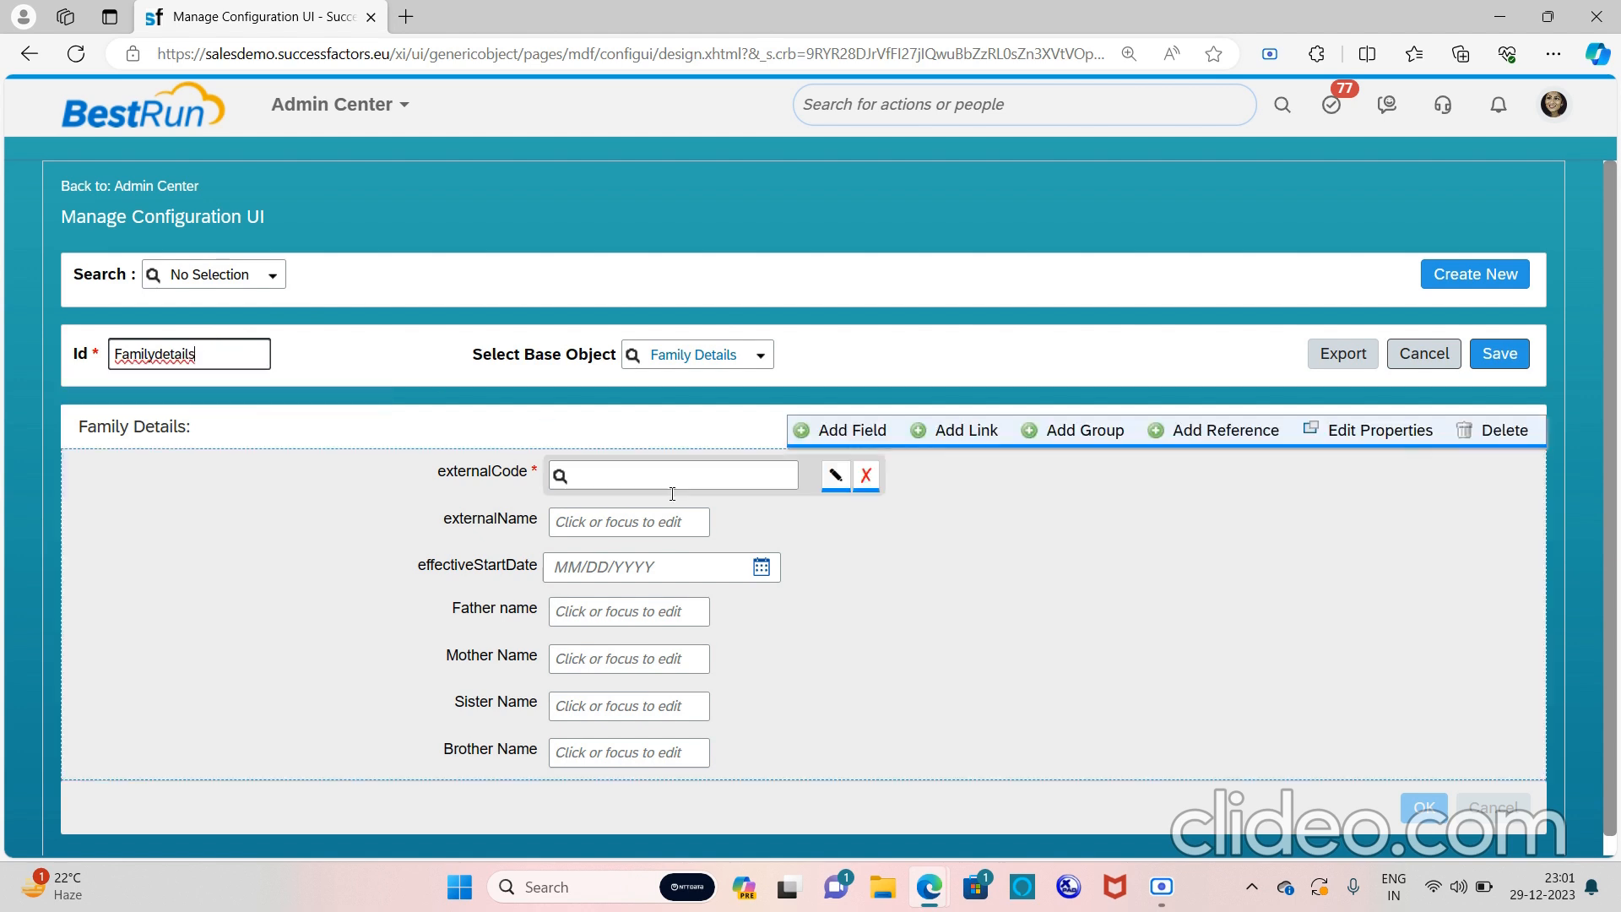
left_click(1503, 353)
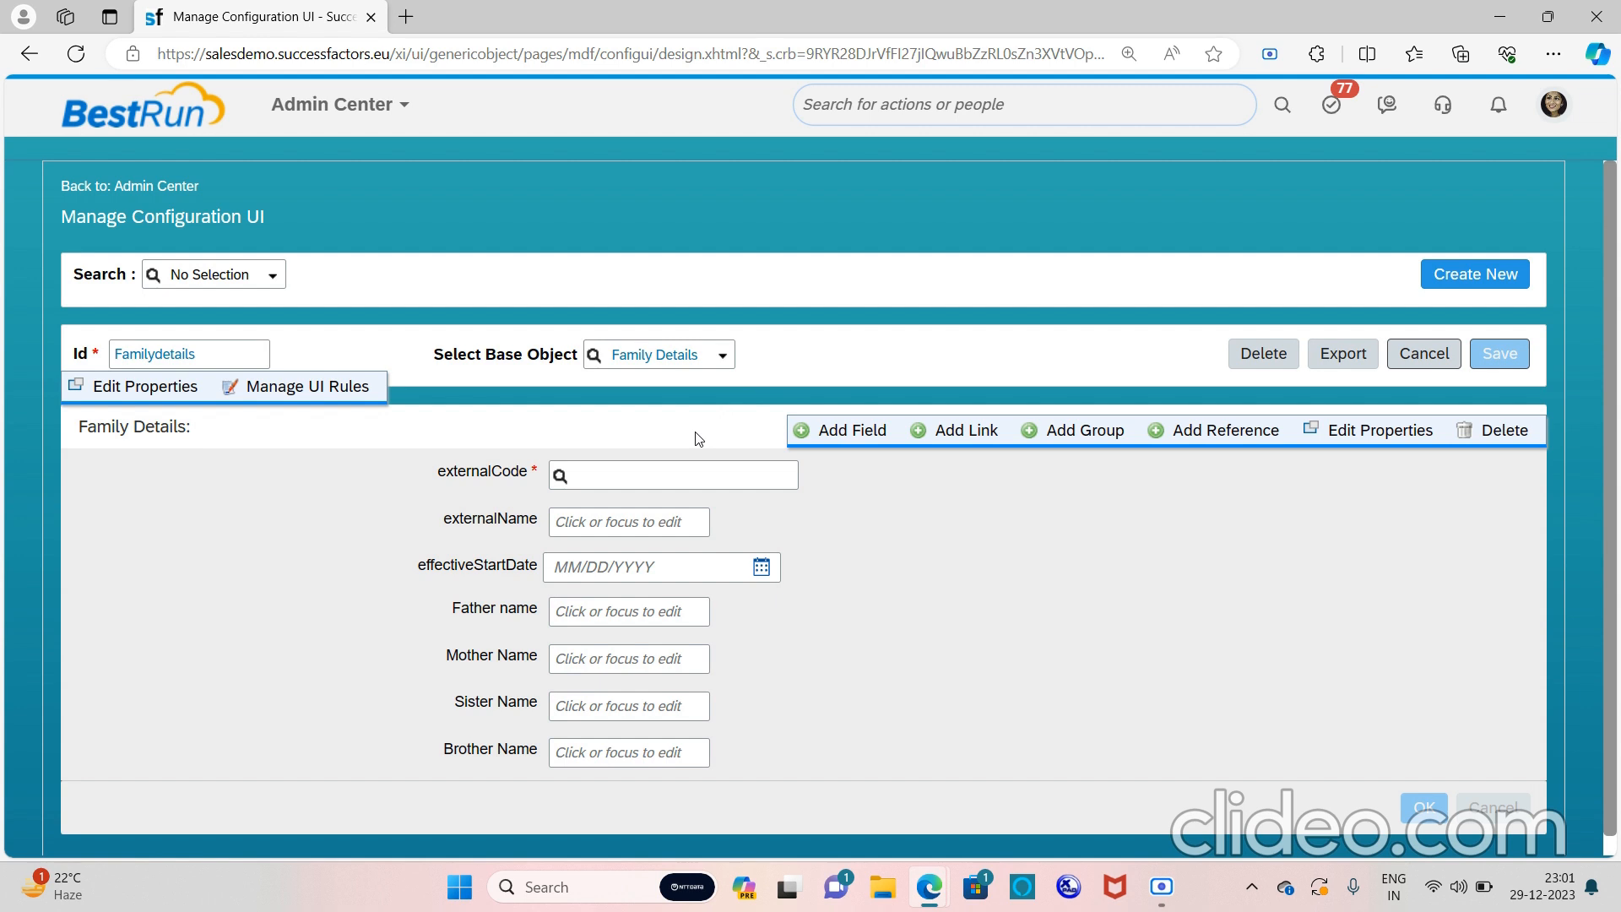
Search for 'configure people' and open Configure People Profile
left_click(970, 109)
type("con")
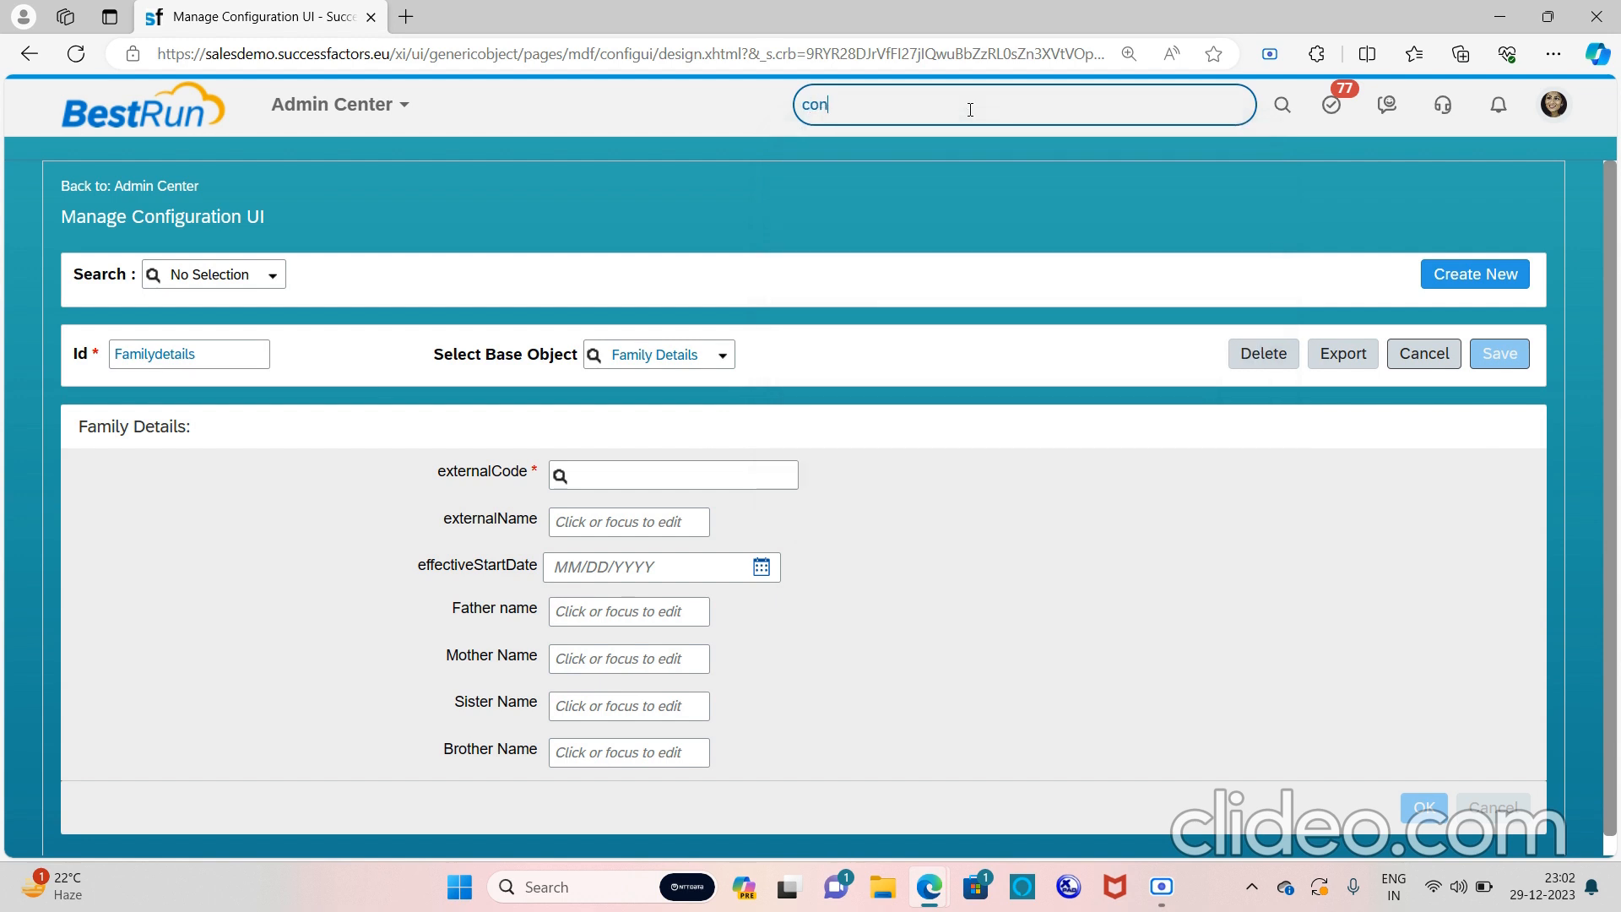
type("figure prople")
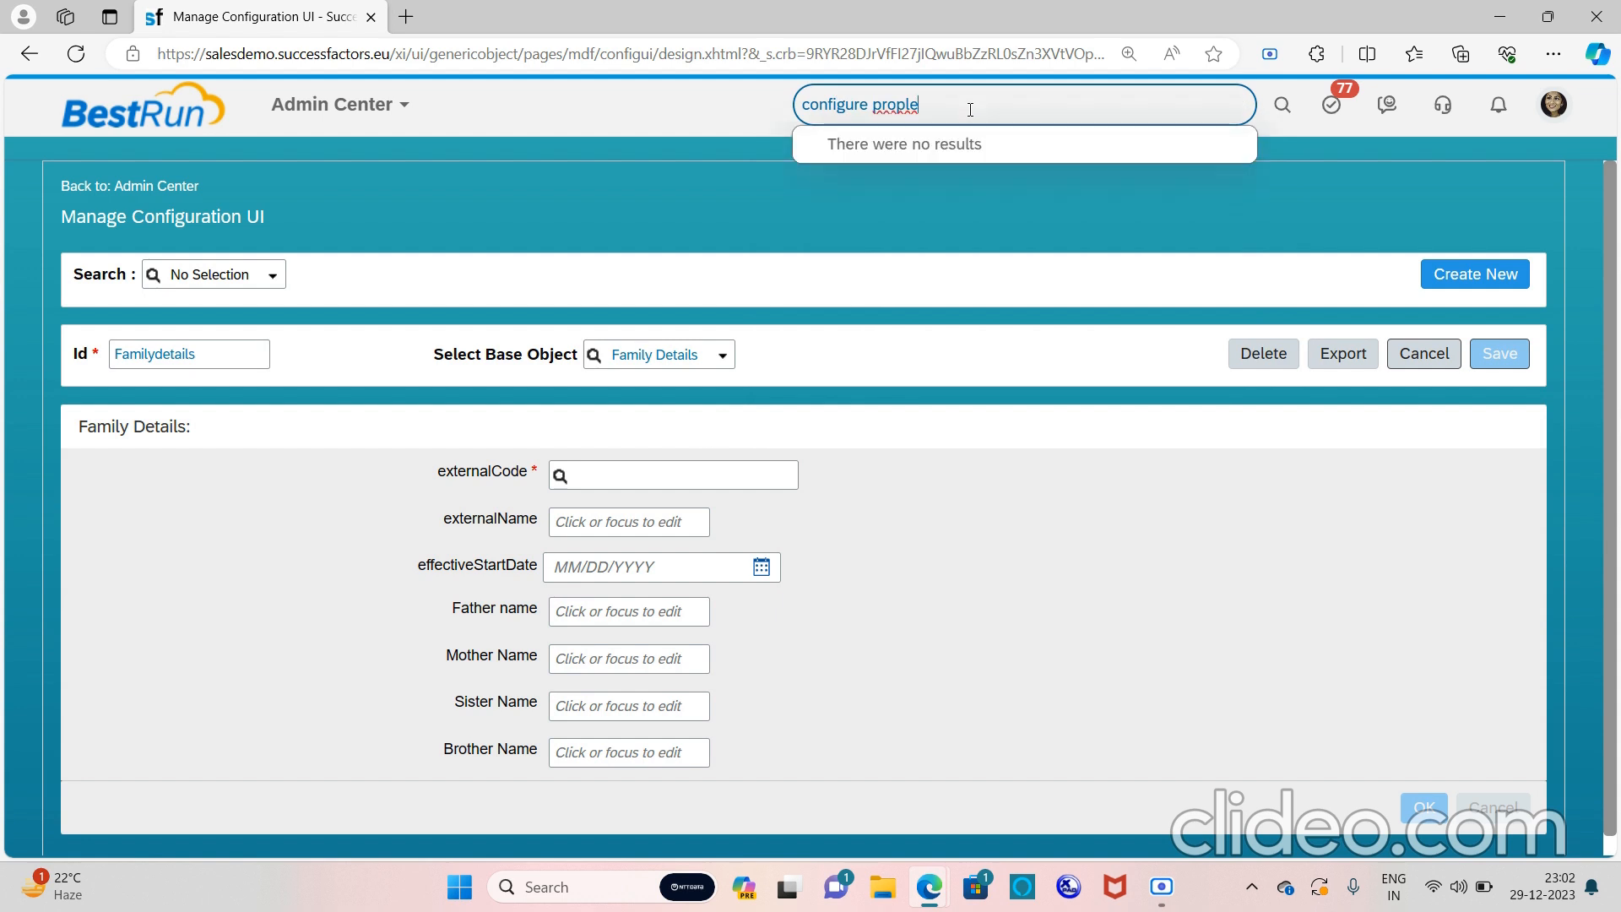
key("BackSpace")
key("BackSpace")
key("BackSpace")
key("BackSpace")
key("BackSpace")
key("BackSpace")
key("BackSpace")
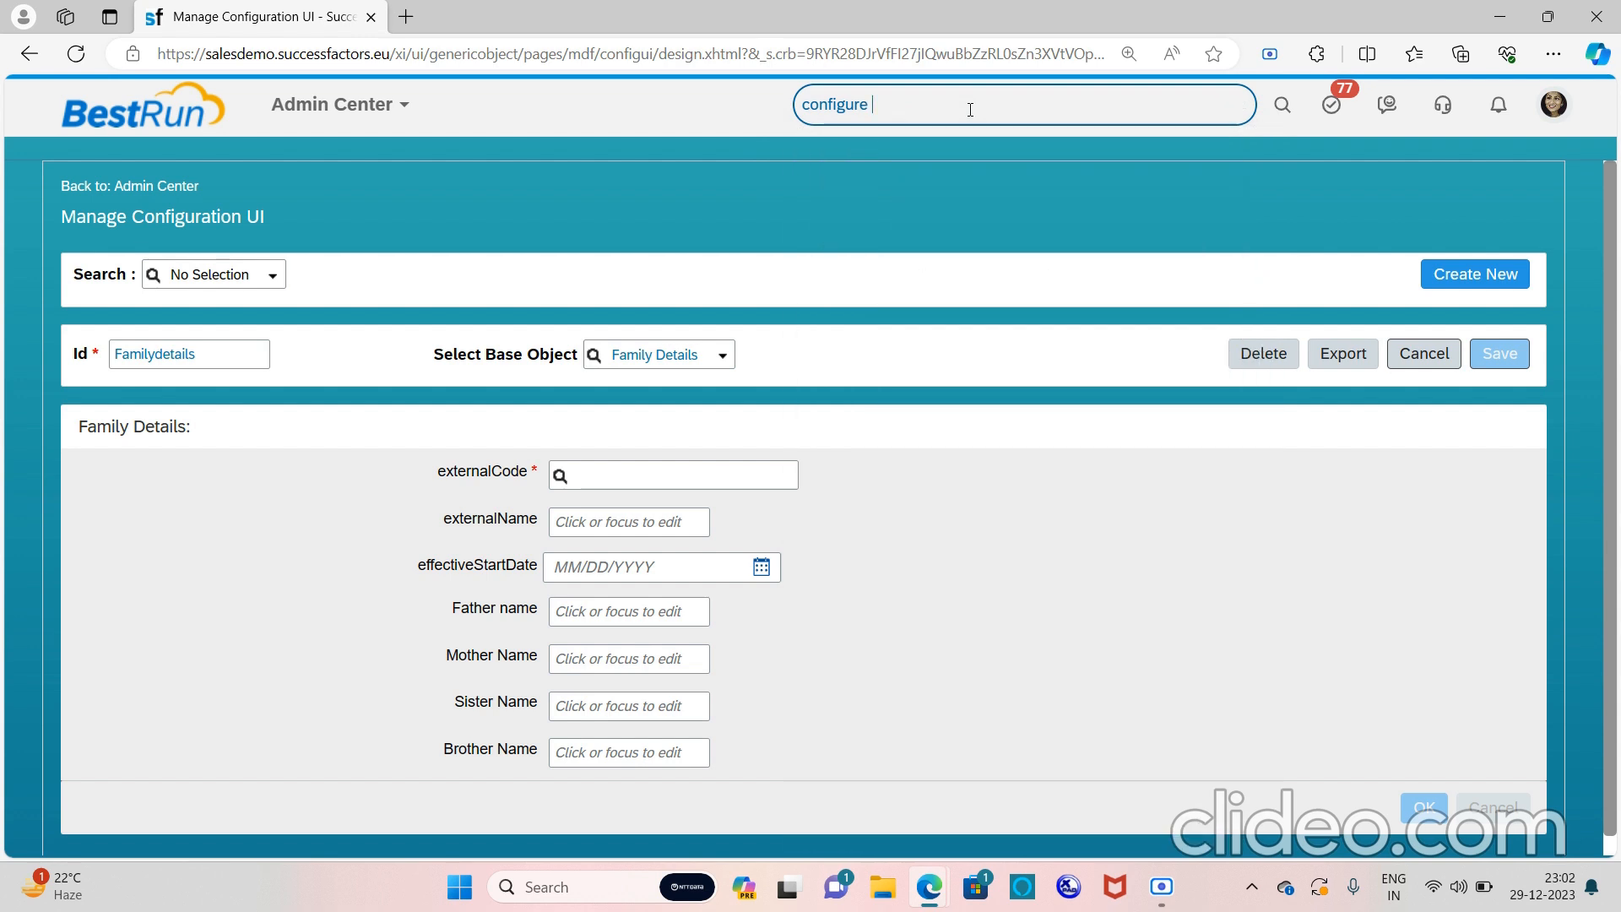
type("peopl")
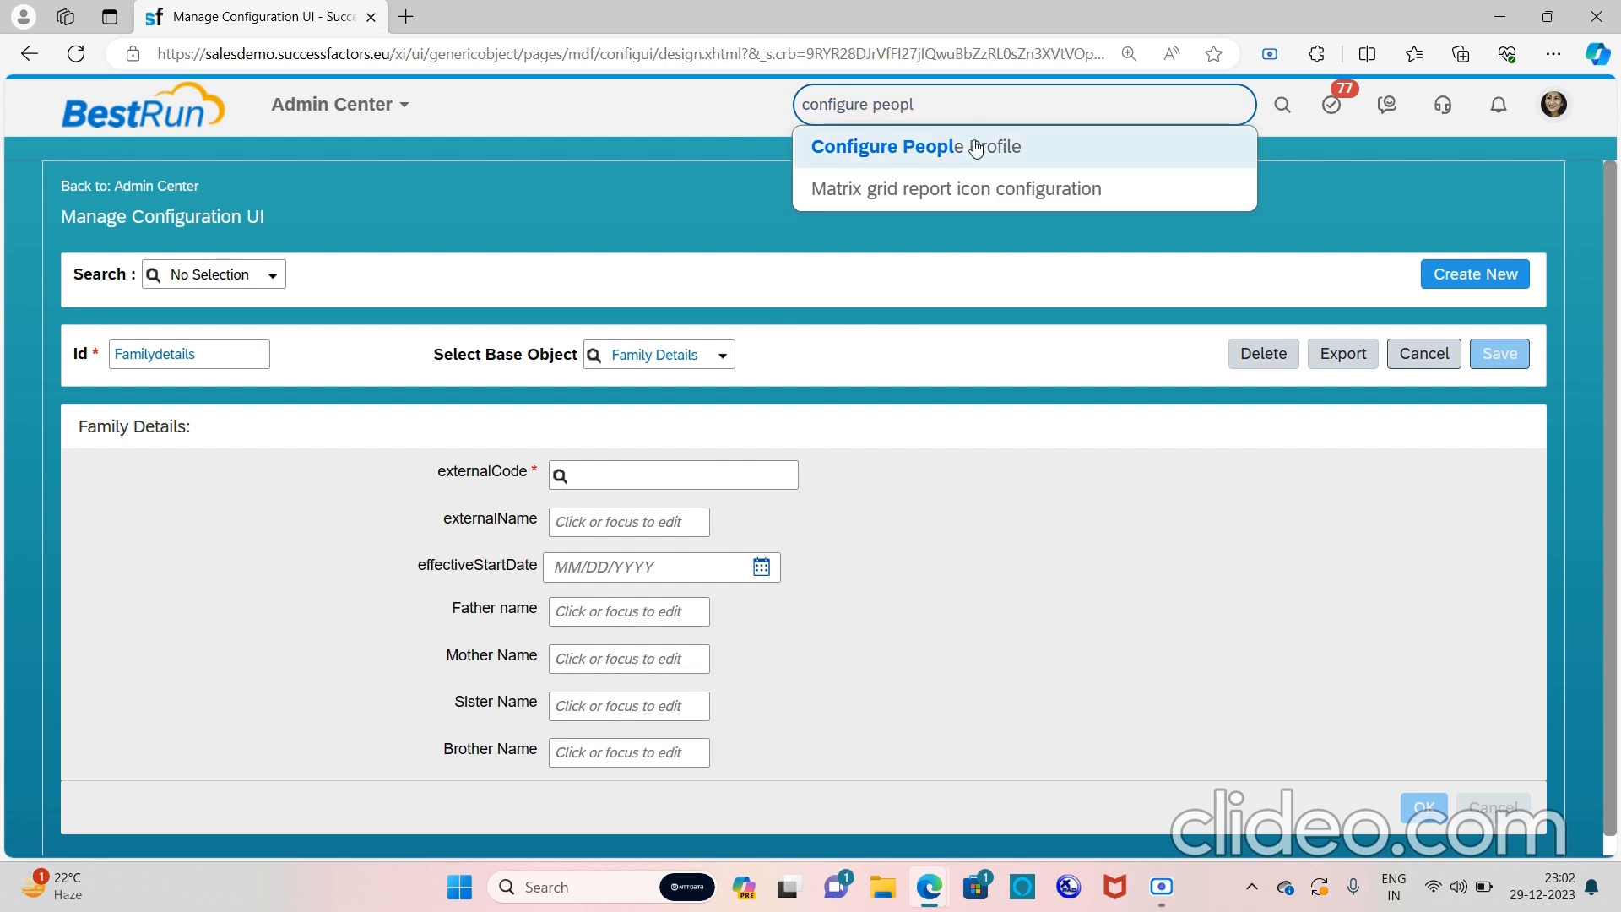
left_click(977, 148)
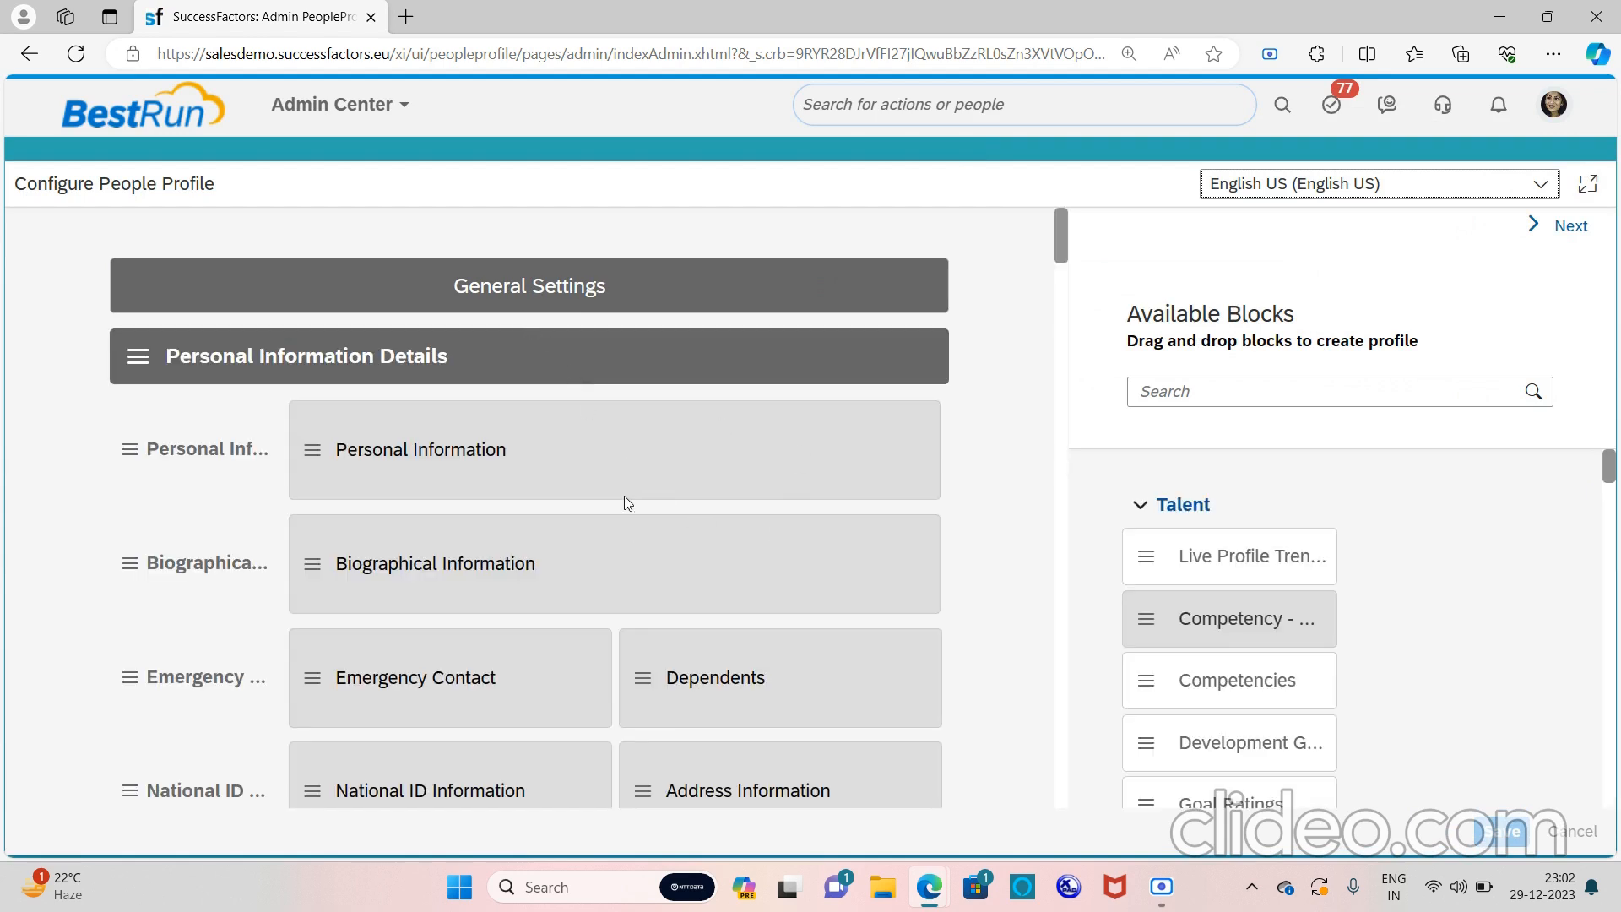
Add a new section at the bottom of the people profile
scroll(625, 490, "down", 2)
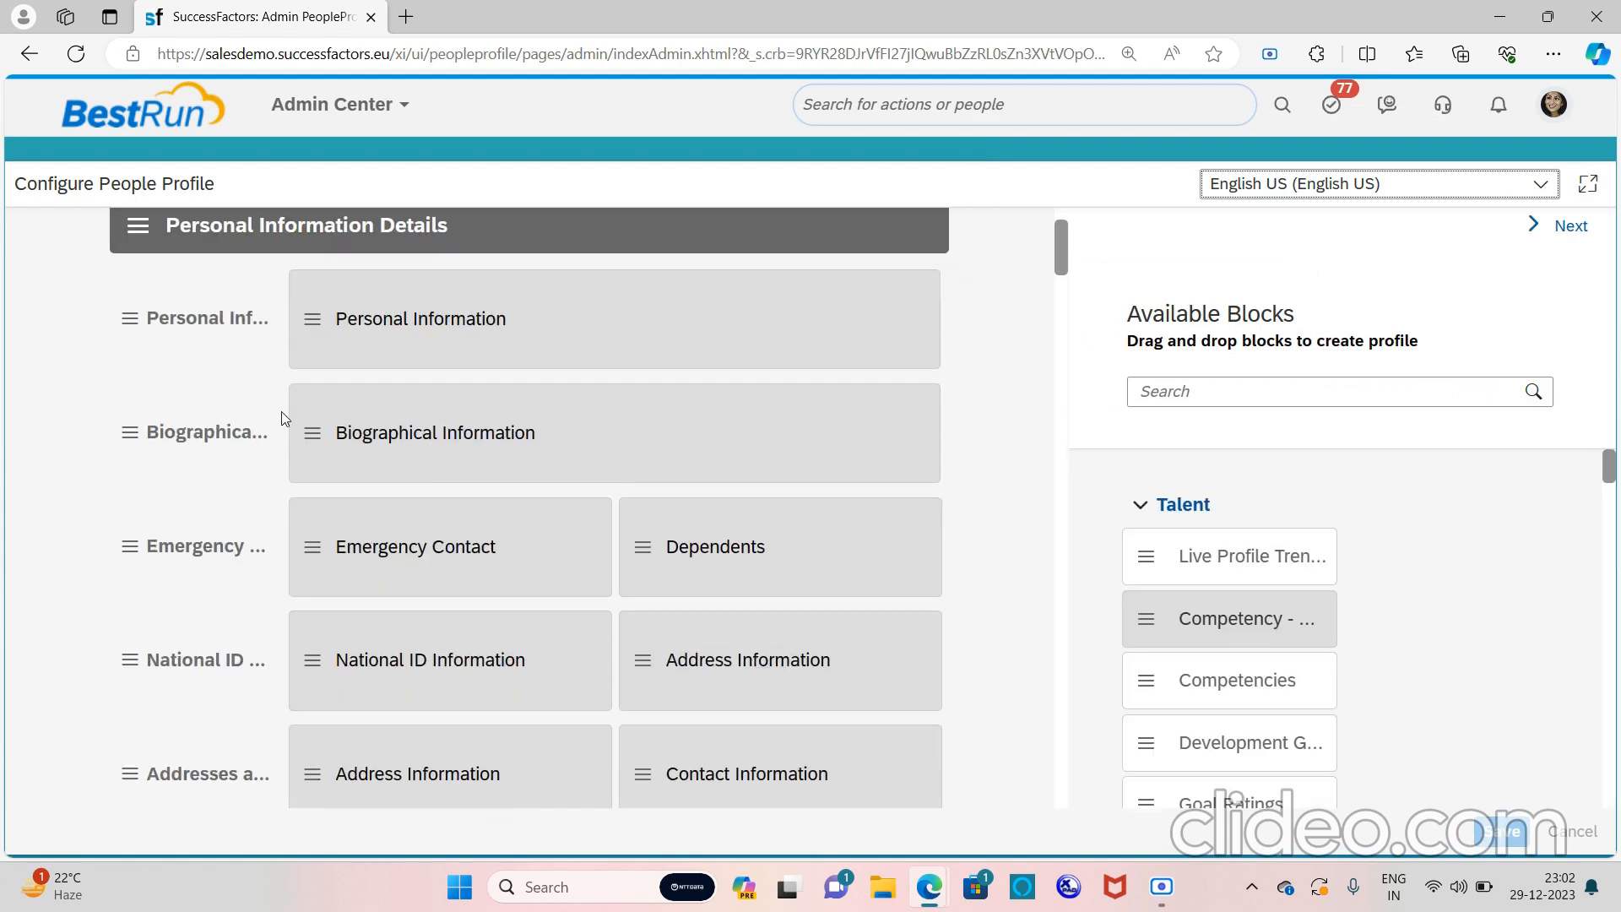
scroll(363, 598, "down", 4)
scroll(363, 597, "up", 6)
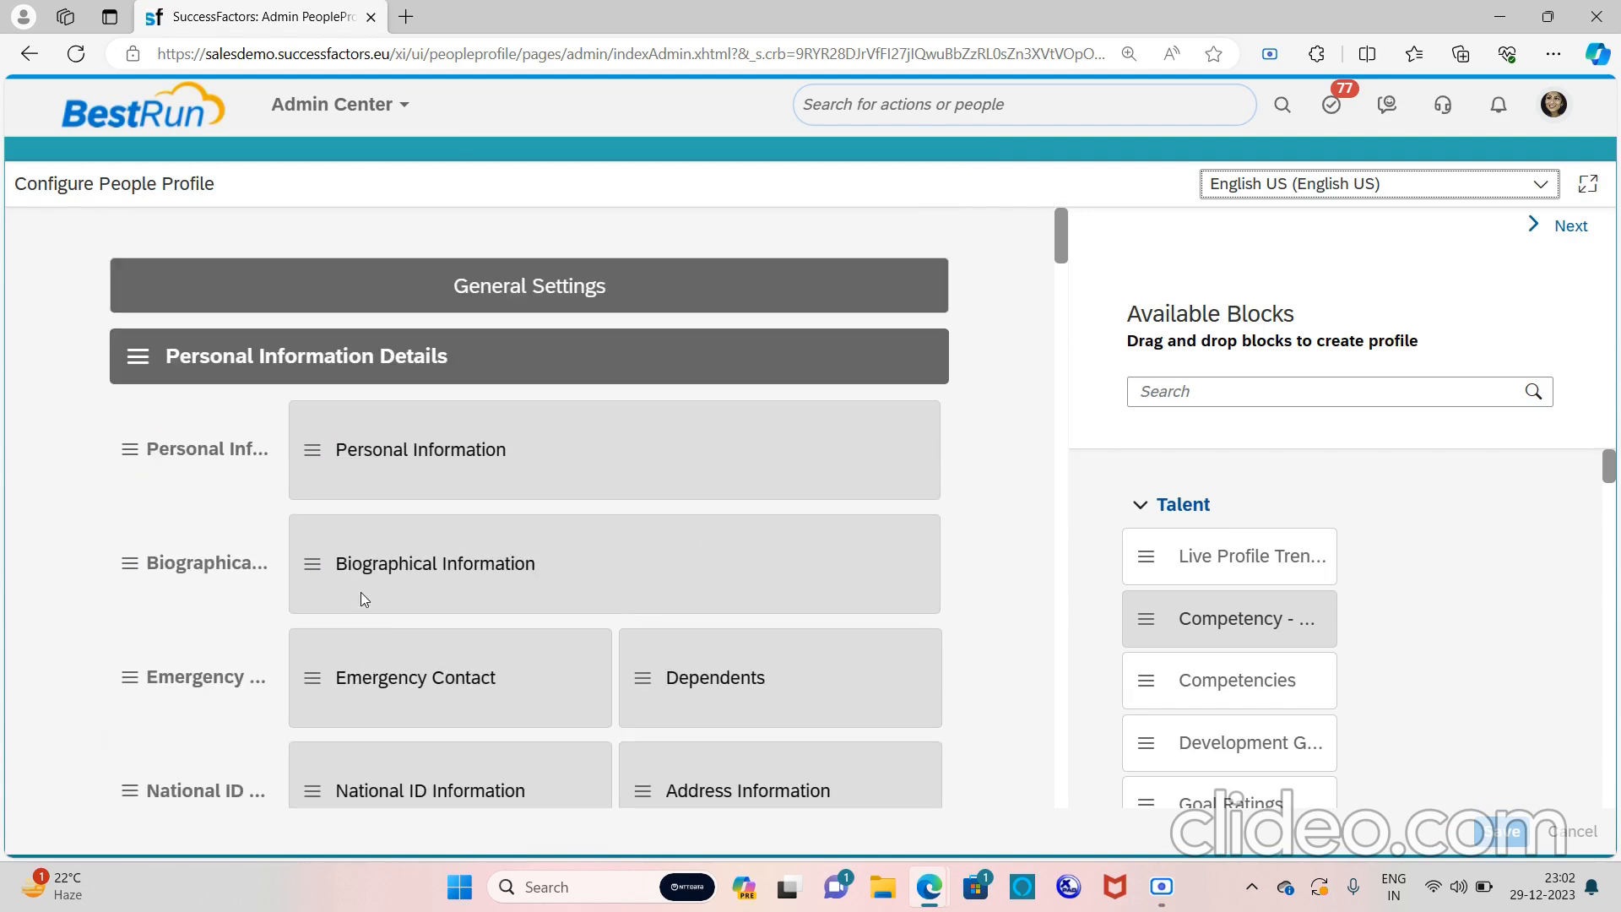
scroll(441, 439, "down", 15)
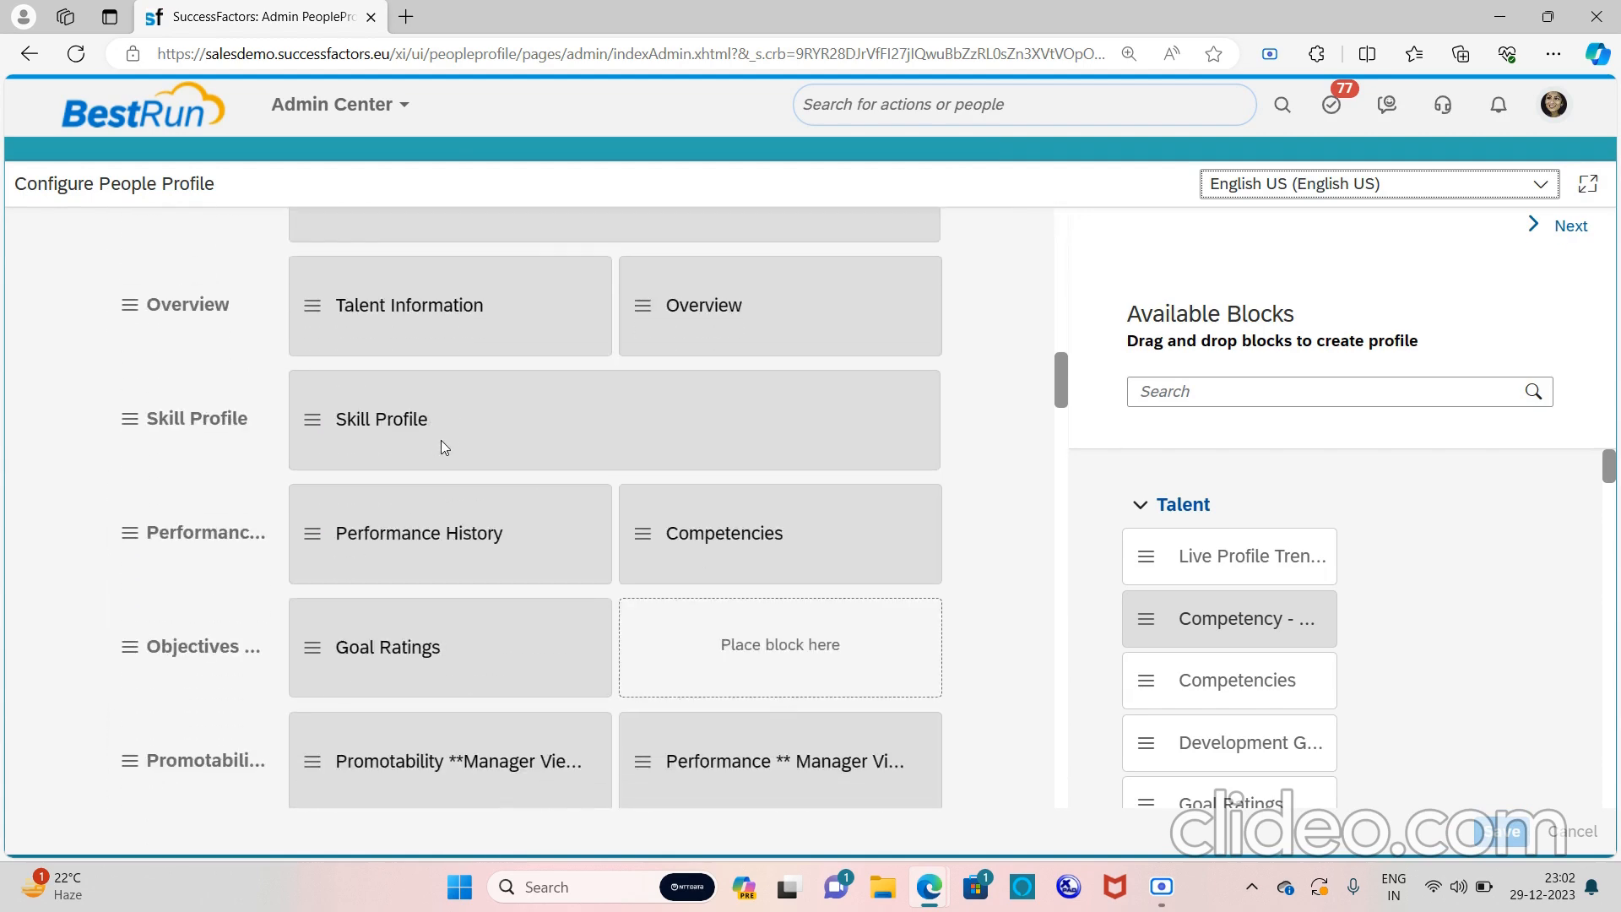
scroll(441, 439, "down", 5)
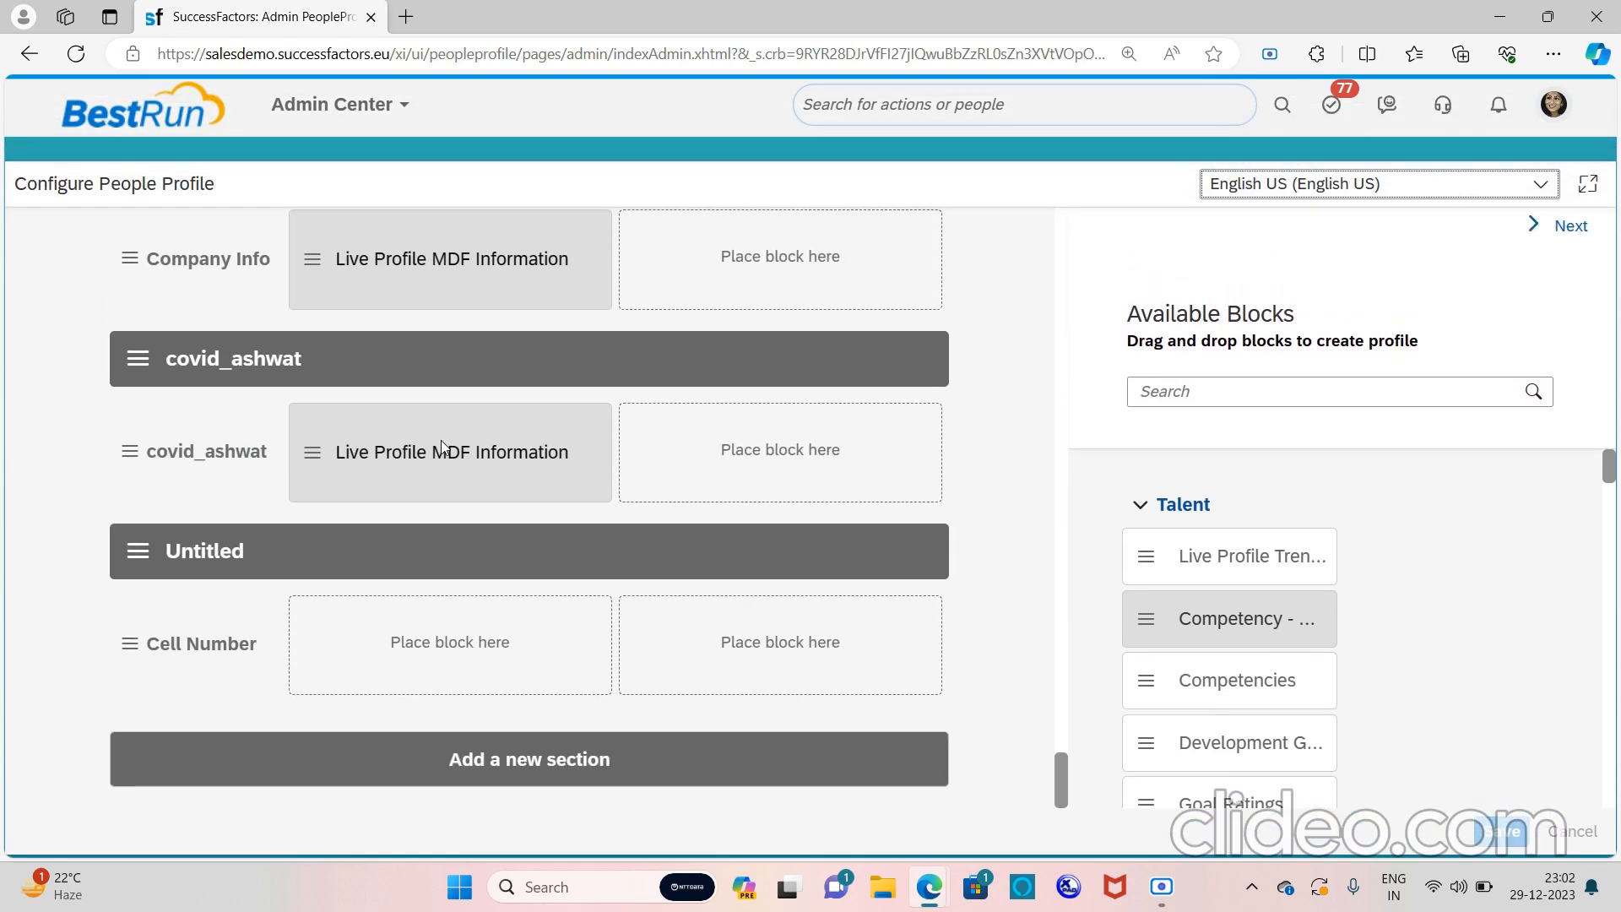
left_click(439, 760)
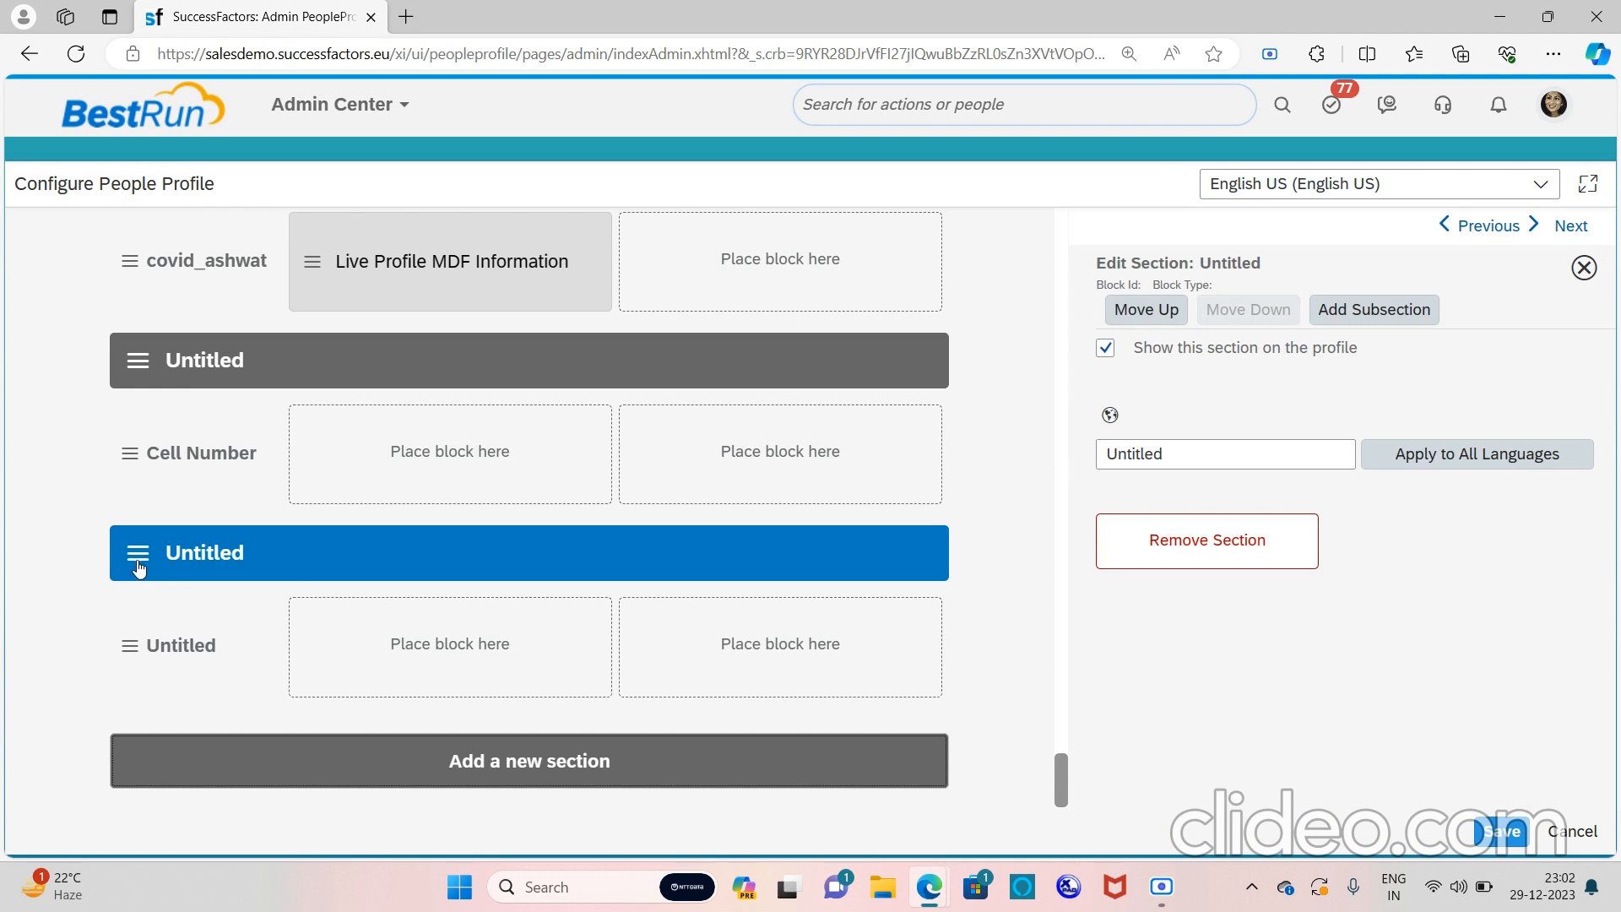
Title the new section 'Family Details' and apply it to all languages
left_click(1177, 454)
left_click_drag(1177, 453, 1078, 478)
type("Famil")
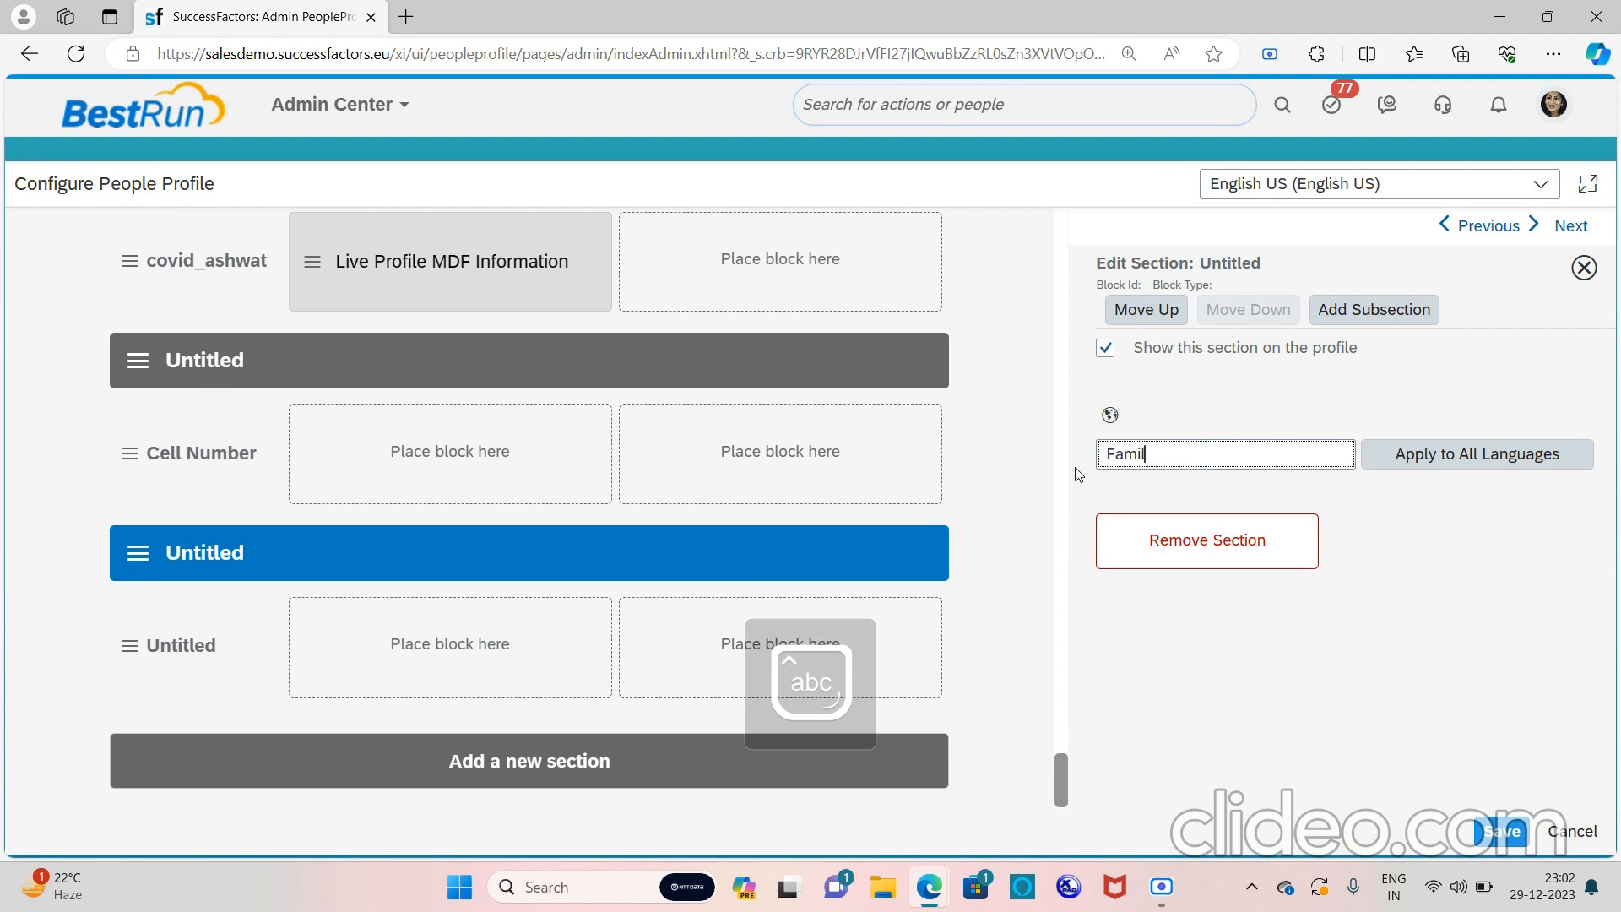
type("y Details")
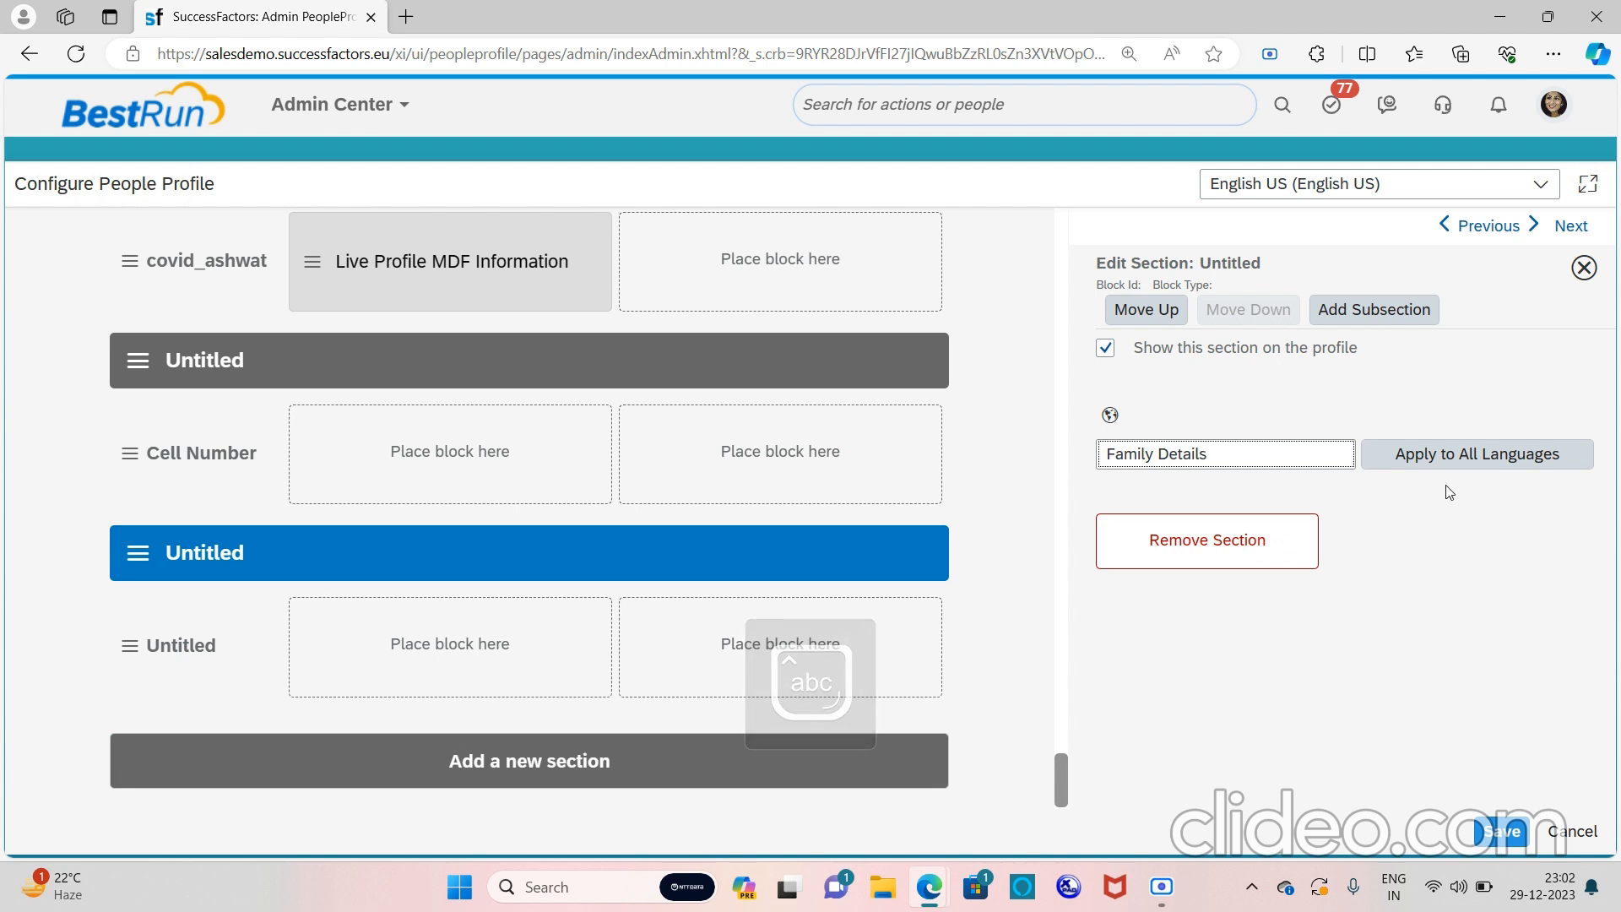
left_click(1484, 456)
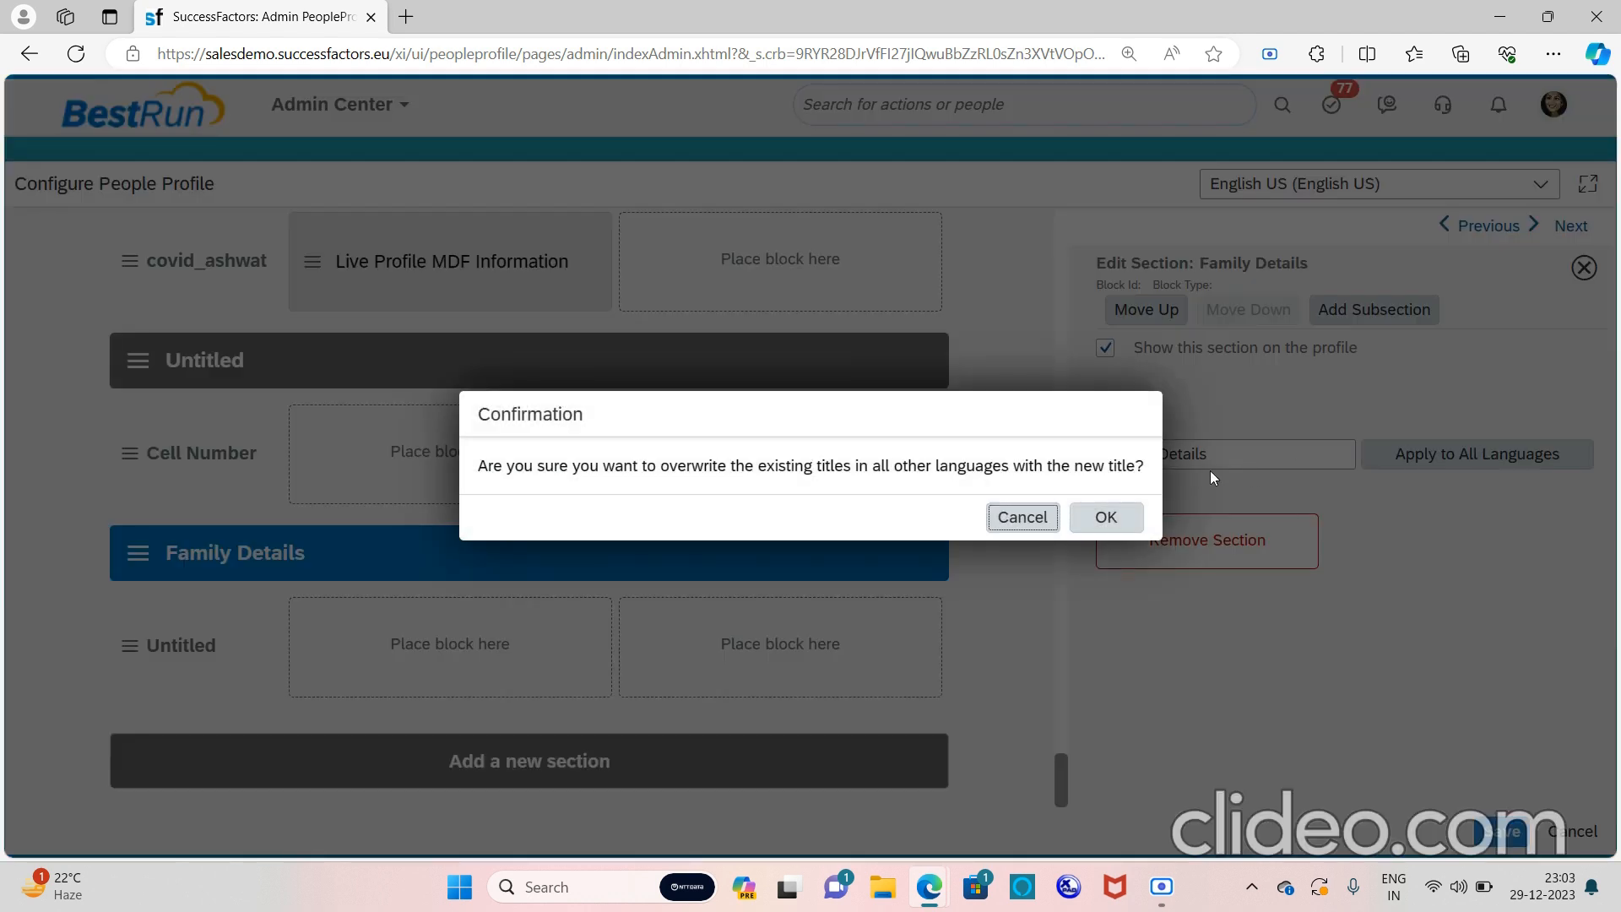
left_click(1122, 516)
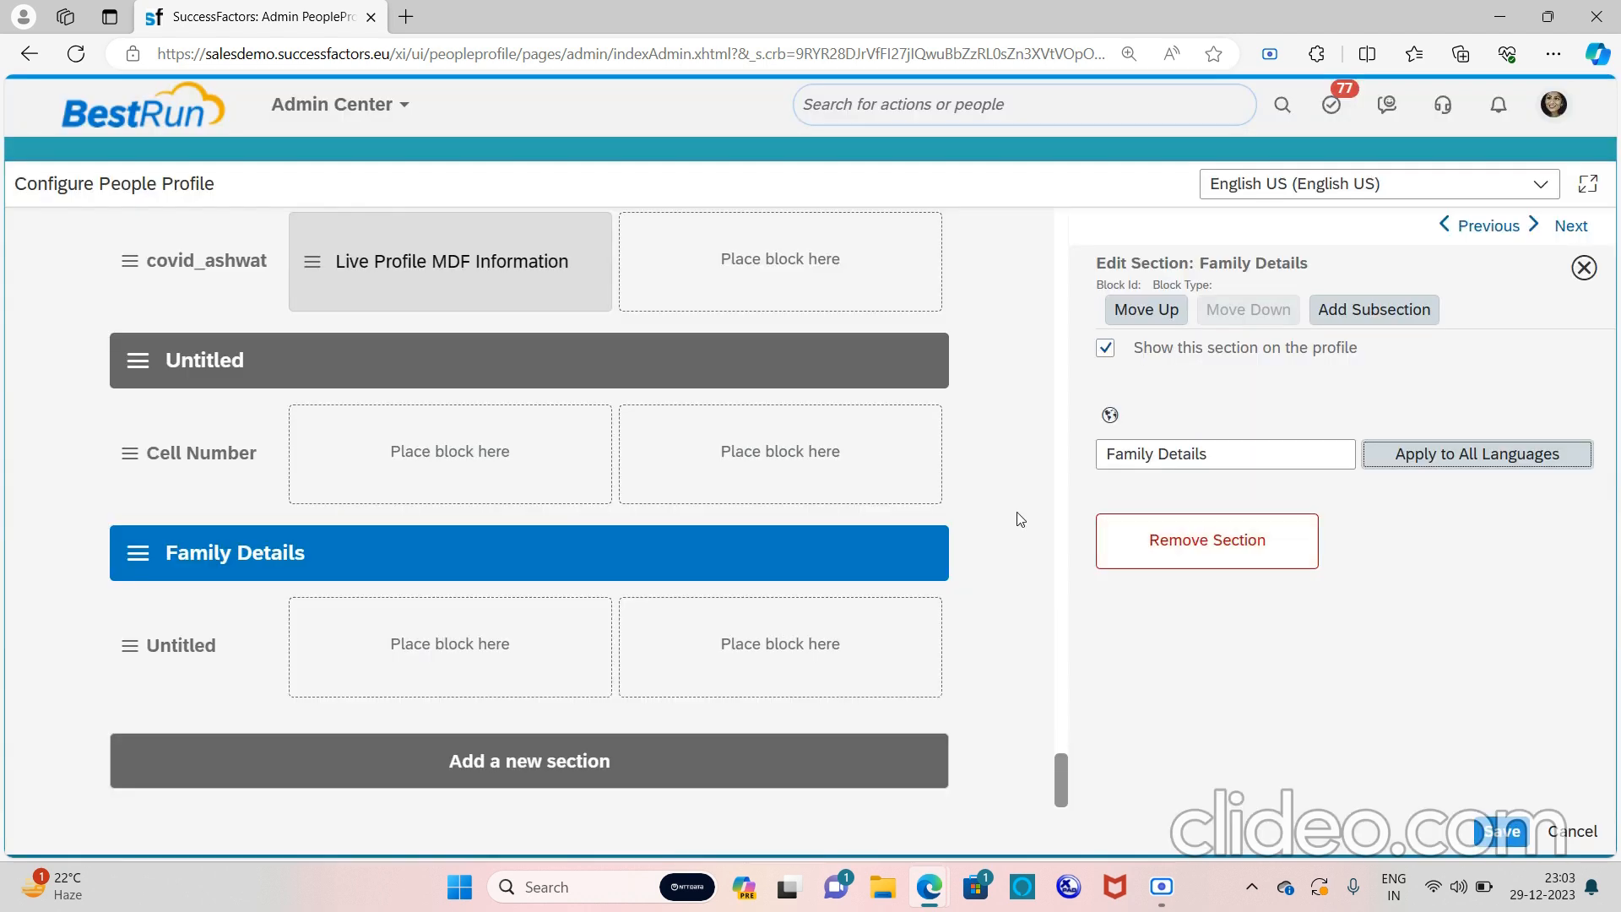
left_click(129, 649)
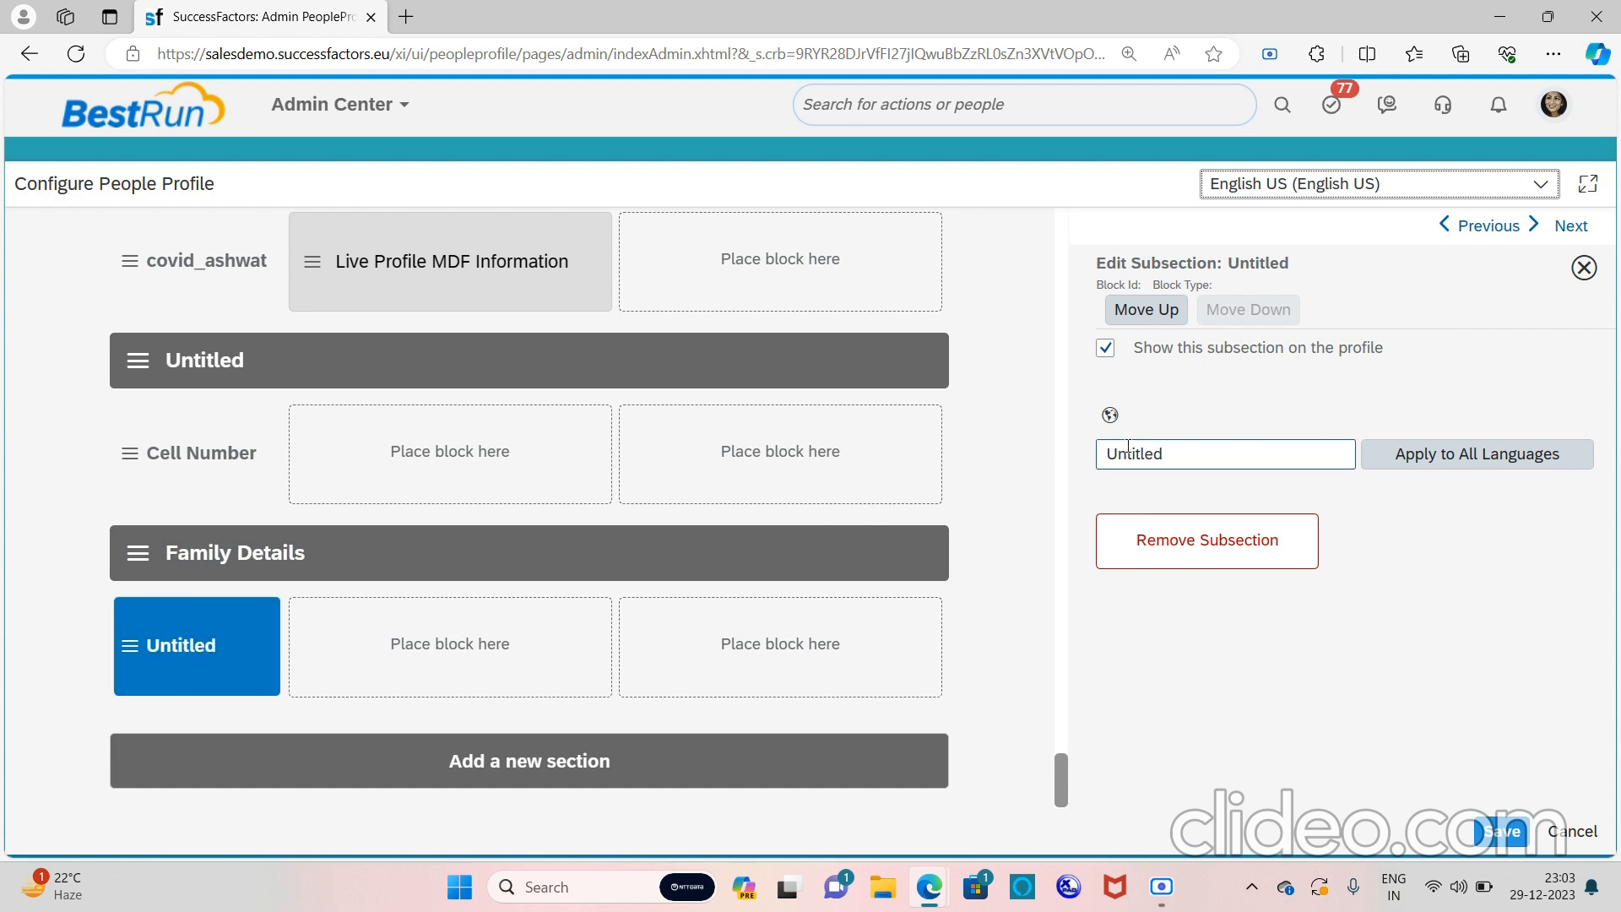
Rename the Untitled subsection to 'Family Details' and apply it to all languages
left_click_drag(1166, 453, 1022, 467)
key("Caps_Lock")
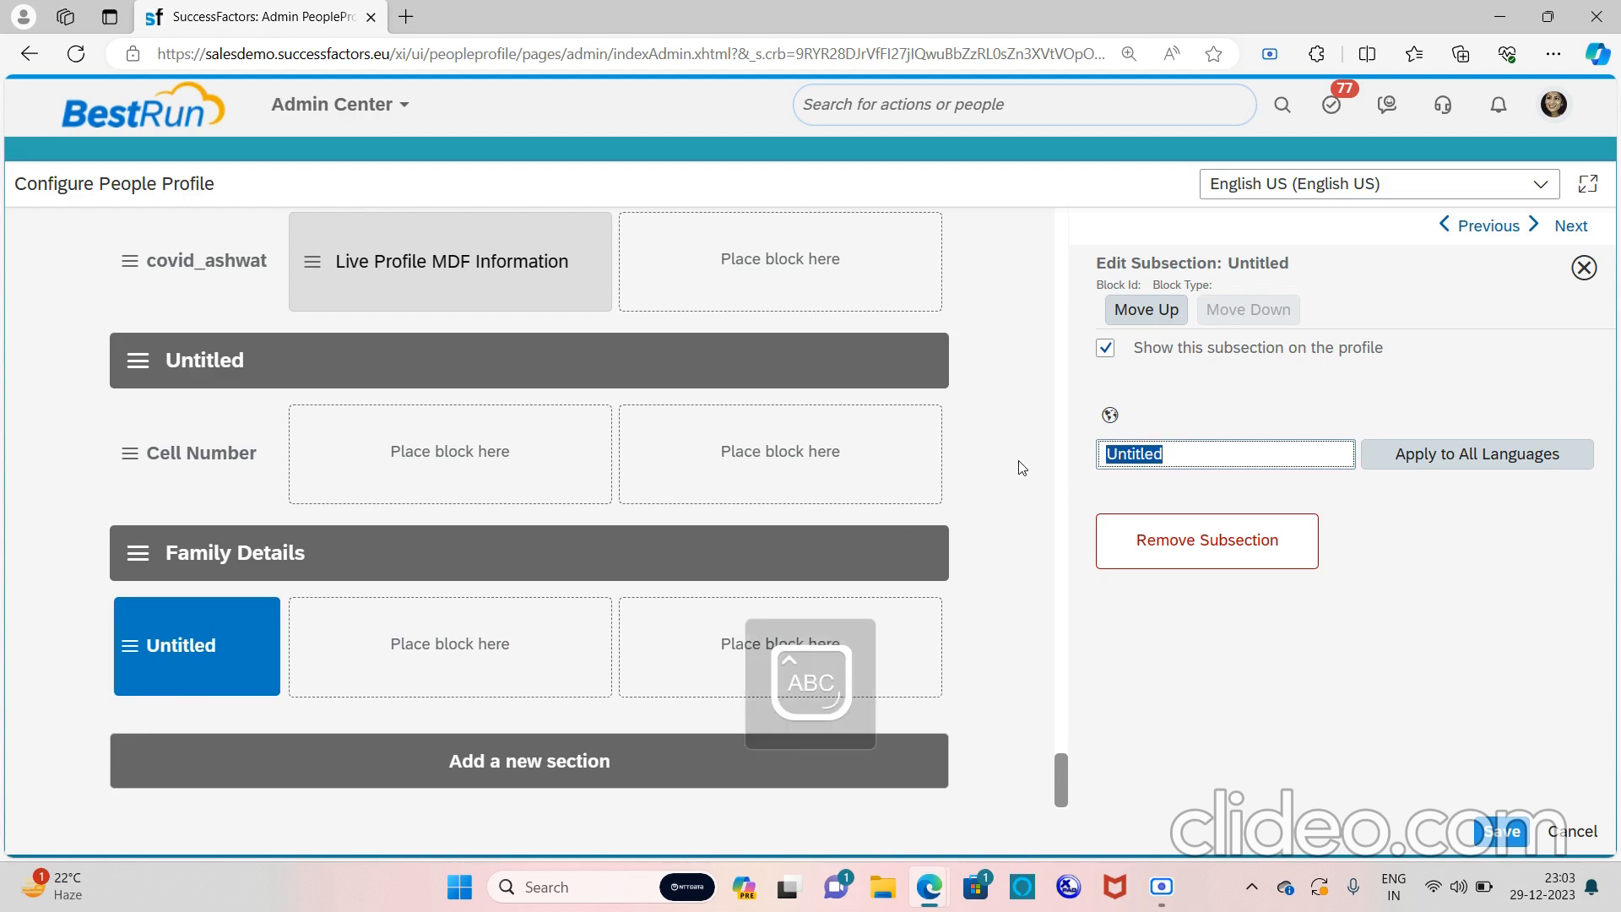
key("Caps_Lock")
type("Family Details")
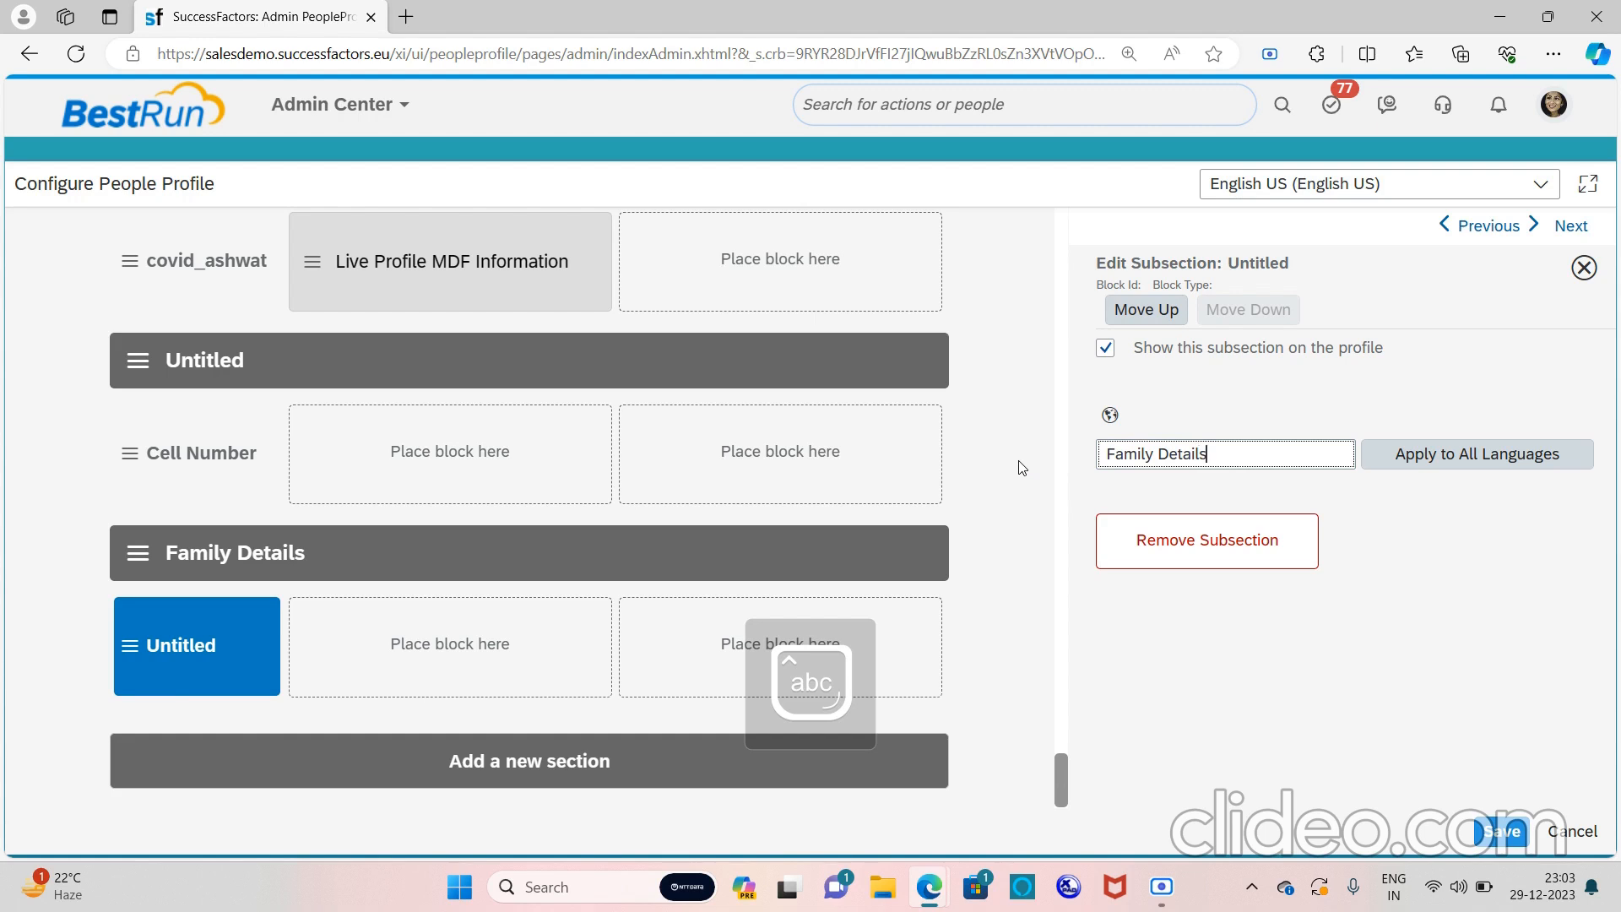
left_click(1469, 473)
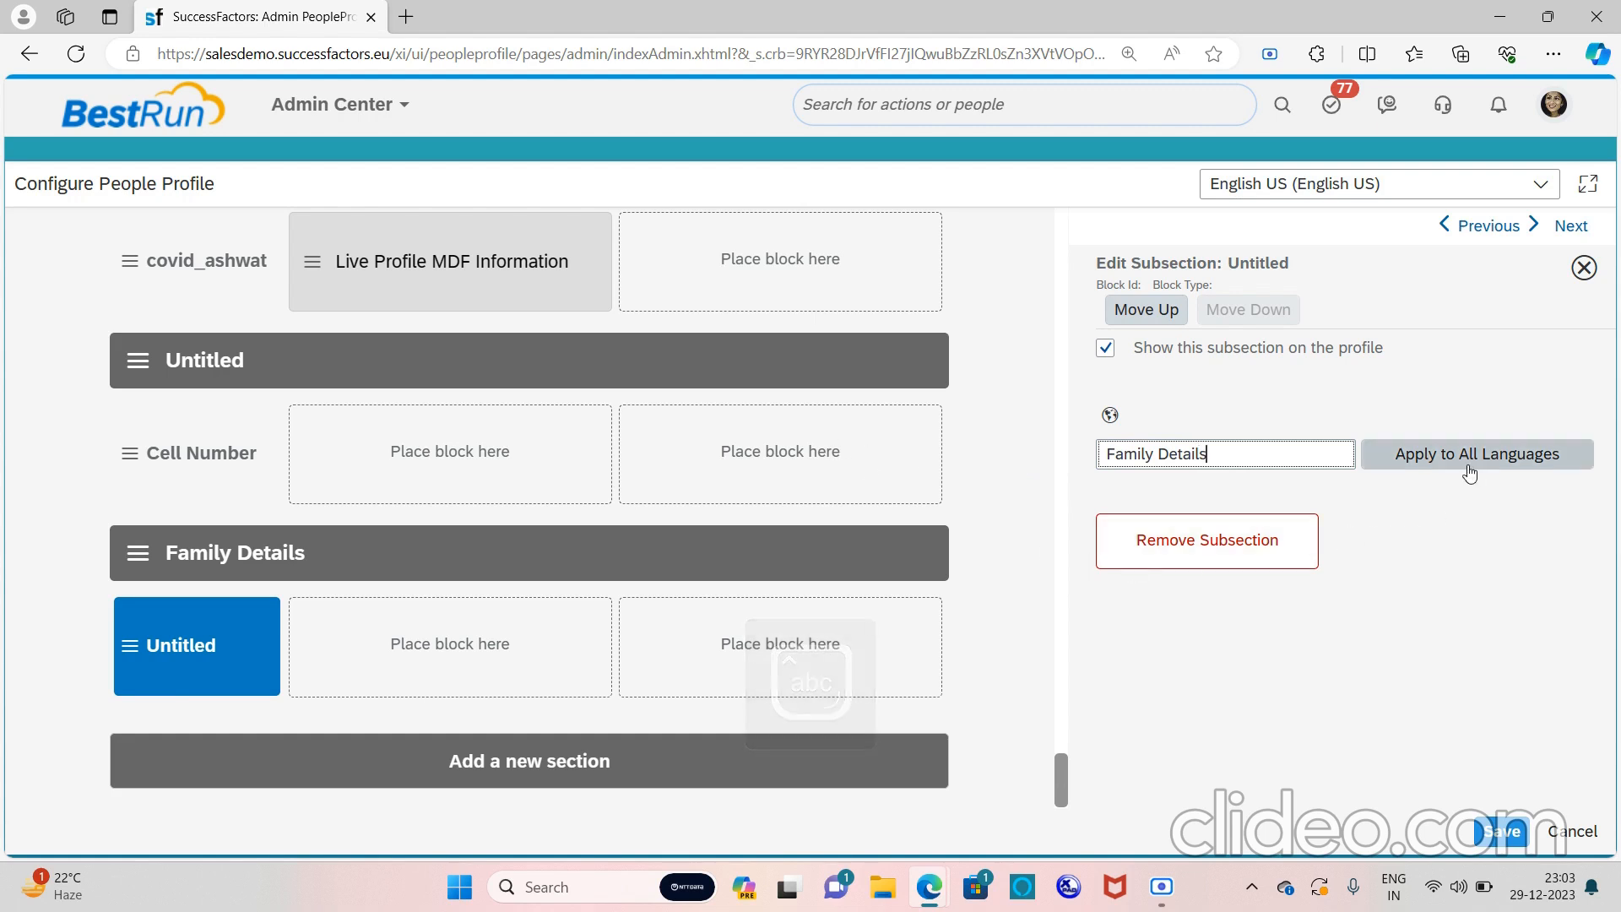
left_click(1109, 516)
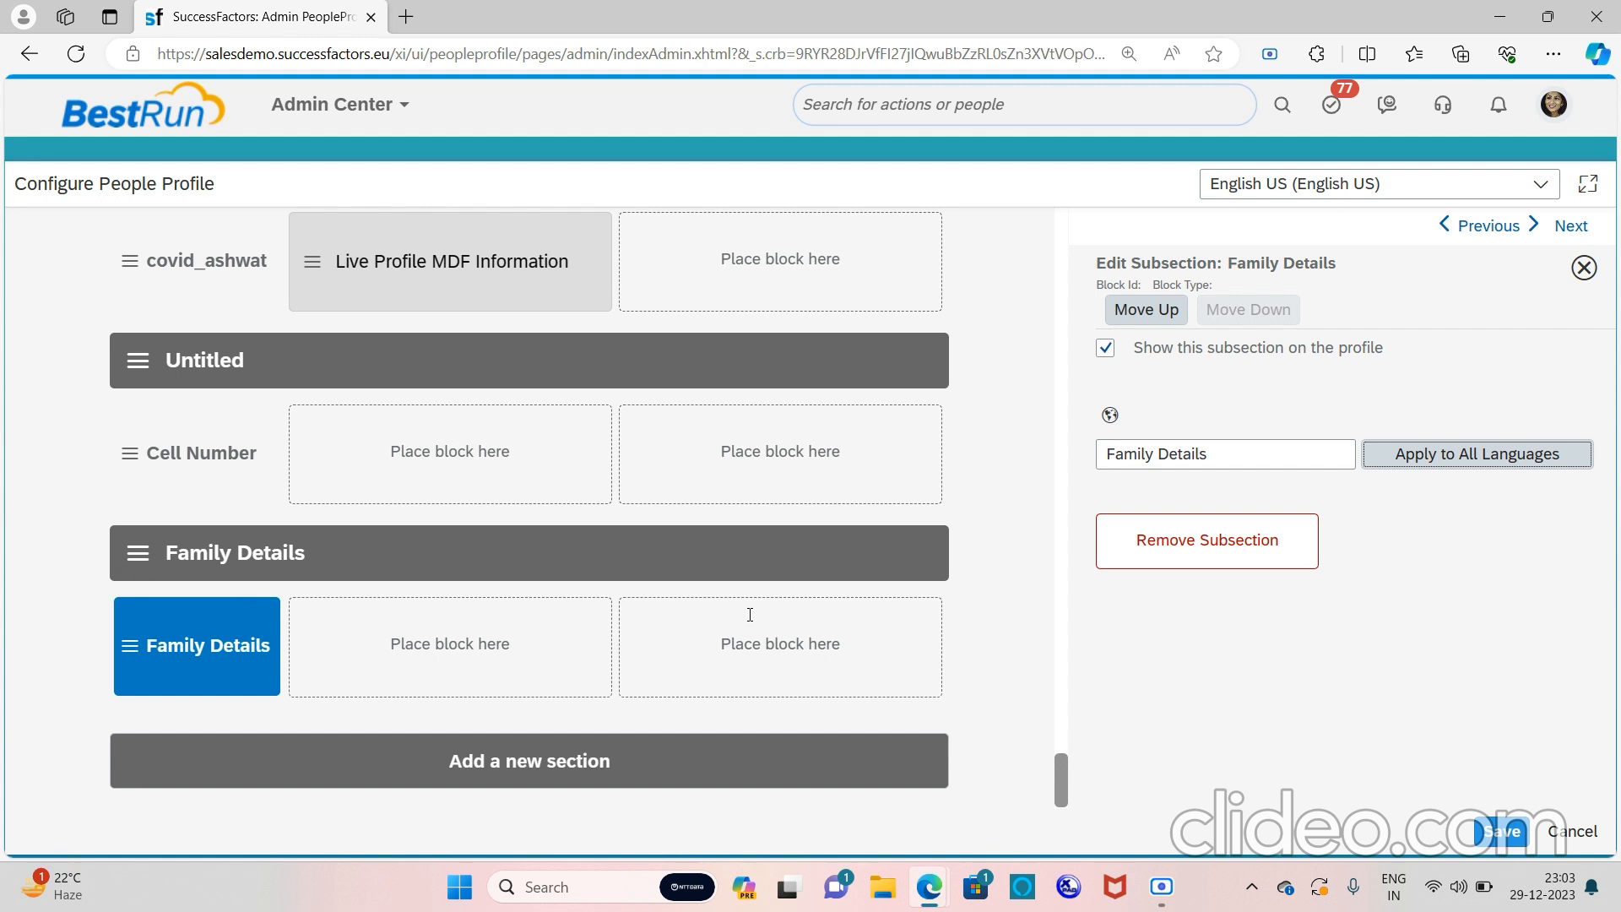
left_click(145, 561)
Reselect the Family Details section and scroll Available Blocks to Live Profile MDF Information
double_click(144, 560)
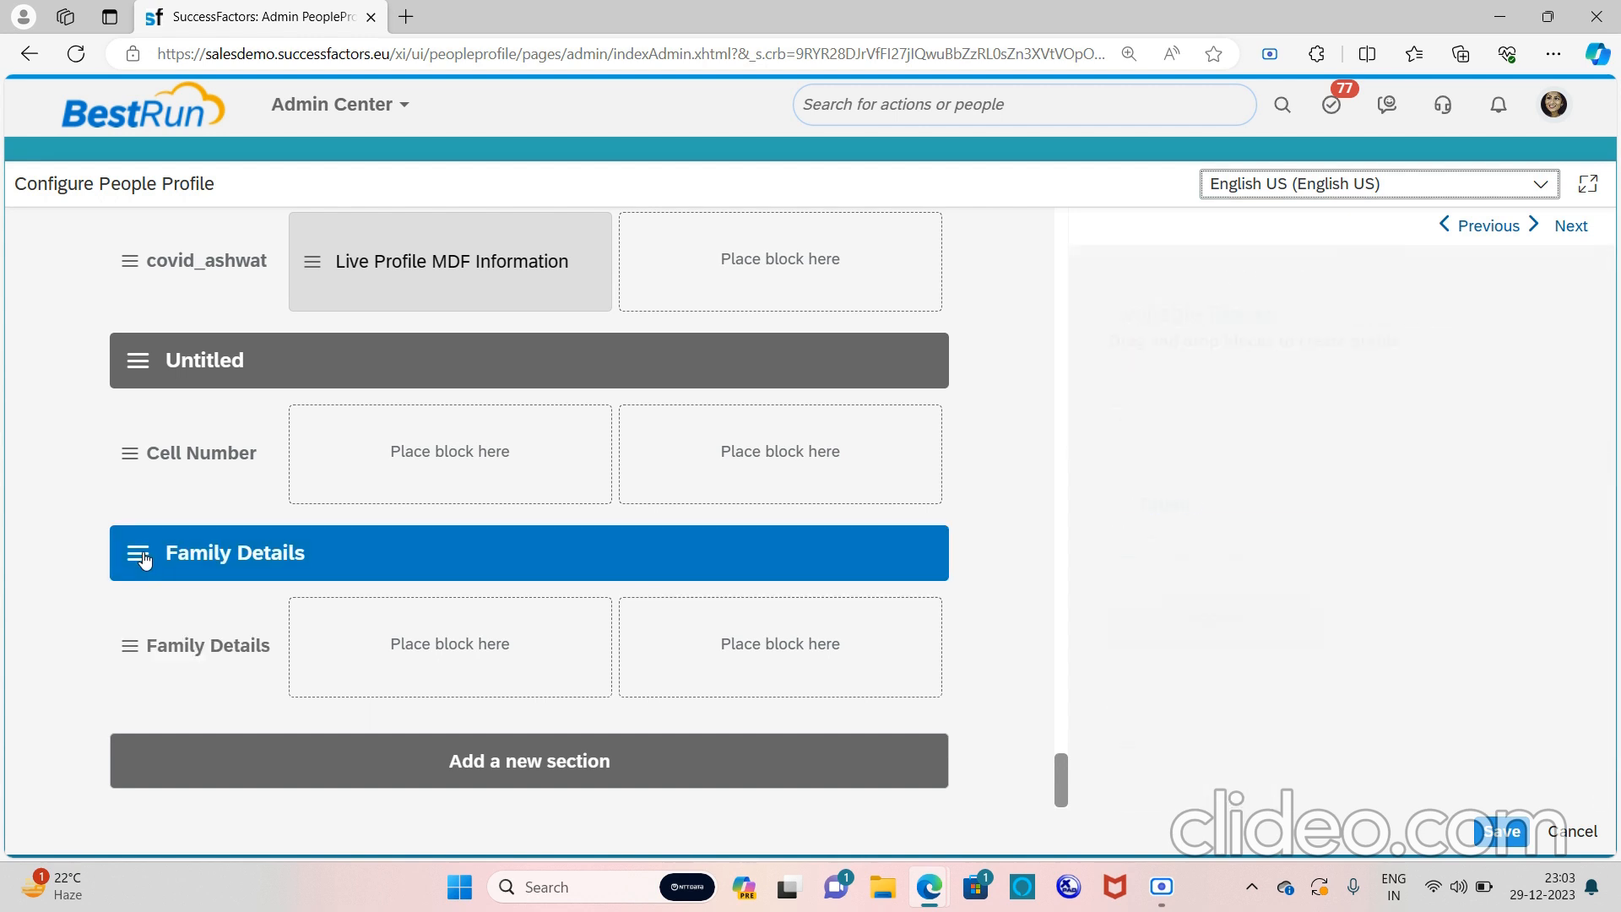
left_click(144, 560)
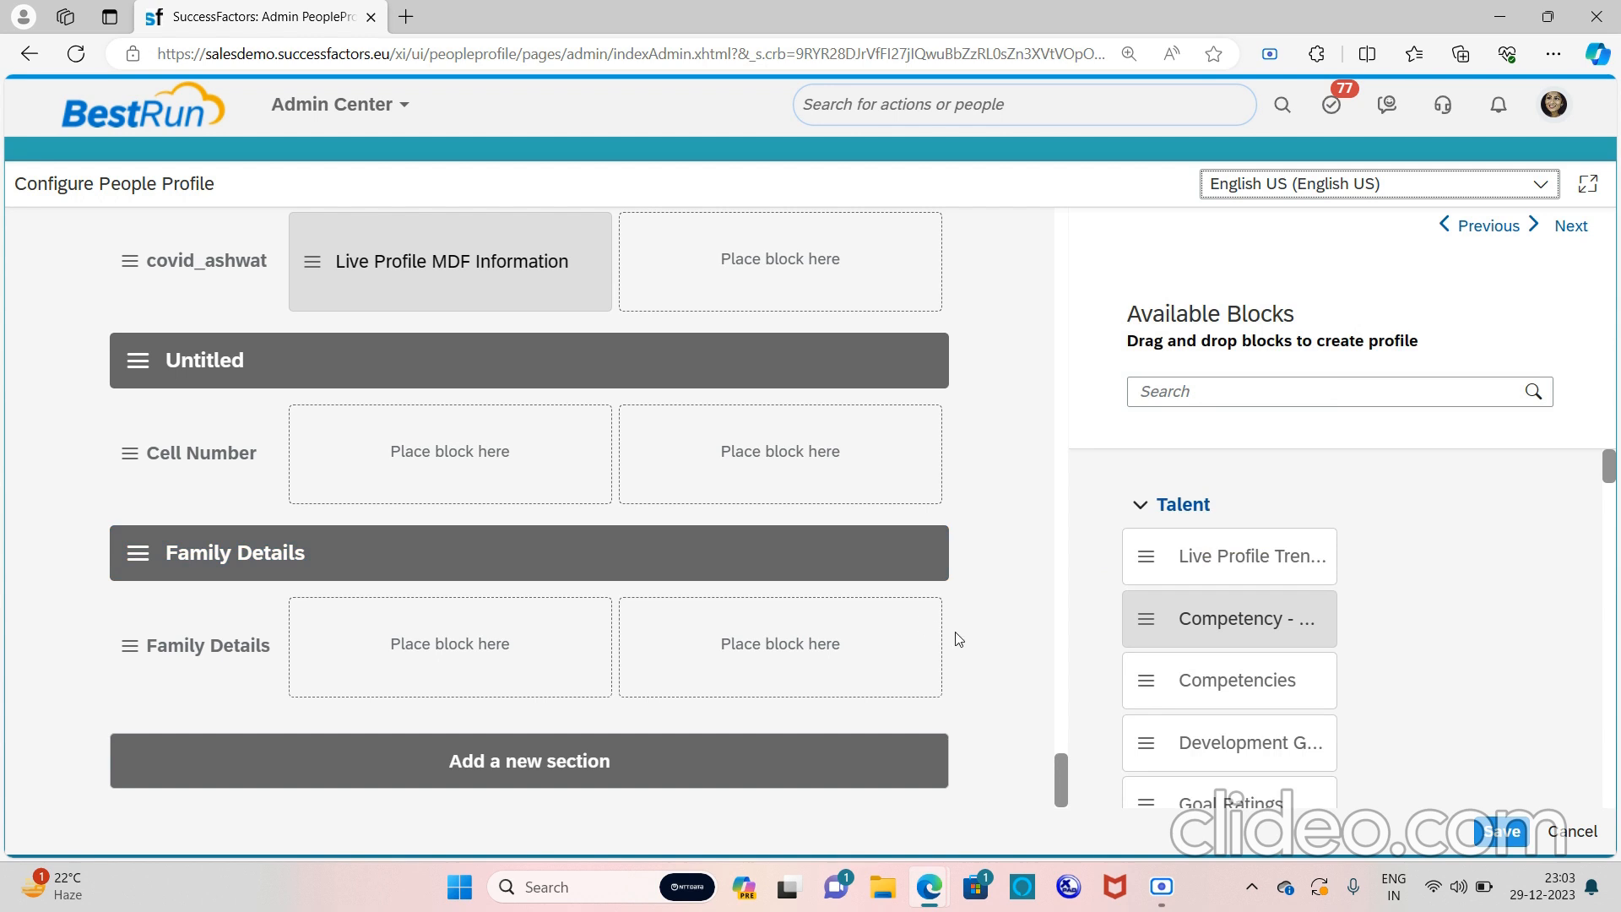
scroll(1242, 712, "down", 2)
scroll(1243, 711, "down", 5)
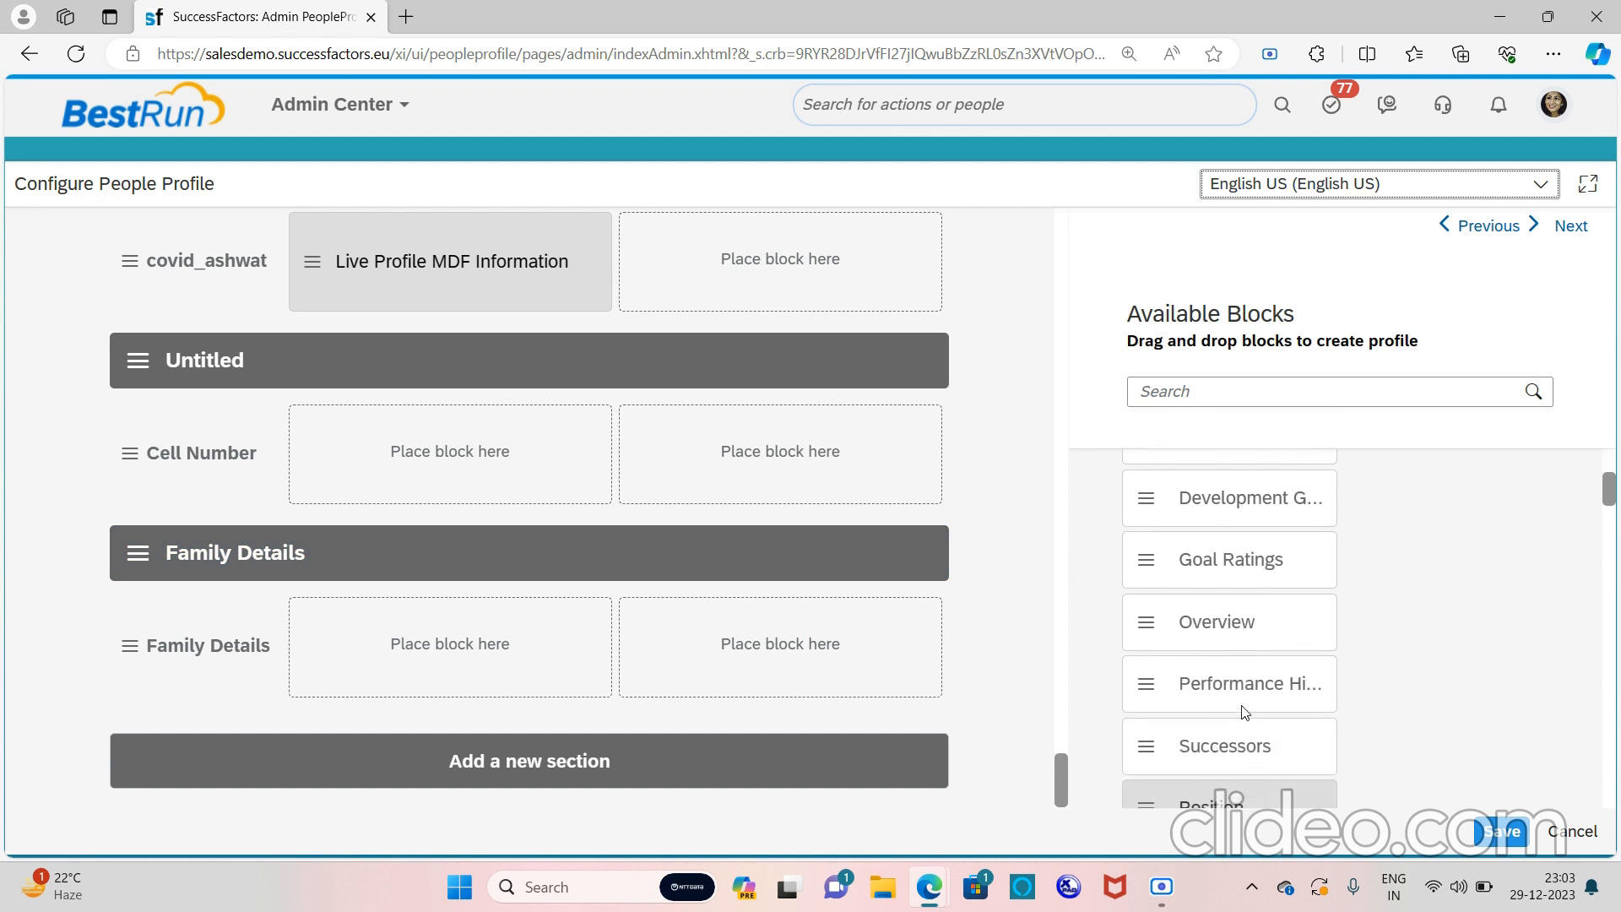
scroll(1242, 711, "down", 4)
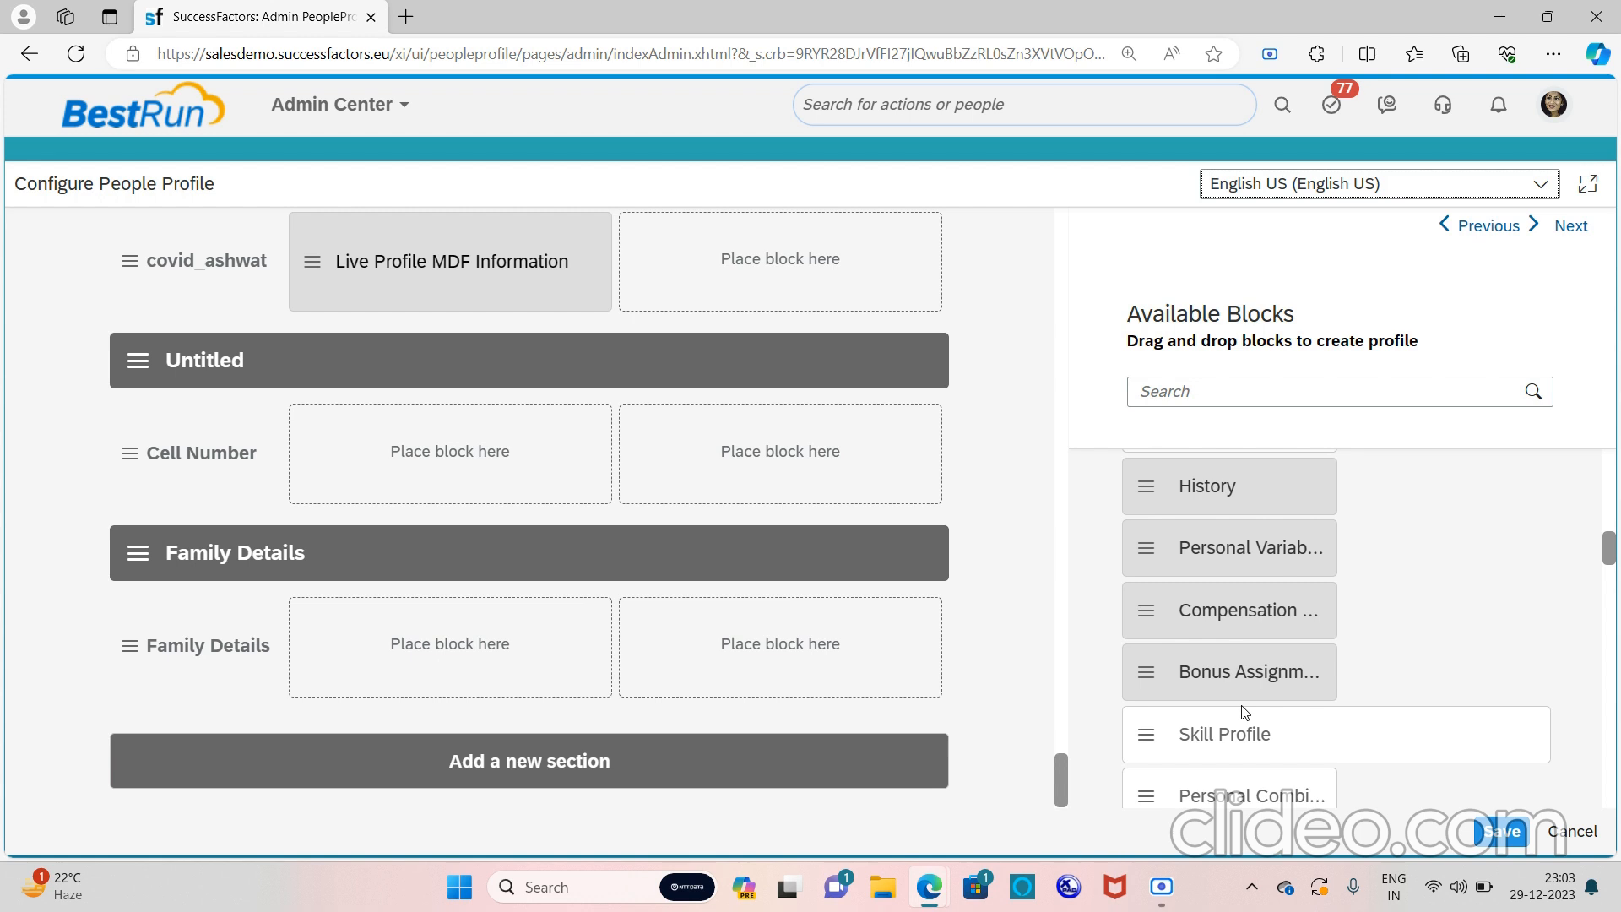
scroll(1244, 712, "down", 2)
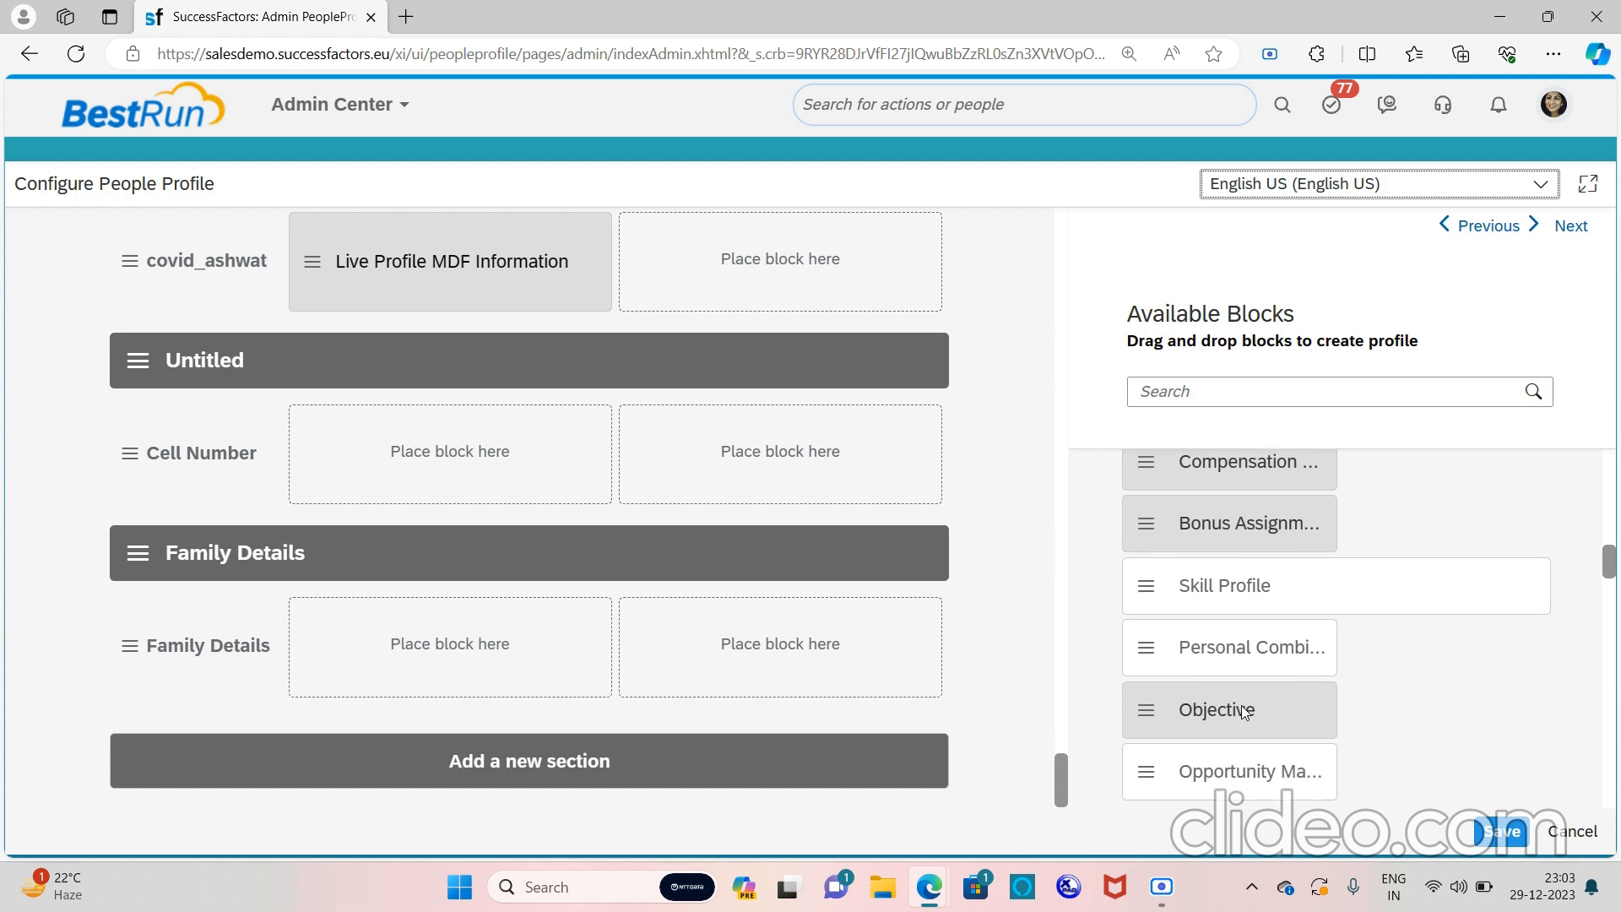
scroll(1244, 712, "down", 3)
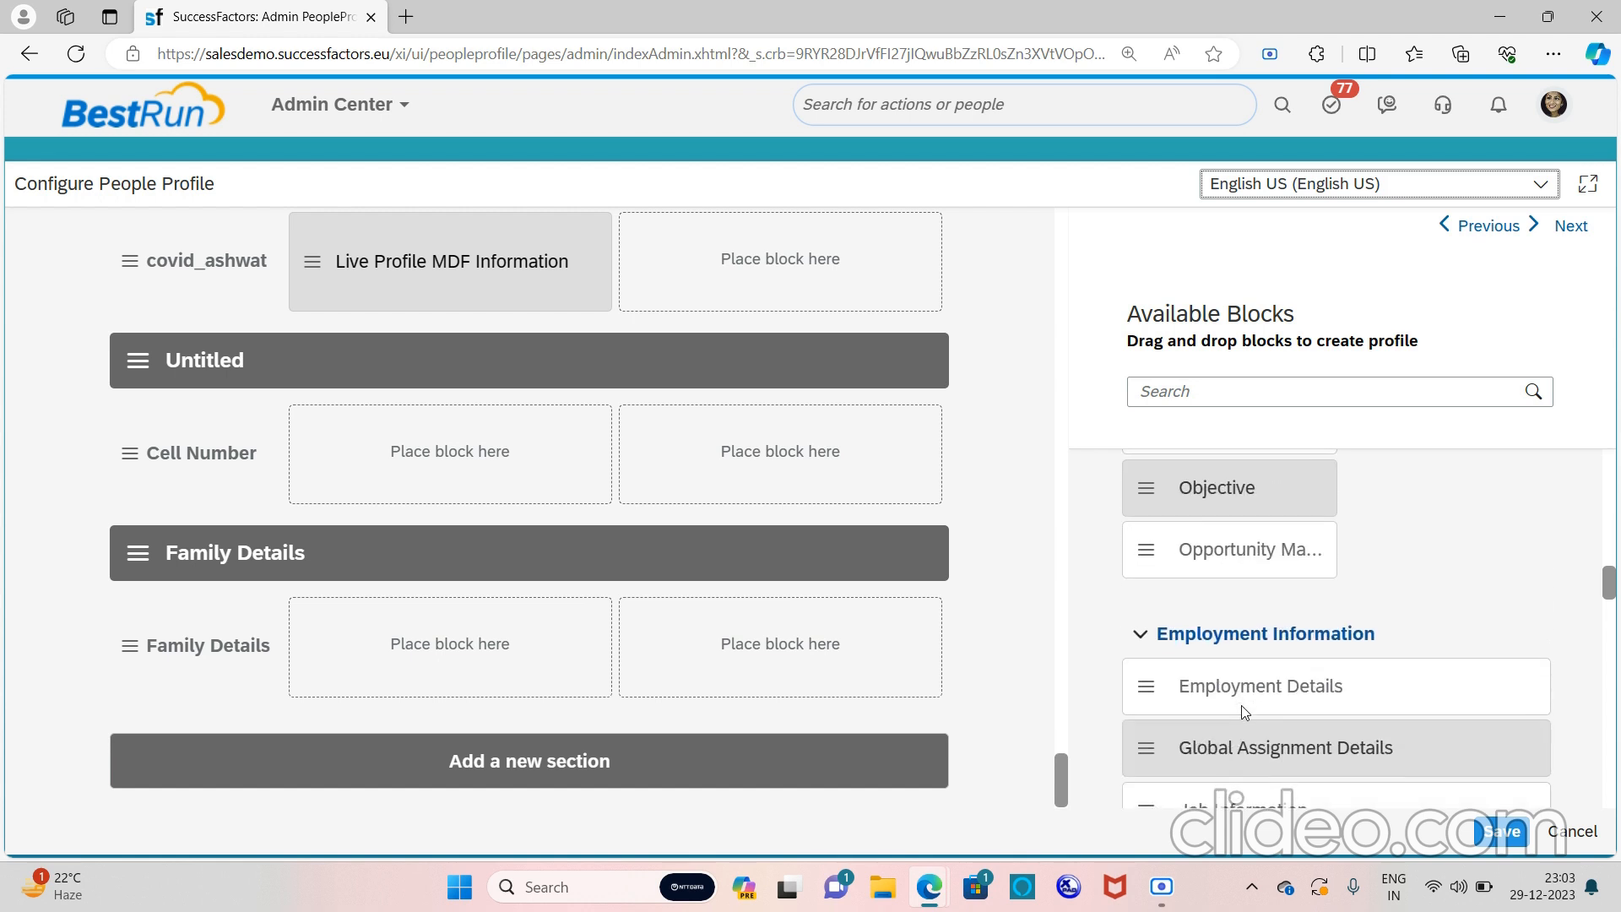
scroll(1244, 712, "down", 4)
scroll(1244, 712, "down", 9)
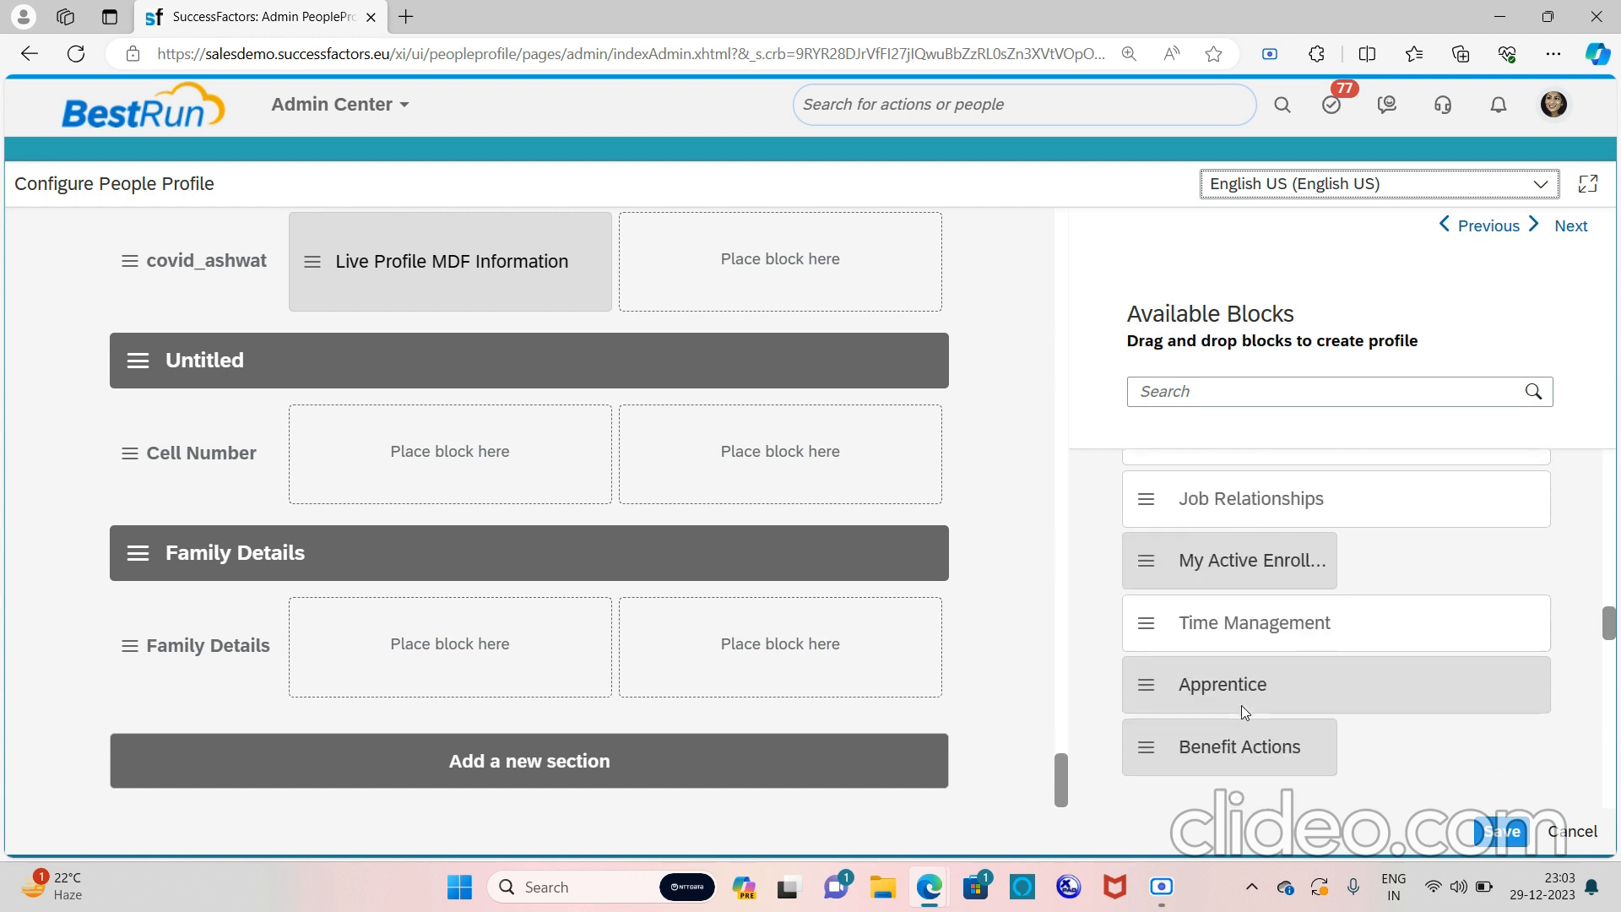
scroll(1243, 711, "down", 7)
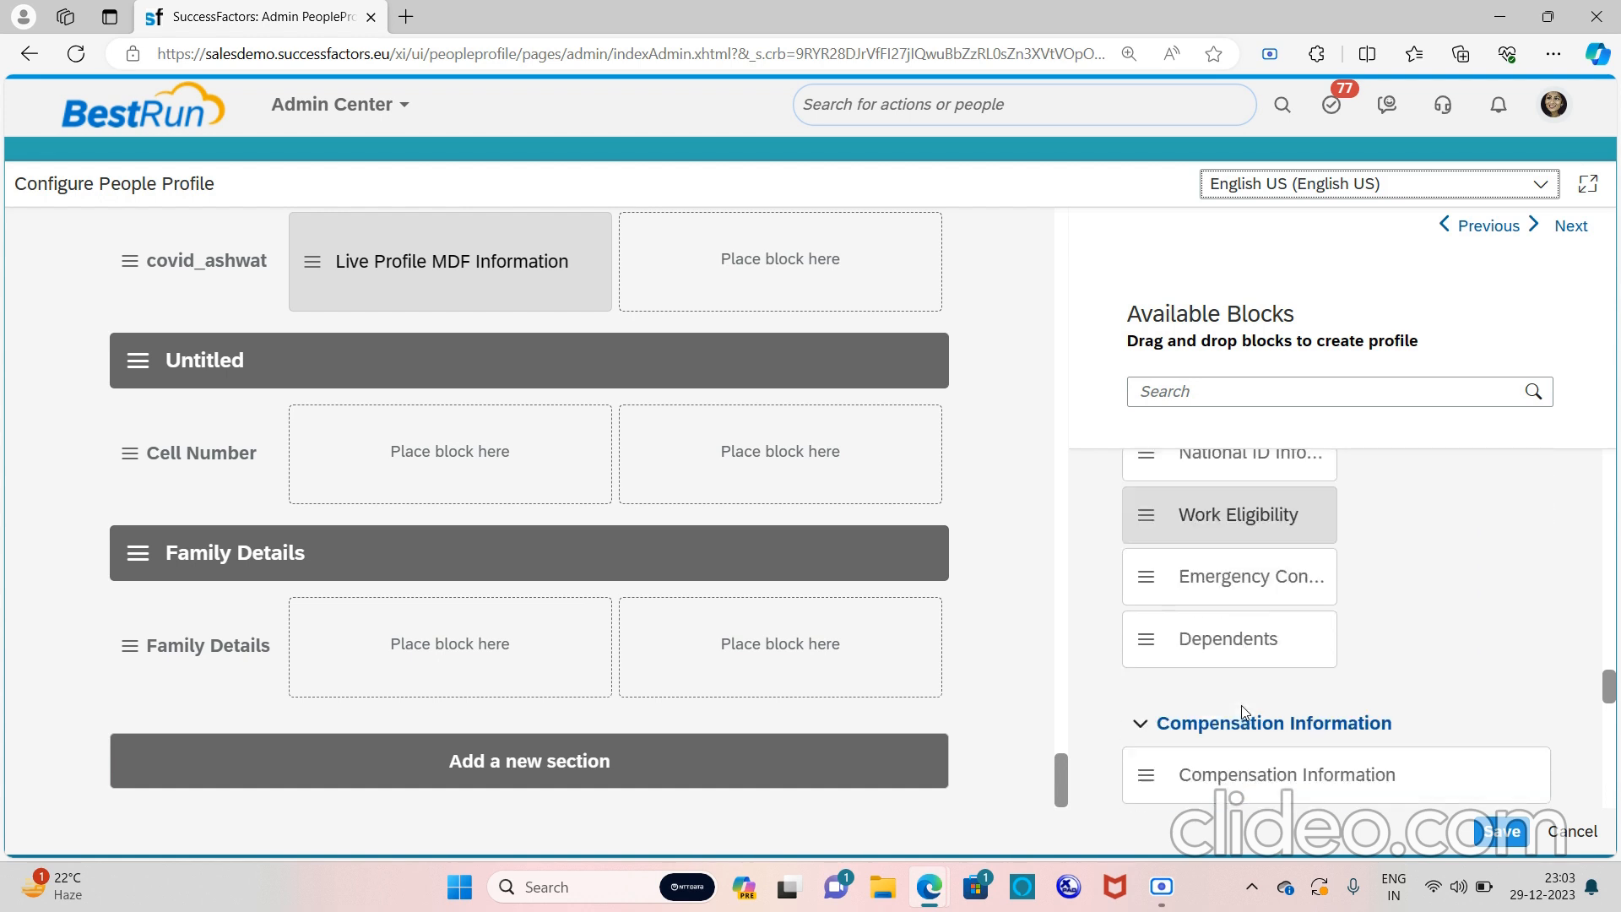
scroll(1241, 711, "down", 4)
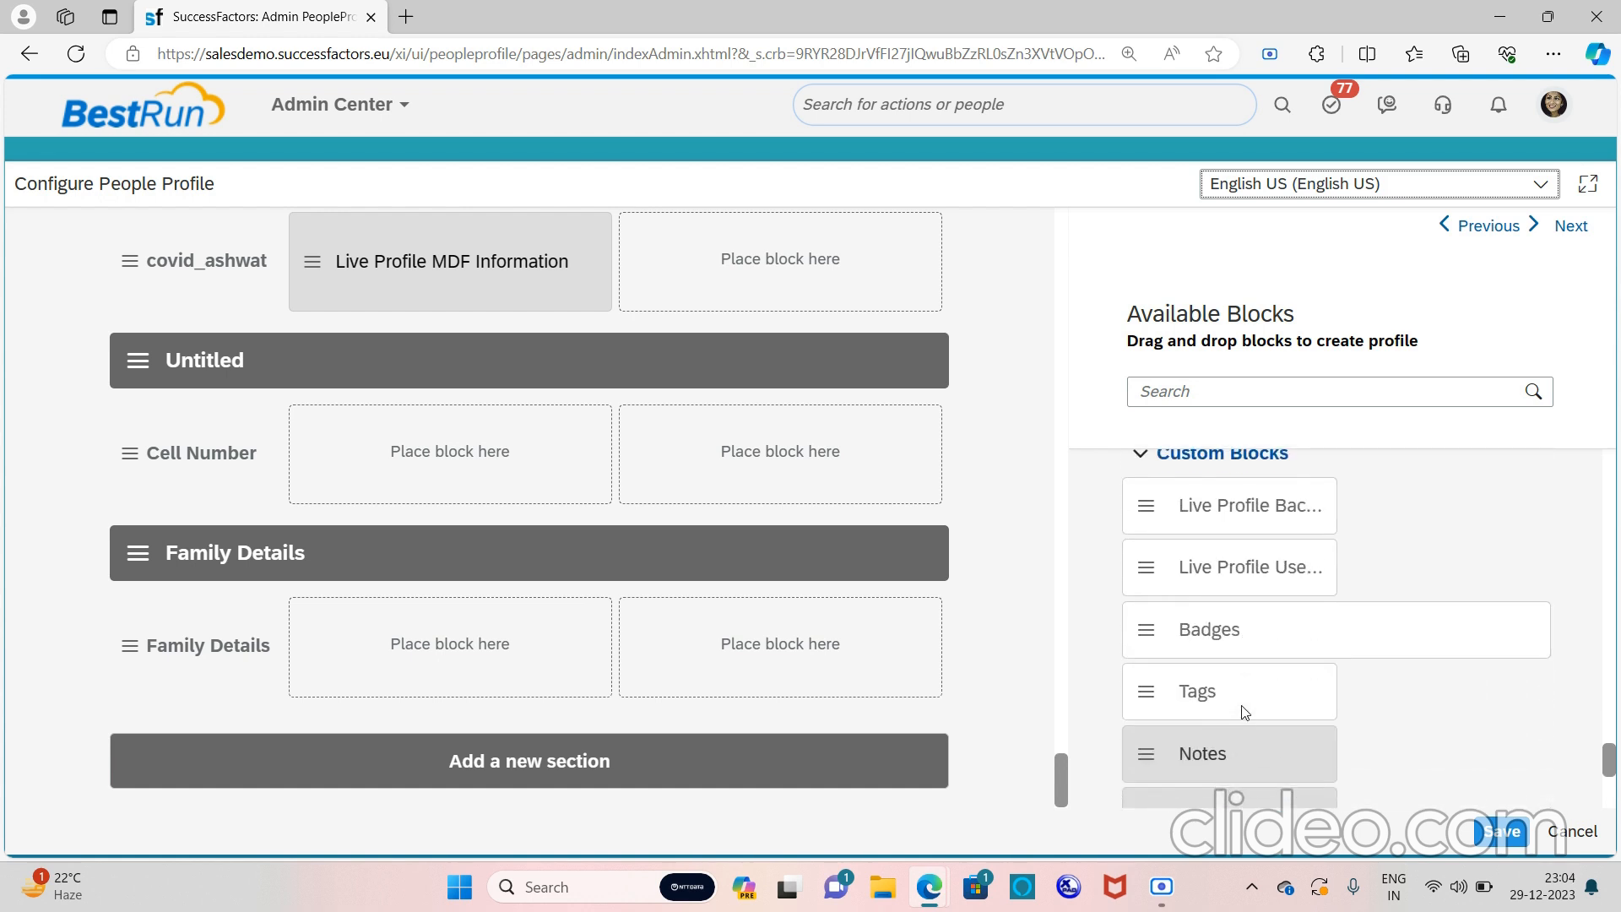
scroll(1244, 712, "down", 1)
scroll(1244, 712, "up", 2)
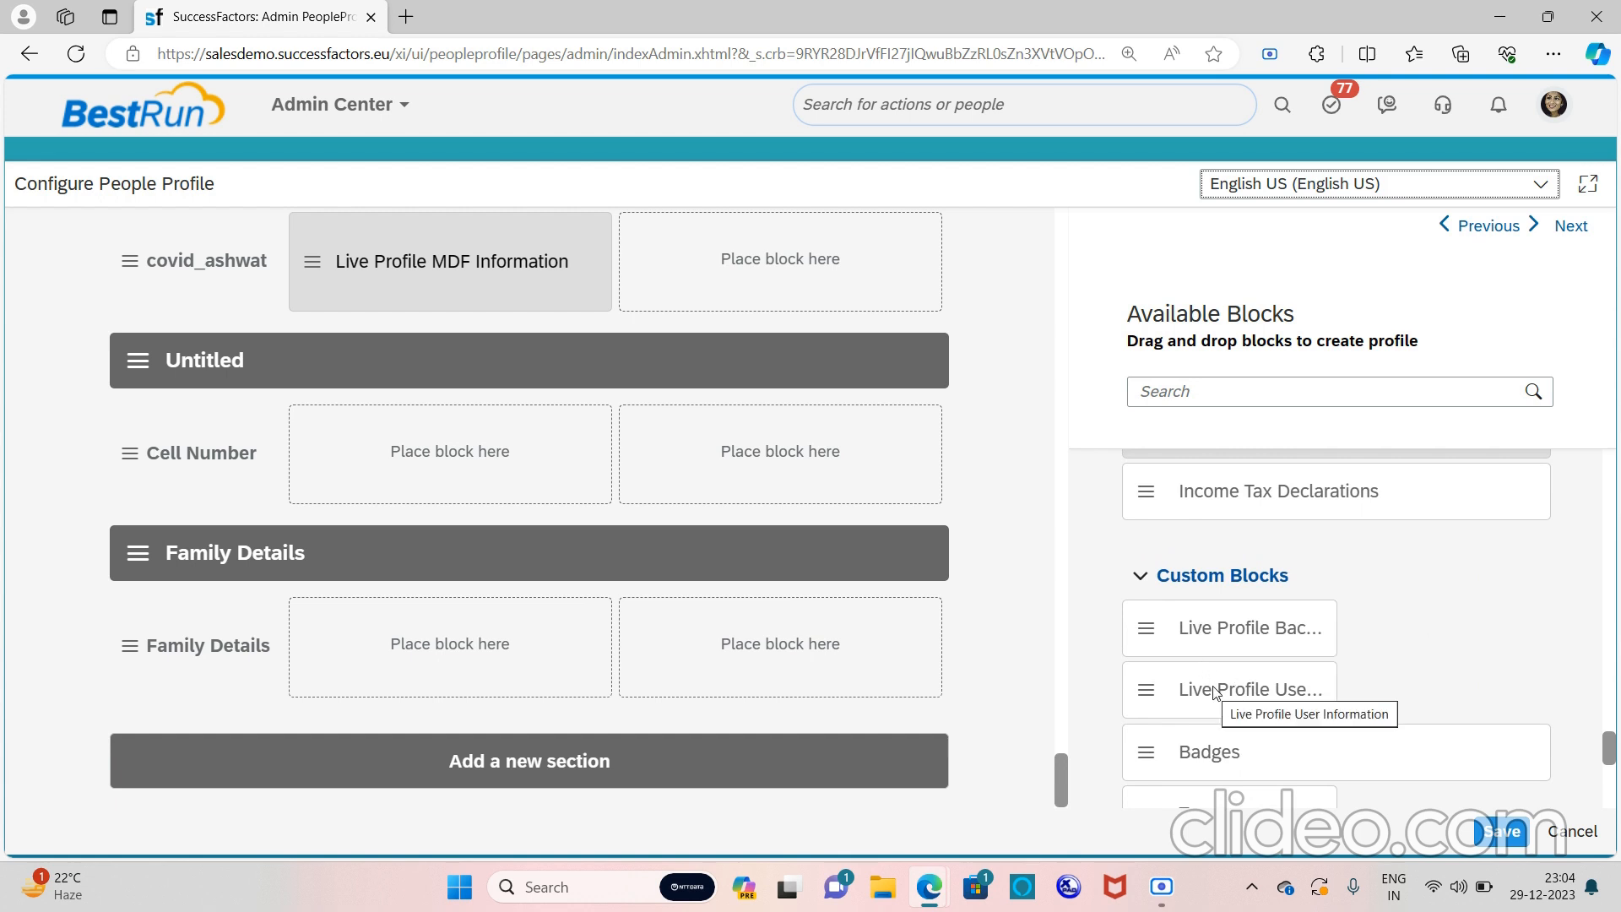
scroll(1213, 685, "down", 5)
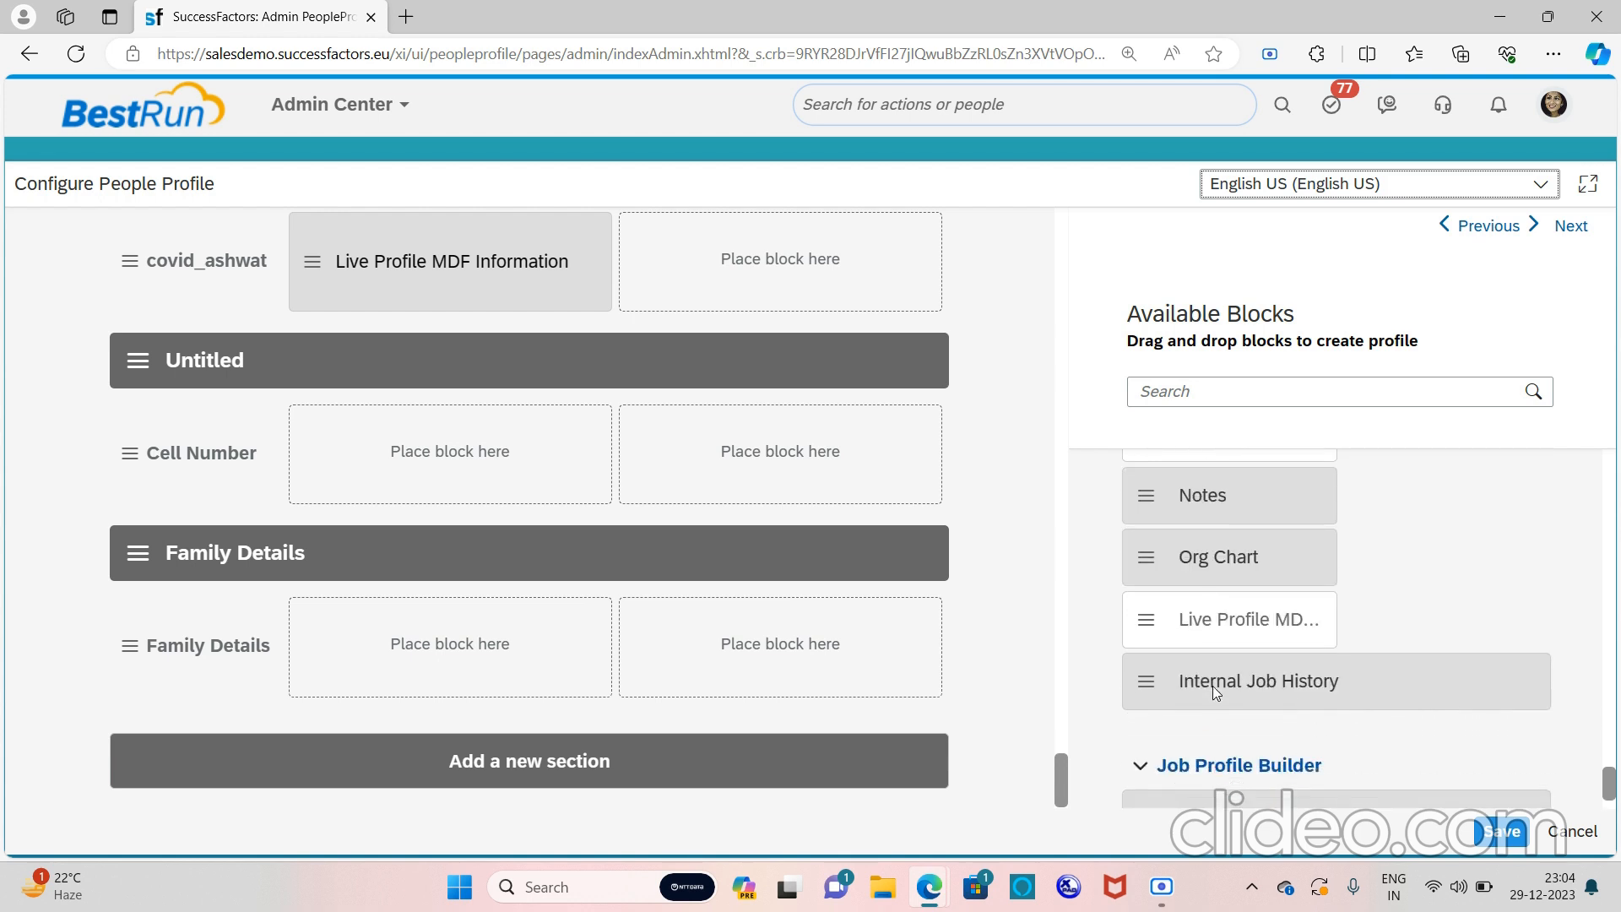
scroll(1213, 685, "up", 2)
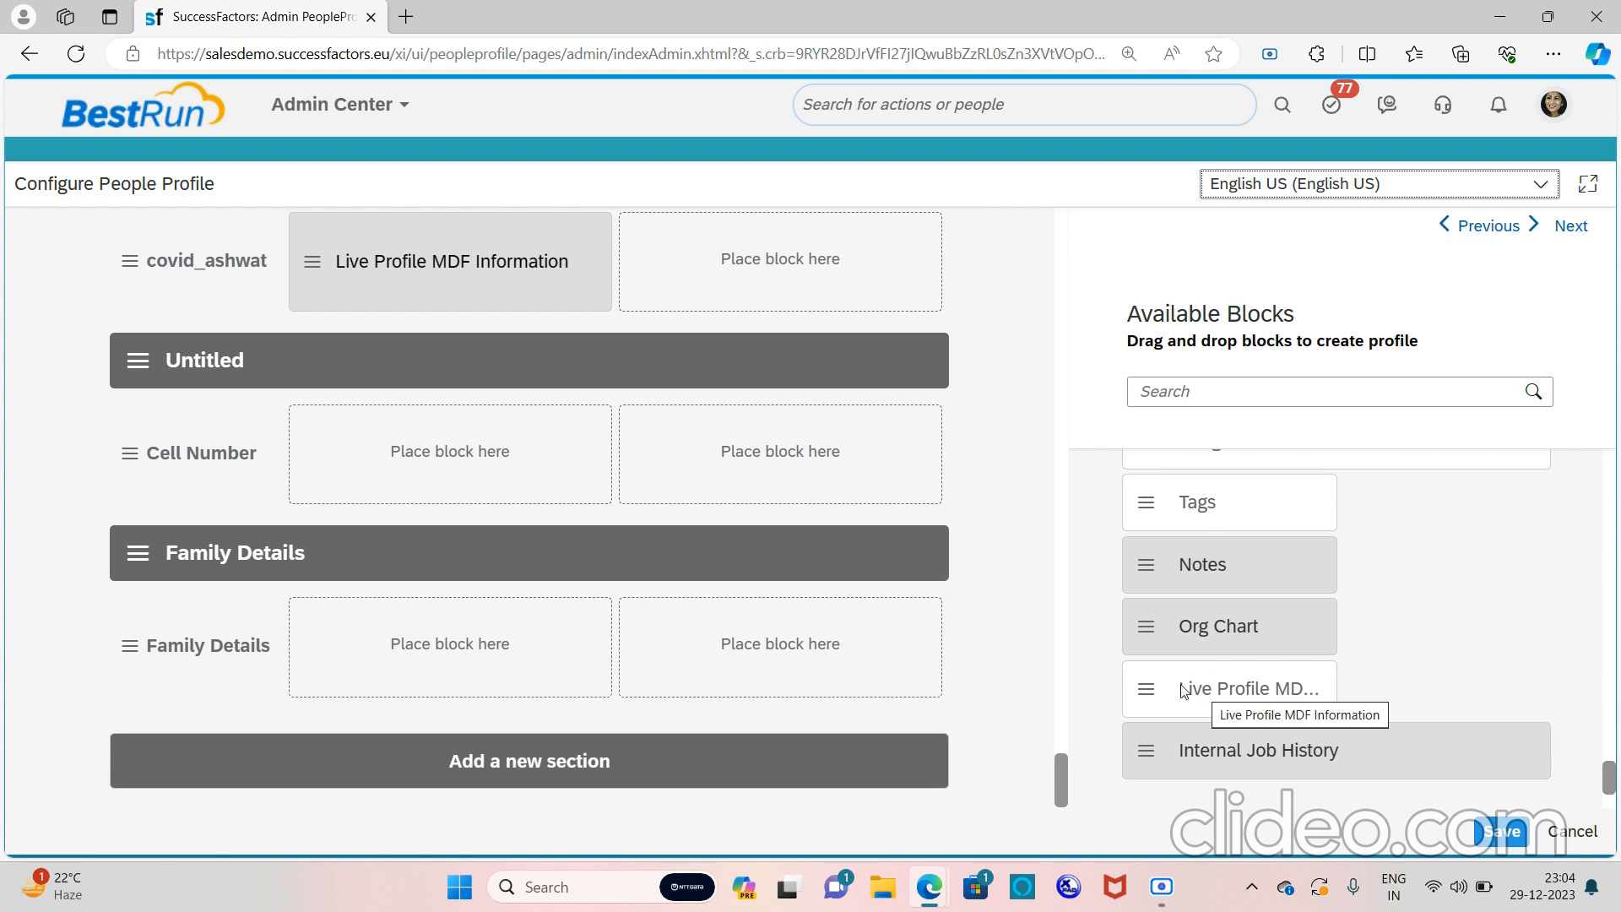
Place a Live Profile MDF Information block in Family Details and set its MDF Screen ID to Familydetails
left_click_drag(1149, 701, 345, 650)
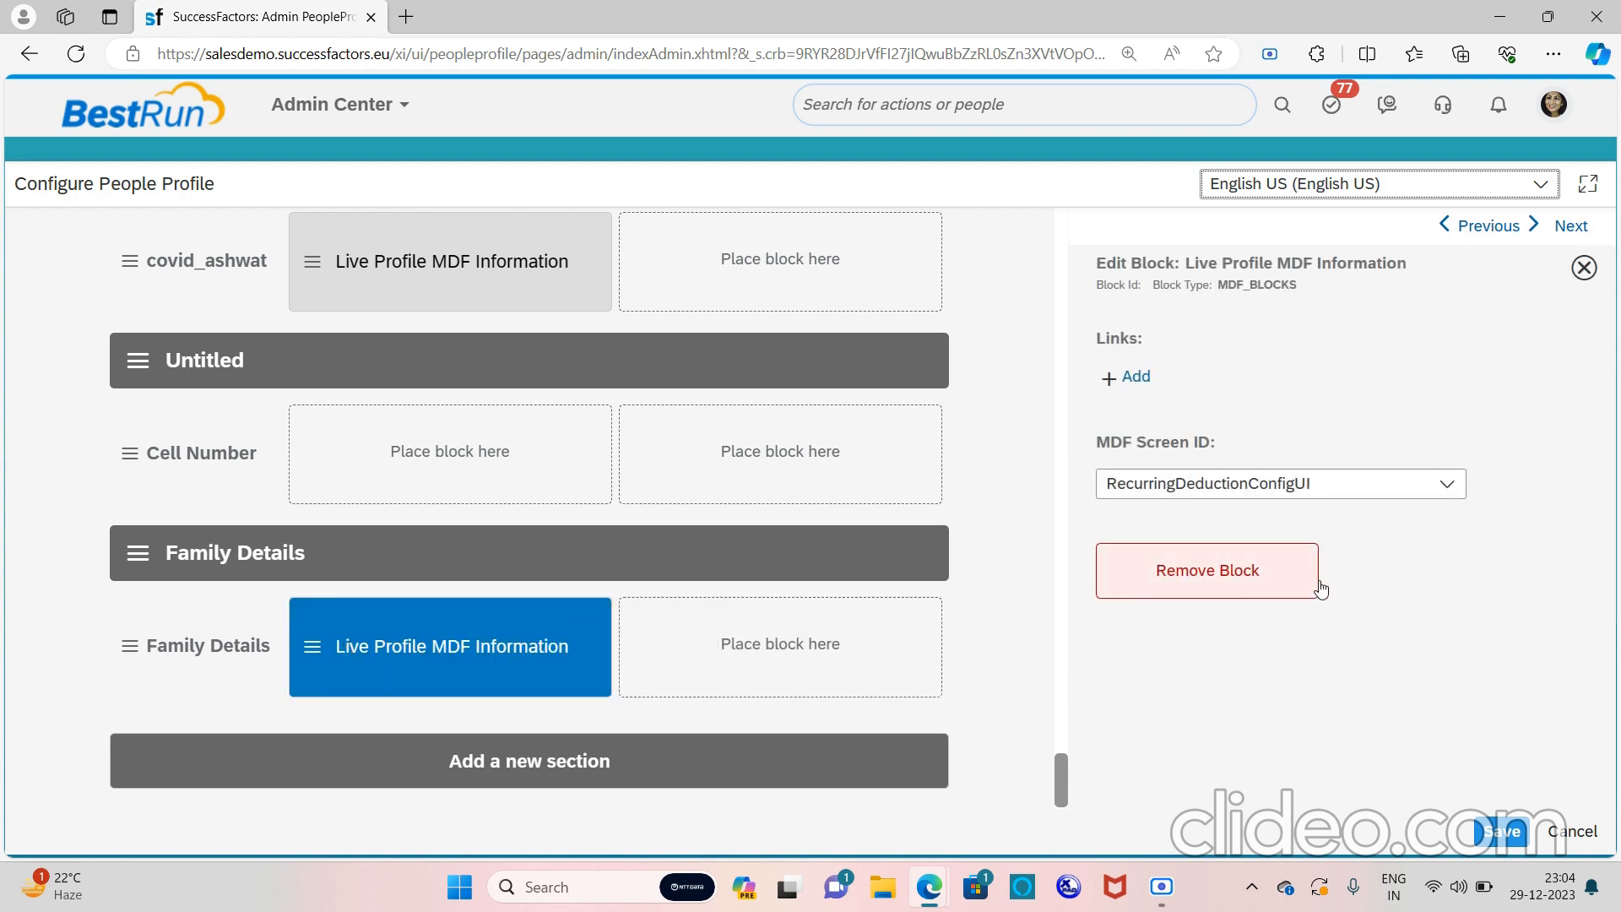
left_click(1446, 487)
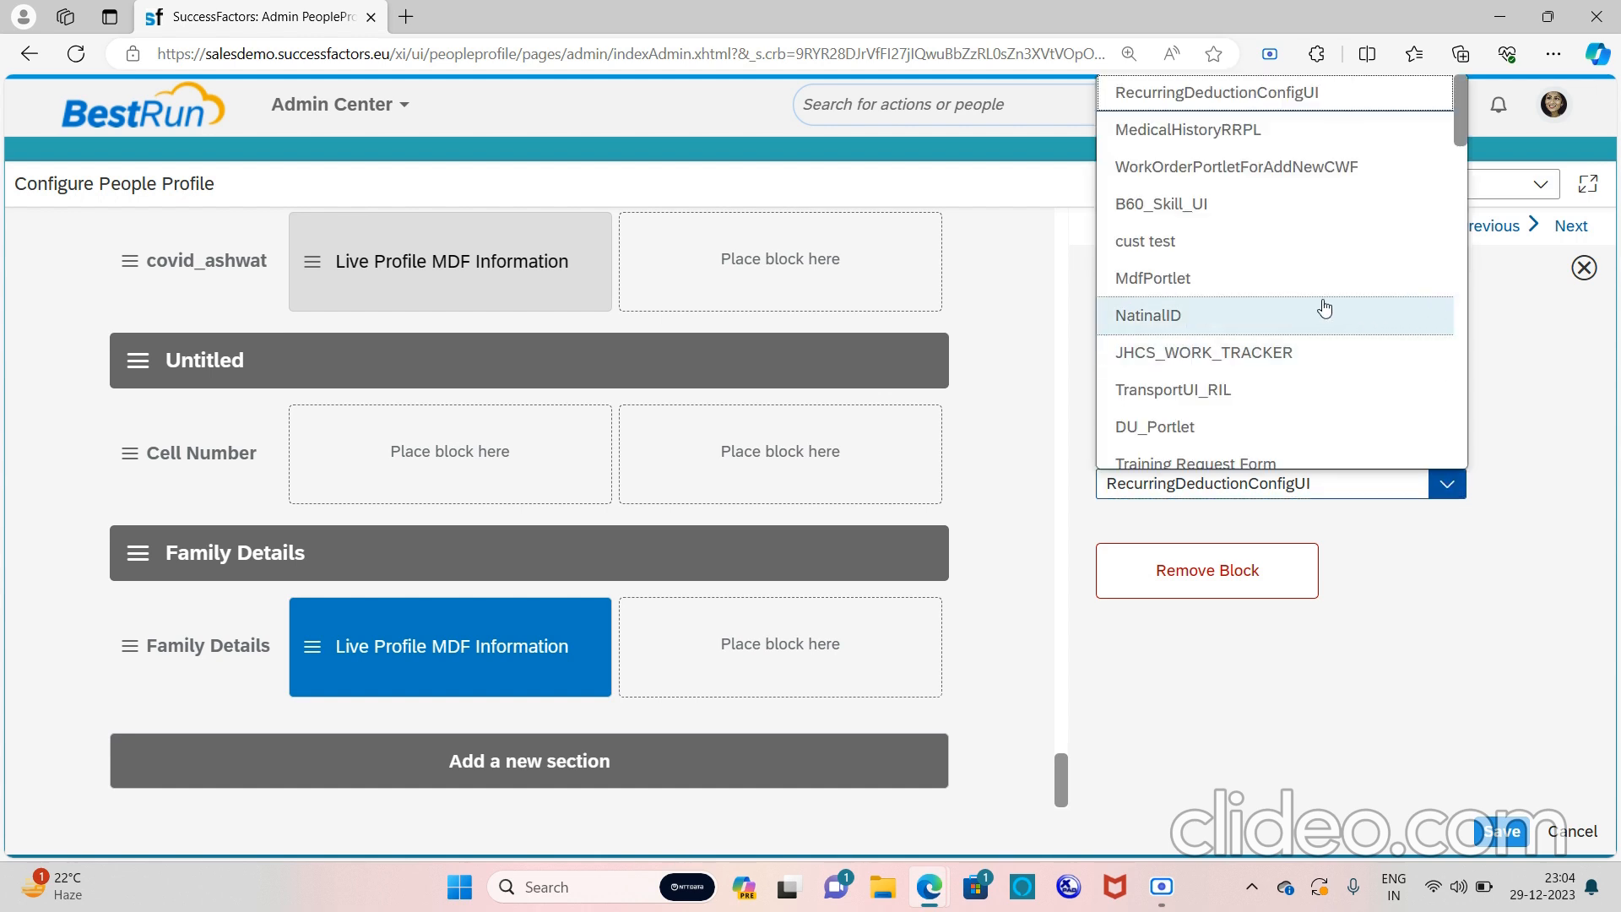
scroll(1300, 307, "down", 2)
scroll(1300, 308, "down", 4)
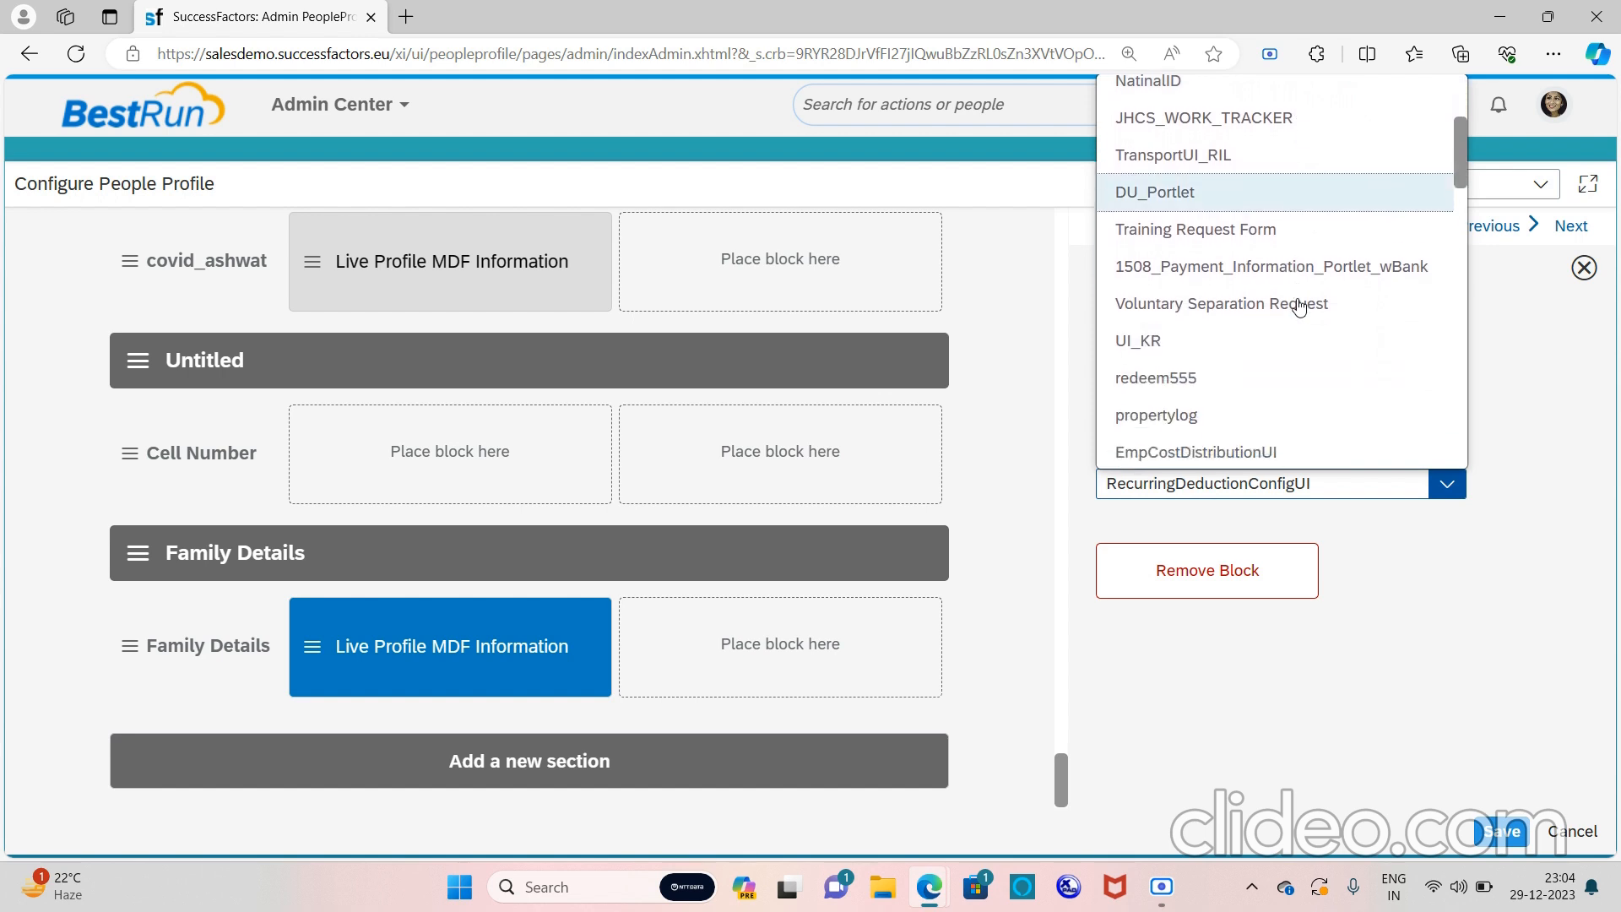
scroll(1300, 307, "down", 3)
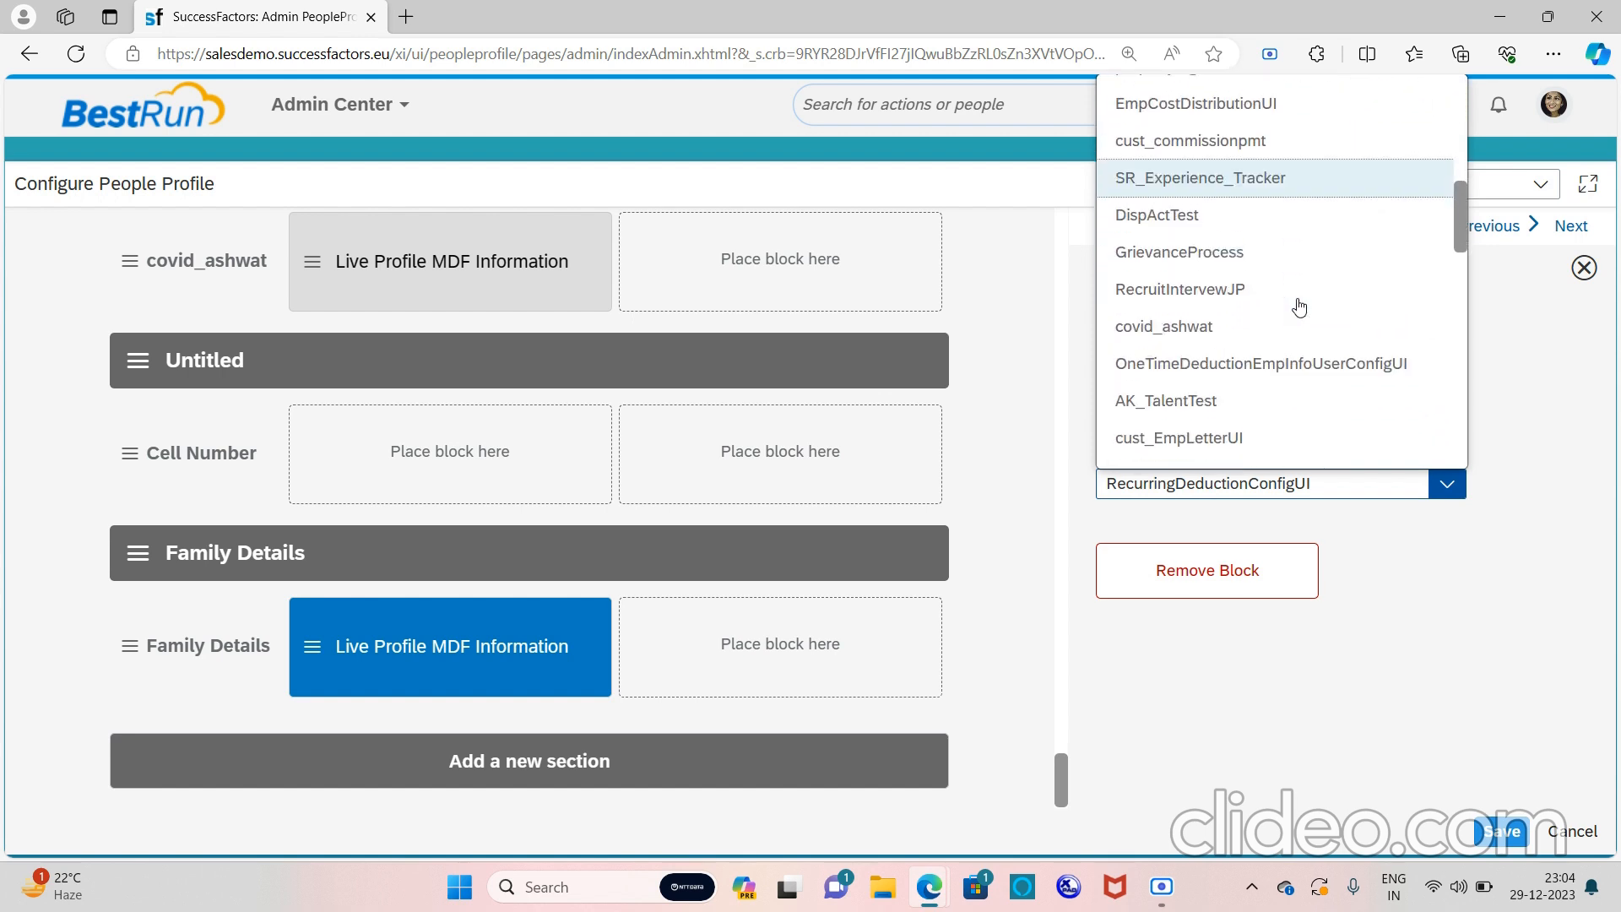
scroll(1300, 307, "down", 5)
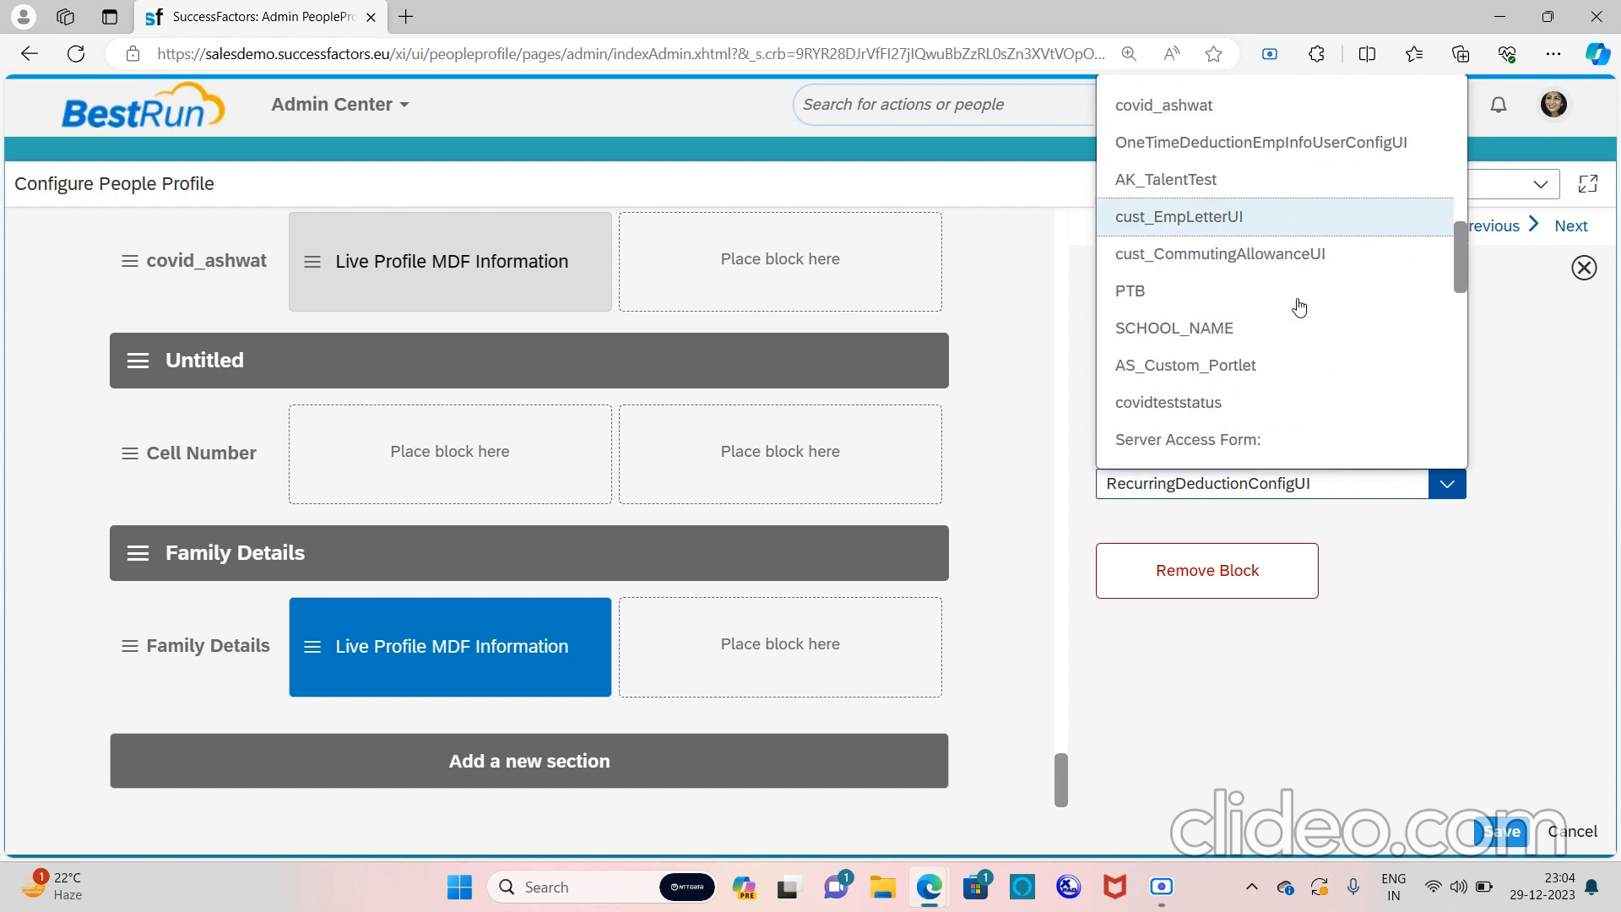
scroll(1299, 308, "down", 5)
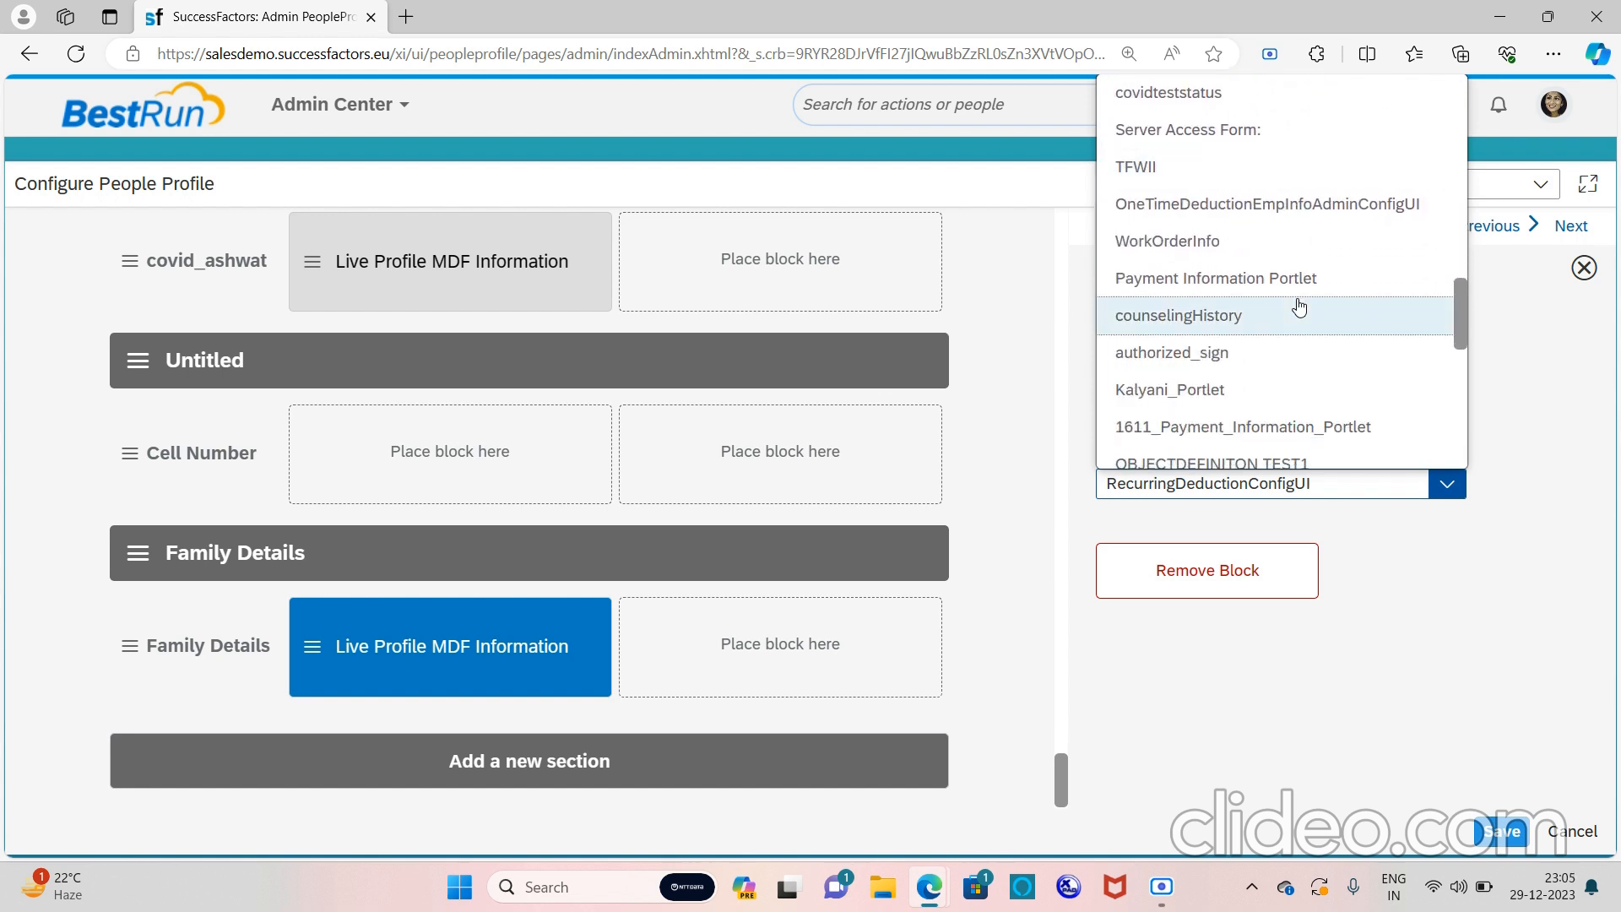
scroll(1300, 307, "down", 4)
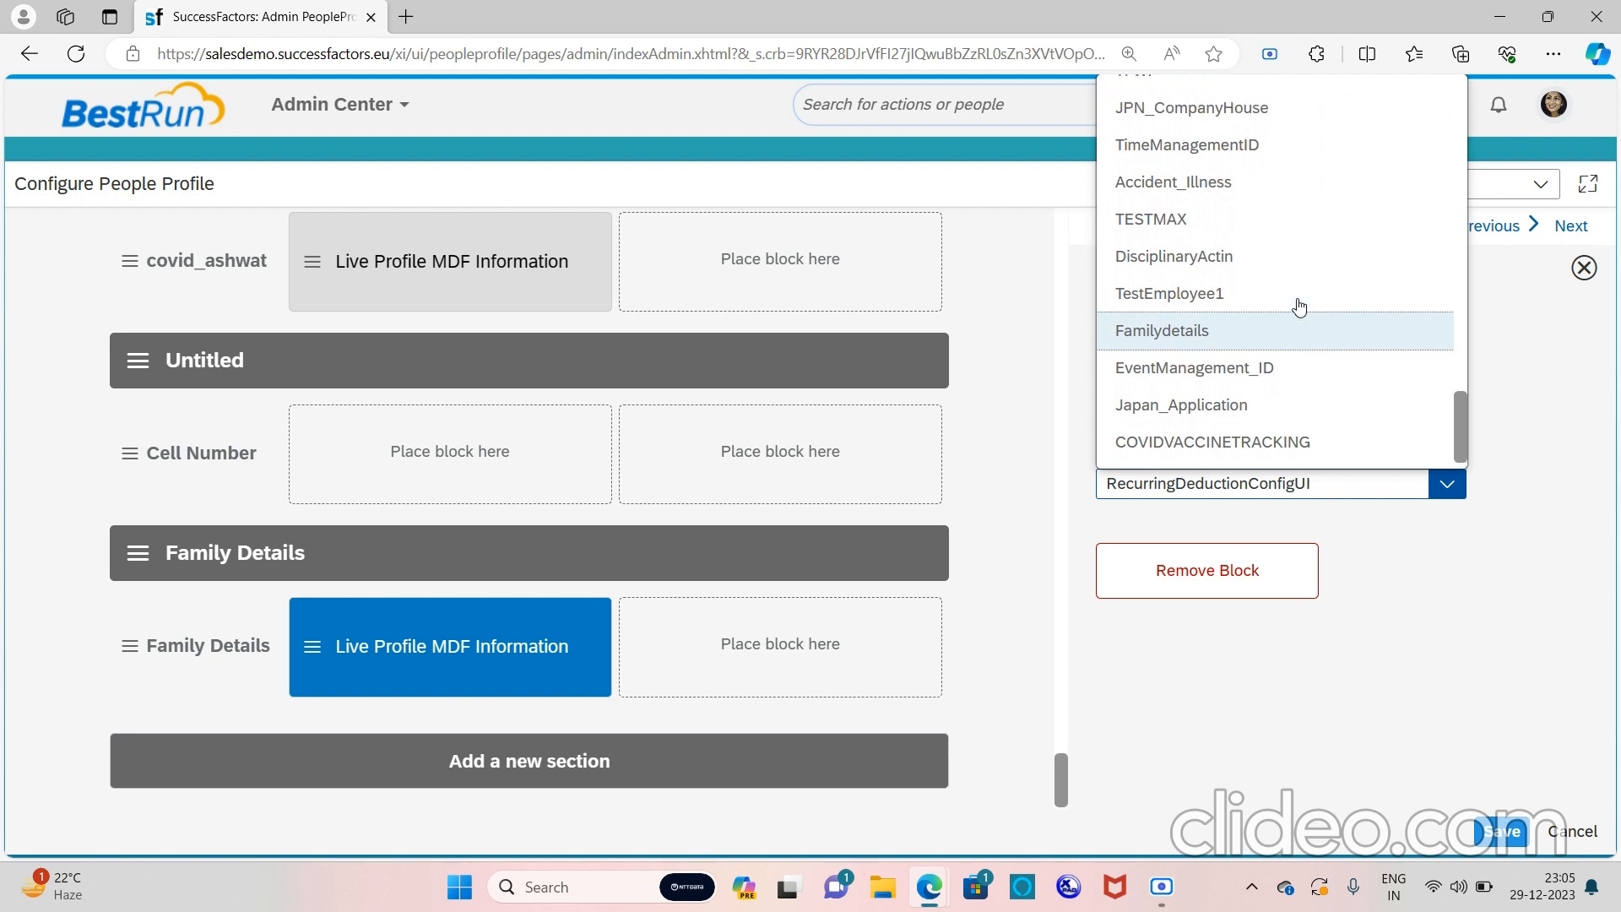
scroll(1300, 308, "up", 10)
scroll(1299, 307, "up", 8)
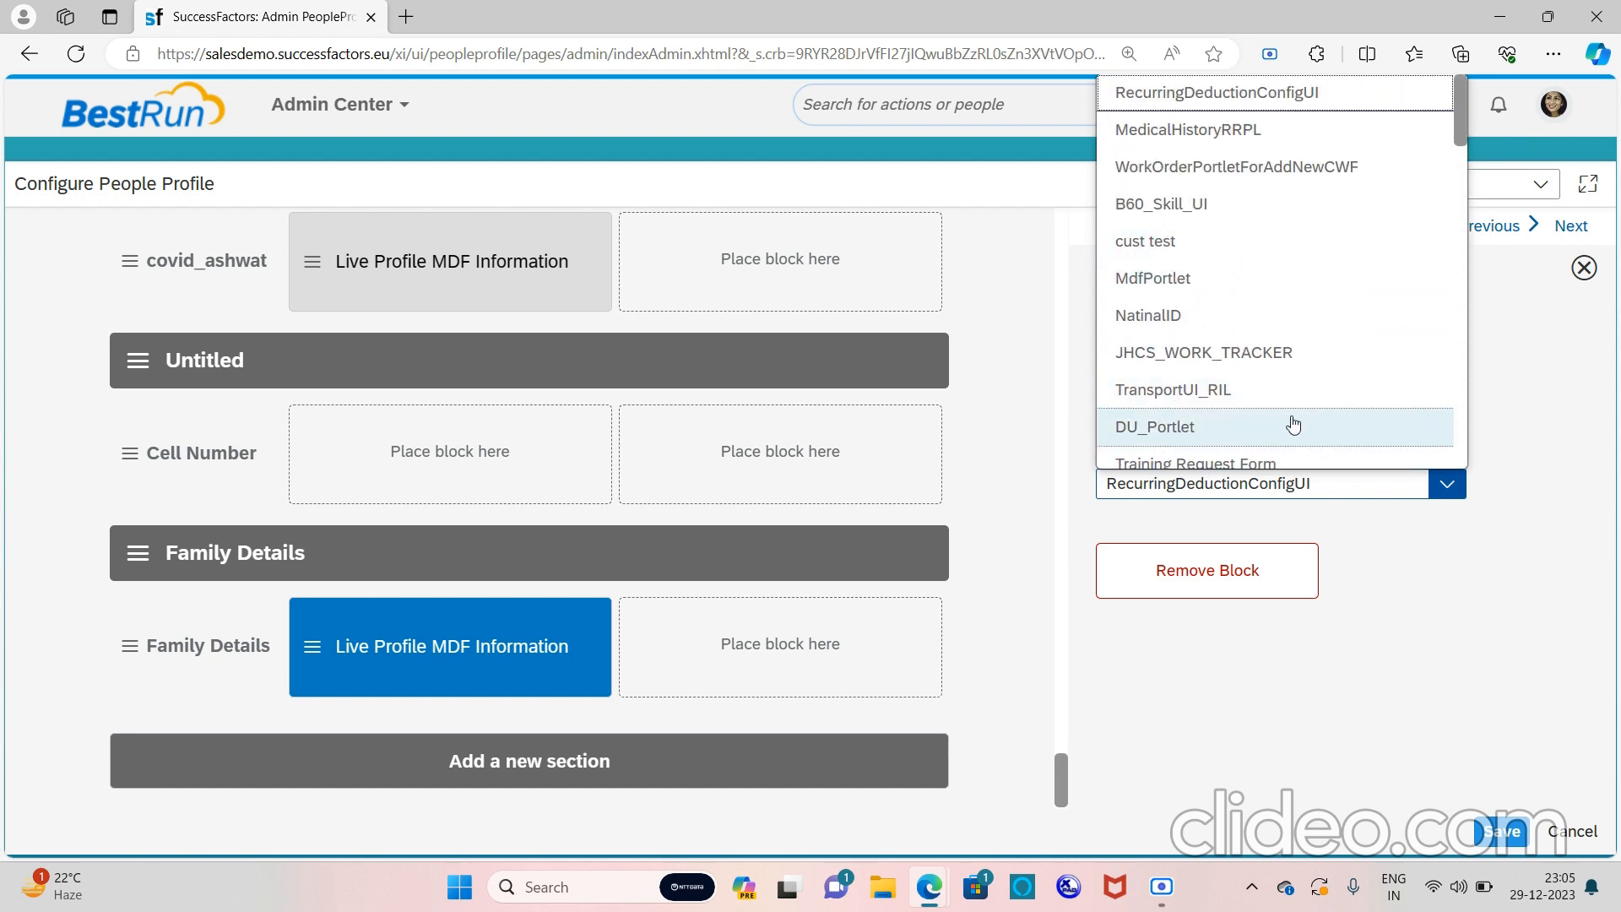
scroll(1296, 425, "down", 1)
scroll(1296, 424, "down", 1)
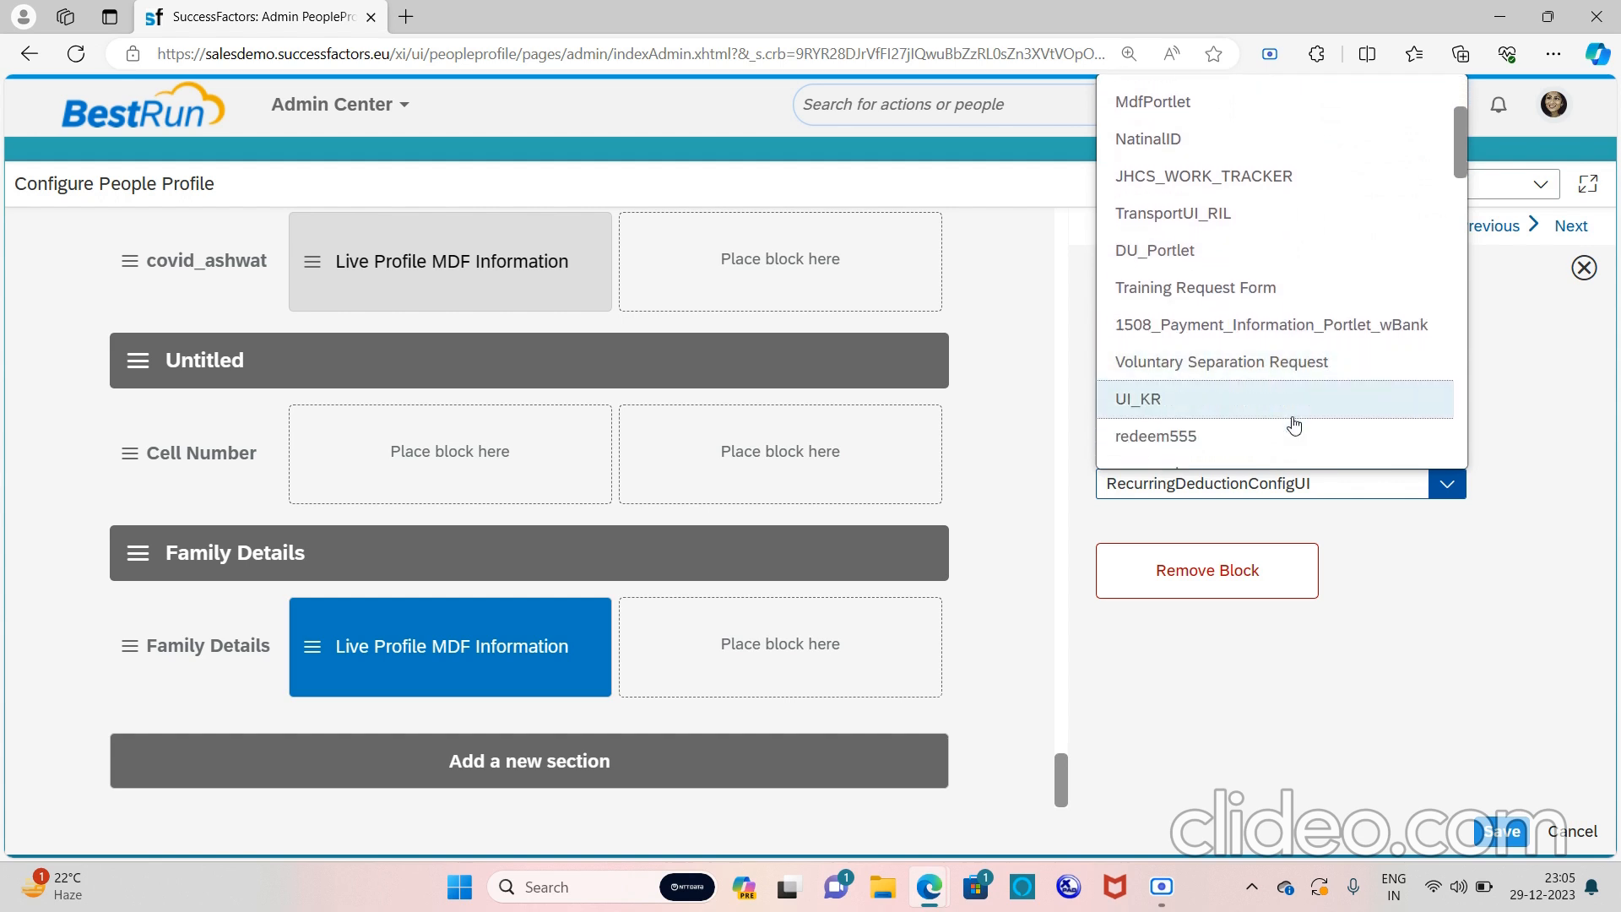
left_click(1330, 490)
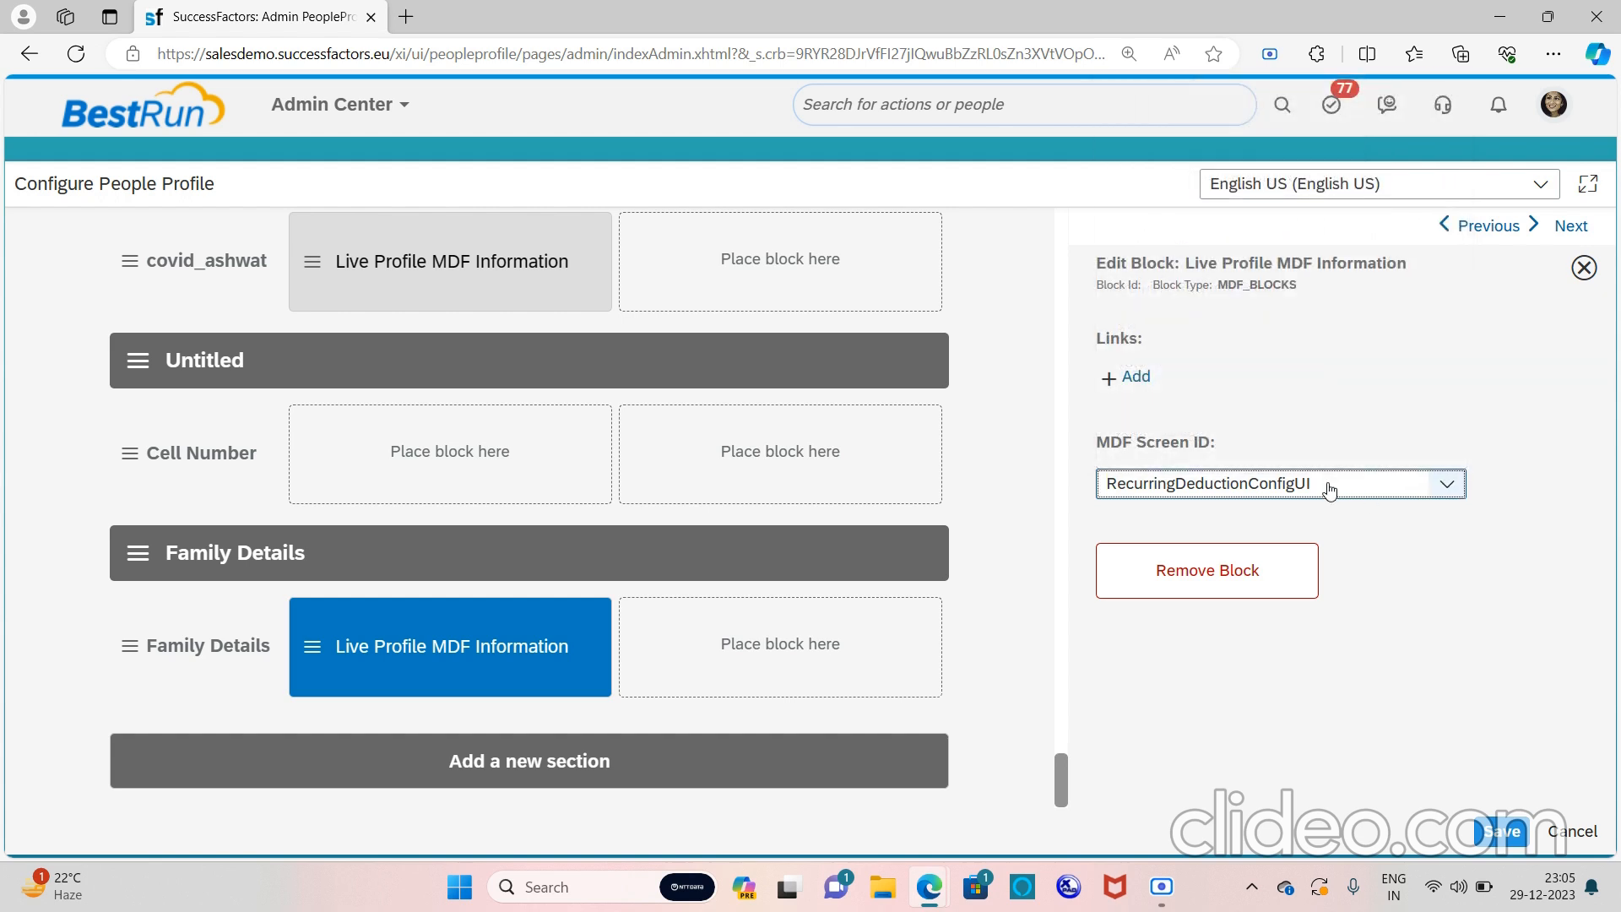
key("f")
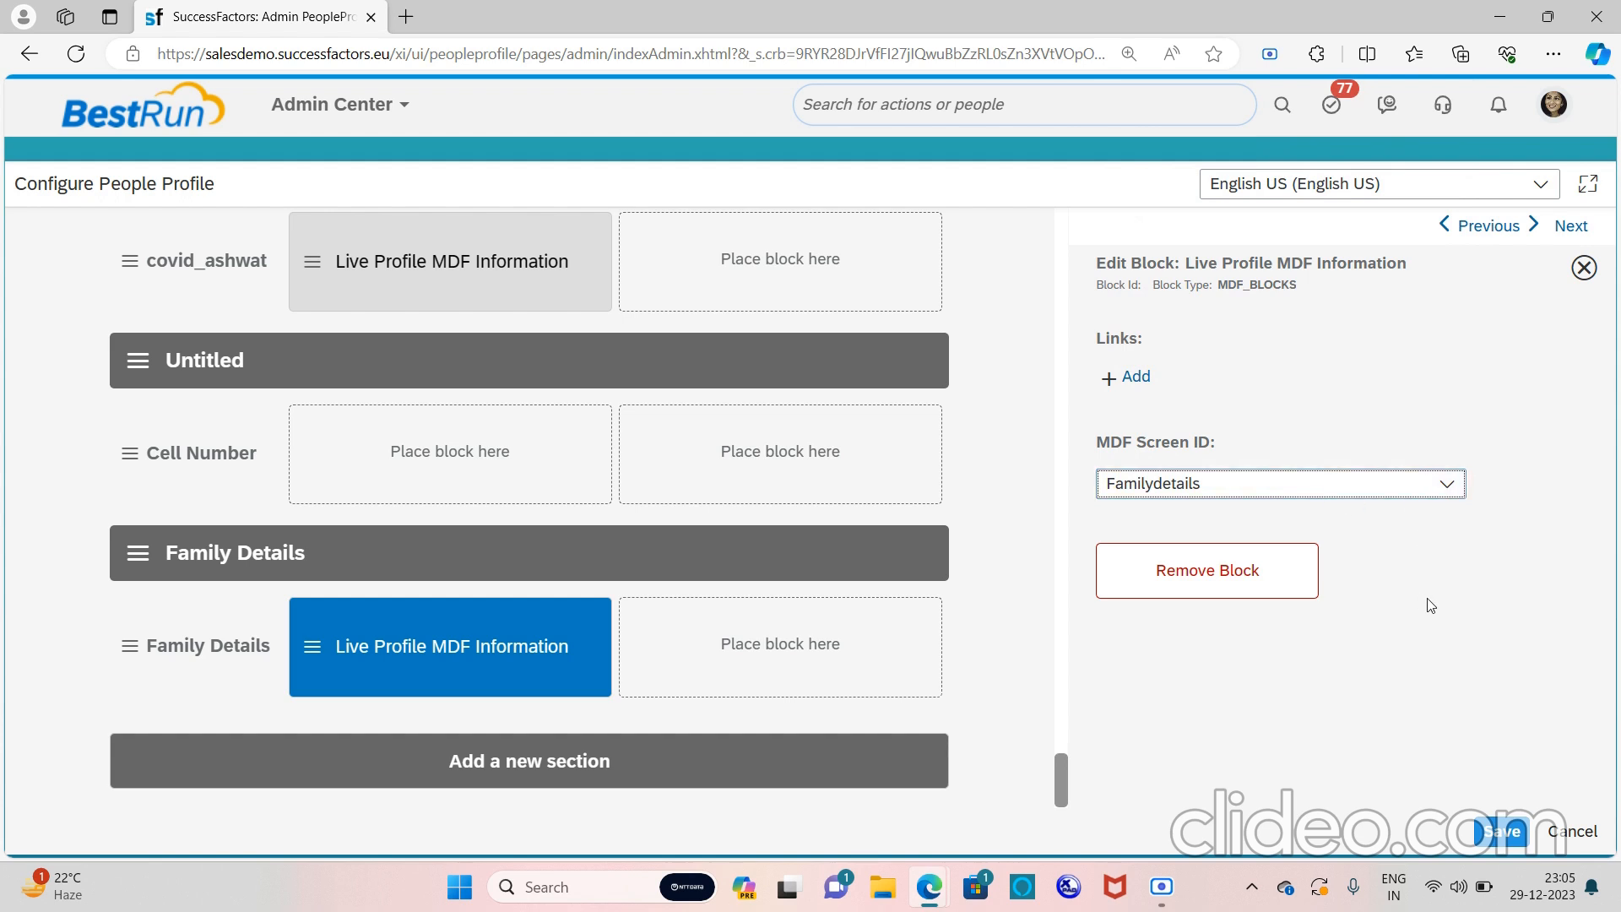
left_click(1456, 483)
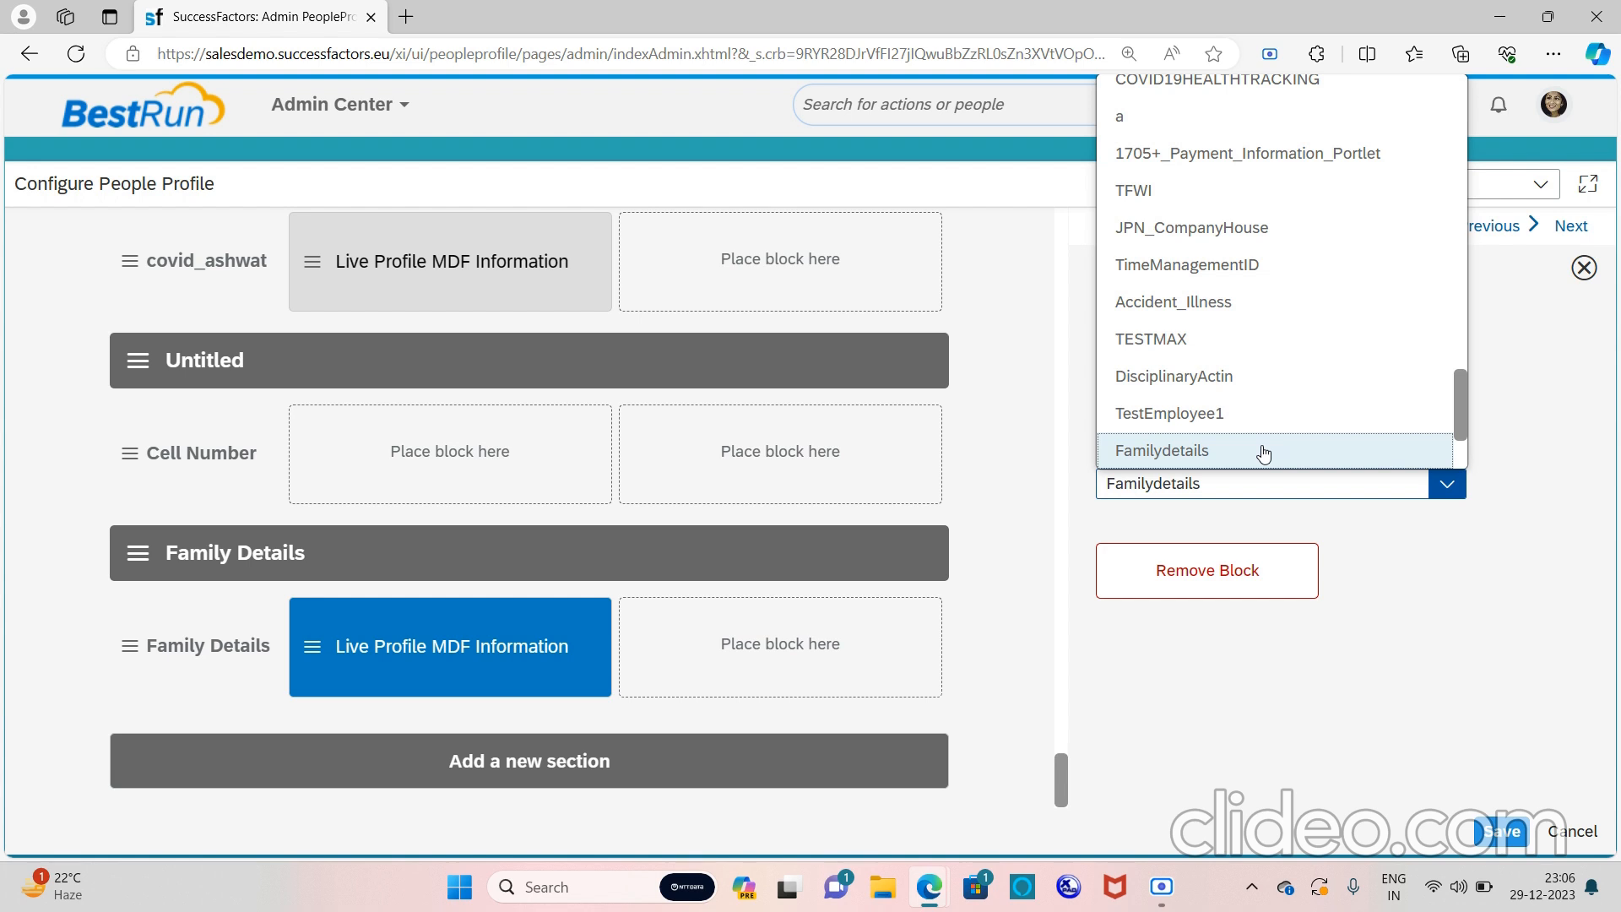
left_click(1264, 453)
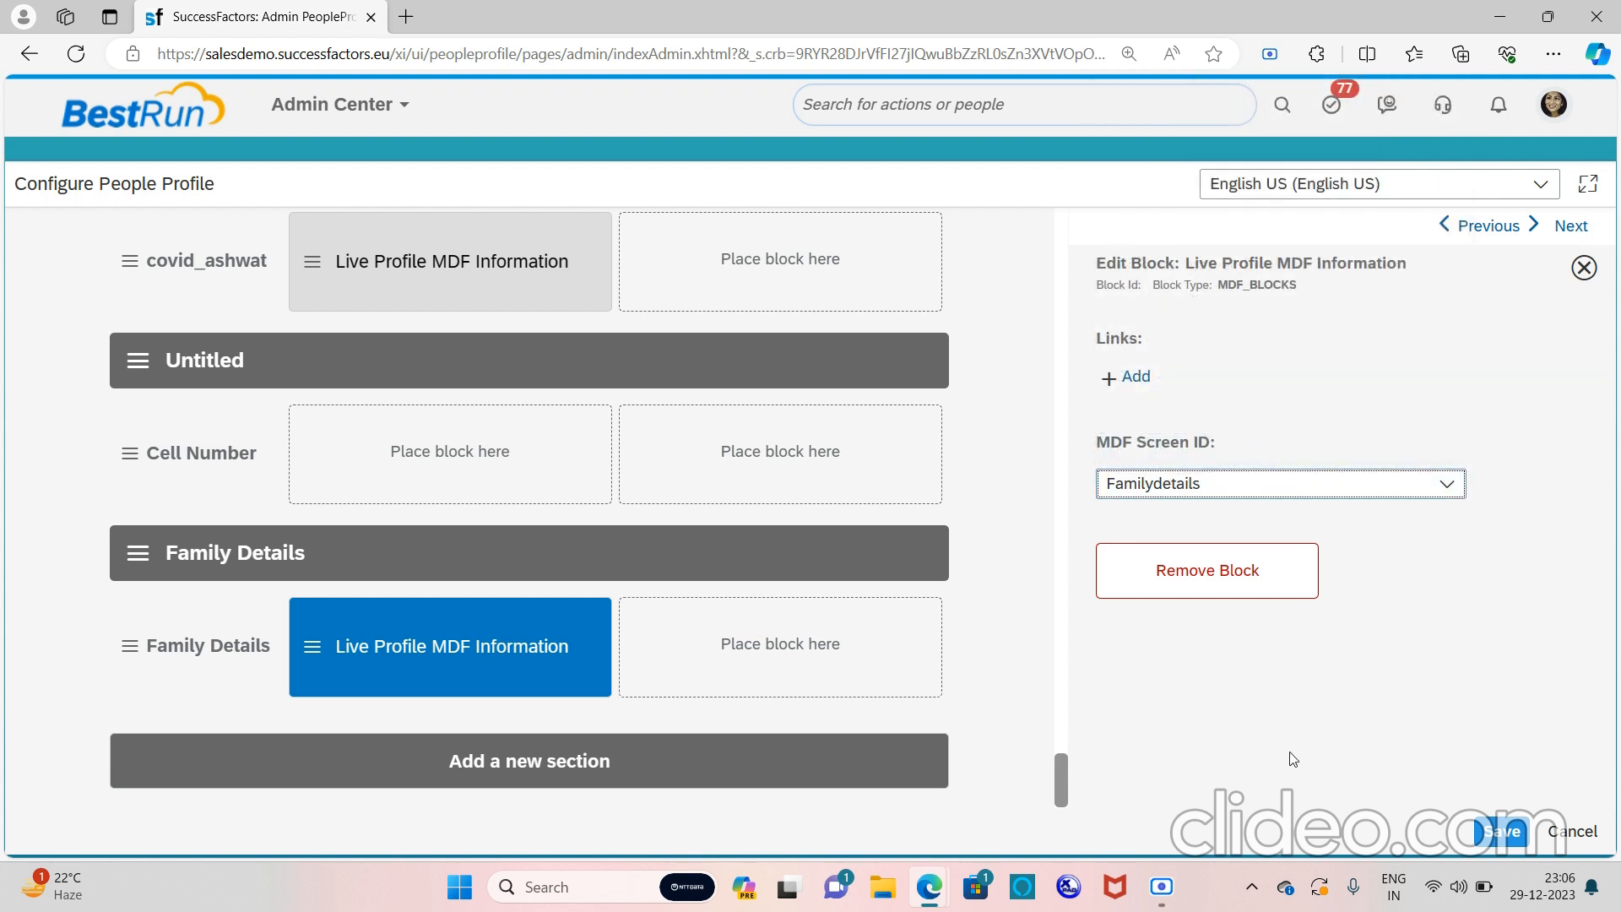
Save the layout, move the Family Details section to the top under General Settings, and save again
left_click(1503, 832)
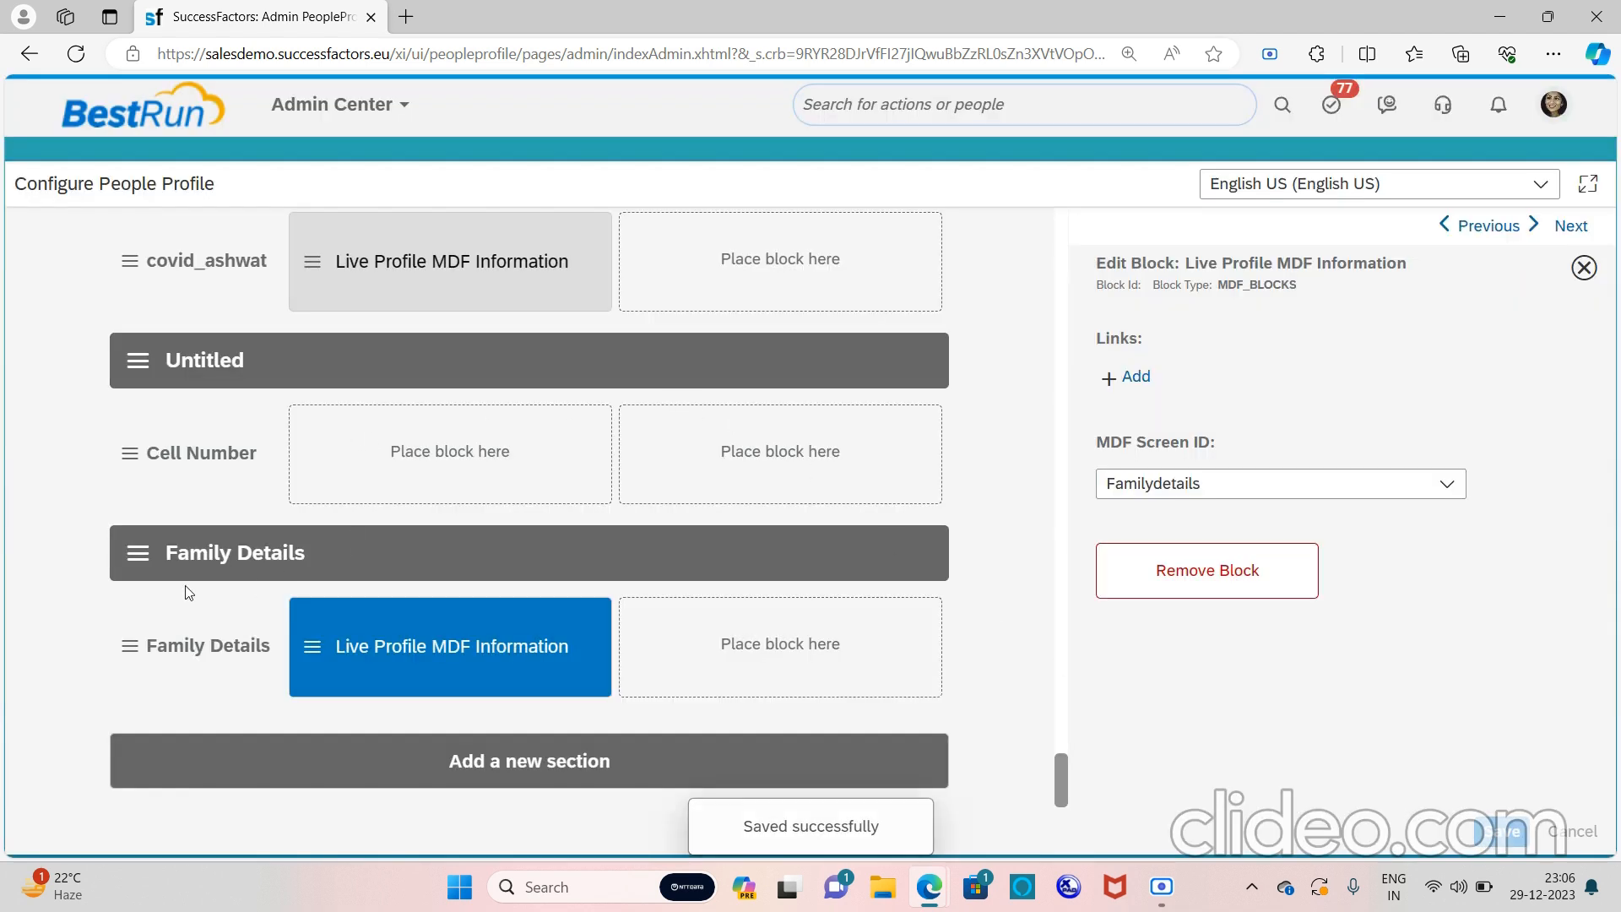
left_click_drag(145, 566, 242, 305)
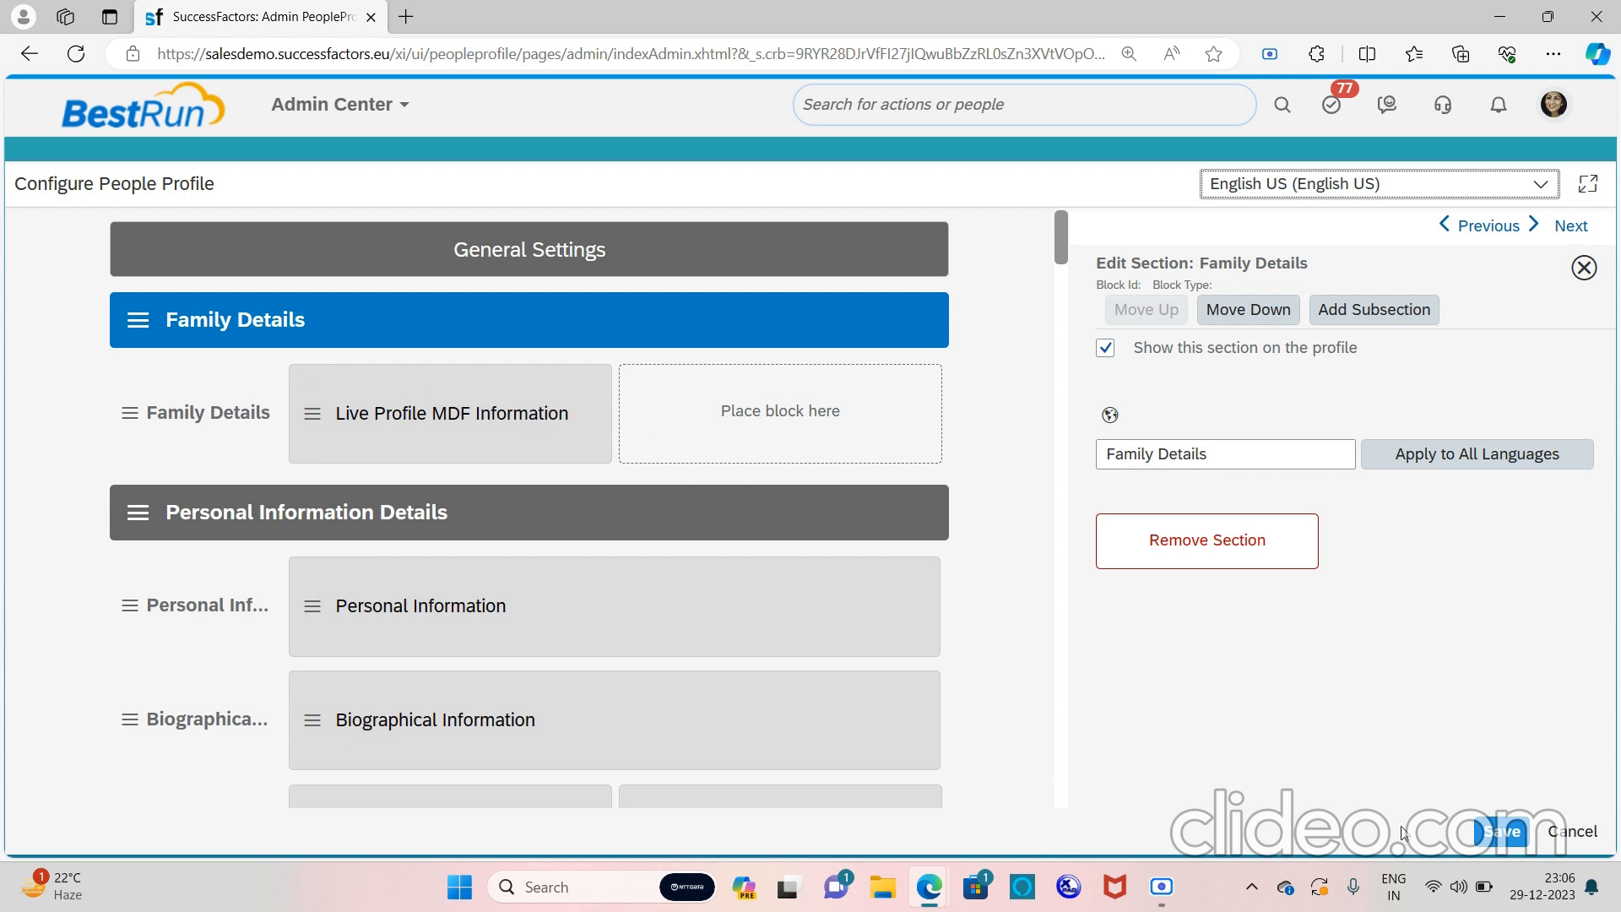
left_click(1507, 833)
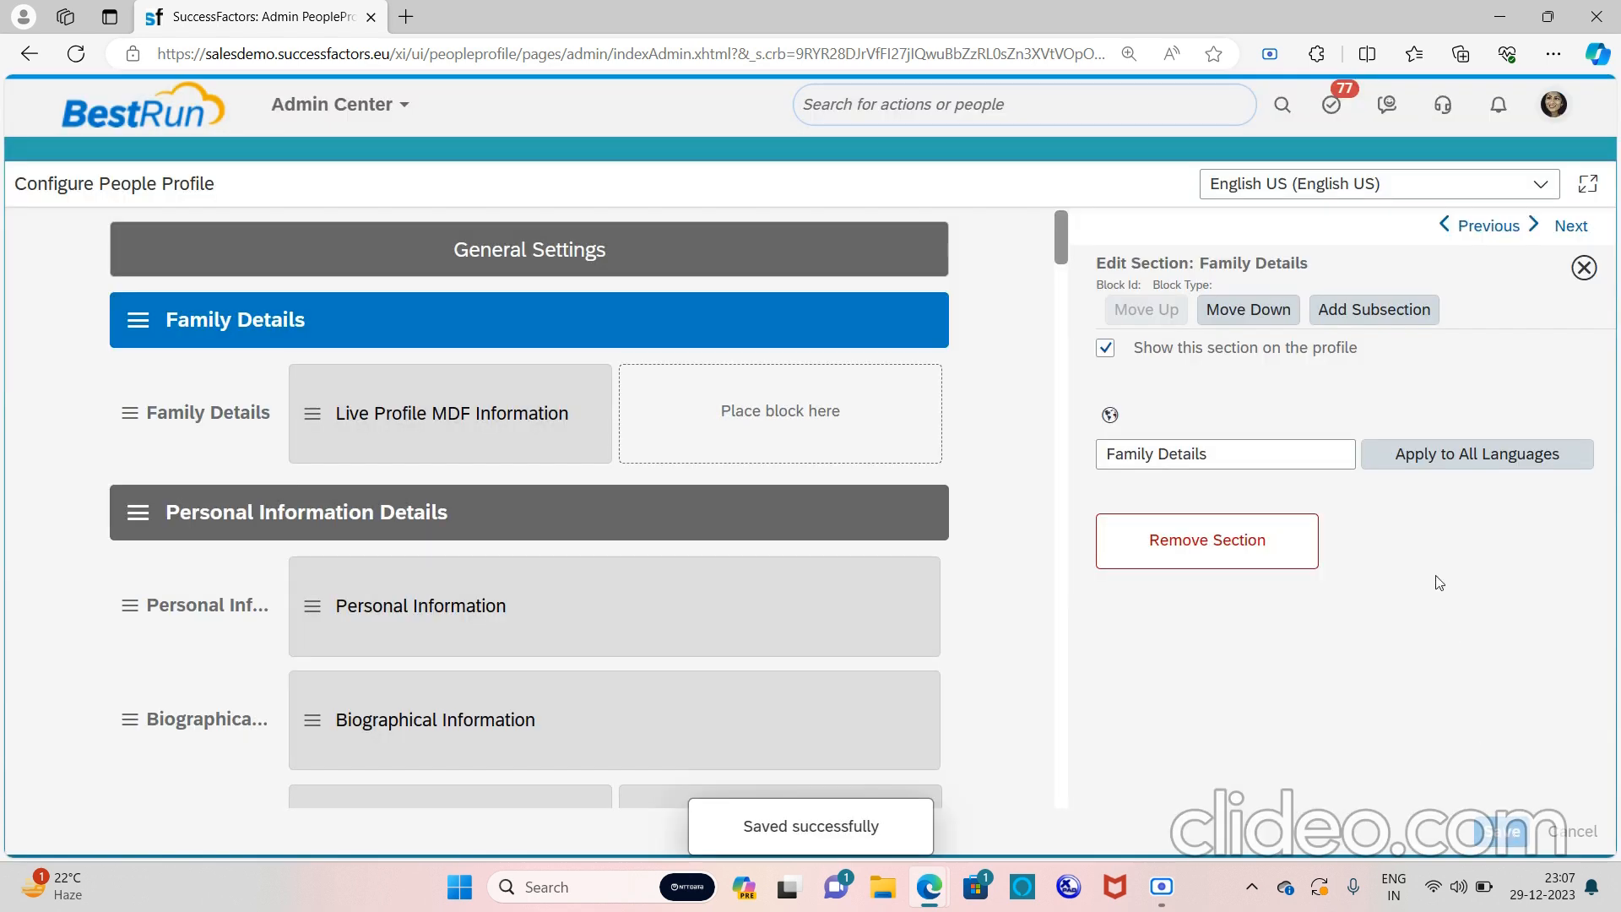
Find Manage Permission Roles through the 'manage per role' action search and open it
left_click(1032, 116)
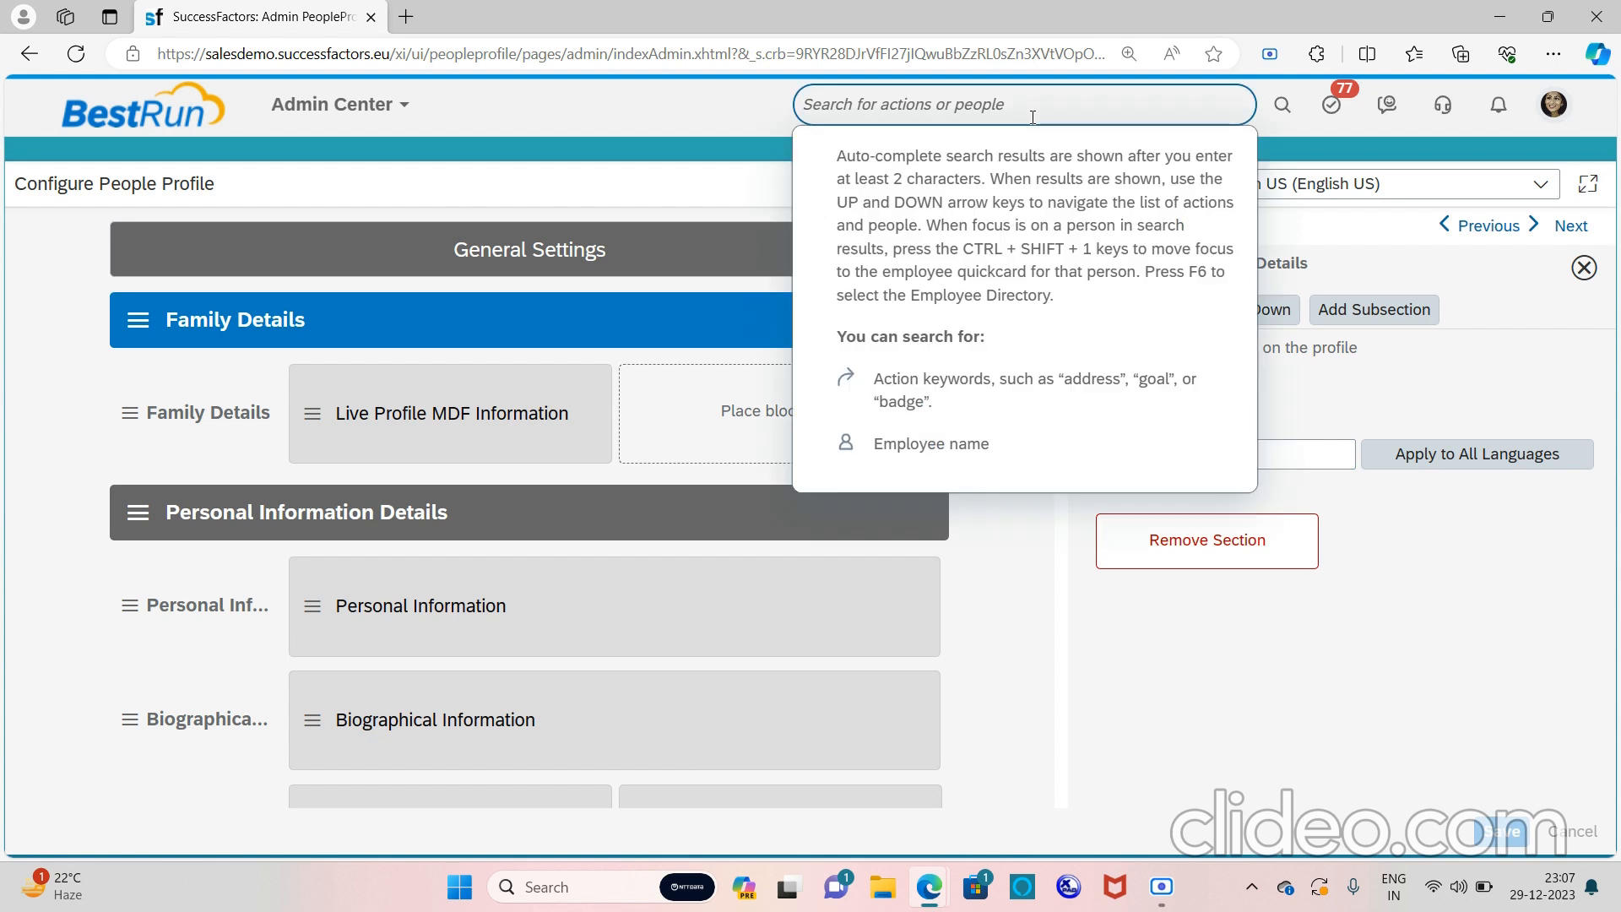
type("manage")
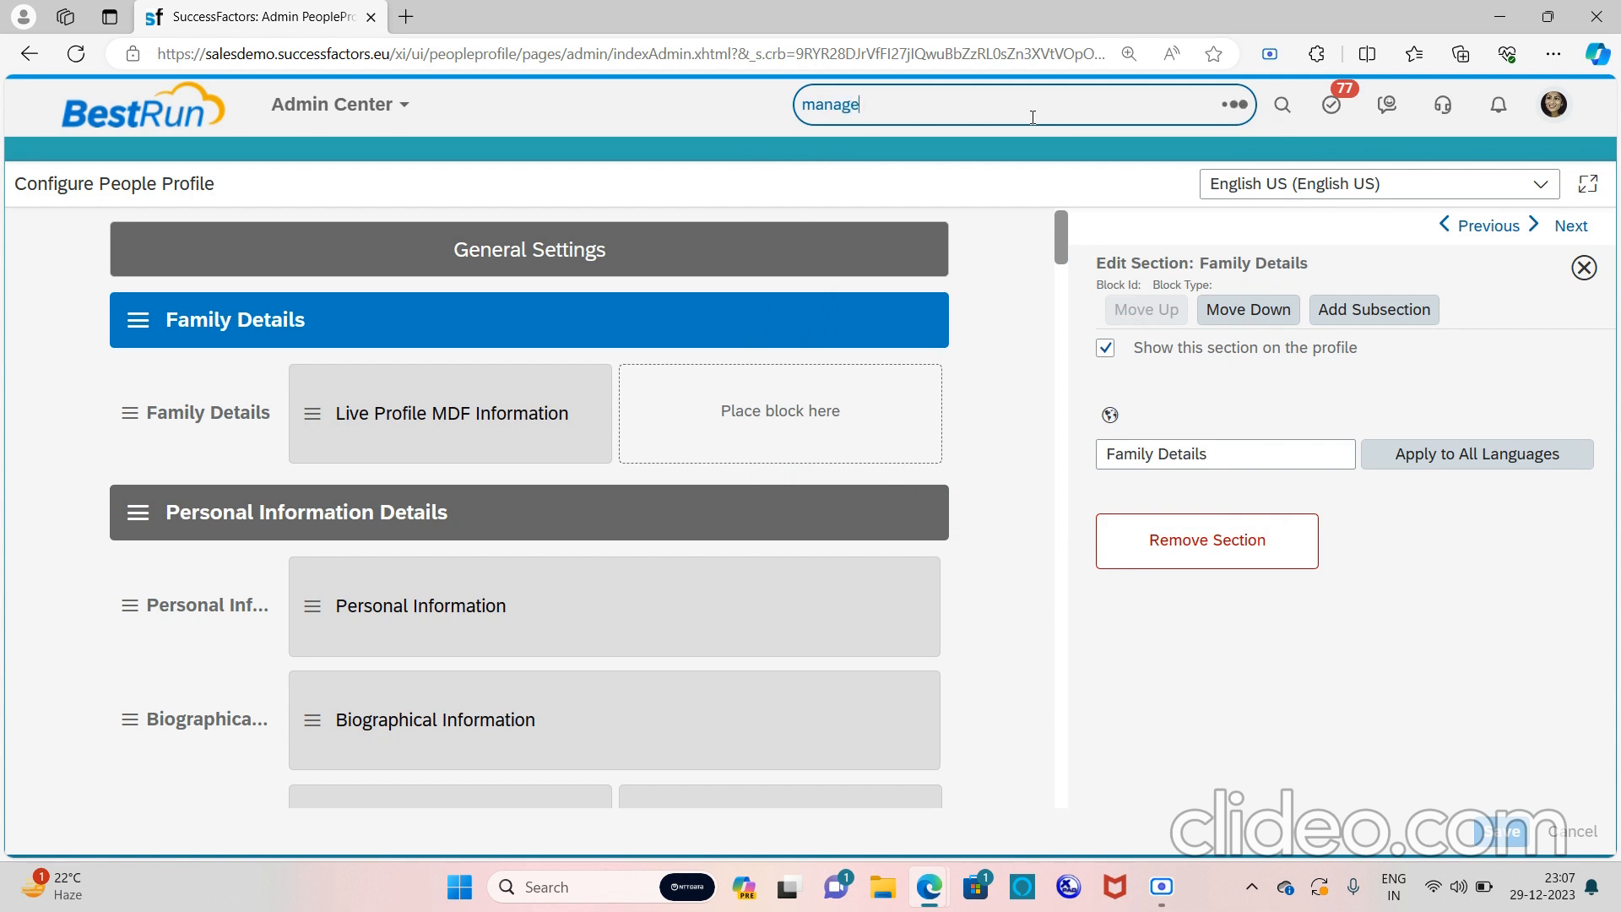
key("BackSpace")
key("BackSpace")
key("BackSpace")
key("BackSpace")
key("BackSpace")
key("BackSpace")
key("BackSpace")
type("manage per role")
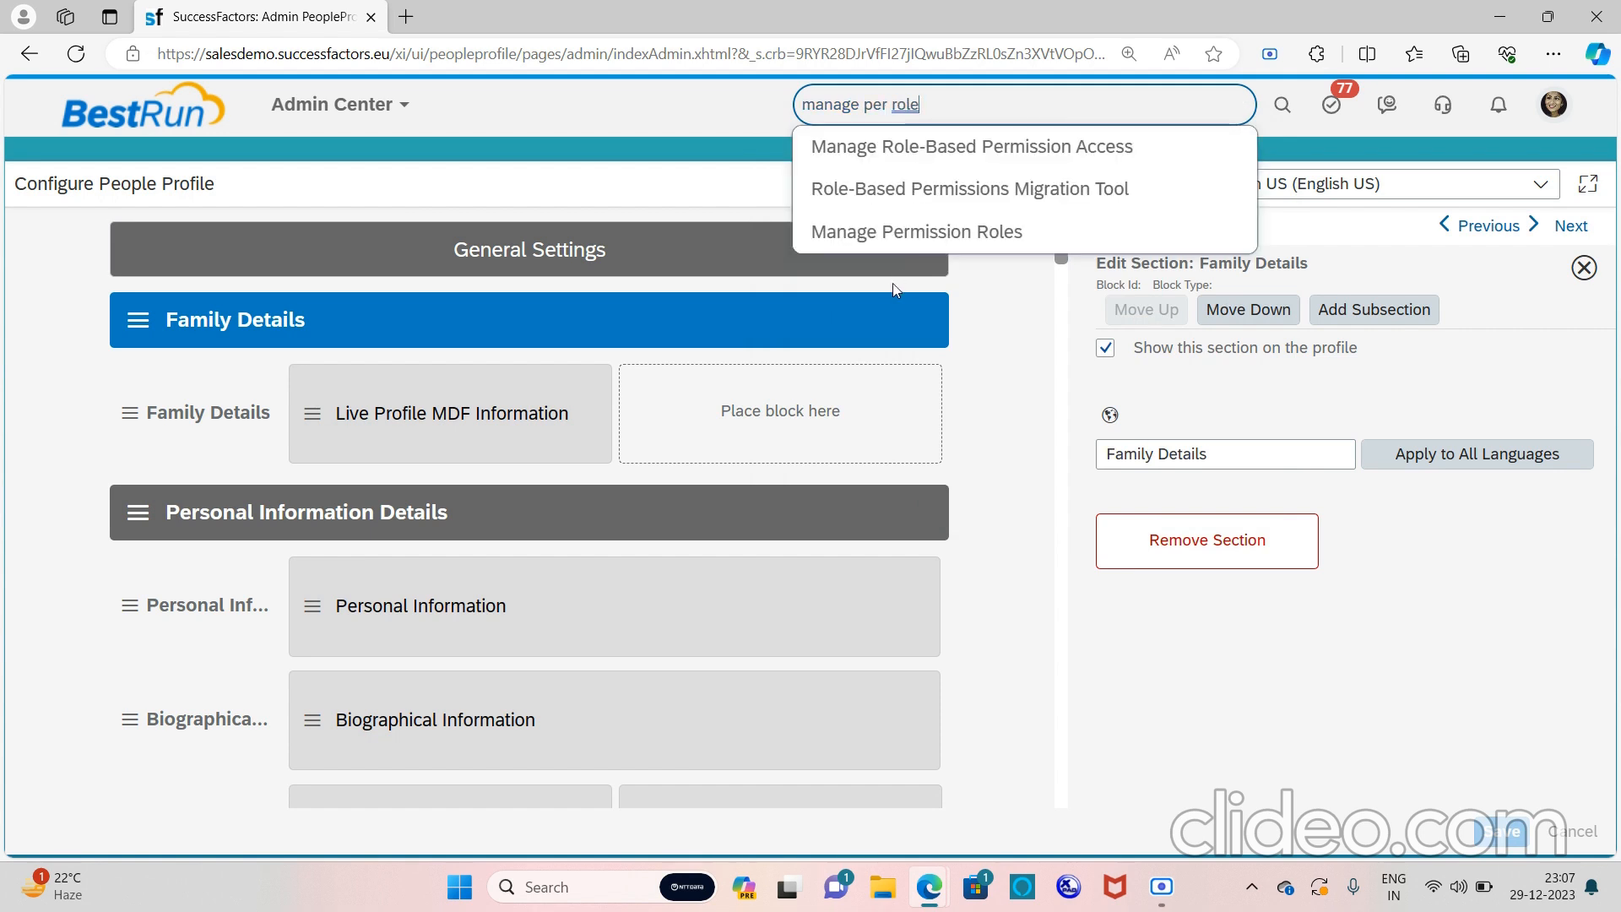
left_click(870, 233)
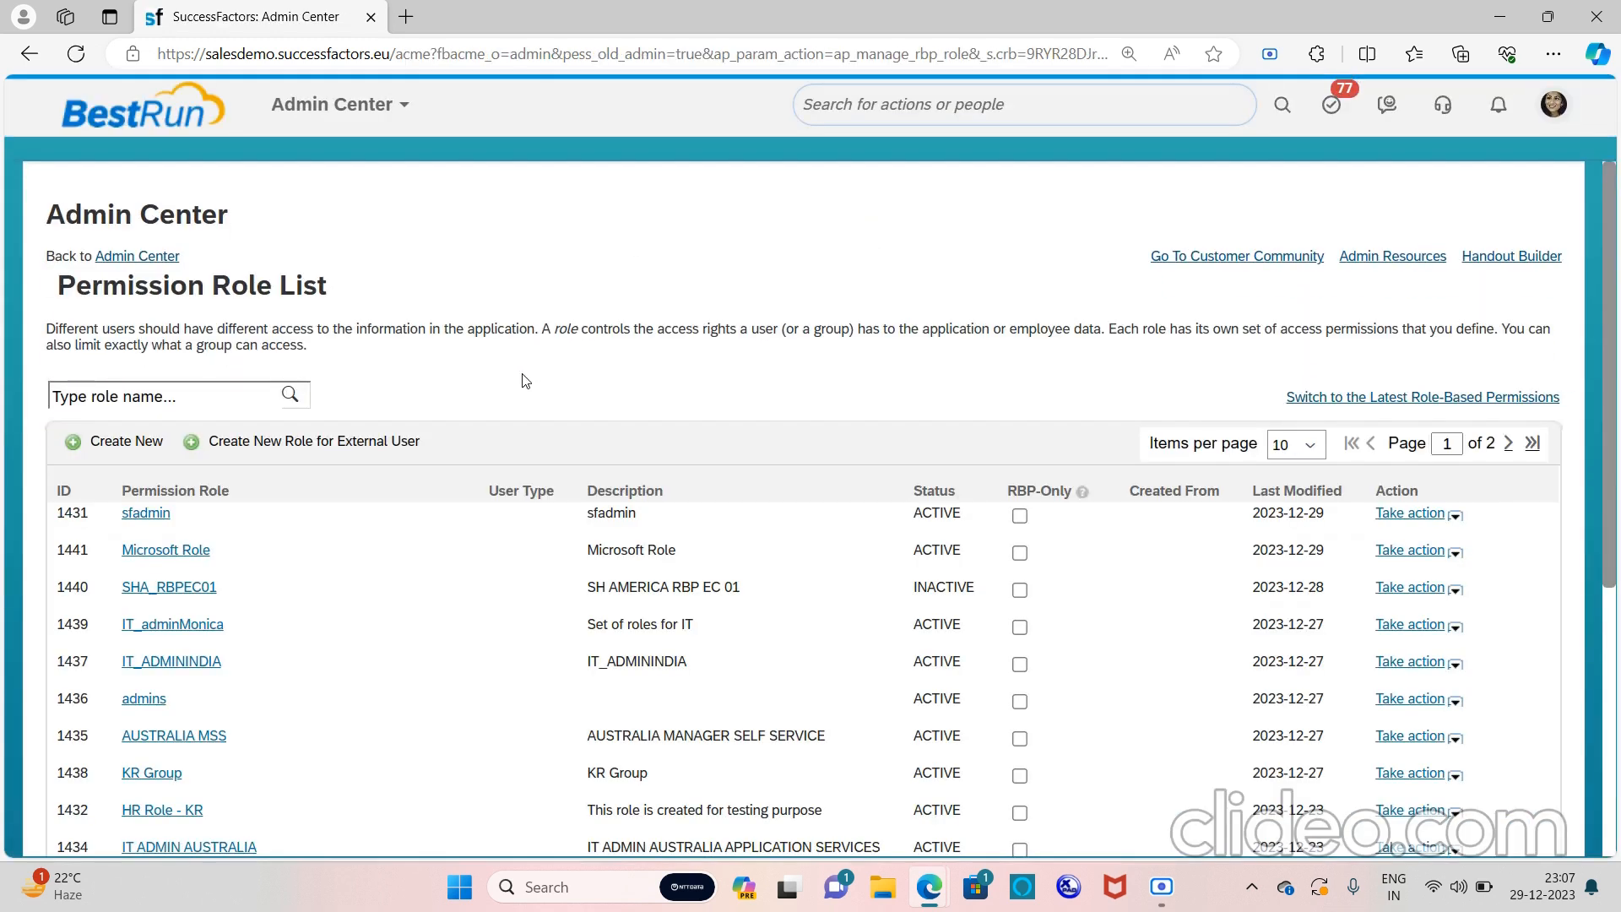
In the sfadmin role's permissions, enable viewing Family Details under Employee Views
left_click(138, 515)
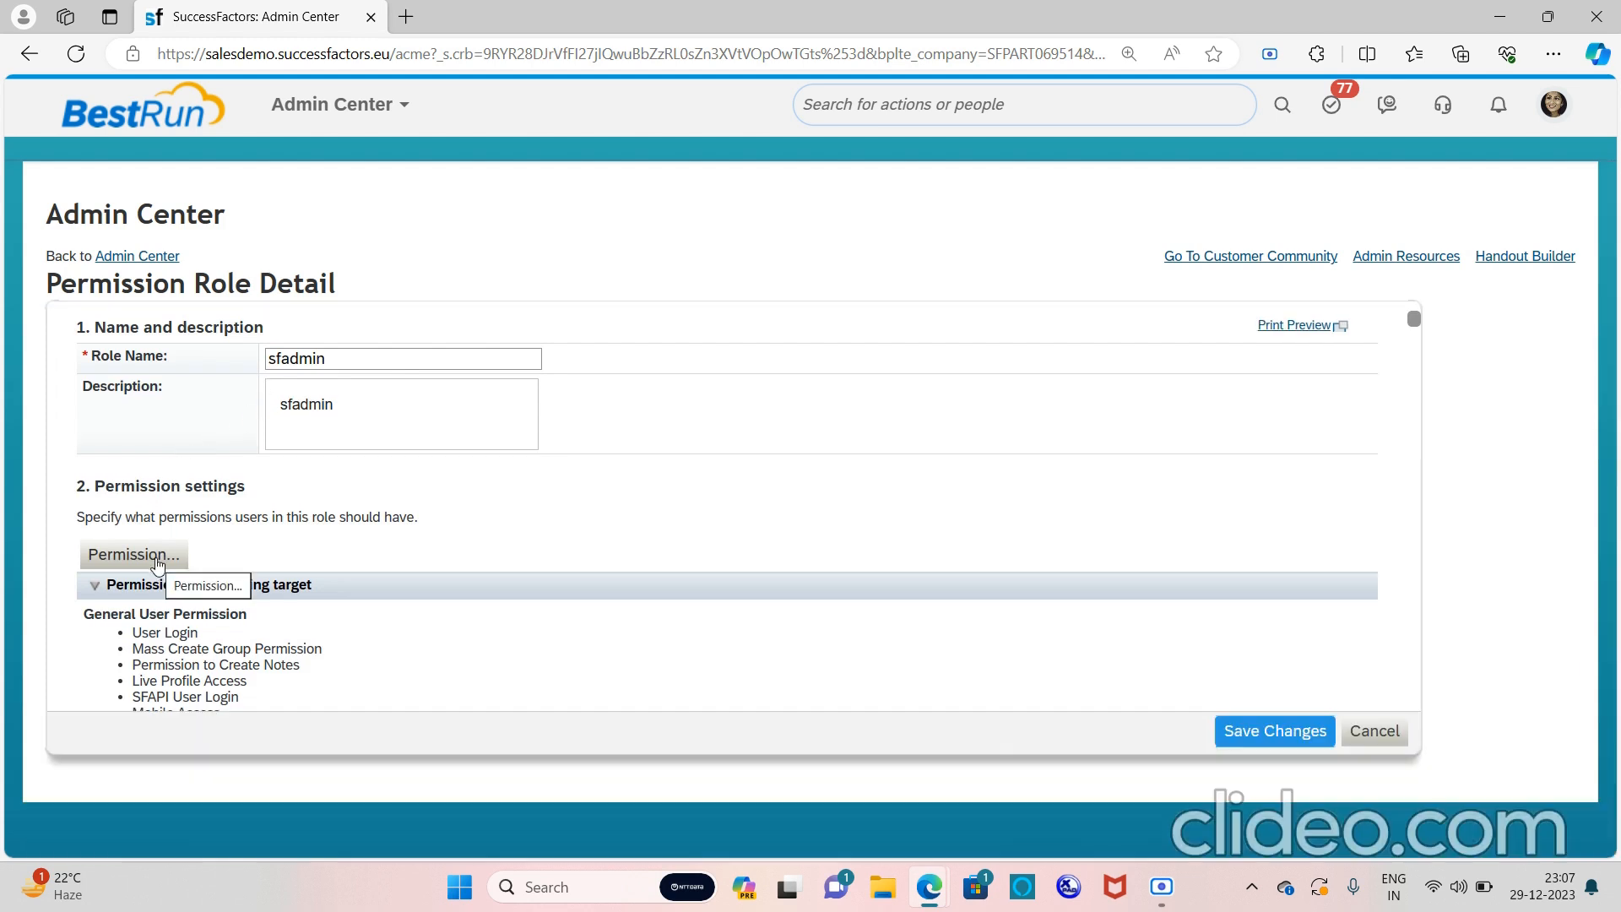
left_click(157, 560)
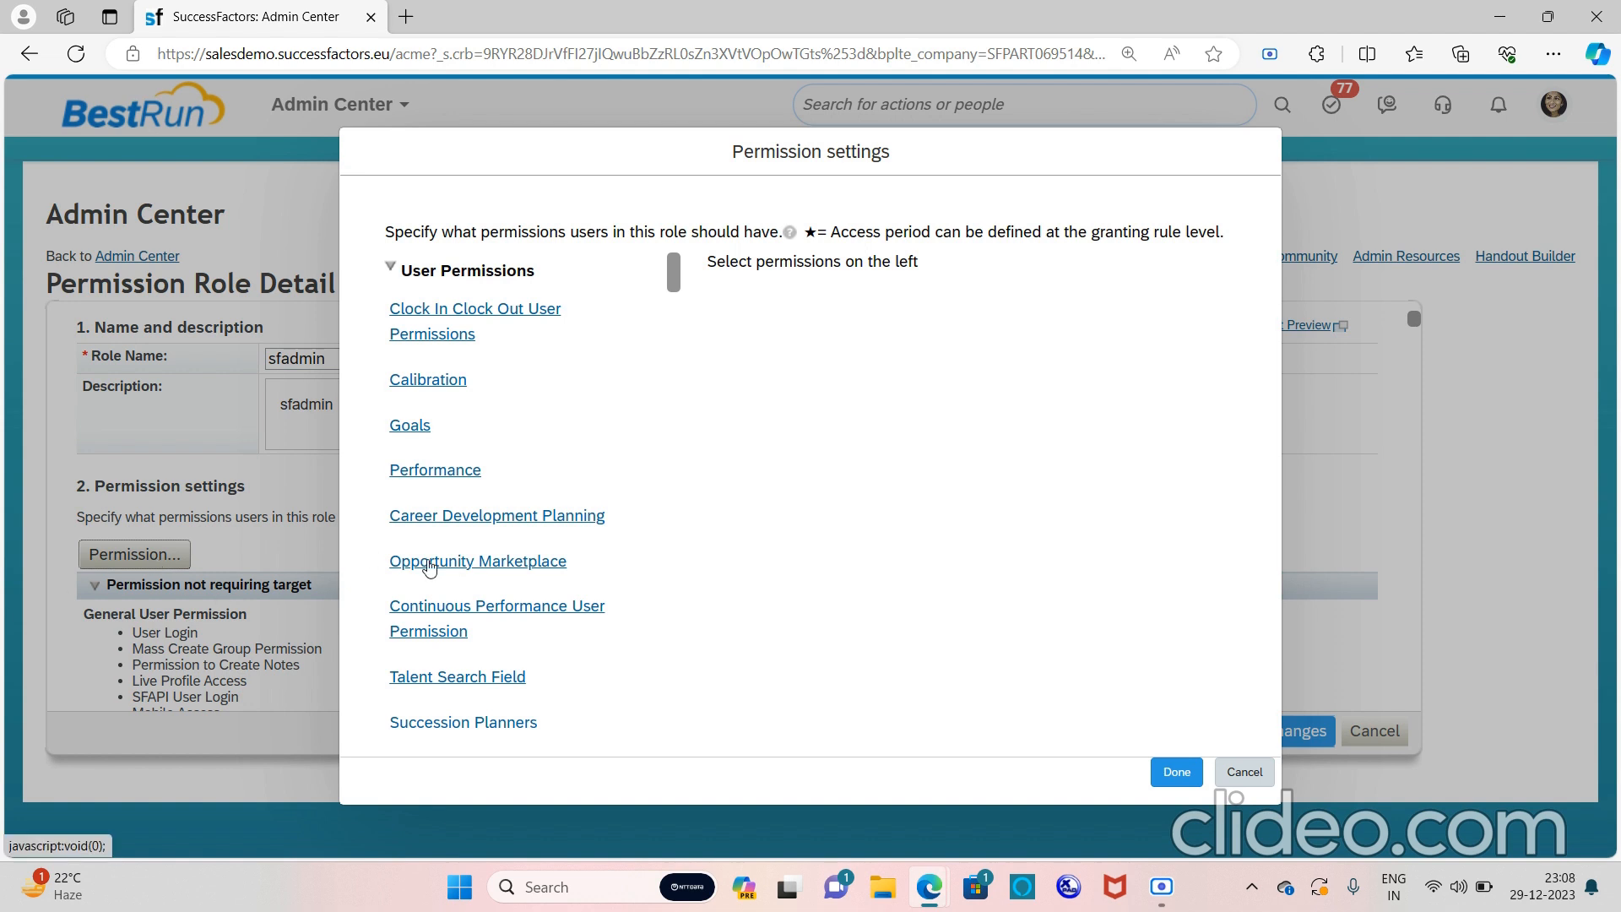
scroll(430, 567, "down", 2)
scroll(430, 568, "down", 2)
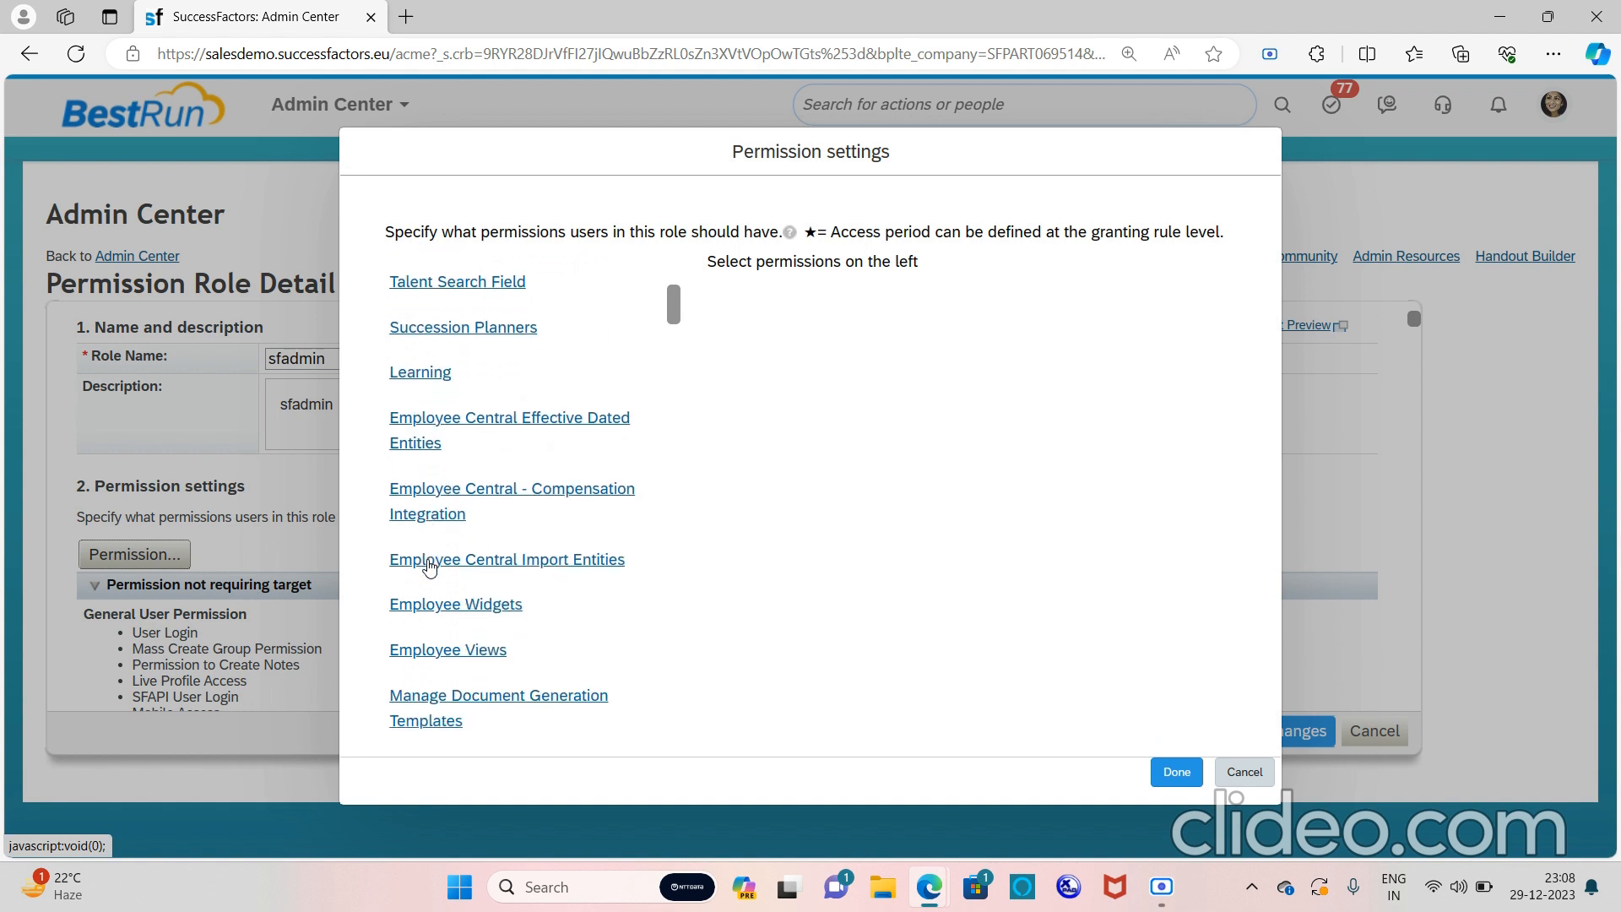
left_click(460, 657)
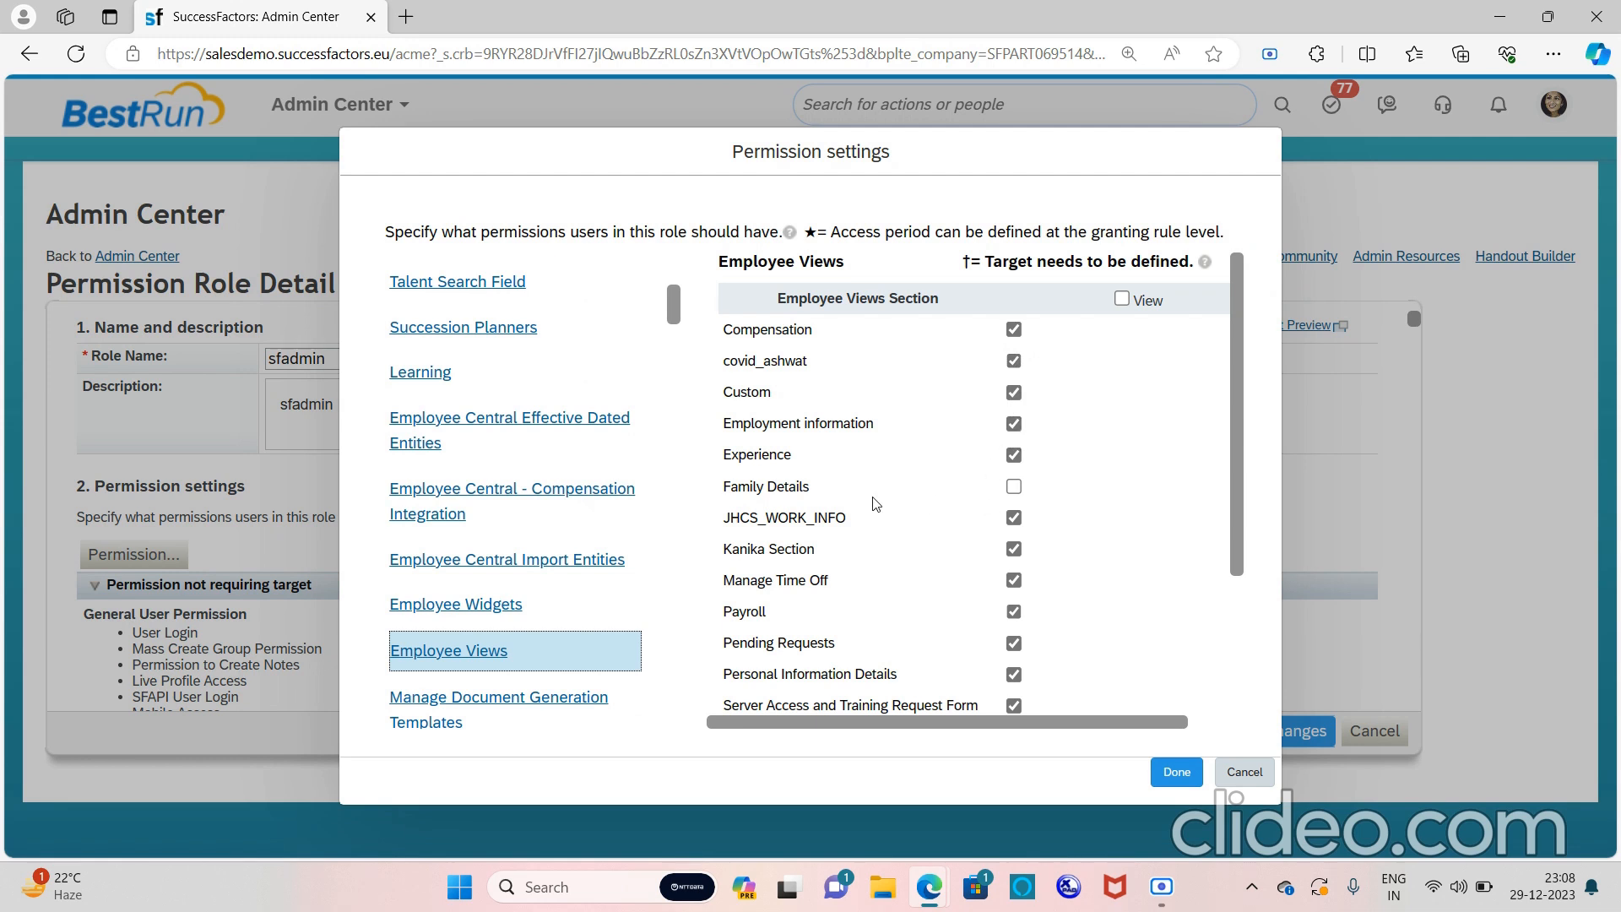
left_click(1015, 488)
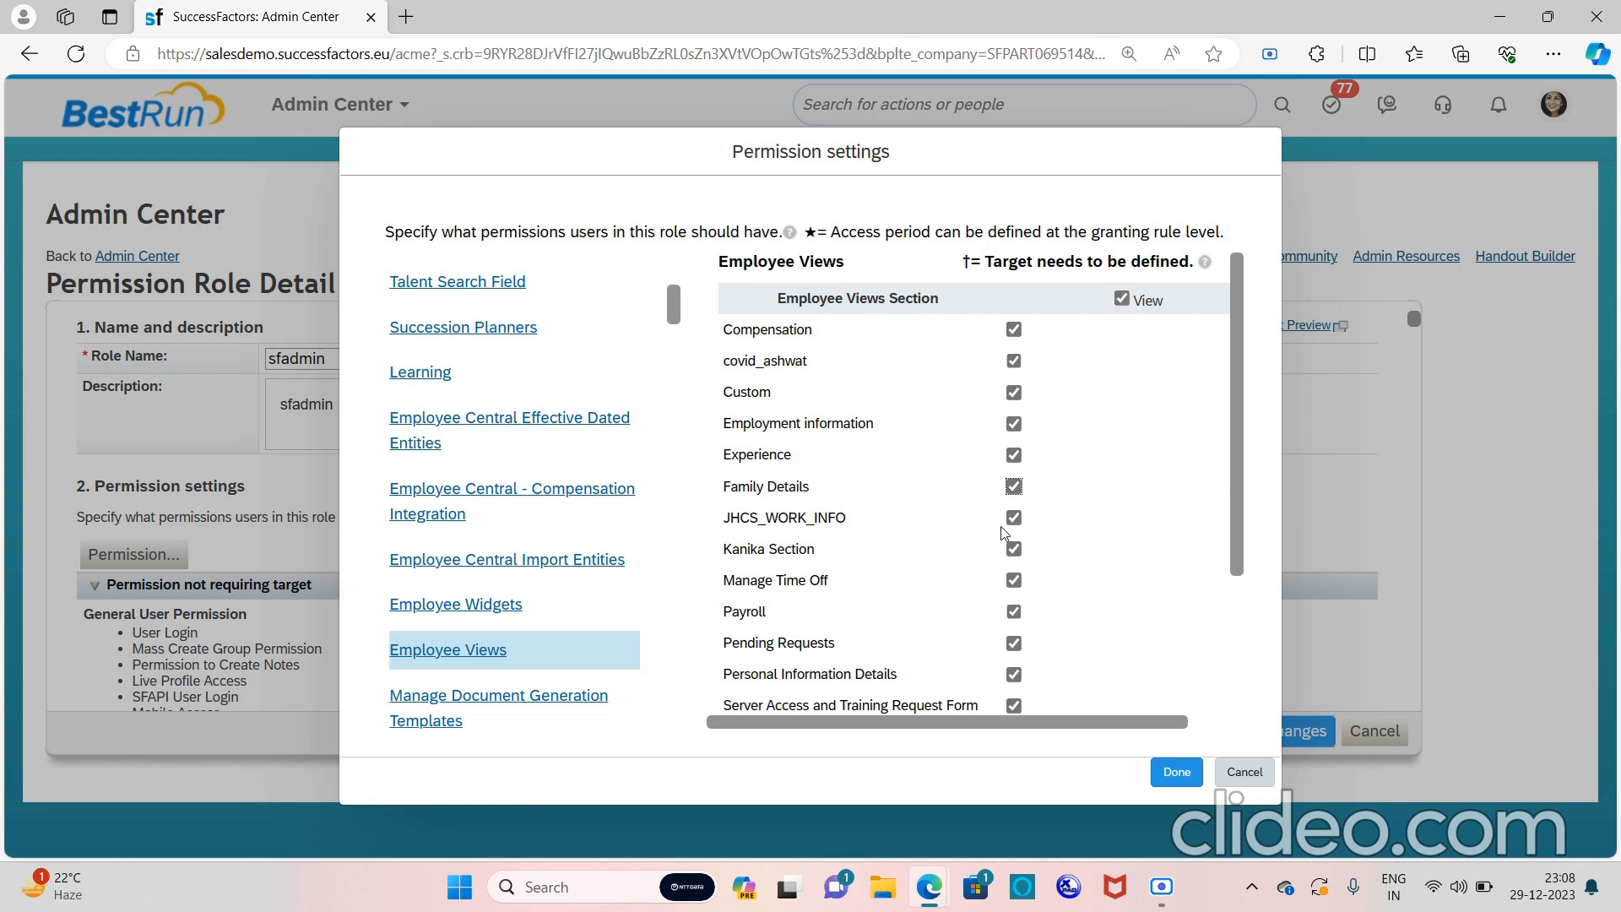
left_click(1177, 772)
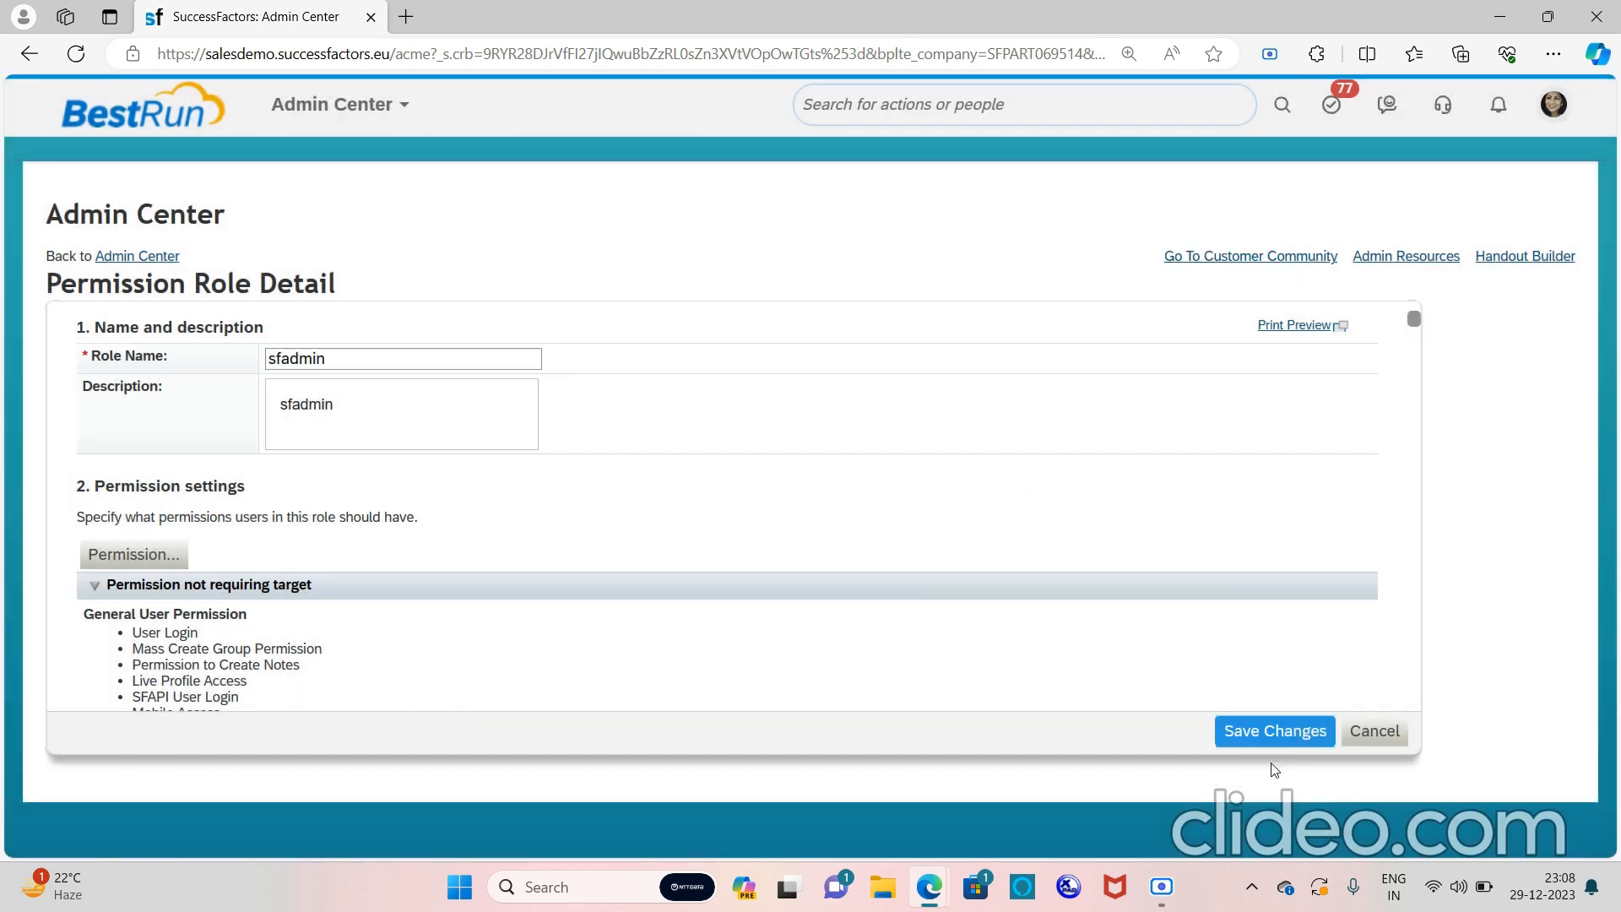
Save the sfadmin role changes and open the employee's profile from the people search
left_click(1305, 742)
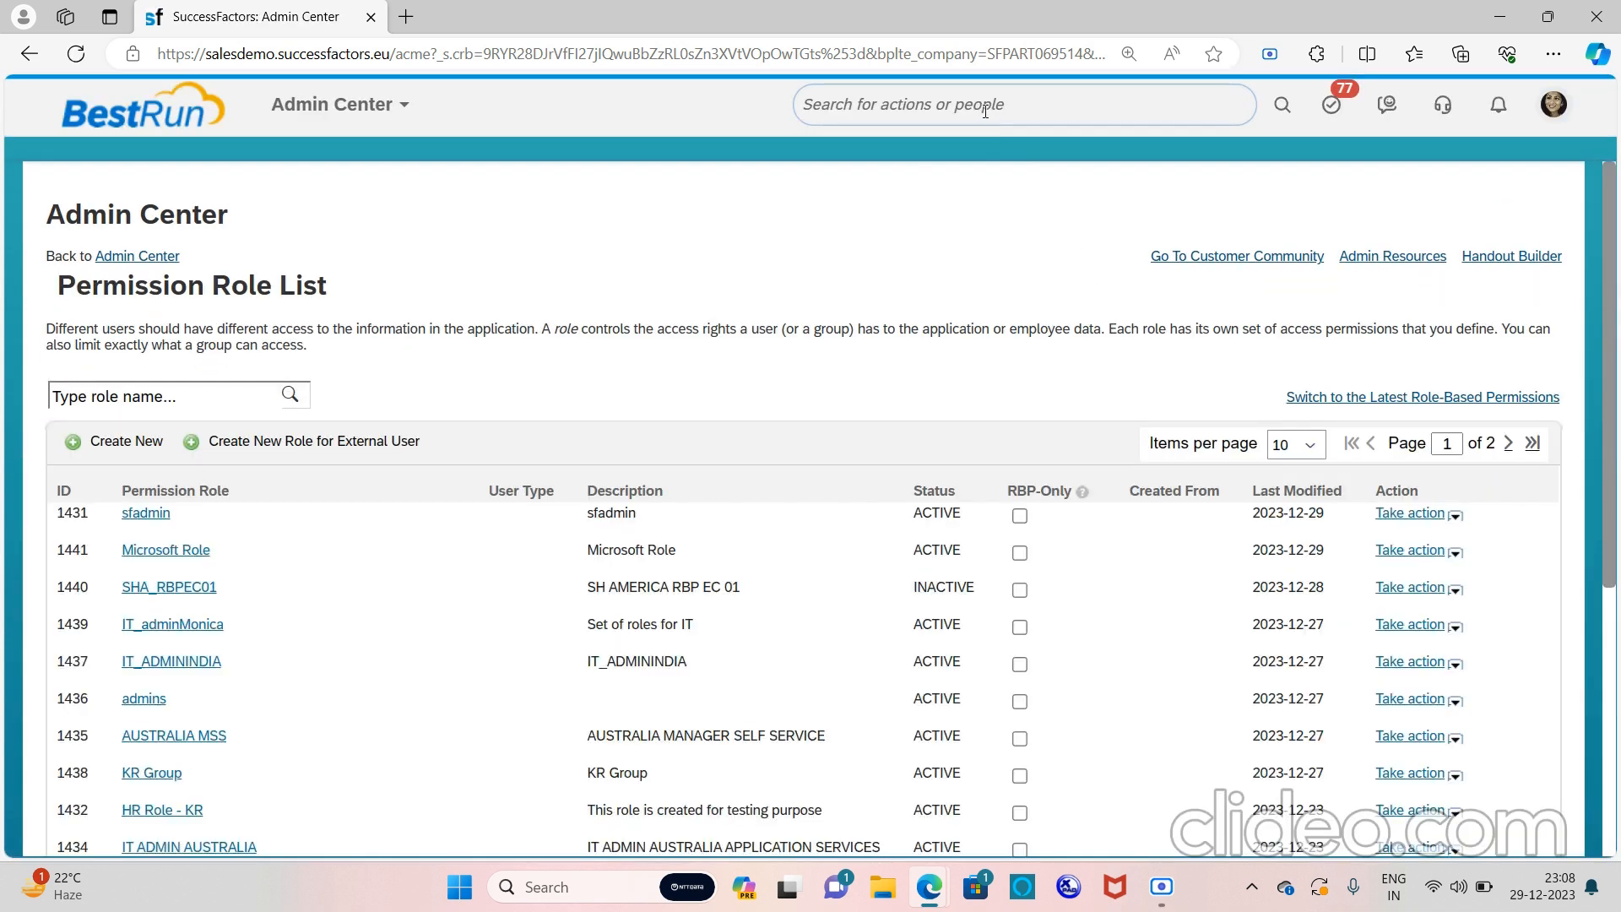
left_click(984, 111)
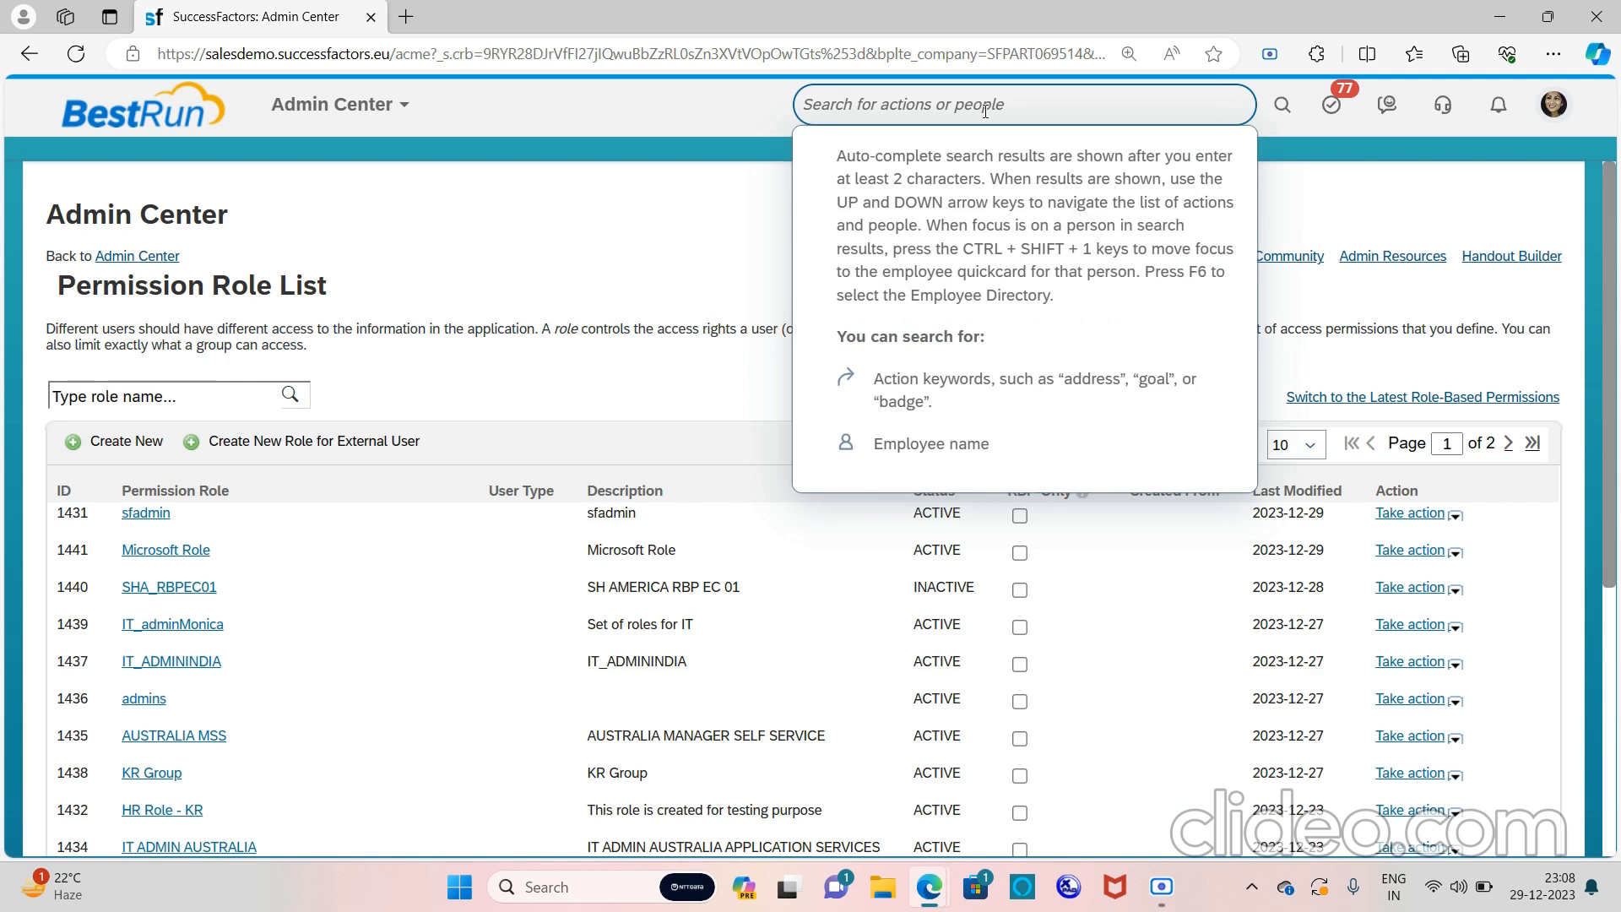
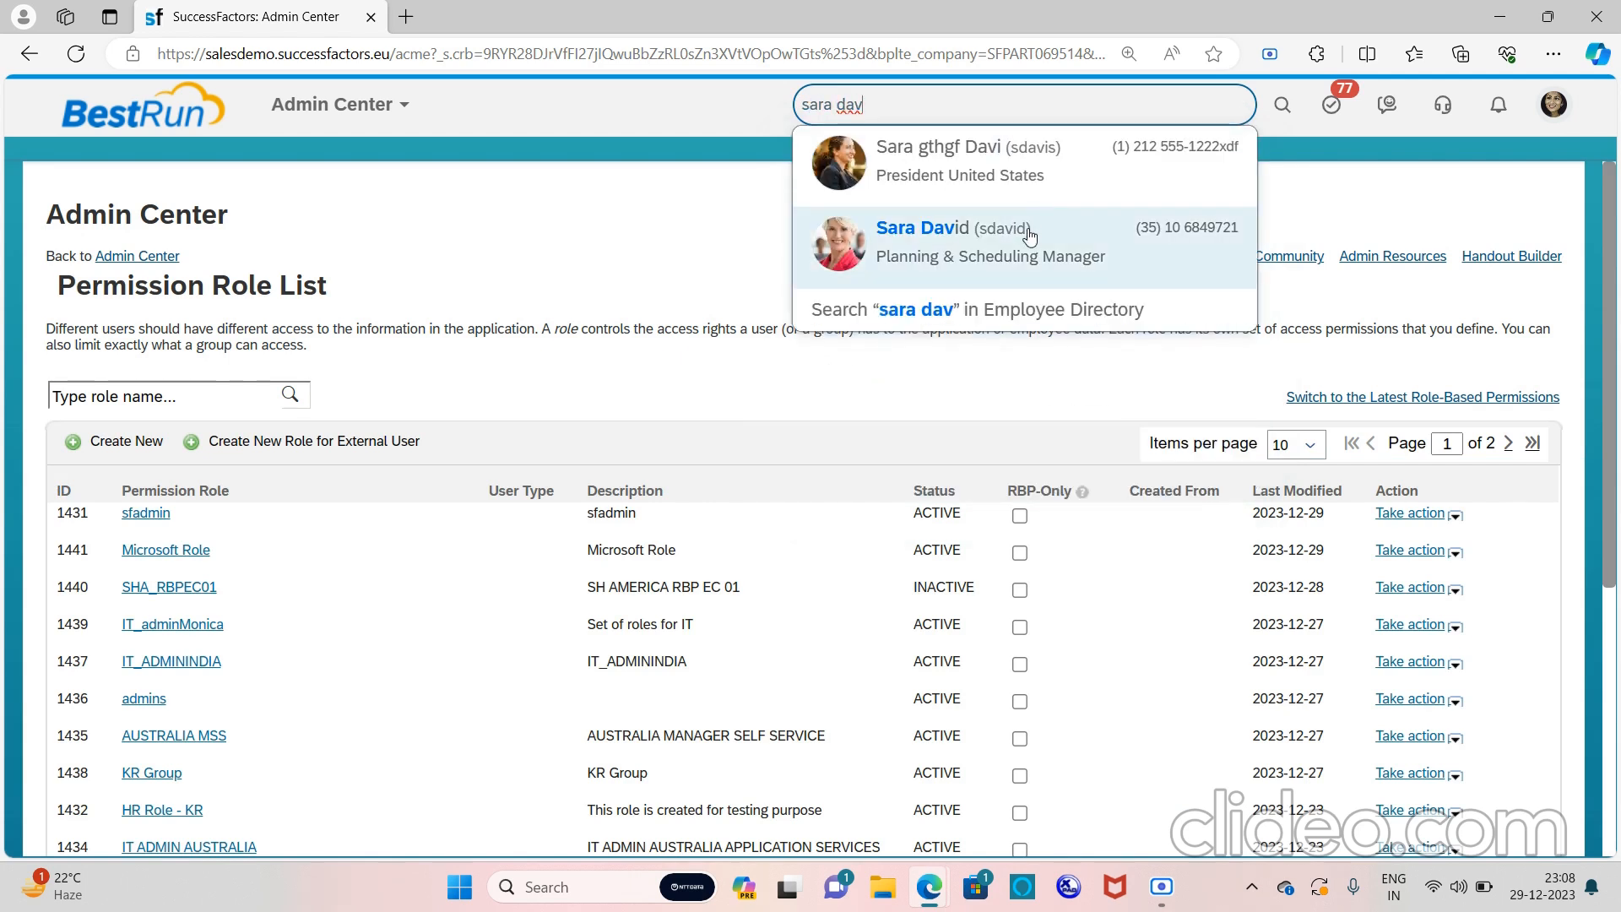
left_click(1030, 240)
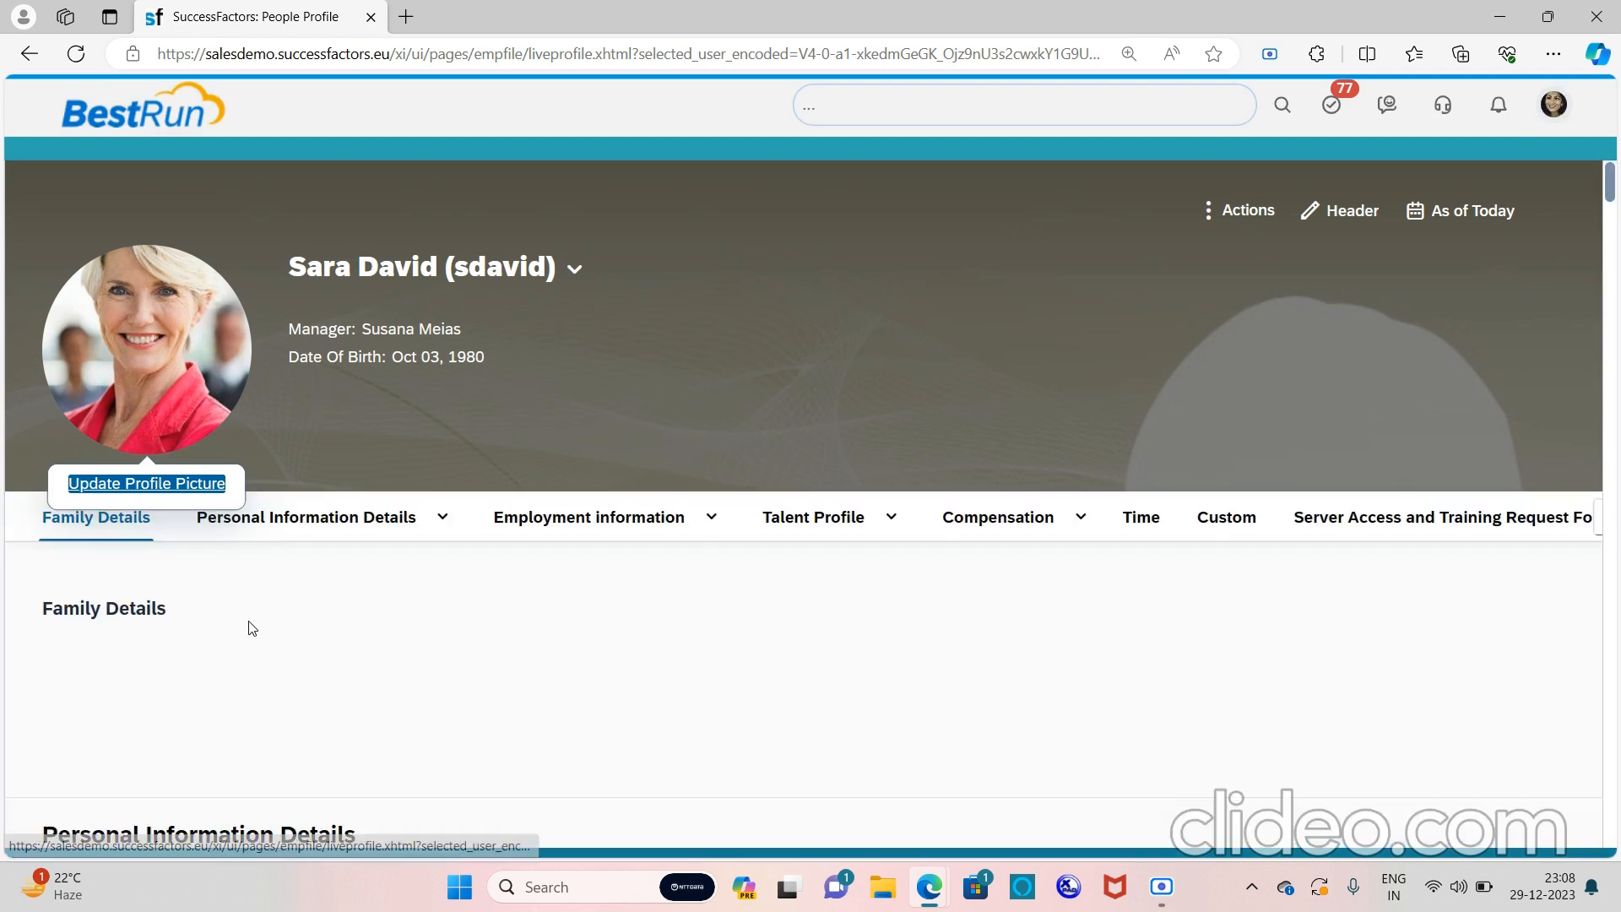
Go to the profile's Family Details section and open the Edit Family Details dialog
left_click(99, 525)
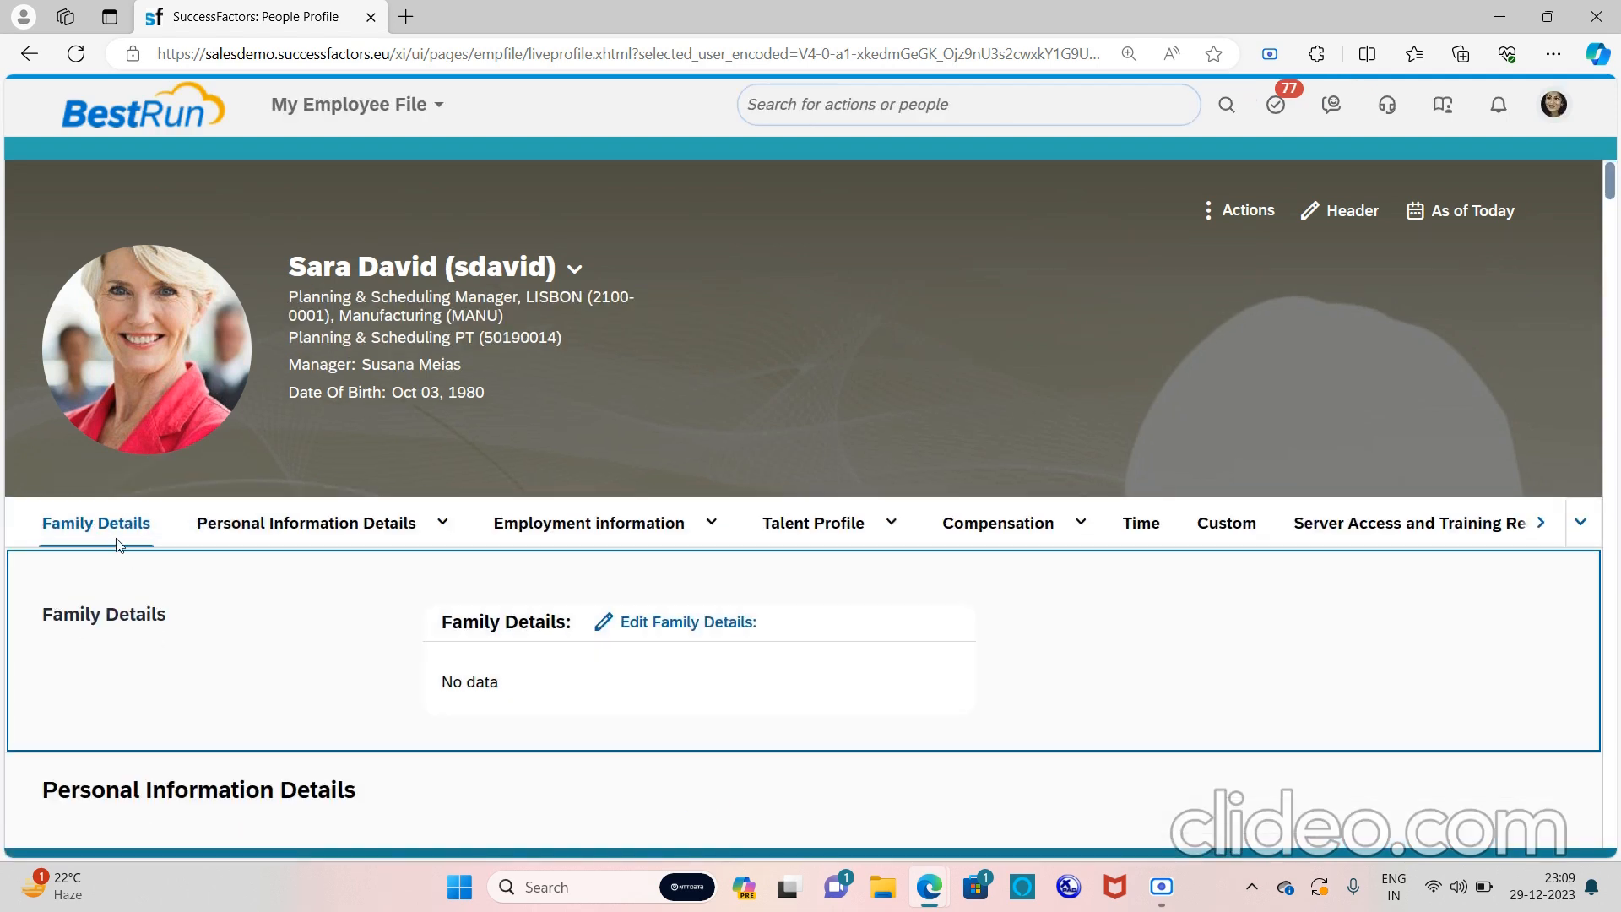
left_click(306, 534)
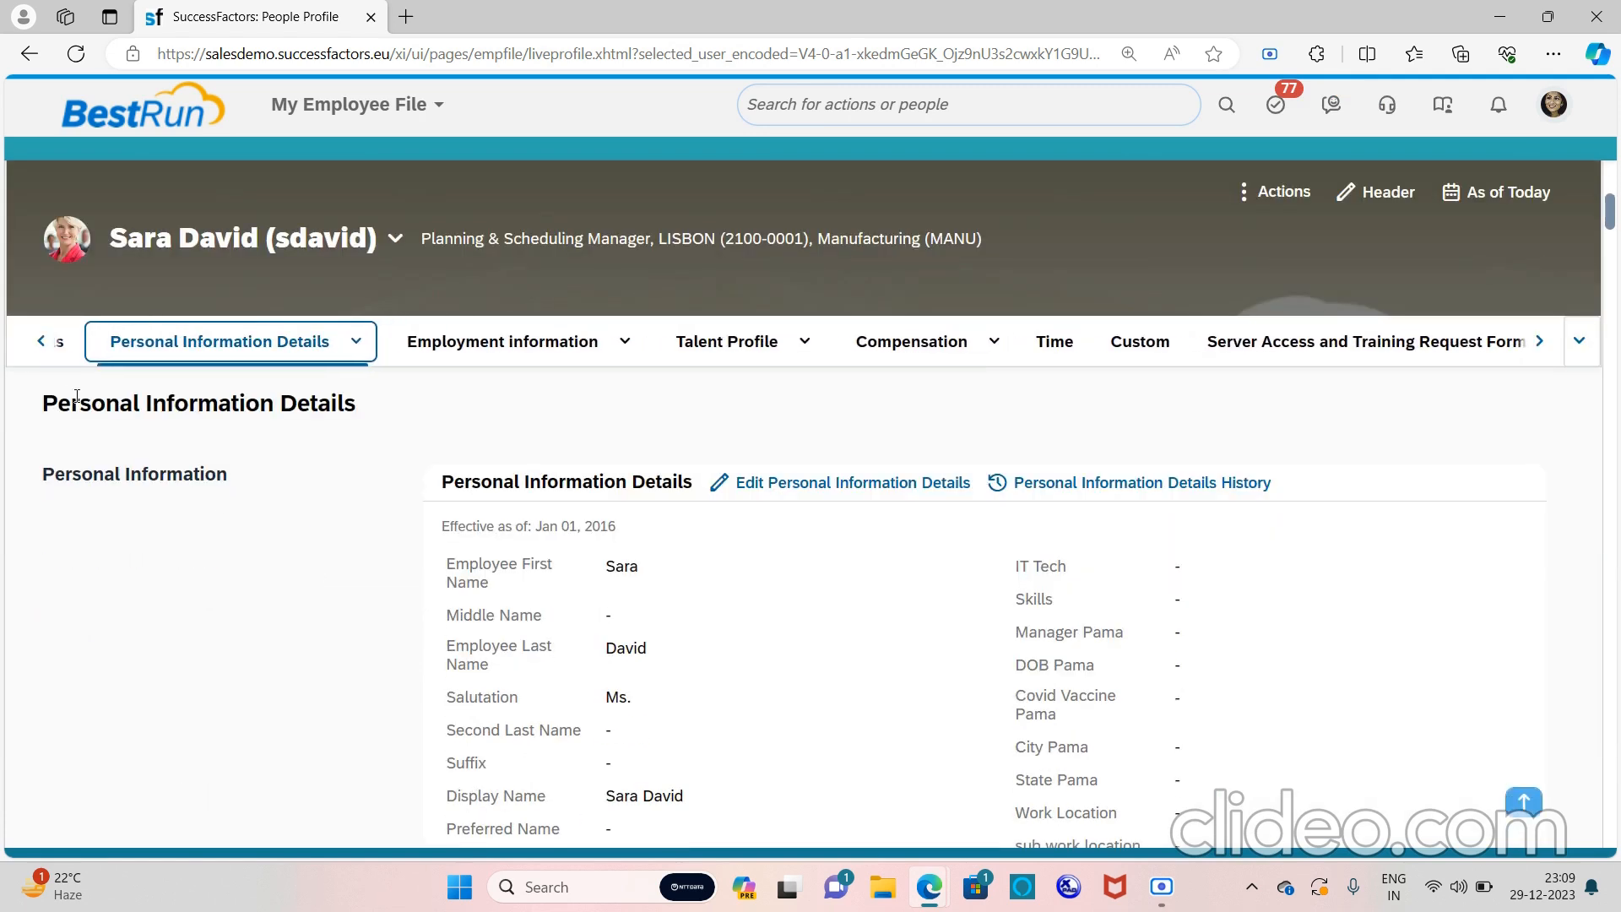
left_click(41, 344)
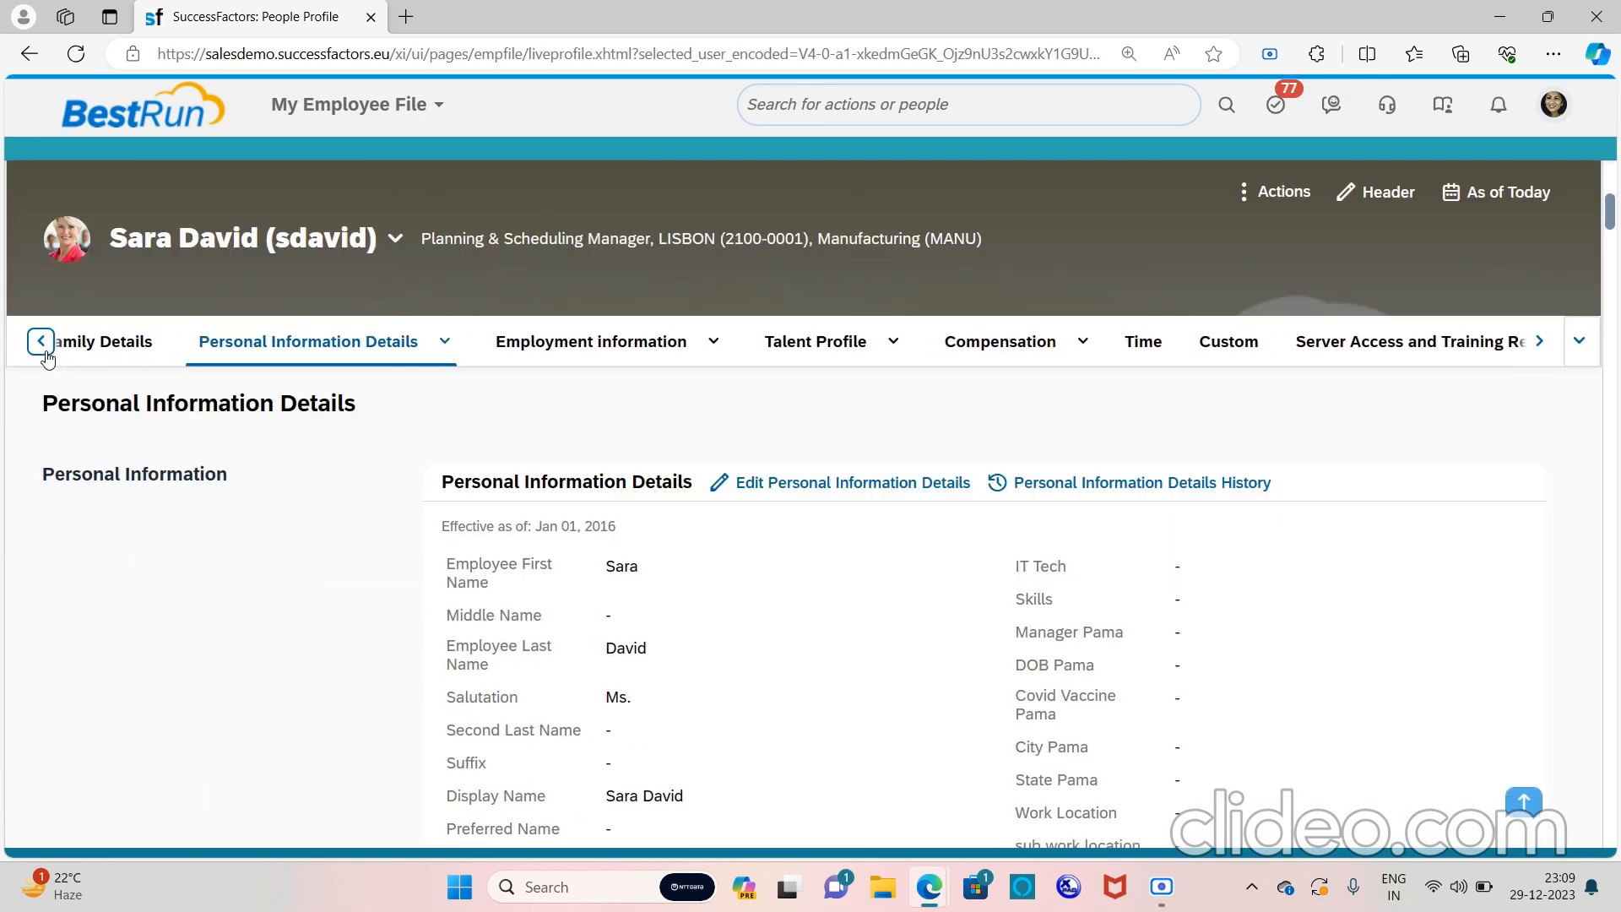
left_click(102, 343)
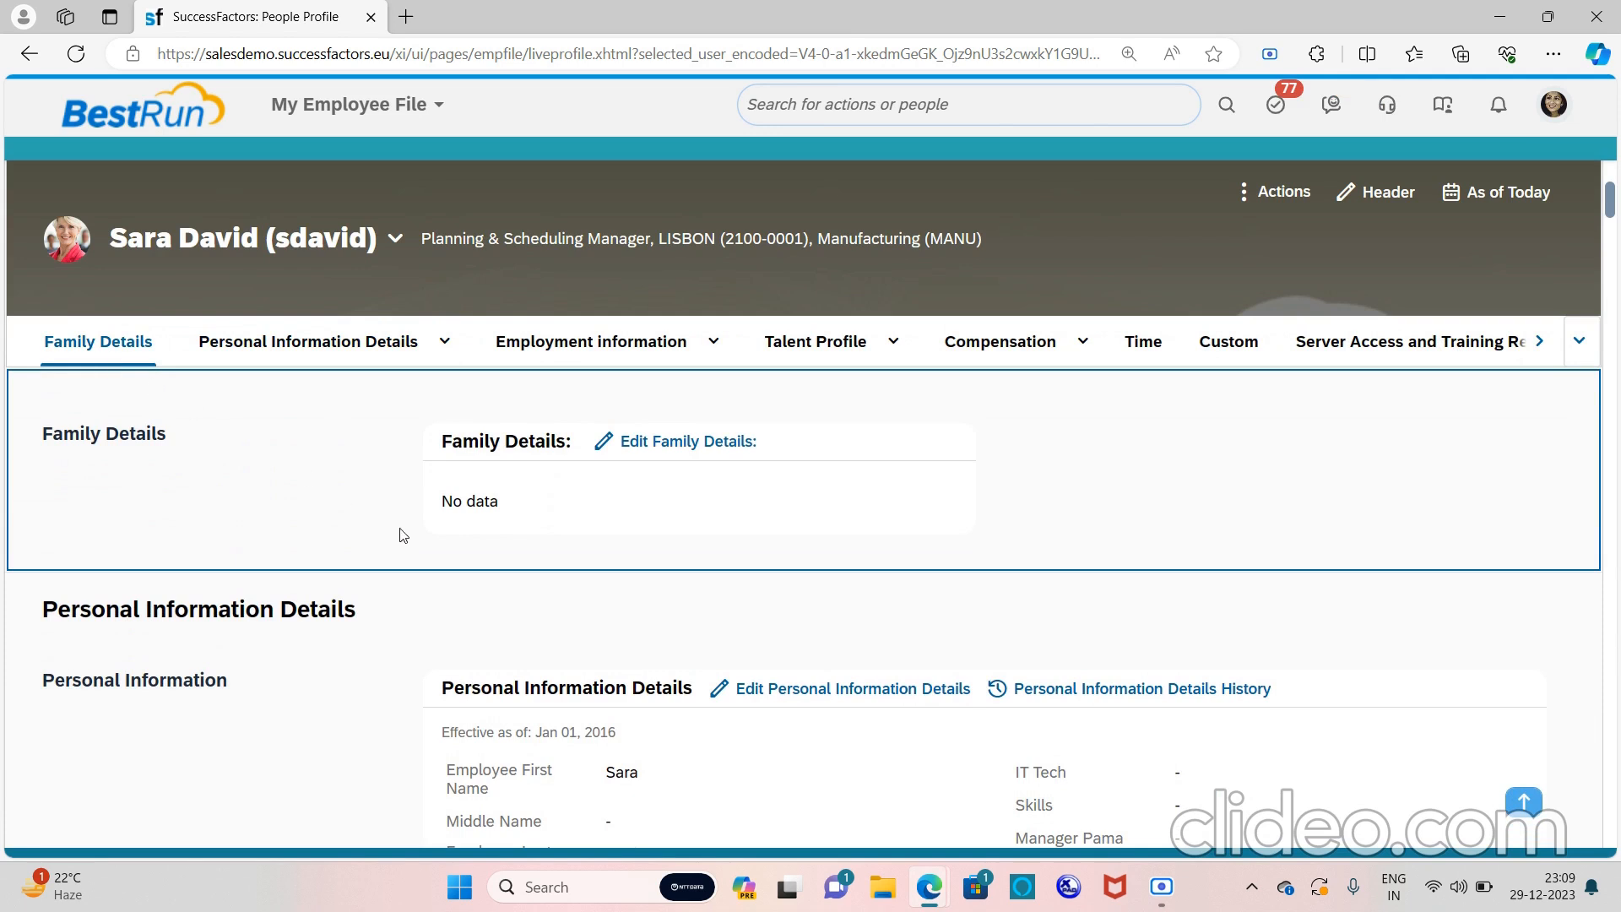
left_click(660, 452)
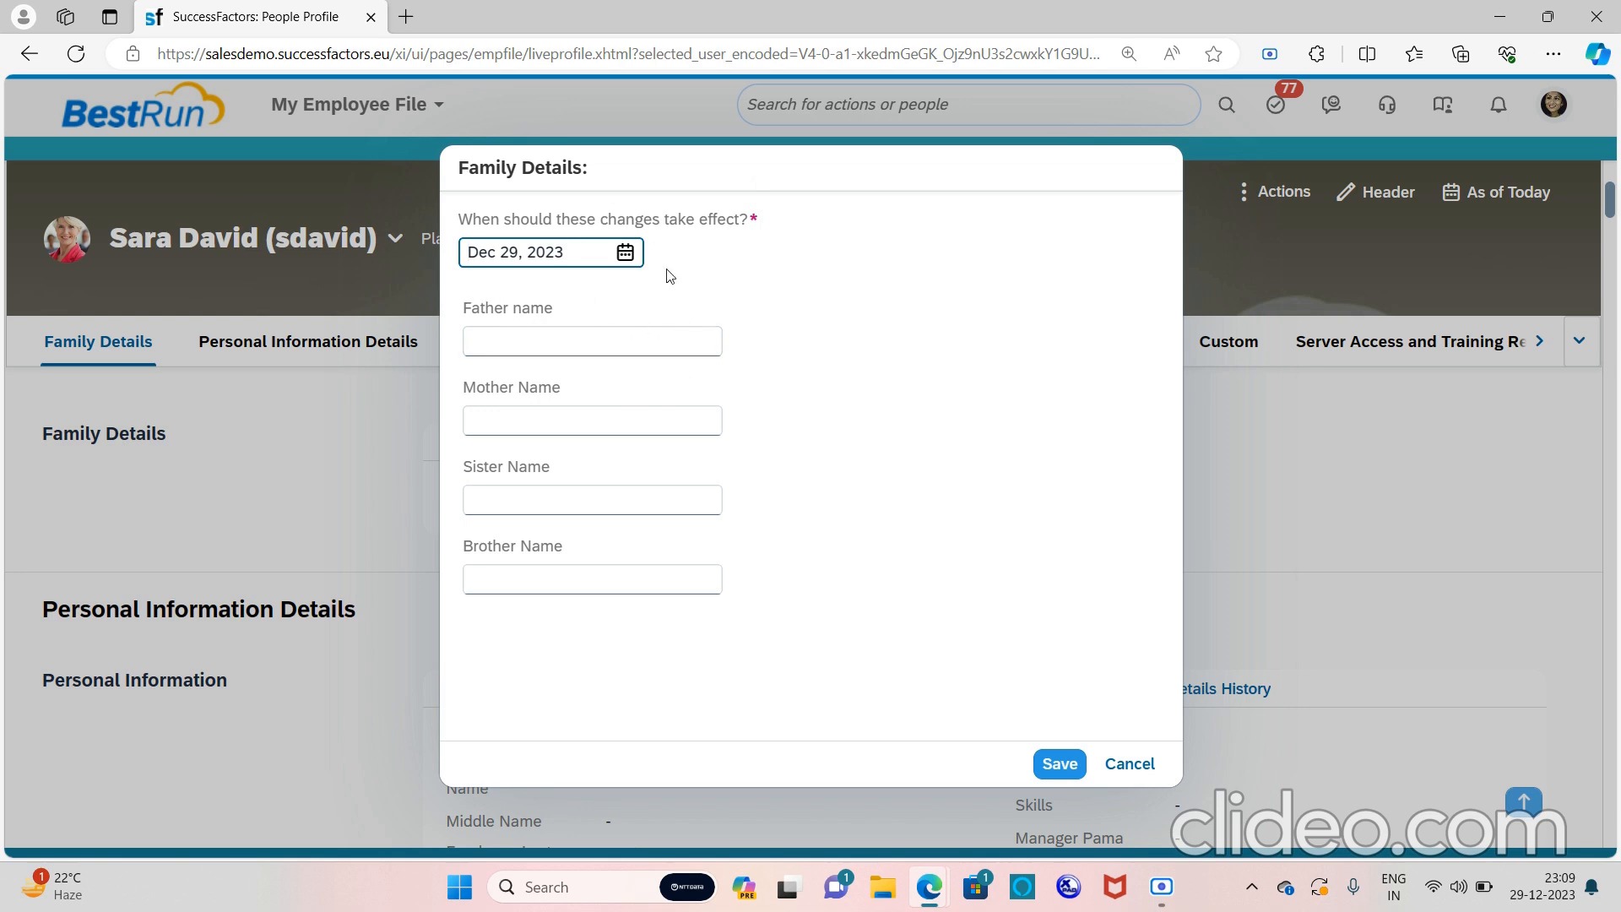
Set the effective date to Dec 28, 2023, enter father, mother, sister and brother names, and save
left_click(625, 253)
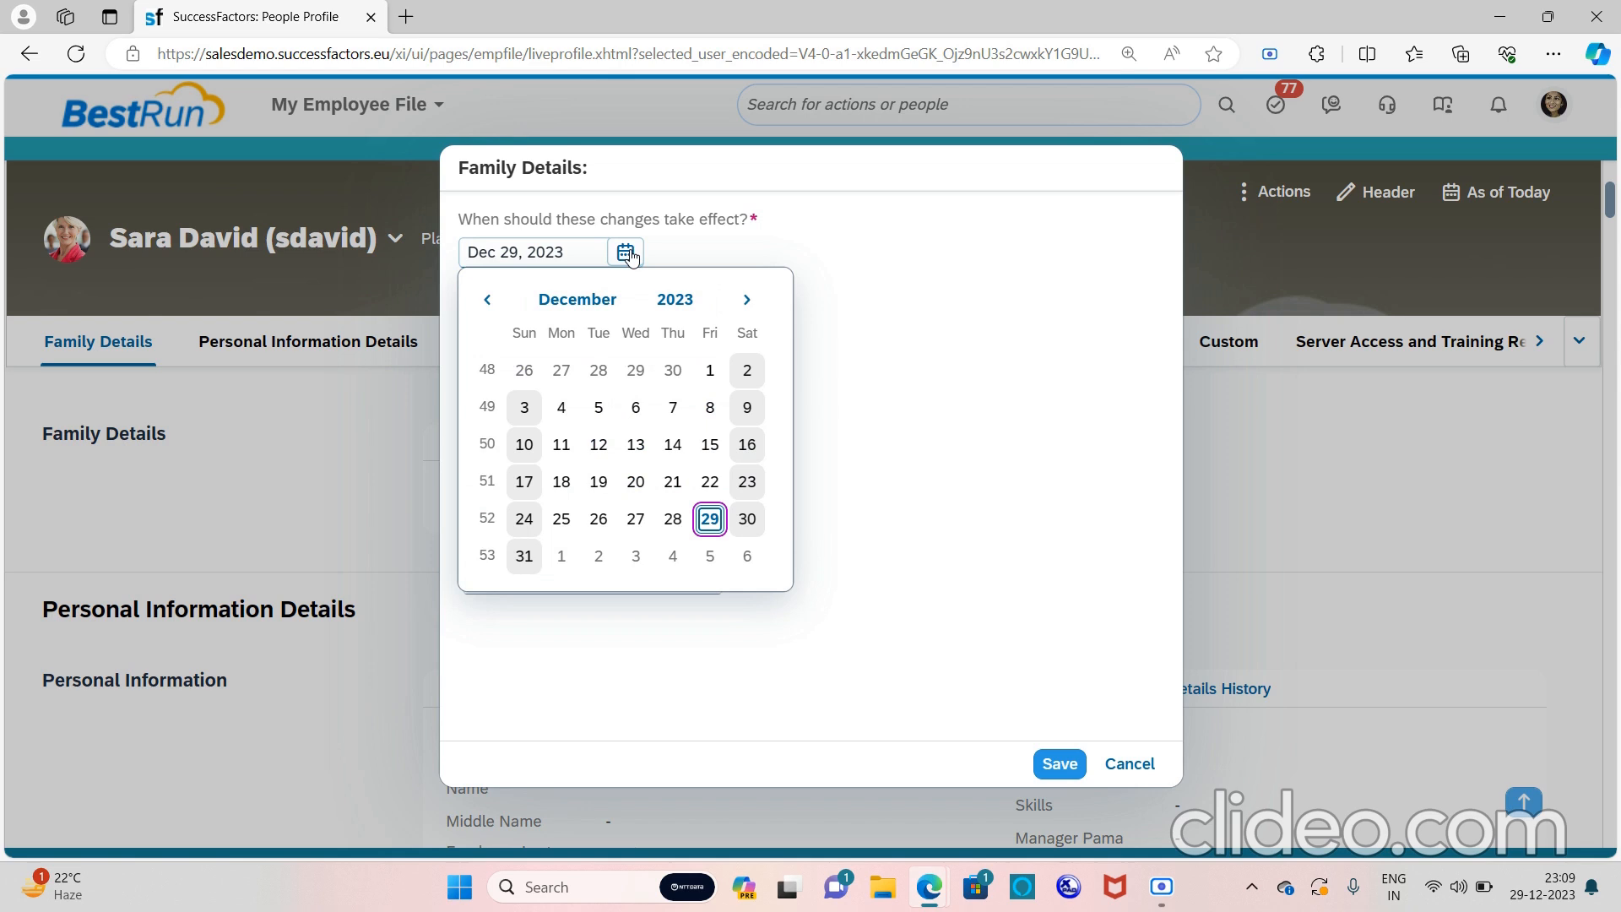
left_click(677, 522)
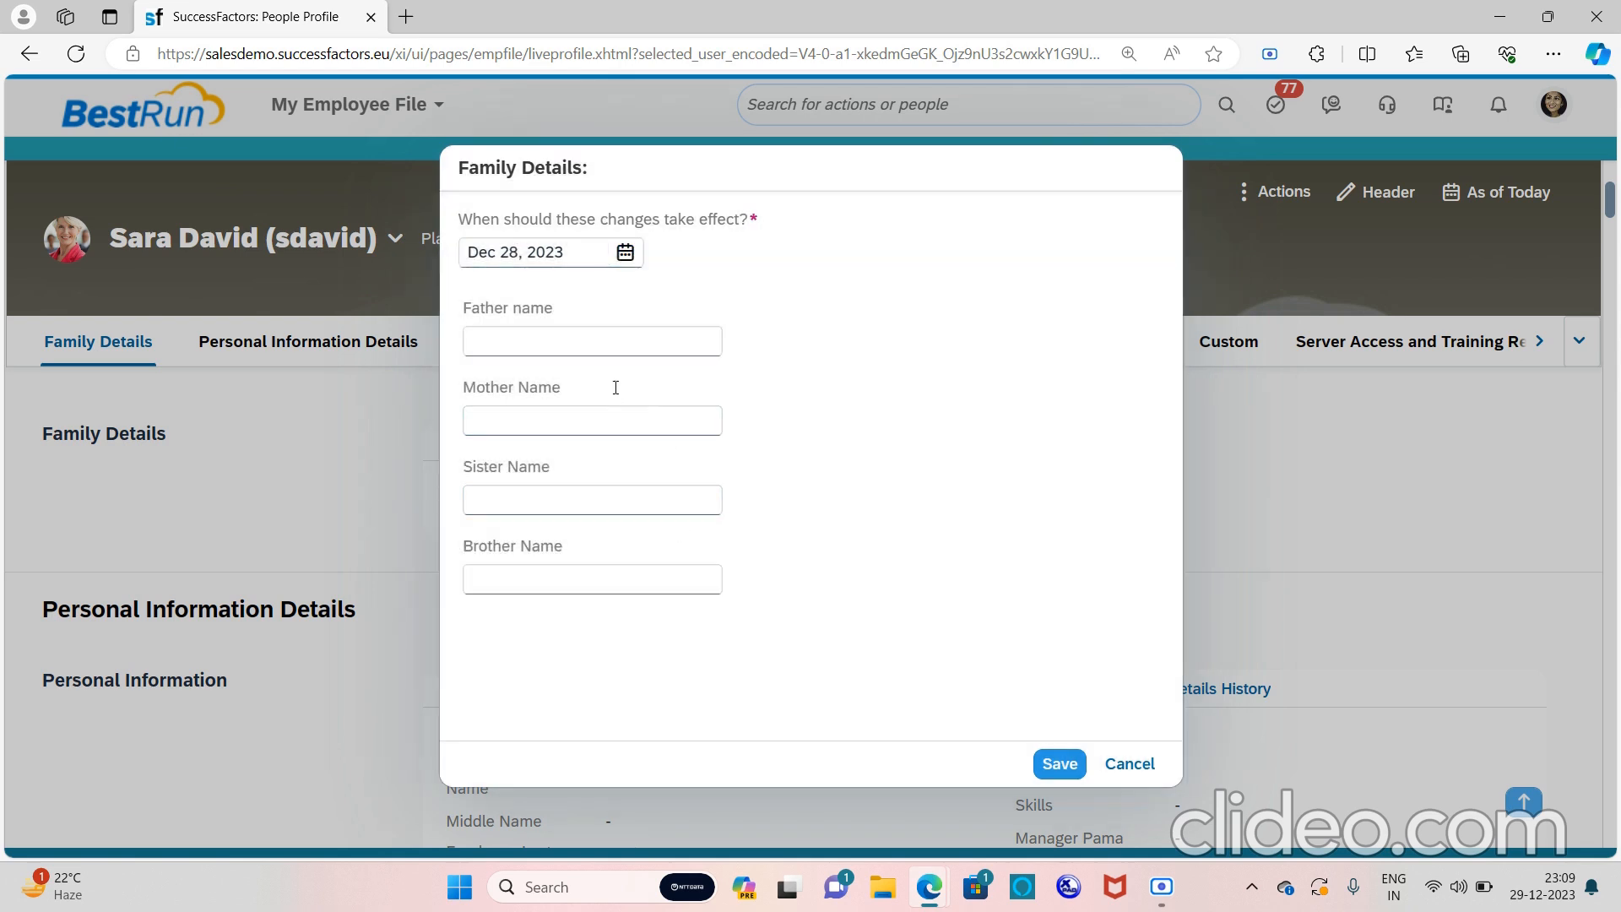
left_click(595, 328)
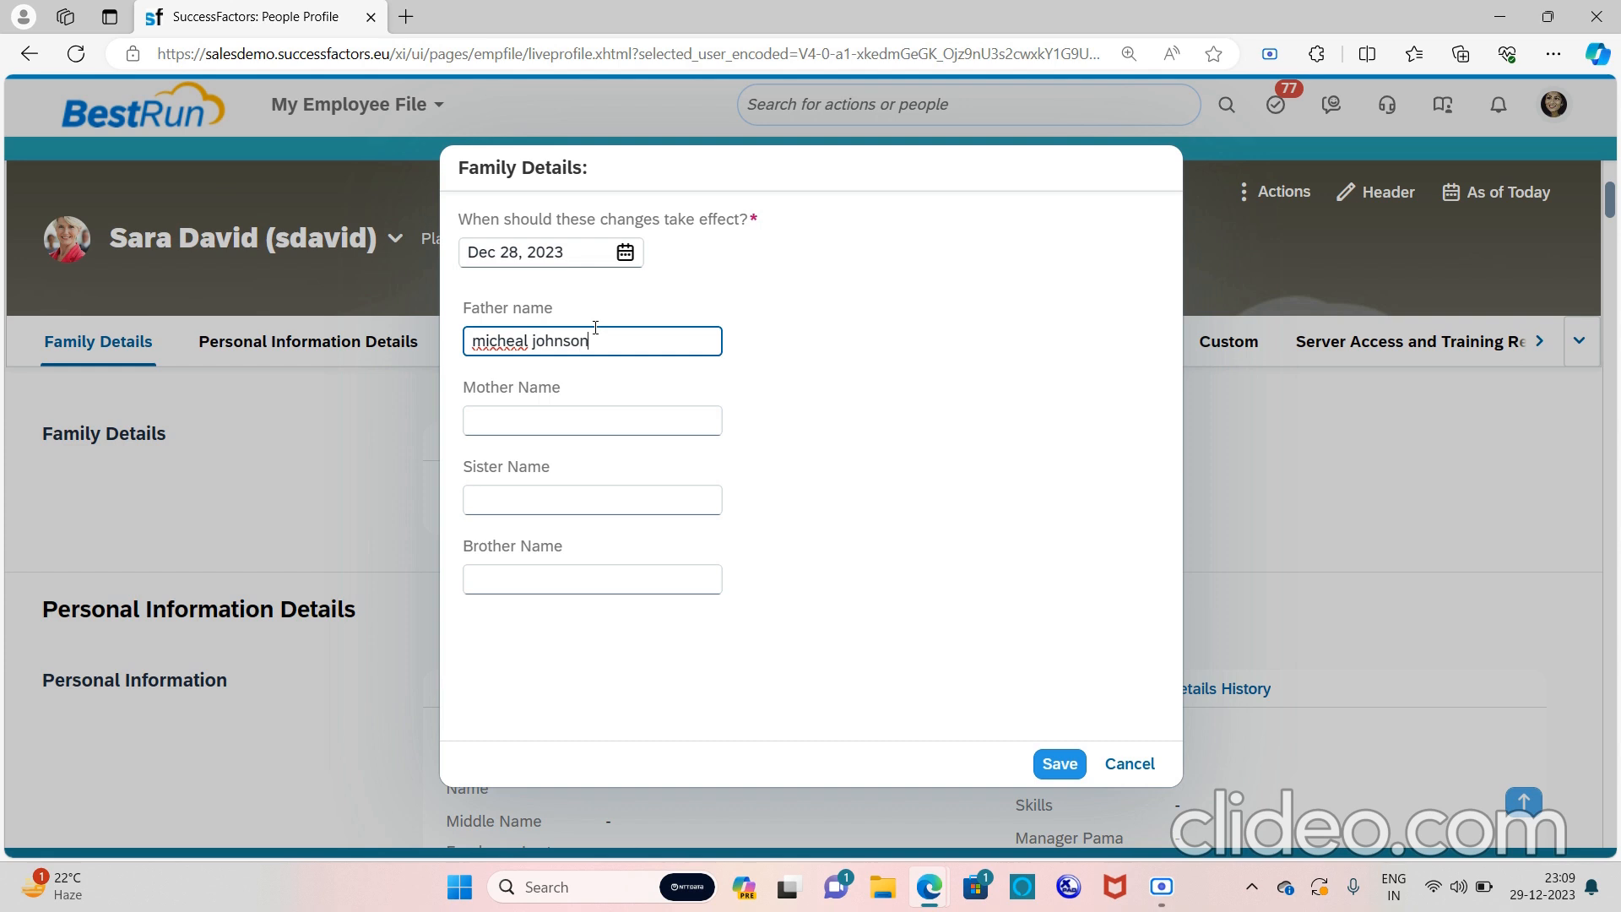
left_click(569, 413)
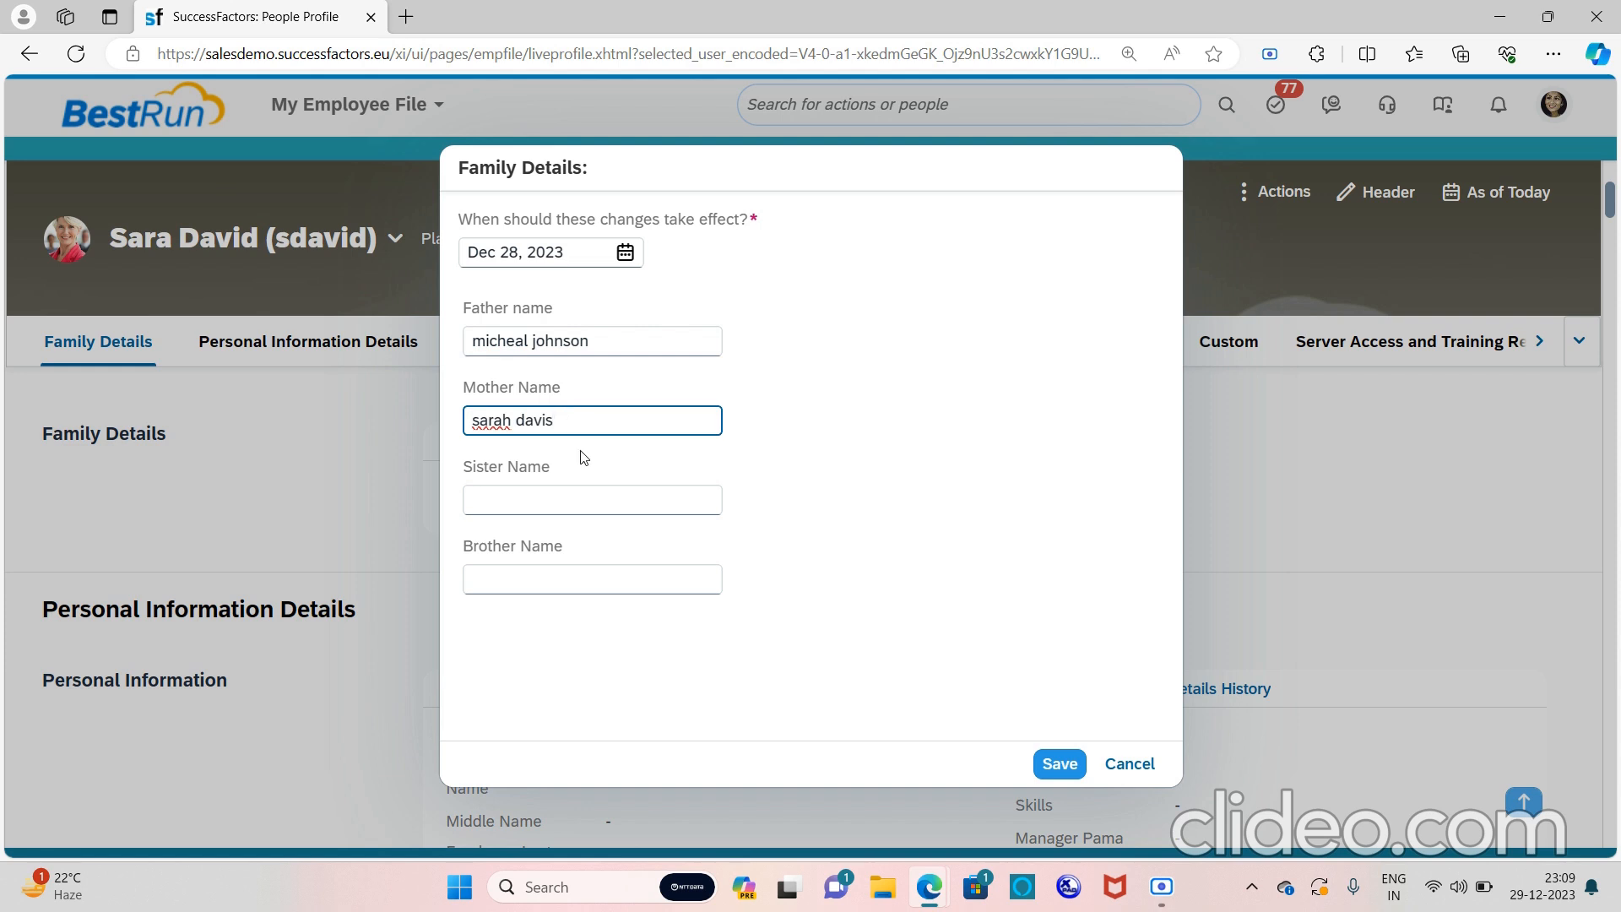
left_click(599, 503)
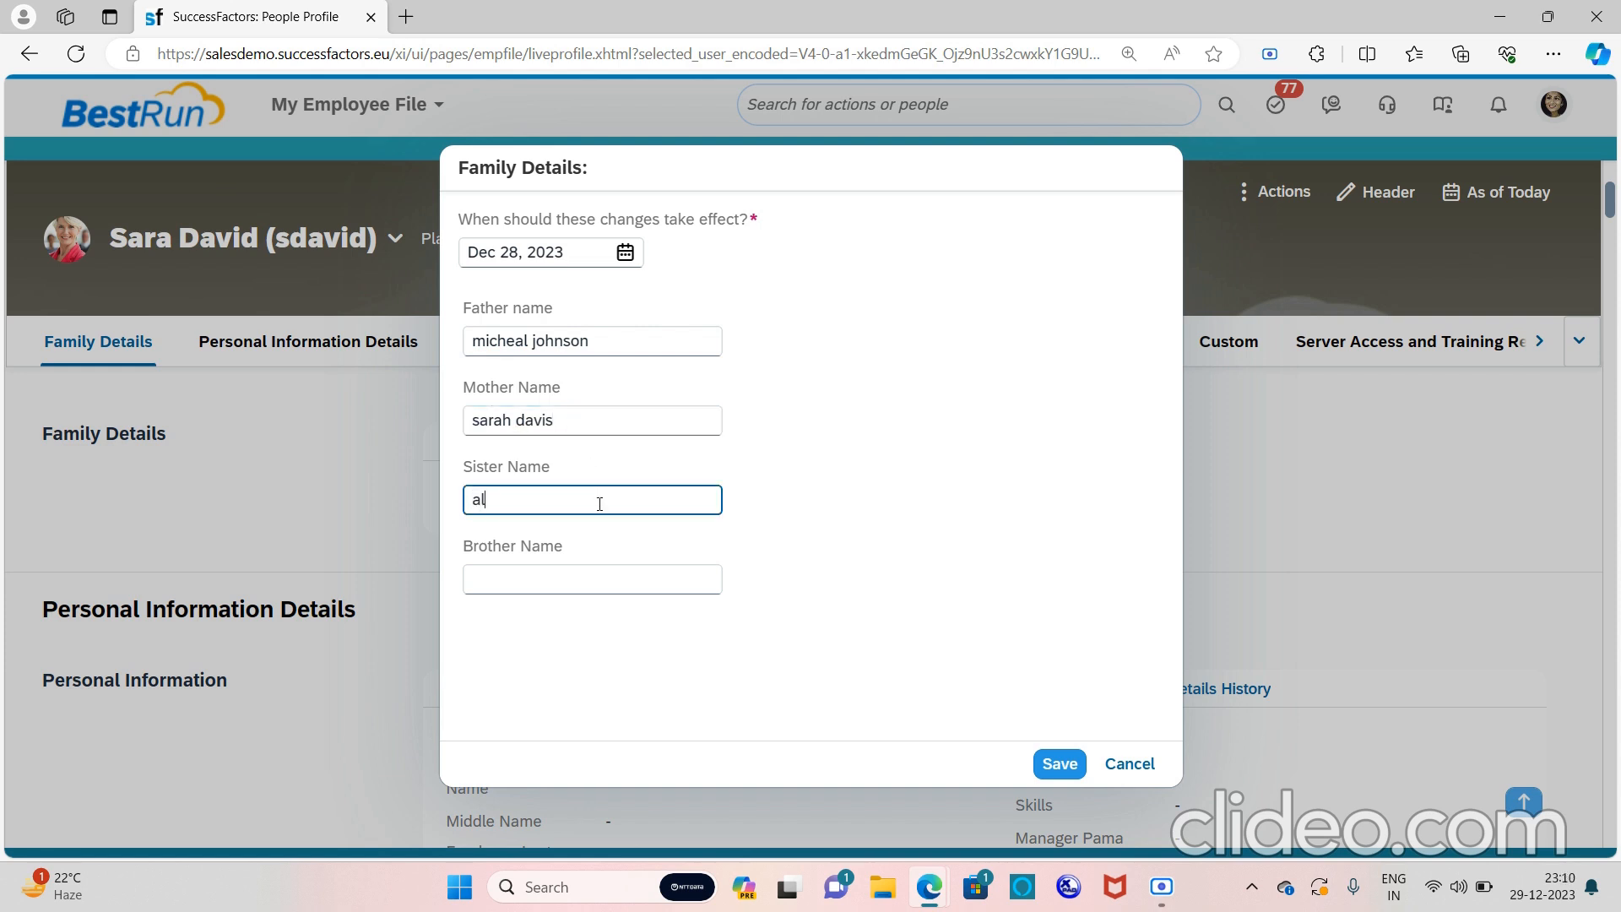
left_click(619, 588)
type("david")
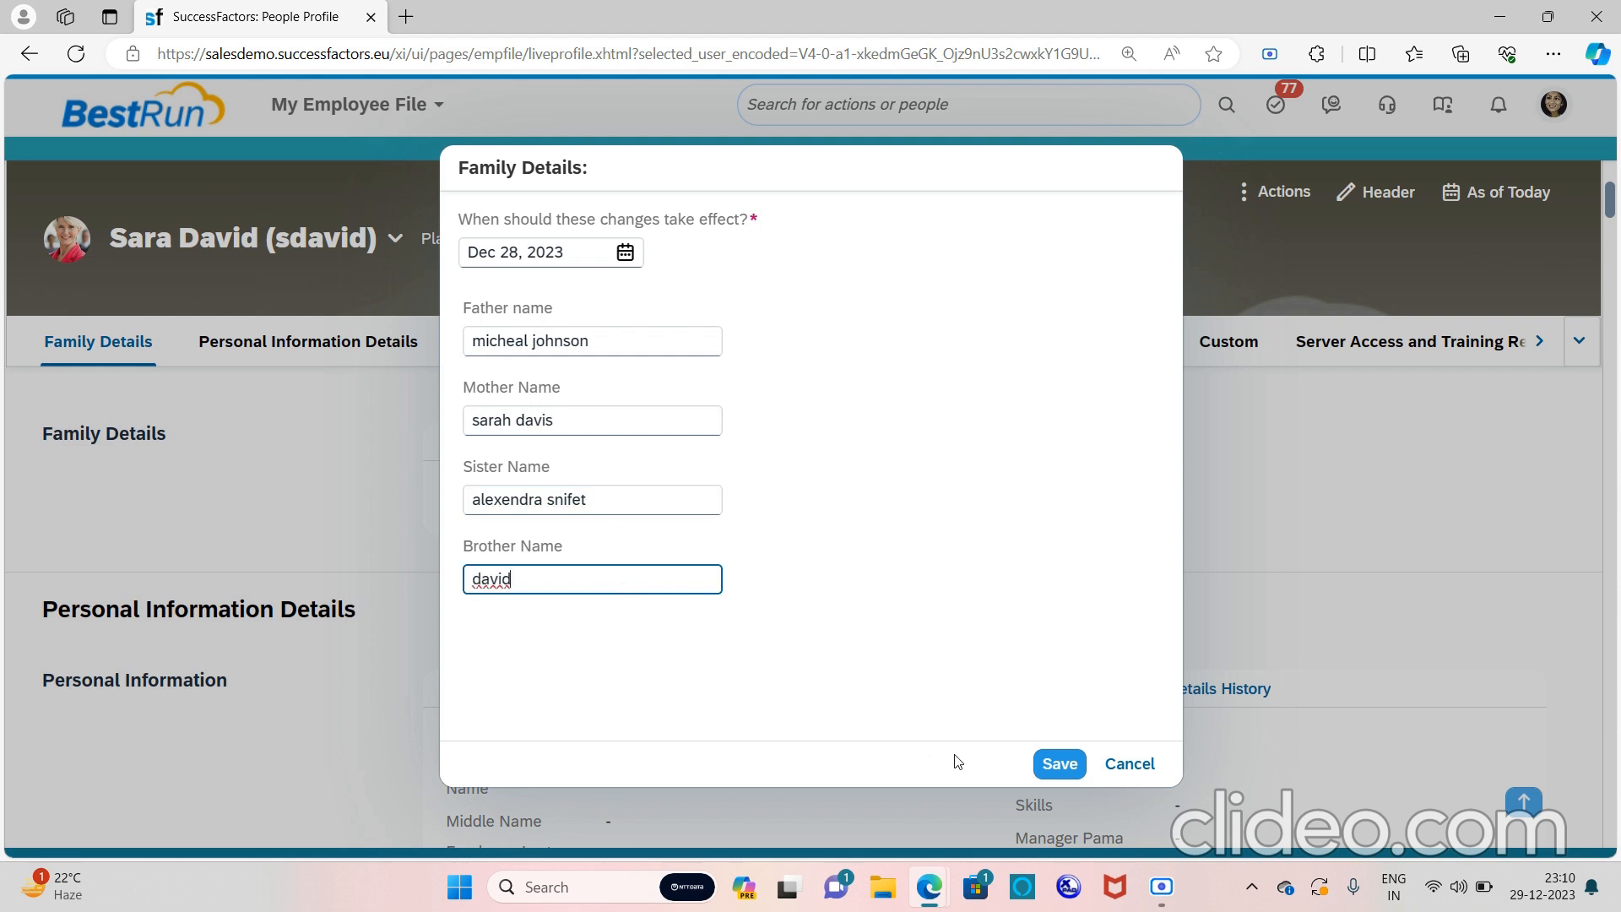
left_click(1051, 768)
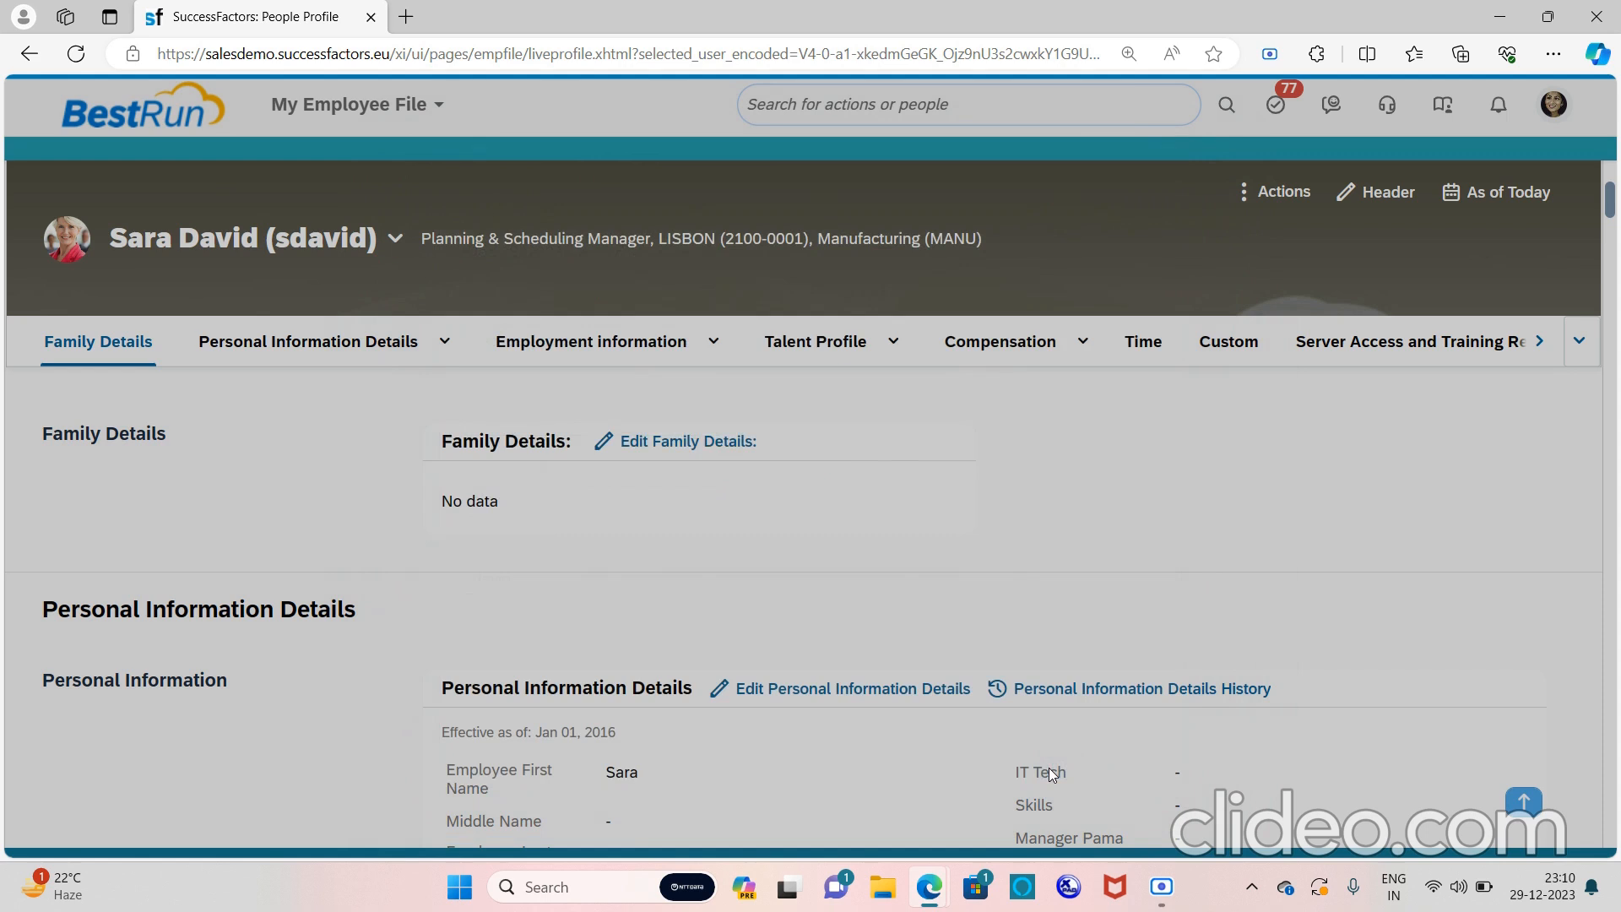
Dismiss the success message and view the Family Details history
left_click(940, 516)
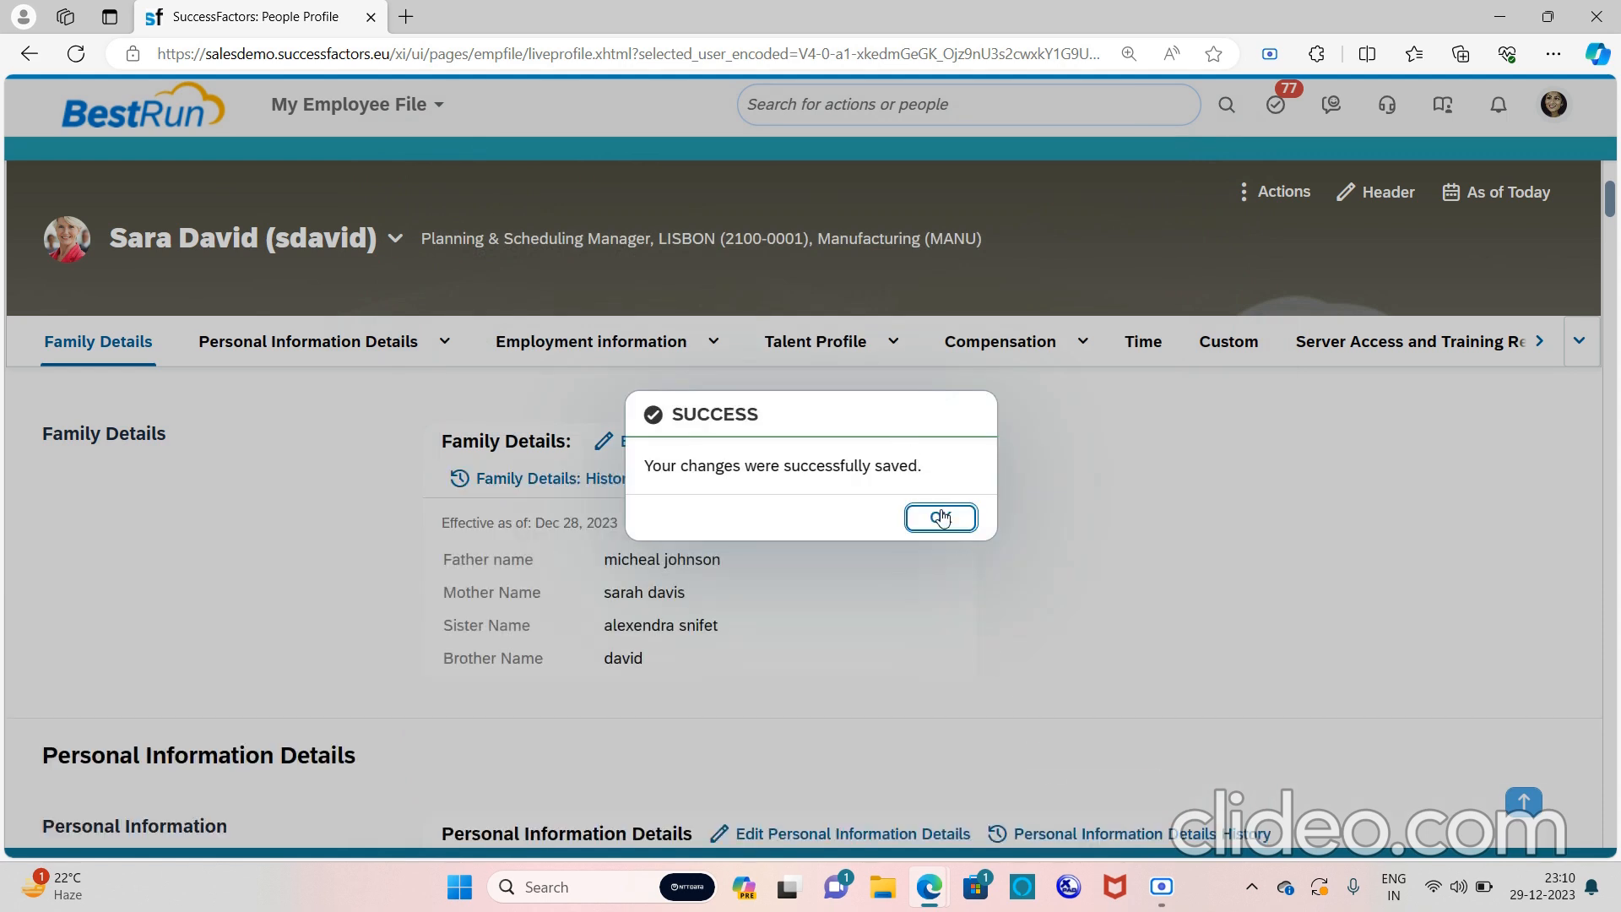
left_click(614, 478)
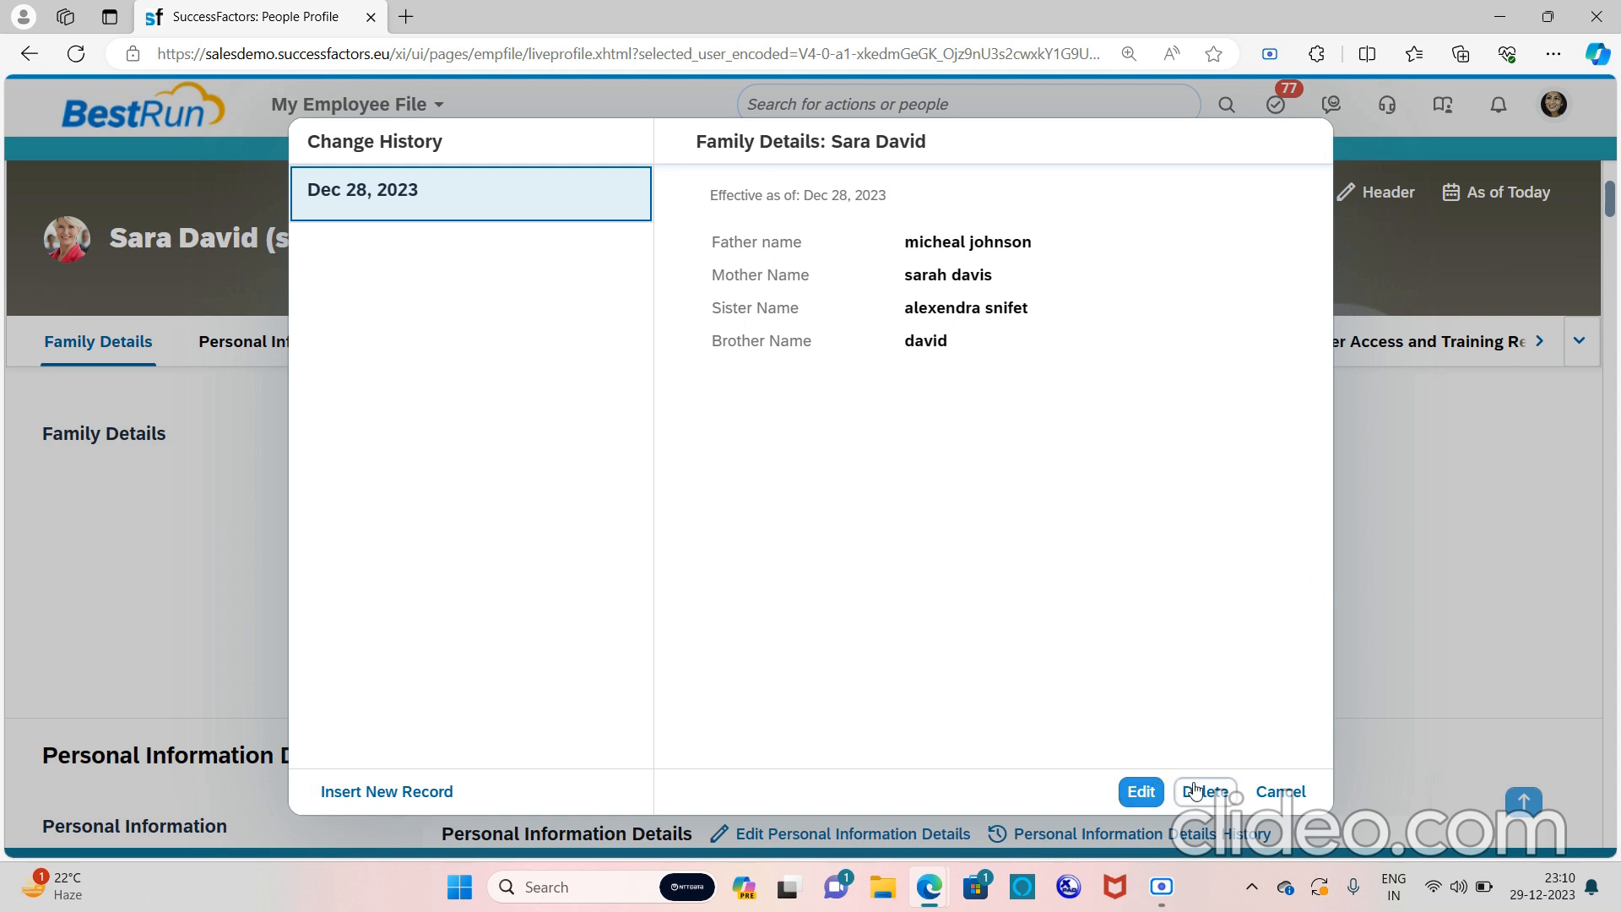
Cancel a new history record, close the history dialog, and restore the Scre.io recorder
left_click(433, 791)
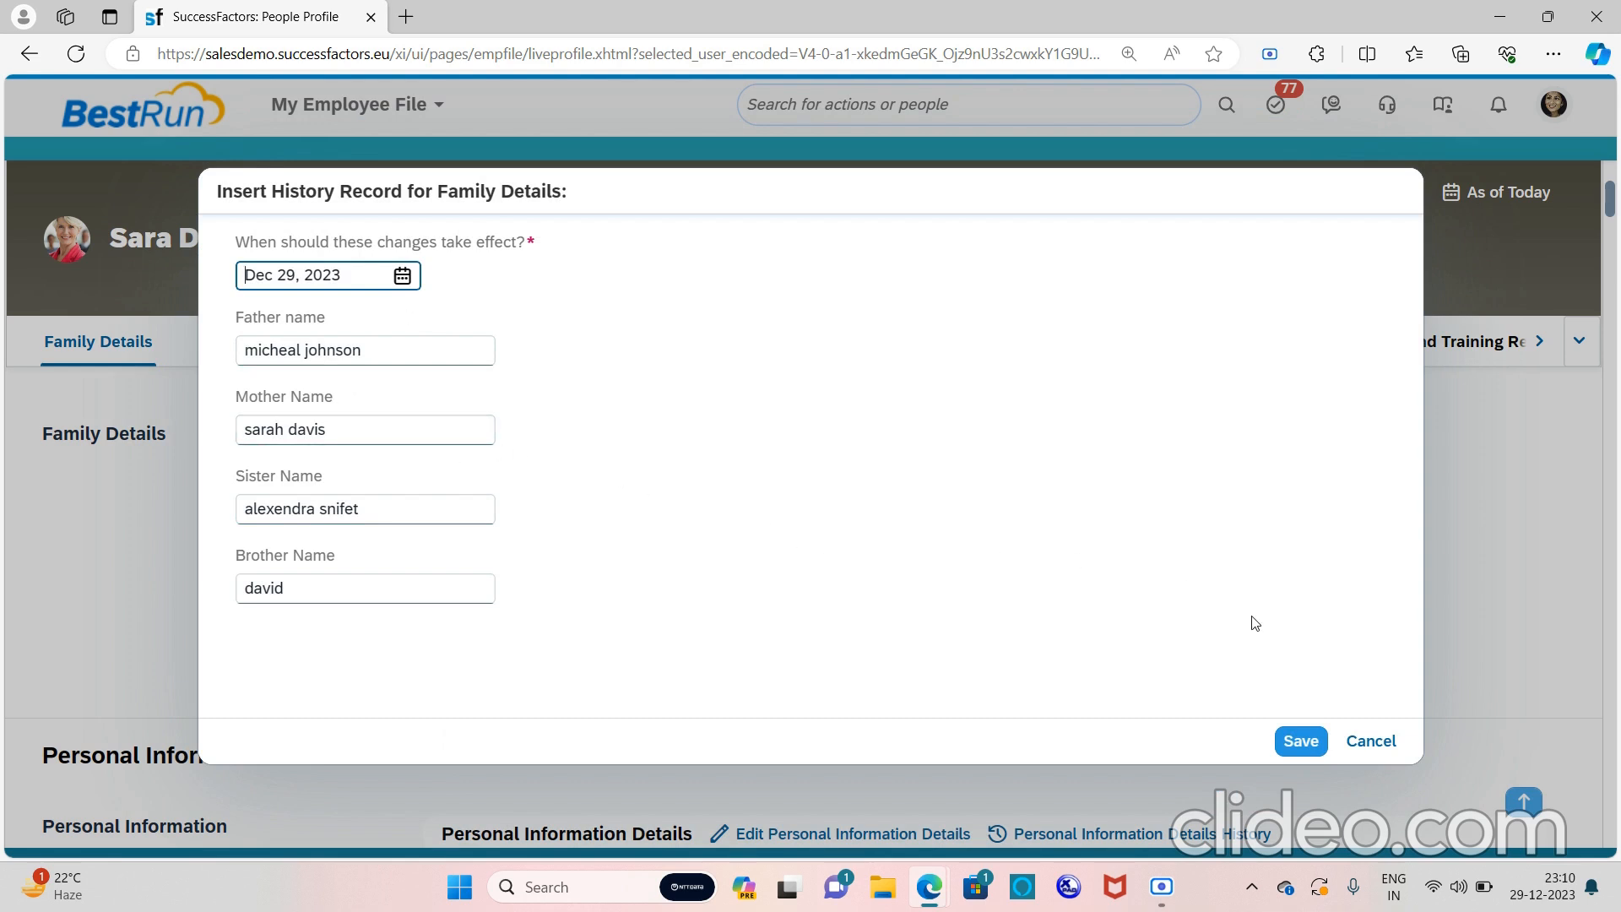
left_click(1371, 741)
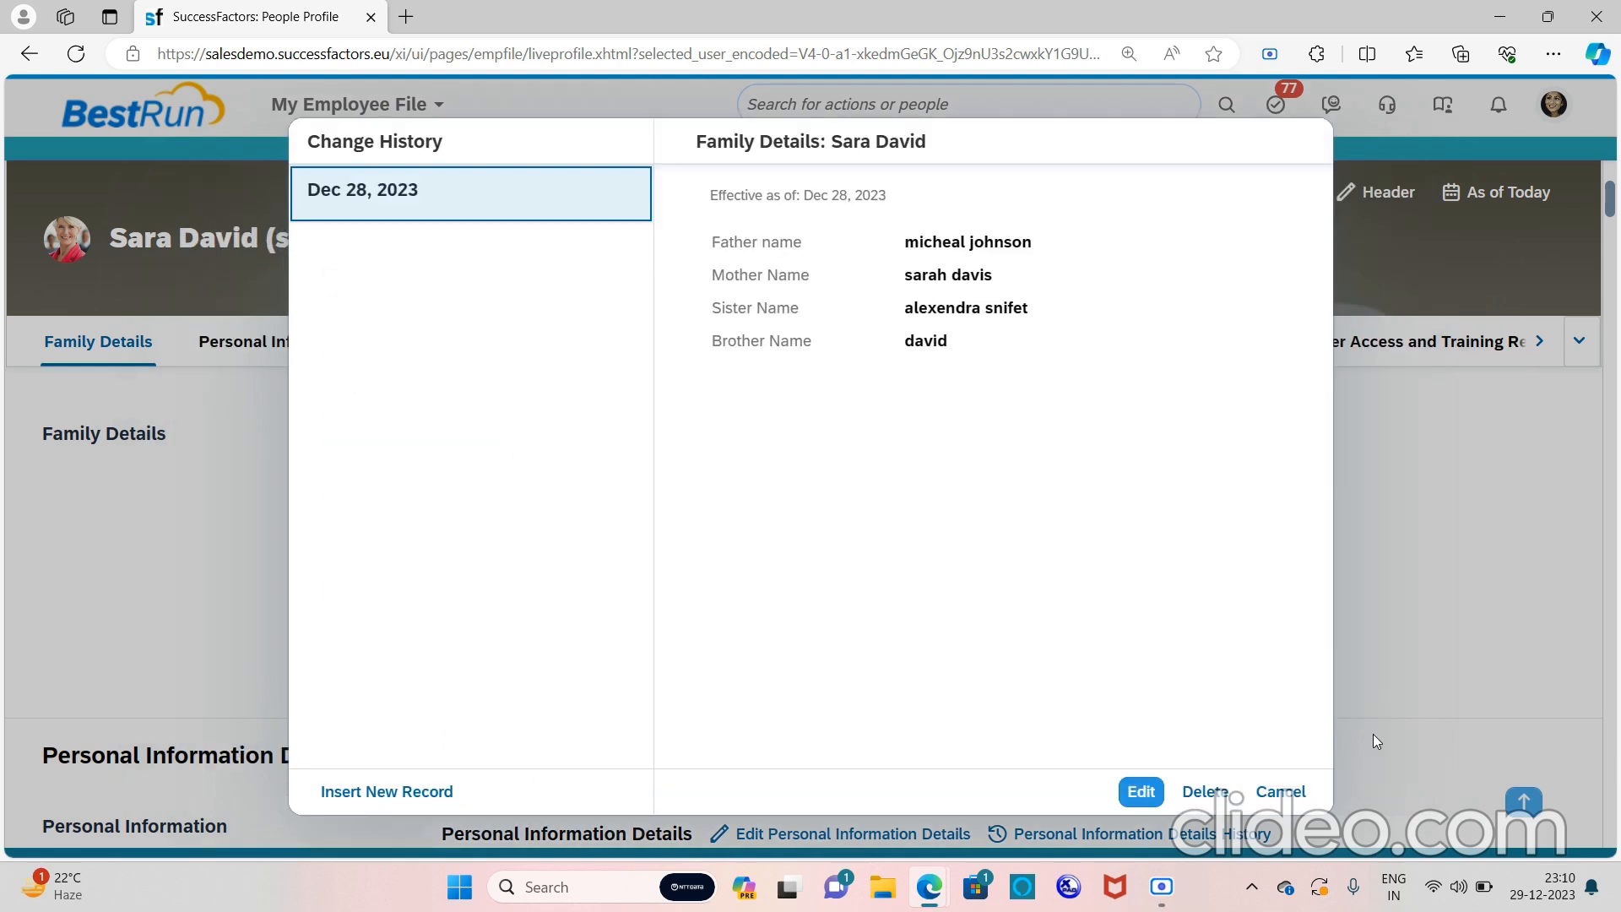
left_click(1281, 791)
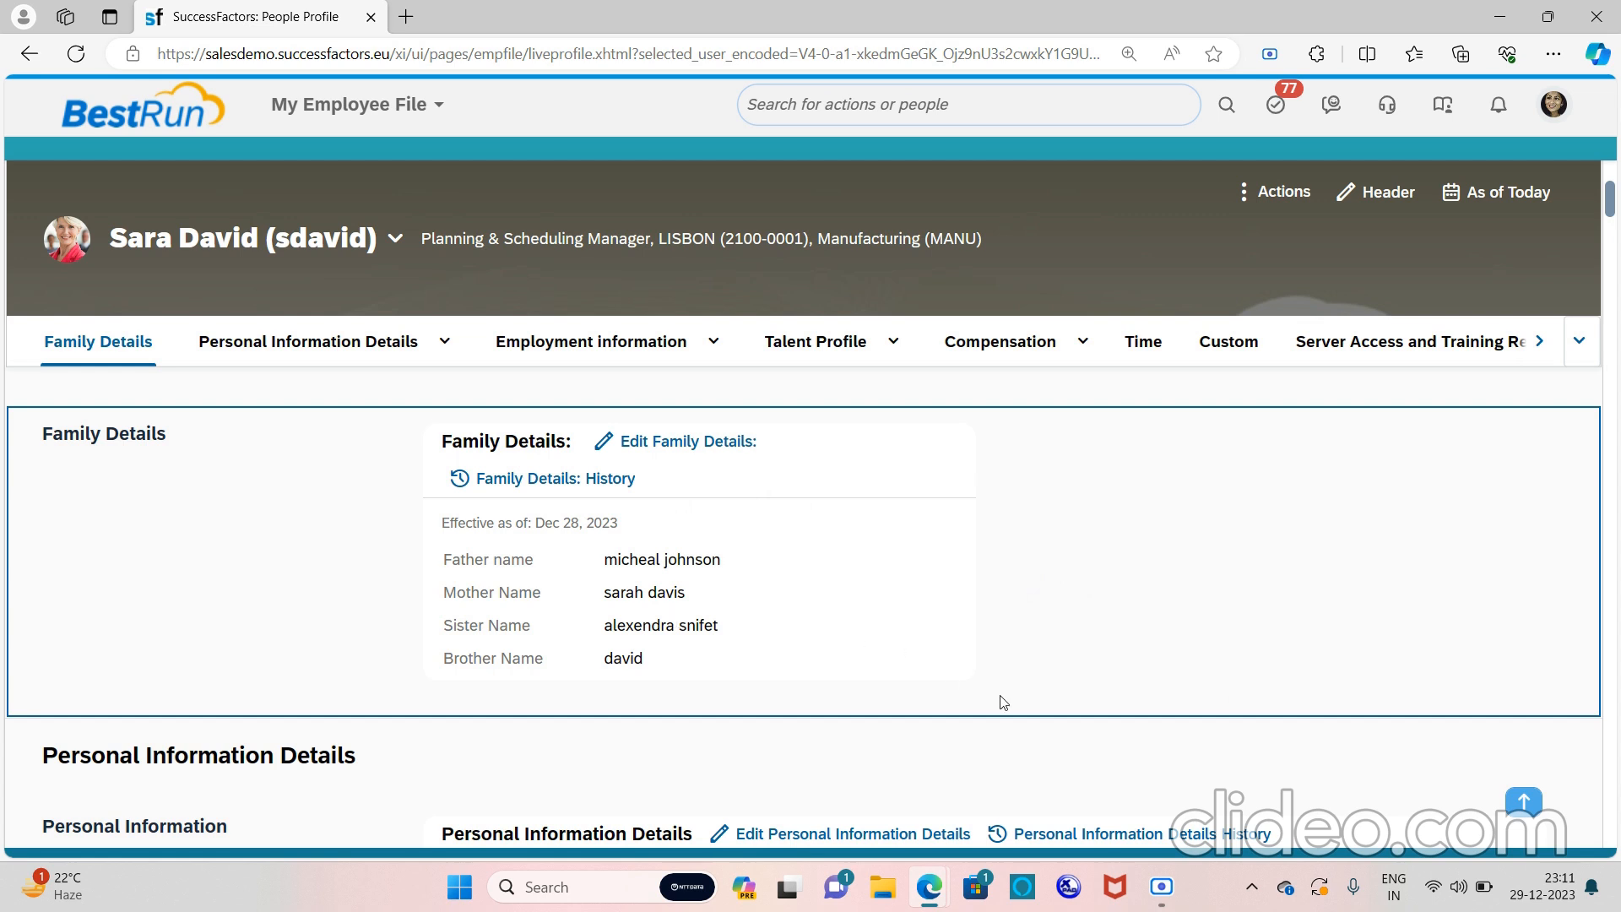
left_click(1178, 898)
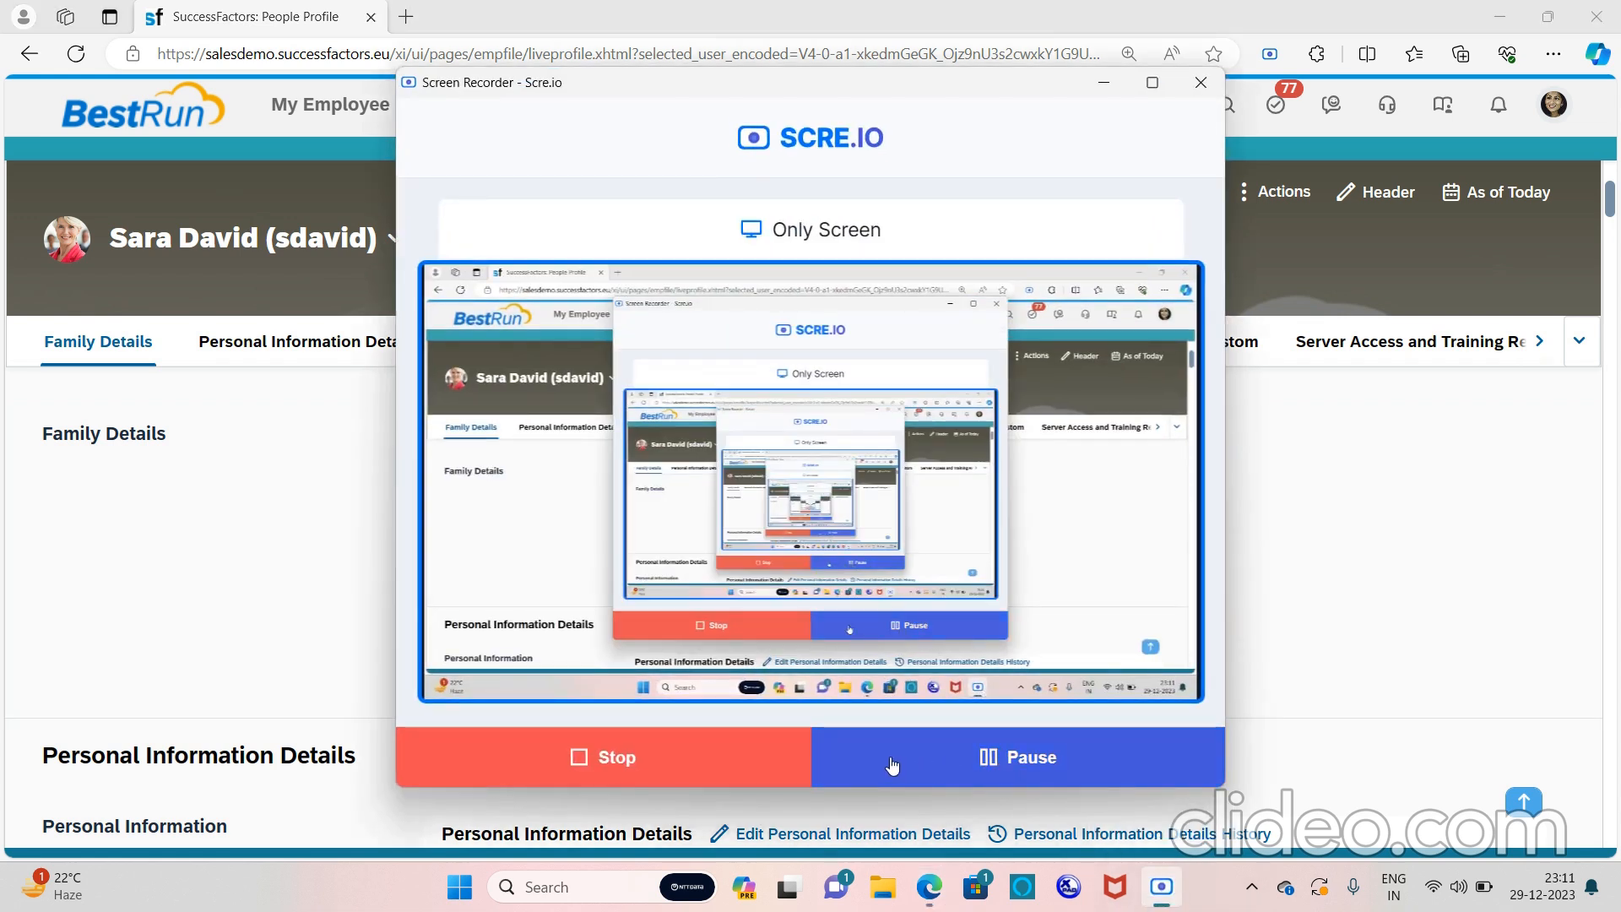